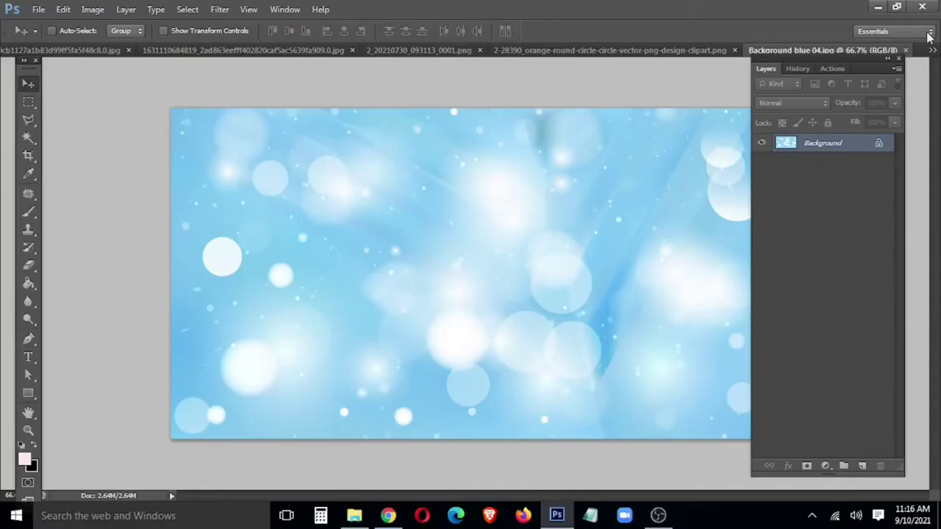
# Copy the blue bokeh image (Background blue 04.jpg) into the Untitled-1 banner as a new layer
pyautogui.click(931, 50)
pyautogui.click(805, 57)
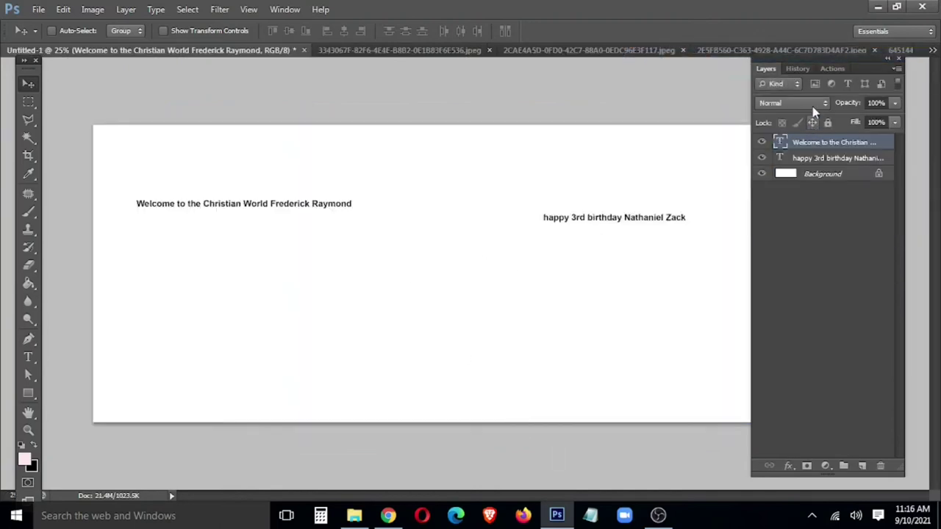
pyautogui.click(931, 50)
pyautogui.click(721, 267)
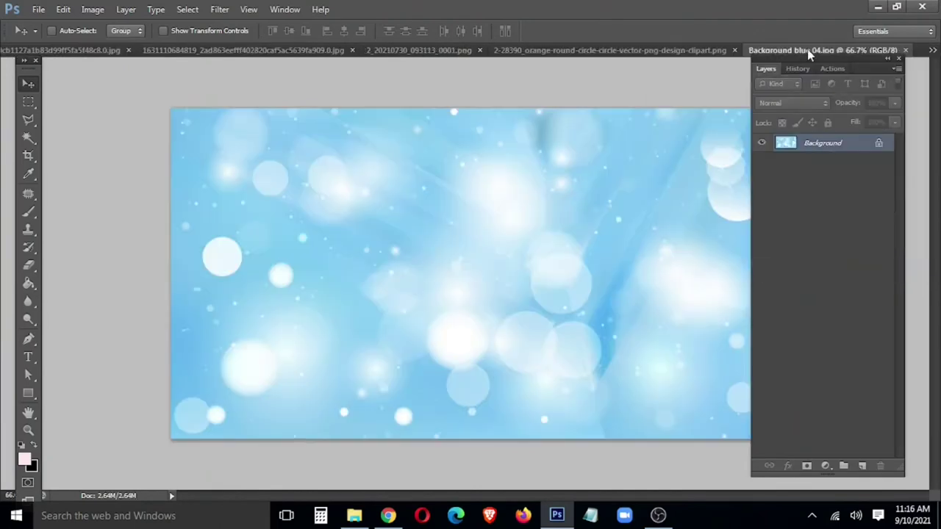
pyautogui.moveTo(809, 50); pyautogui.dragTo(133, 304)
pyautogui.moveTo(236, 363); pyautogui.dragTo(221, 279)
pyautogui.click(560, 302)
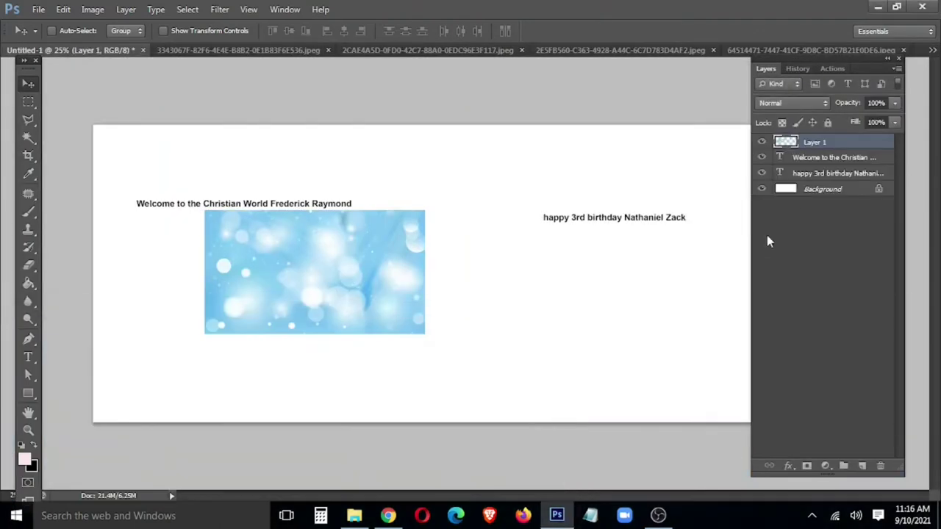
# Move the bokeh layer below the text layers and scale it to cover the whole canvas
pyautogui.moveTo(838, 168); pyautogui.dragTo(830, 182)
pyautogui.press('Tab')
pyautogui.moveTo(393, 294)
pyautogui.mouseDown()
pyautogui.moveTo(288, 202)
pyautogui.moveTo(276, 205)
pyautogui.mouseUp()
pyautogui.moveTo(313, 245); pyautogui.dragTo(865, 500)
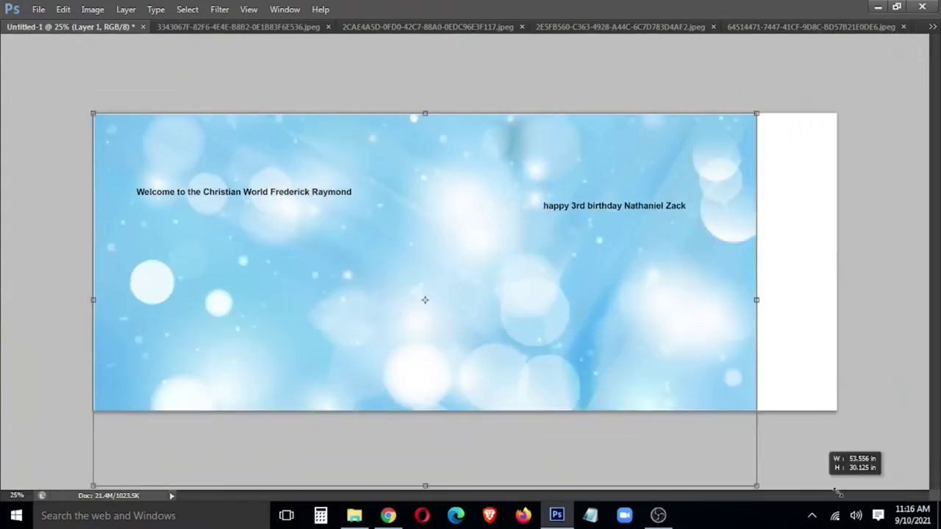
pyautogui.moveTo(586, 305); pyautogui.dragTo(586, 223)
pyautogui.press('Return')
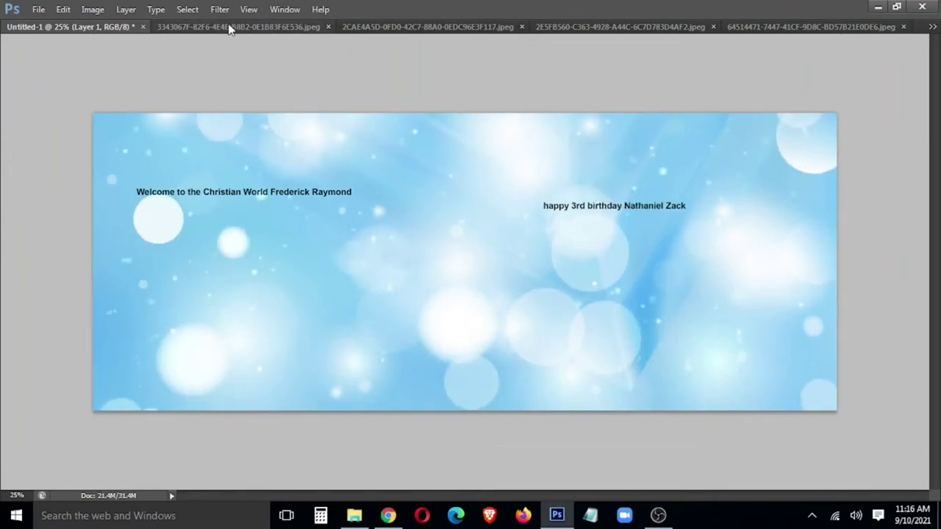
pyautogui.click(230, 27)
# Look through the open baby photo documents
pyautogui.click(387, 27)
pyautogui.click(532, 27)
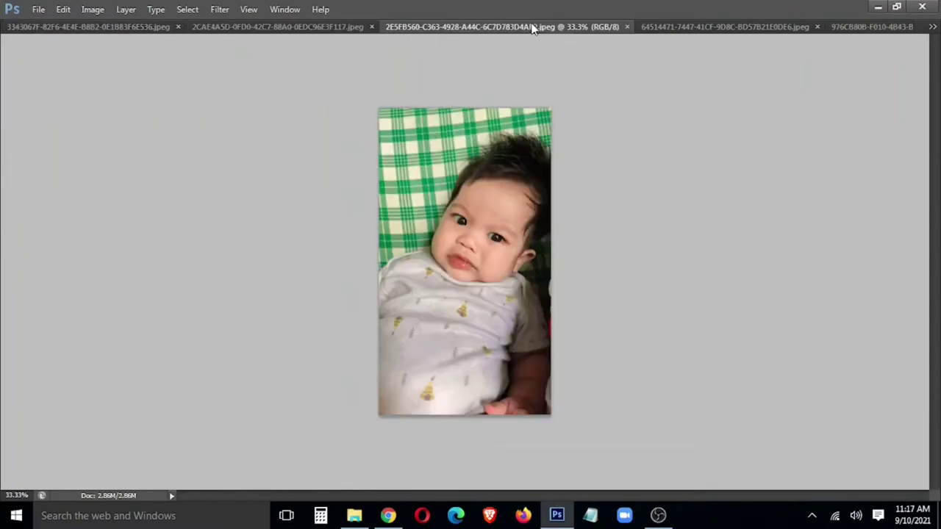
pyautogui.click(697, 27)
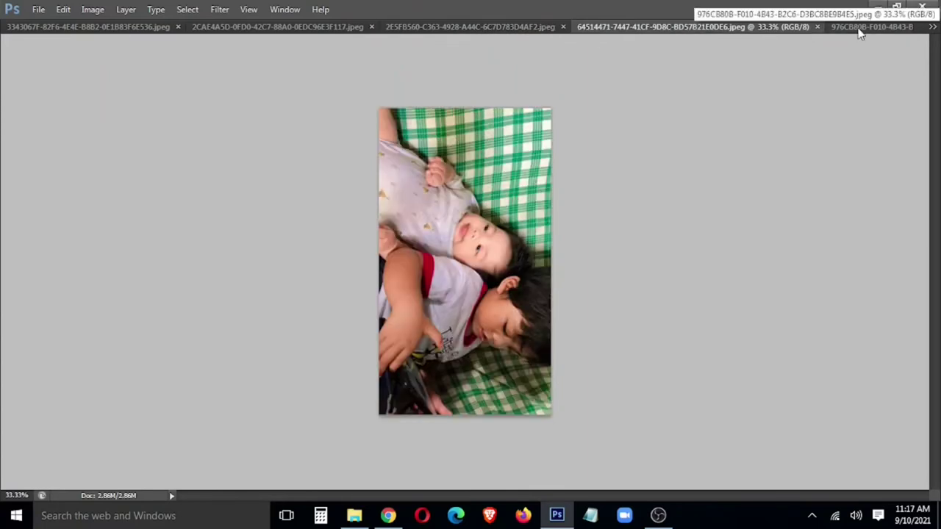
pyautogui.click(859, 28)
pyautogui.click(932, 28)
pyautogui.click(791, 120)
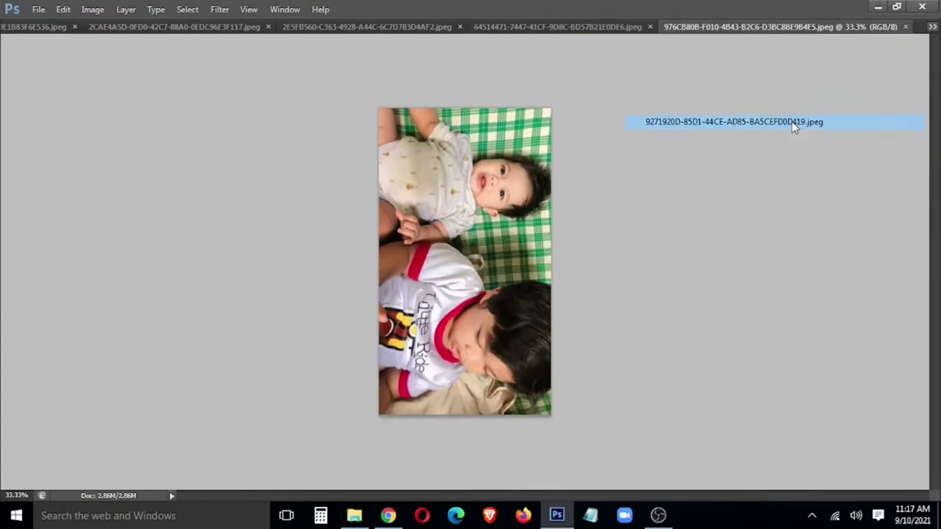
# Float the baby photos, including the two children lying down, in their own windows
pyautogui.moveTo(840, 32); pyautogui.dragTo(629, 78)
pyautogui.moveTo(861, 27)
pyautogui.mouseDown()
pyautogui.moveTo(472, 188)
pyautogui.moveTo(164, 146)
pyautogui.mouseUp()
pyautogui.click(682, 27)
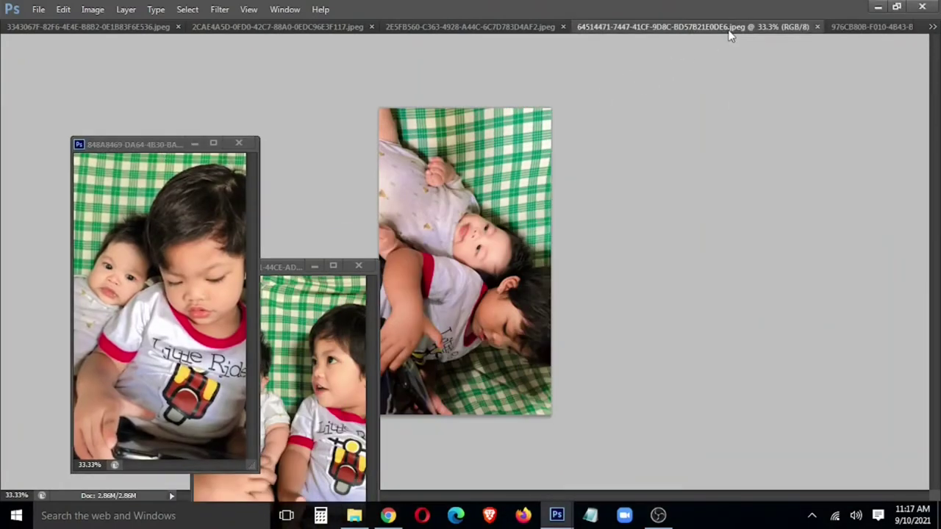
pyautogui.moveTo(603, 27); pyautogui.dragTo(360, 223)
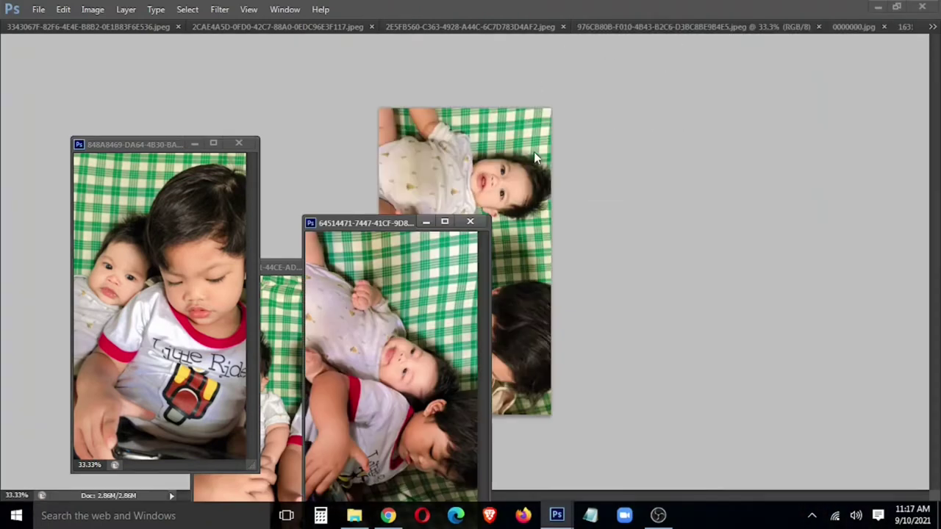
pyautogui.moveTo(793, 27); pyautogui.dragTo(540, 214)
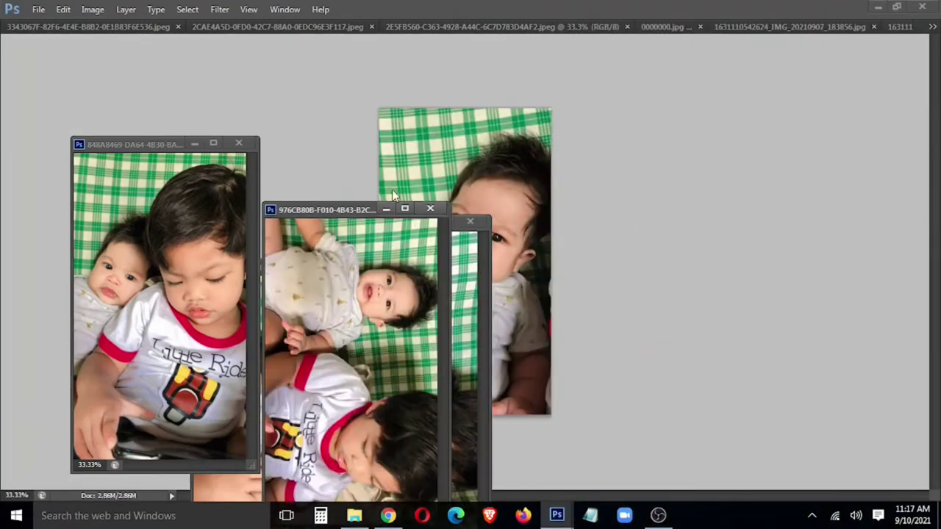
pyautogui.click(934, 33)
pyautogui.click(849, 51)
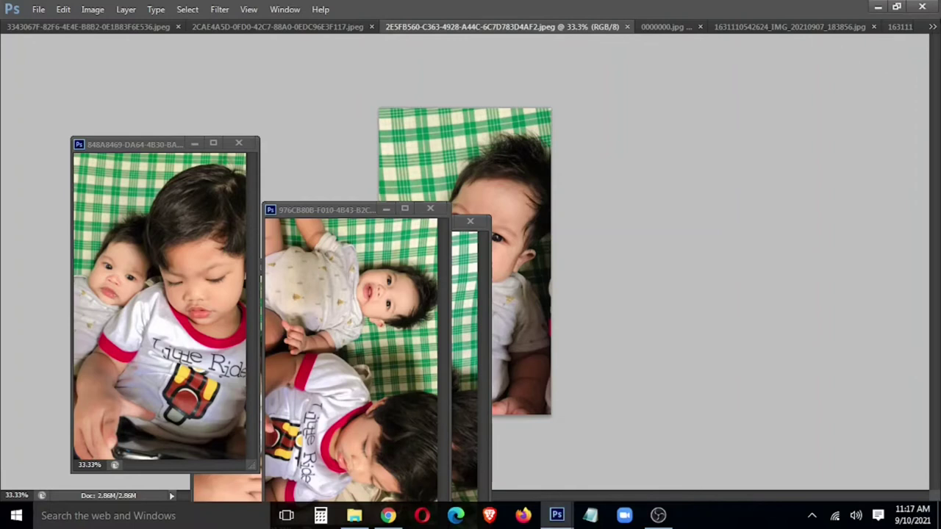
# Copy the photo of the two children onto the Untitled-1 banner
pyautogui.click(932, 27)
pyautogui.click(661, 30)
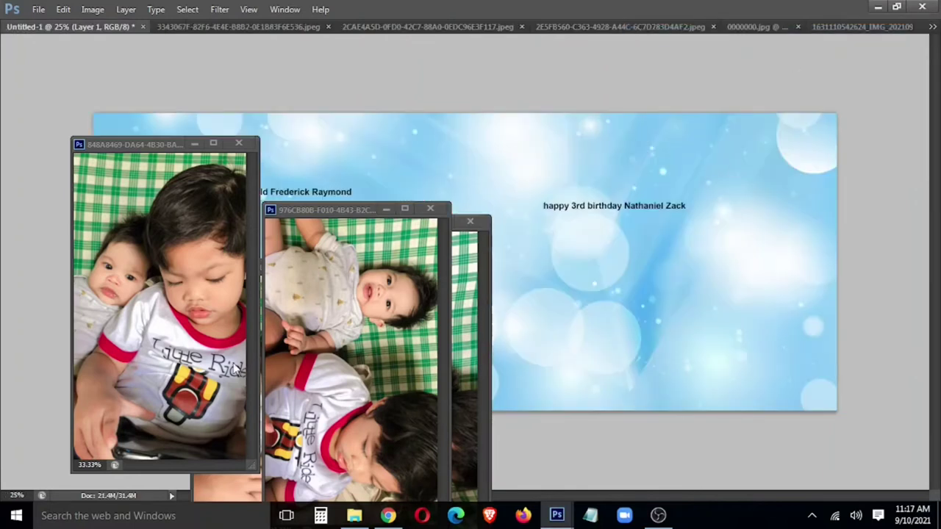
pyautogui.click(200, 403)
pyautogui.moveTo(588, 294); pyautogui.dragTo(586, 293)
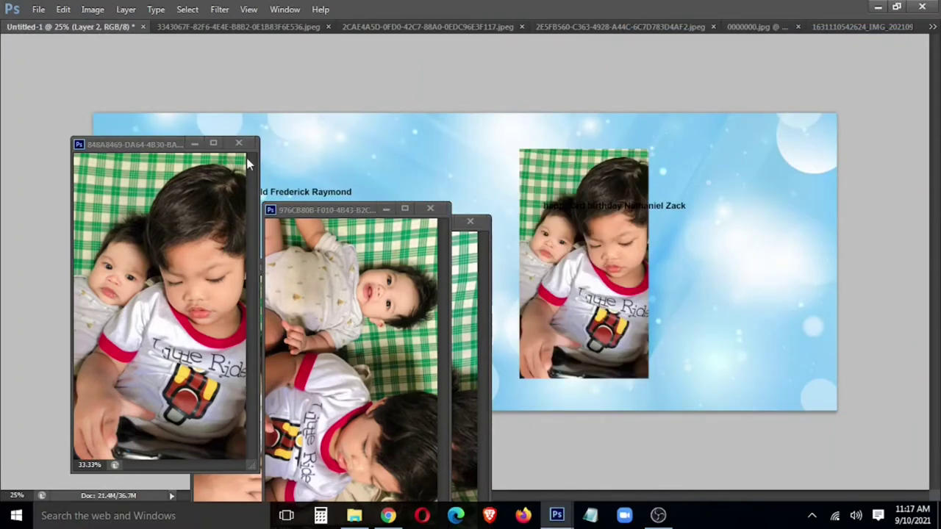
pyautogui.click(238, 142)
# Add the sideways photo, rotate it 90° counter-clockwise, and shrink it below the first
pyautogui.moveTo(463, 294); pyautogui.dragTo(588, 264)
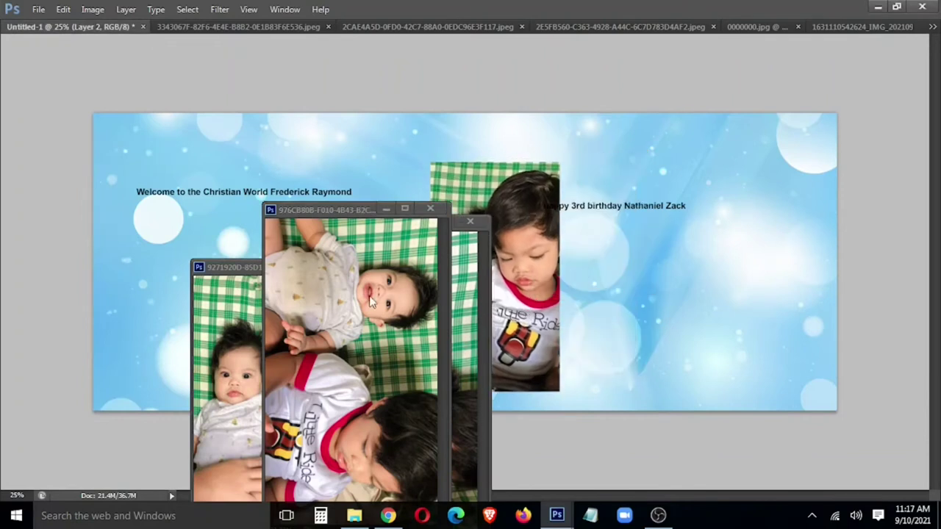
pyautogui.click(431, 209)
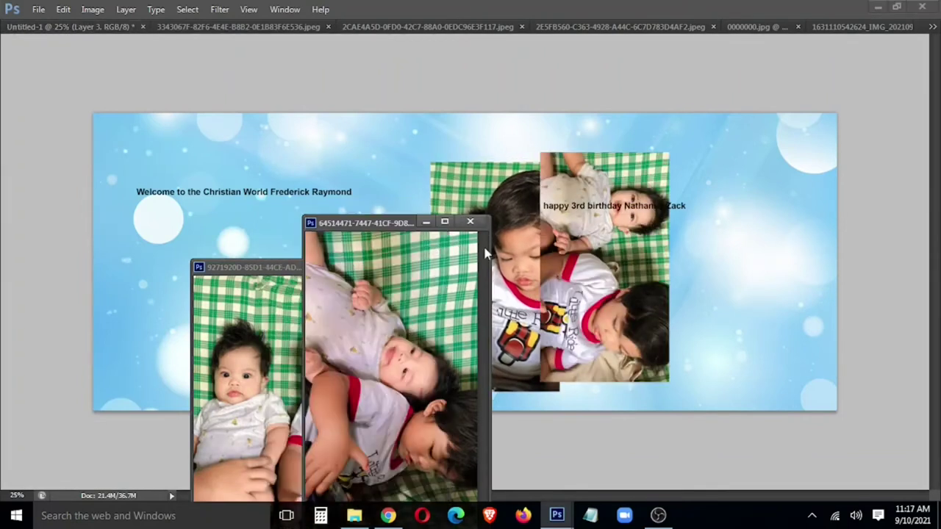
pyautogui.hotkey('ctrl', 't')
pyautogui.rightClick(603, 278)
pyautogui.click(640, 233)
pyautogui.moveTo(640, 233); pyautogui.dragTo(535, 362)
pyautogui.moveTo(621, 300)
pyautogui.mouseDown()
pyautogui.moveTo(626, 269)
pyautogui.moveTo(594, 300)
pyautogui.mouseUp()
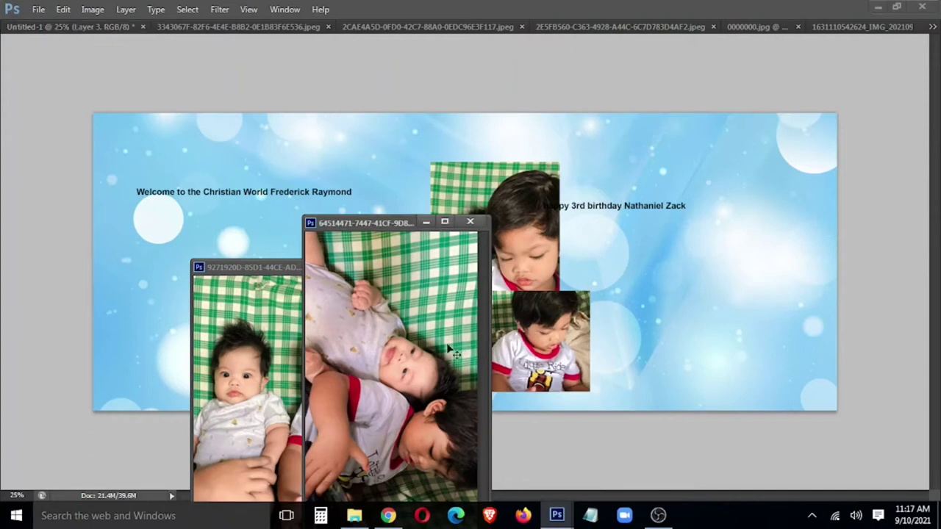
# Copy the photo of the two lying children onto the banner
pyautogui.moveTo(446, 346); pyautogui.dragTo(624, 243)
pyautogui.click(470, 221)
pyautogui.rightClick(602, 287)
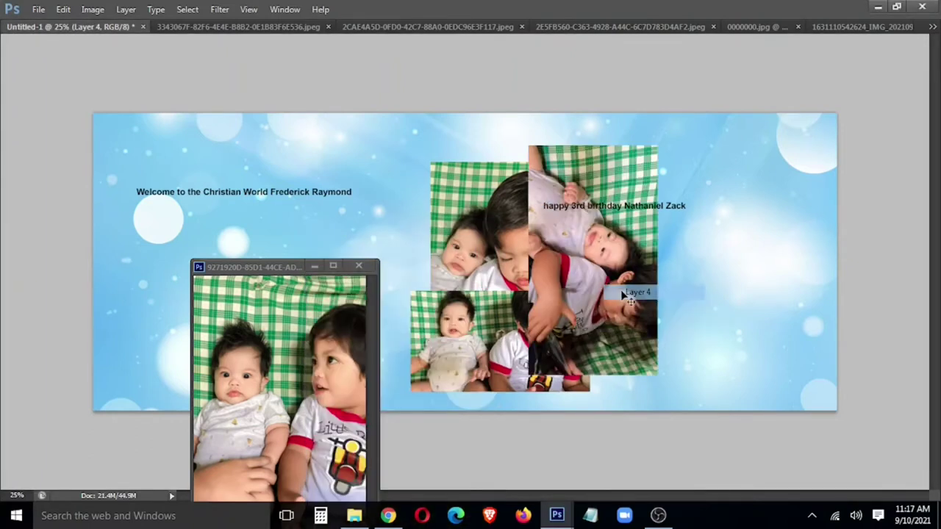
pyautogui.press('Escape')
# Rotate the lying-children photo to landscape and shrink it into the banner's lower right
pyautogui.hotkey('ctrl', 't')
pyautogui.rightClick(565, 232)
pyautogui.click(630, 416)
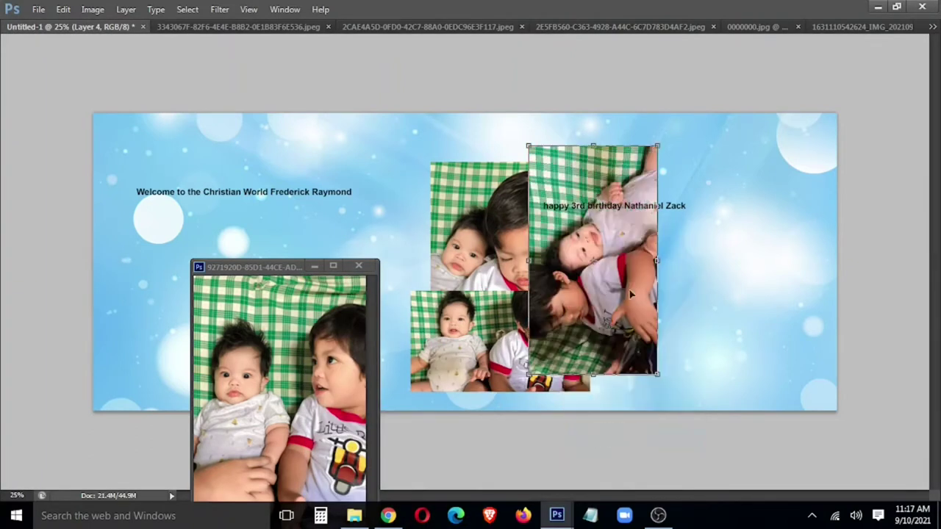
pyautogui.rightClick(616, 288)
pyautogui.click(631, 242)
pyautogui.moveTo(631, 297); pyautogui.dragTo(743, 364)
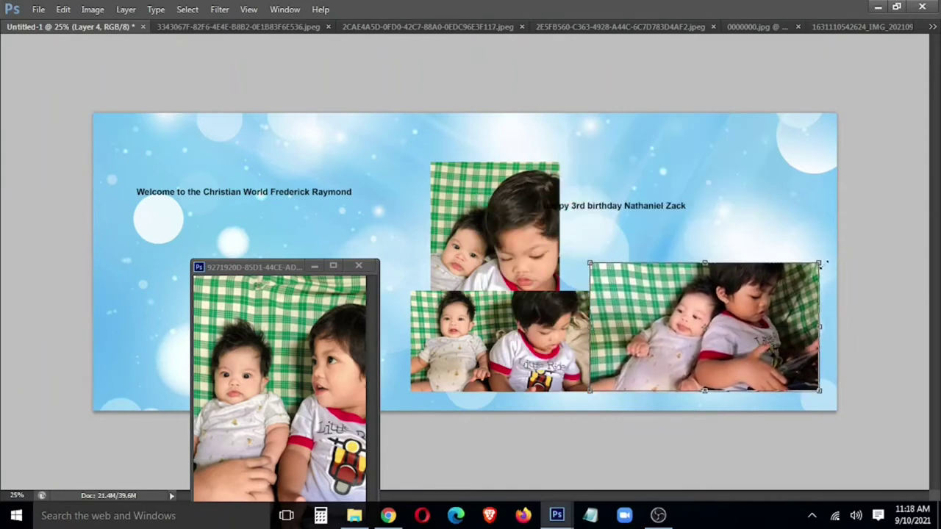
pyautogui.moveTo(825, 263); pyautogui.dragTo(774, 297)
pyautogui.press('Return')
# Move the bottom photos left beneath the upper photo
pyautogui.rightClick(544, 334)
pyautogui.click(562, 340)
pyautogui.rightClick(648, 340)
pyautogui.keyDown('shift'); pyautogui.click(680, 360); pyautogui.keyUp('shift')
pyautogui.moveTo(714, 375)
pyautogui.mouseDown()
pyautogui.moveTo(668, 375)
pyautogui.moveTo(651, 389)
pyautogui.moveTo(642, 375)
pyautogui.moveTo(658, 380)
pyautogui.mouseUp()
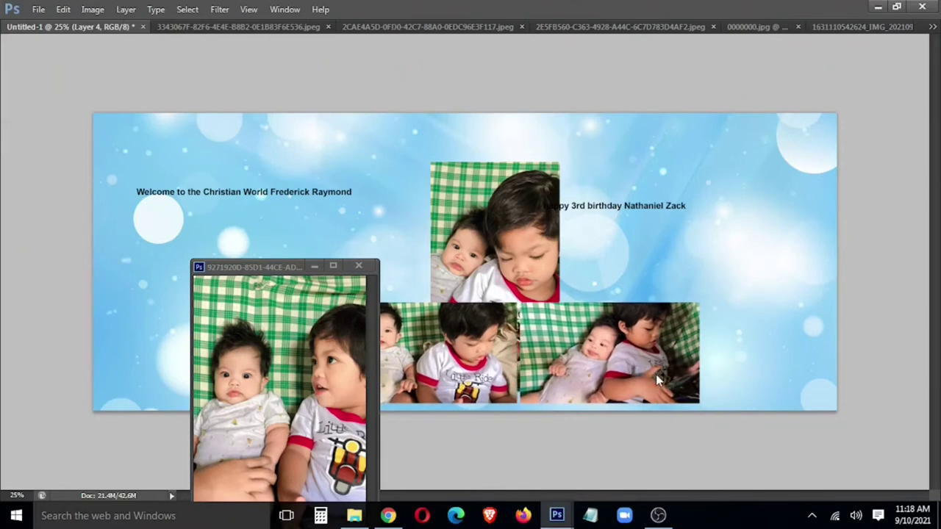
# Copy the last baby photo onto the banner
pyautogui.moveTo(241, 269); pyautogui.dragTo(139, 127)
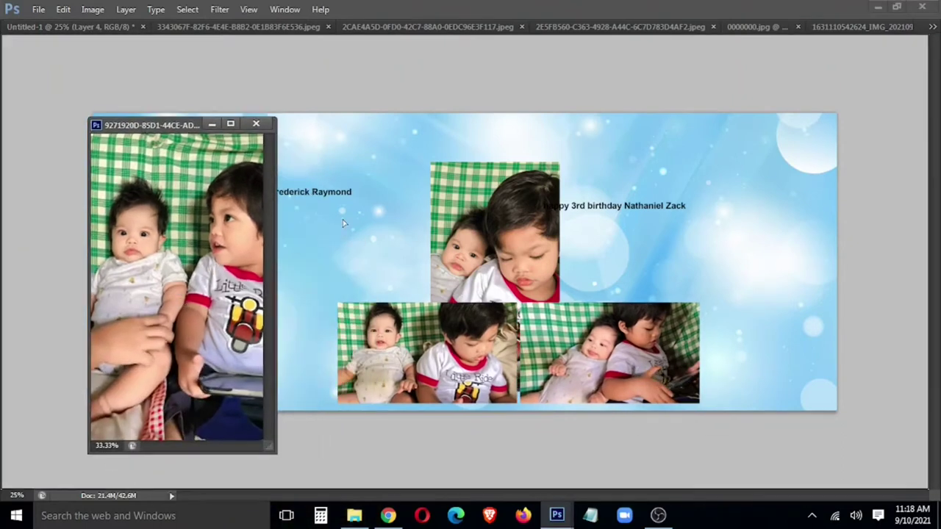
pyautogui.moveTo(182, 304); pyautogui.dragTo(346, 221)
pyautogui.click(255, 124)
# Shrink the two bottom photos slightly and nudge them left and down
pyautogui.rightClick(639, 378)
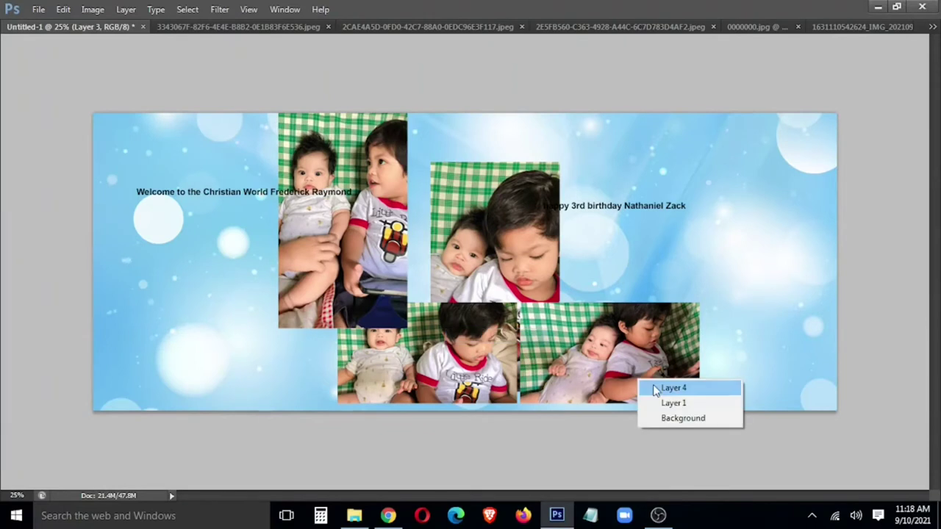
pyautogui.click(651, 388)
pyautogui.moveTo(699, 304); pyautogui.dragTo(658, 323)
pyautogui.press('Return')
pyautogui.hotkey('shift', 'Left')
pyautogui.hotkey('shift', 'Left')
pyautogui.hotkey('shift', 'Left')
pyautogui.hotkey('shift', 'Down')
pyautogui.hotkey('shift', 'Down')
pyautogui.hotkey('shift', 'Down')
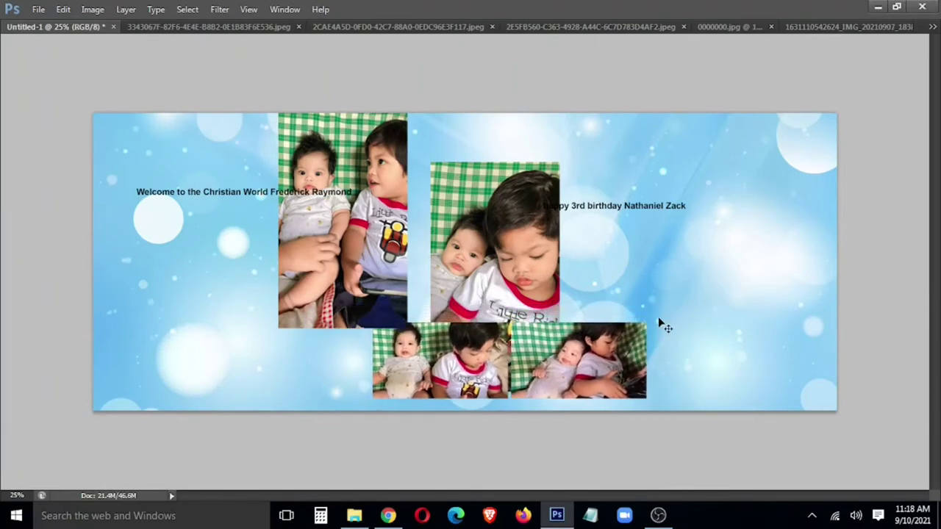
# Rescale the bokeh background layer so it fits the full canvas width
pyautogui.click(746, 314)
pyautogui.press('Tab')
pyautogui.hotkey('ctrl', 't')
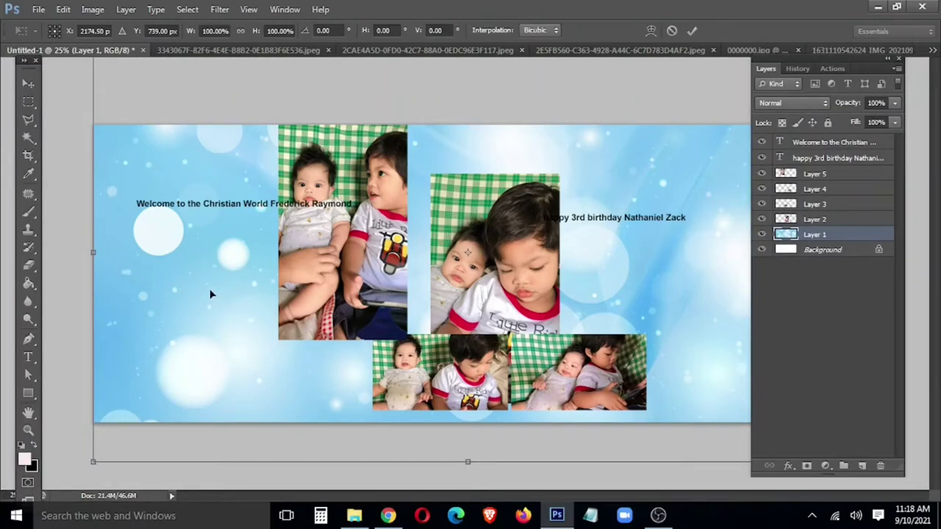
pyautogui.press('Tab')
pyautogui.moveTo(836, 448); pyautogui.dragTo(835, 446)
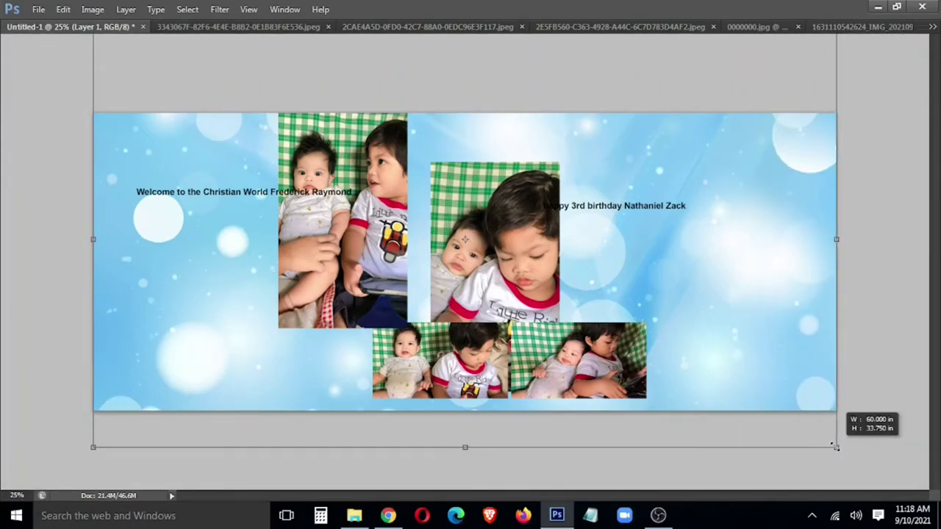
pyautogui.press('Tab')
# Add a vertical guide at the canvas centre and shift the bottom photo pair left to centre it
pyautogui.hotkey('ctrl', 'r')
pyautogui.moveTo(7, 232); pyautogui.dragTo(463, 216)
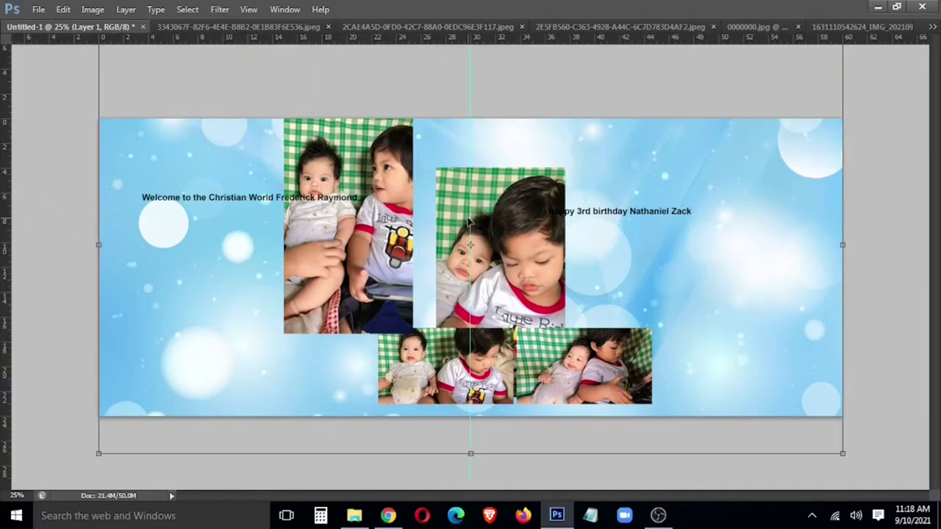
pyautogui.rightClick(657, 375)
pyautogui.click(662, 390)
pyautogui.moveTo(637, 373); pyautogui.dragTo(592, 371)
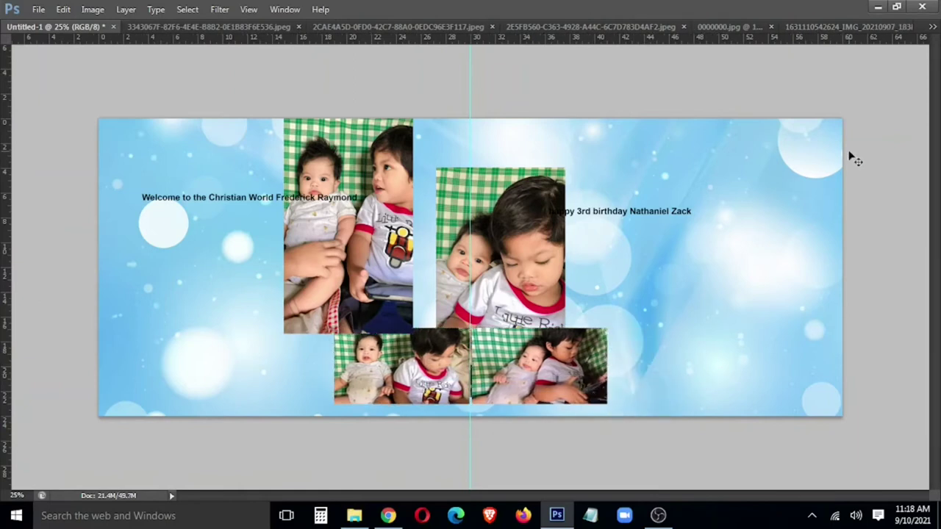
pyautogui.click(932, 27)
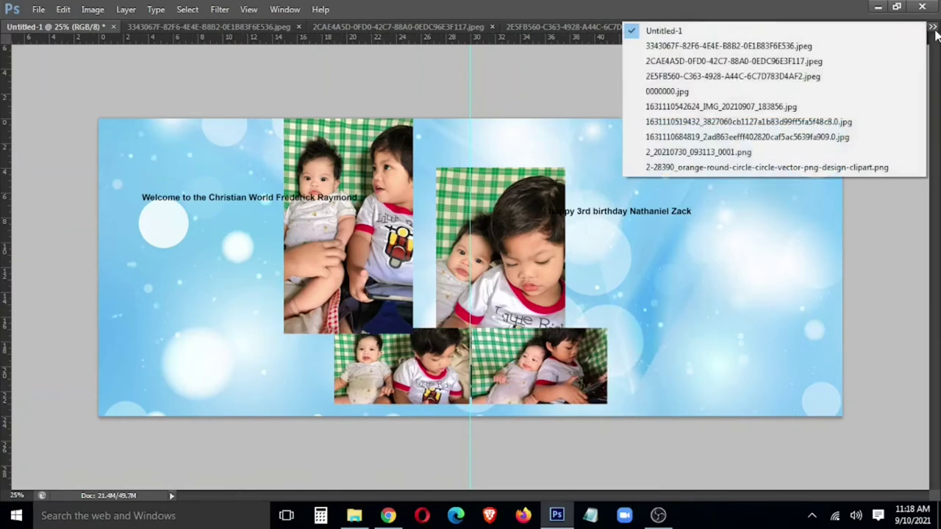
# Bring the Cars logo into the banner at the top left
pyautogui.click(809, 153)
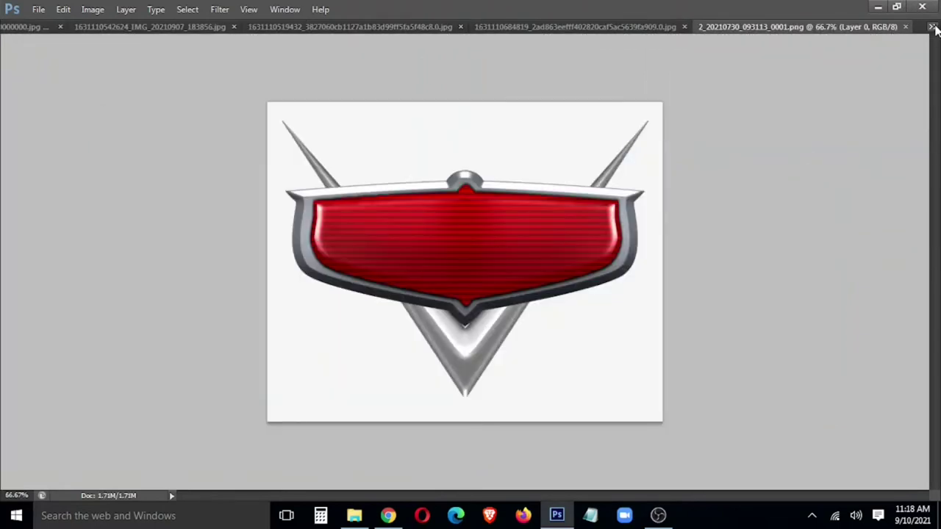
pyautogui.click(933, 28)
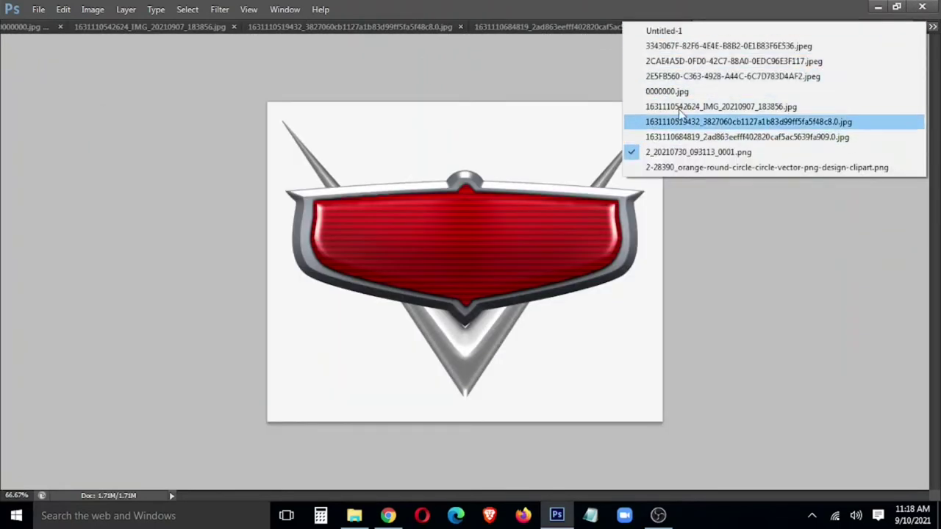
pyautogui.moveTo(852, 26); pyautogui.dragTo(434, 257)
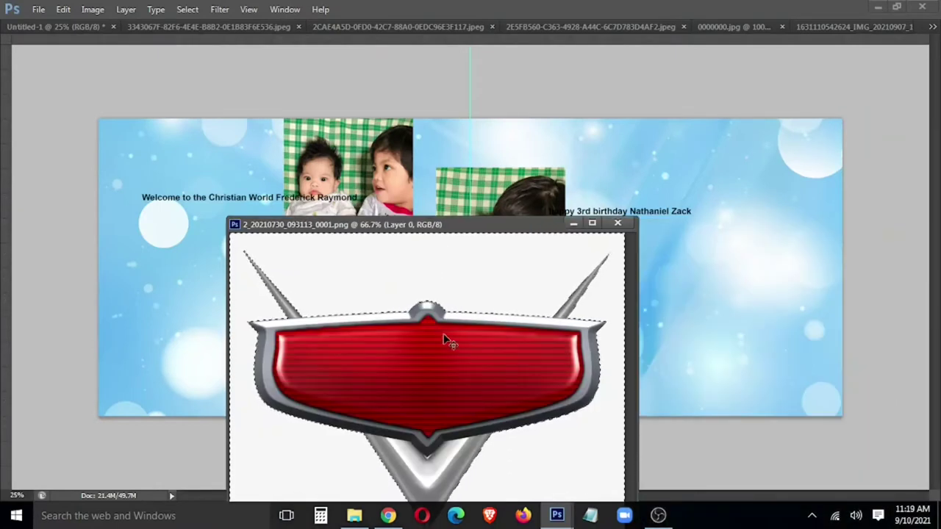
pyautogui.moveTo(441, 340)
pyautogui.mouseDown()
pyautogui.moveTo(271, 169)
pyautogui.moveTo(213, 191)
pyautogui.mouseUp()
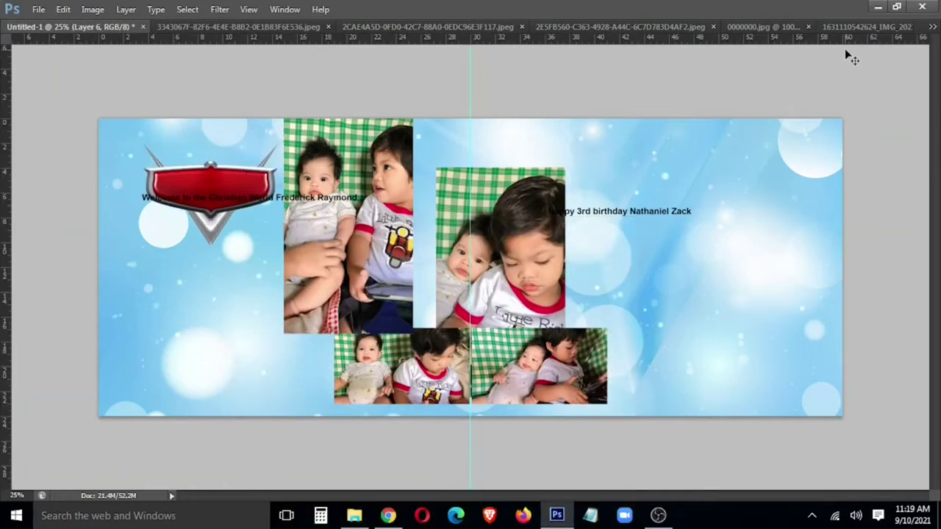
# Copy the selected red race car clipart into the banner's bottom left
pyautogui.click(932, 26)
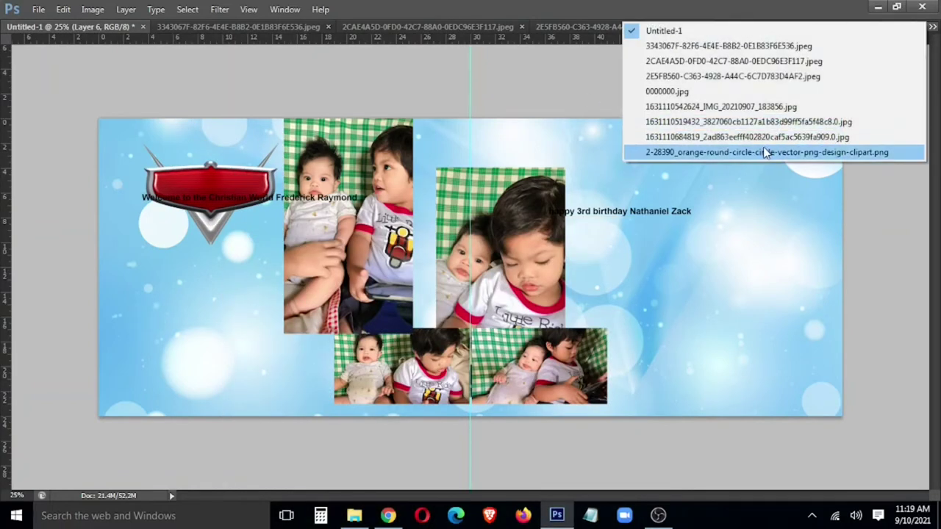
pyautogui.click(757, 151)
pyautogui.moveTo(809, 27); pyautogui.dragTo(248, 328)
pyautogui.moveTo(342, 316); pyautogui.dragTo(360, 375)
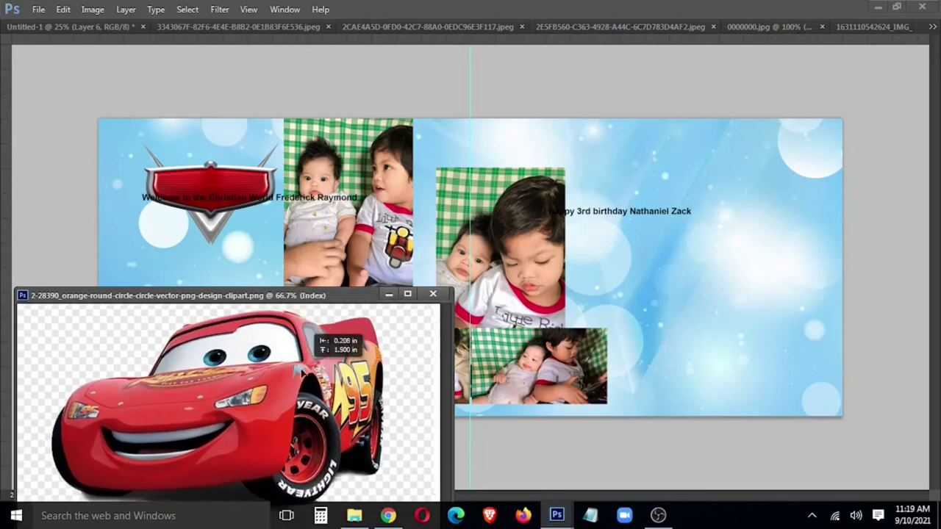
pyautogui.press('Tab')
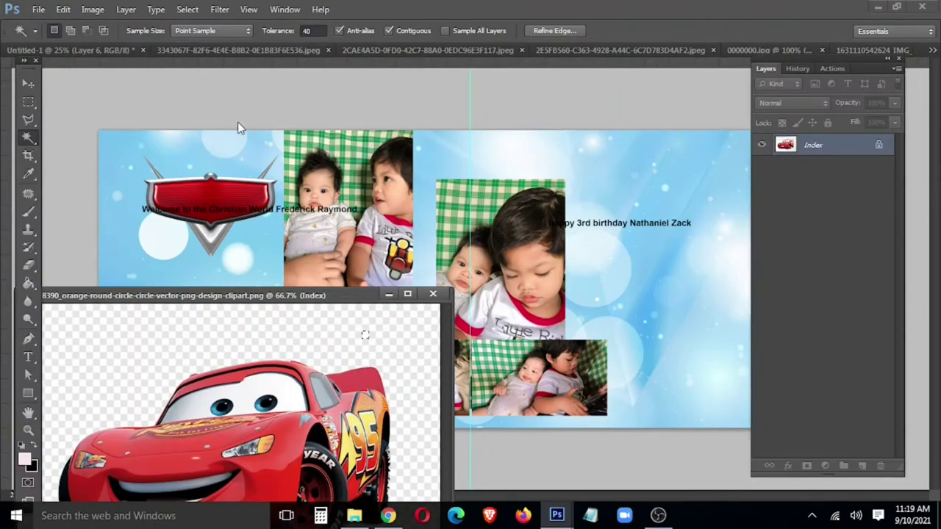
pyautogui.moveTo(329, 296); pyautogui.dragTo(479, 153)
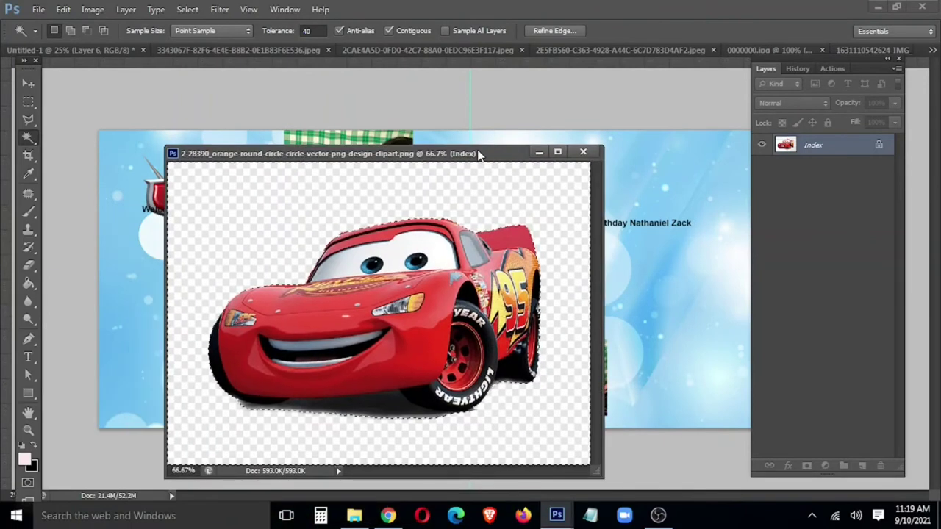
pyautogui.press('v')
pyautogui.moveTo(439, 361)
pyautogui.mouseDown()
pyautogui.moveTo(131, 259)
pyautogui.moveTo(298, 397)
pyautogui.mouseUp()
pyautogui.click(583, 152)
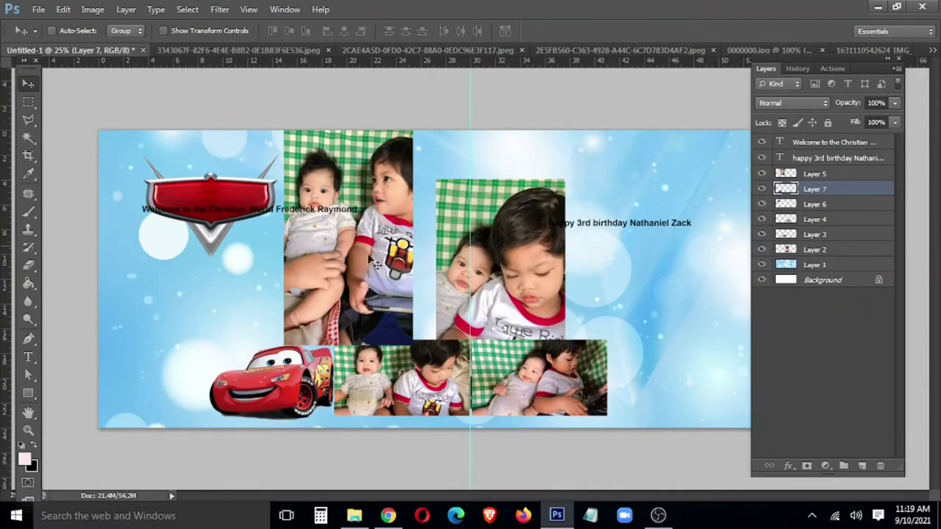
# Browse the photo documents to reach the two-boys photo
pyautogui.click(311, 51)
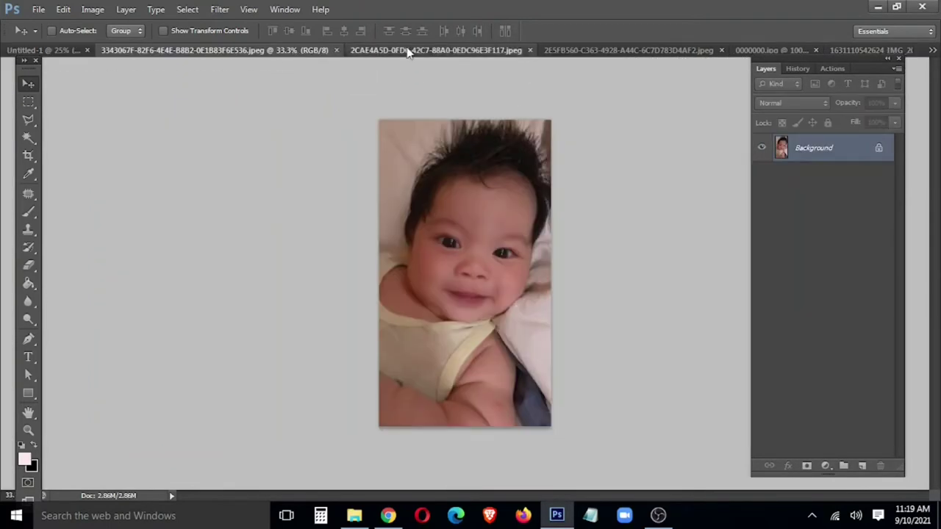
pyautogui.click(409, 52)
pyautogui.click(584, 53)
pyautogui.click(863, 48)
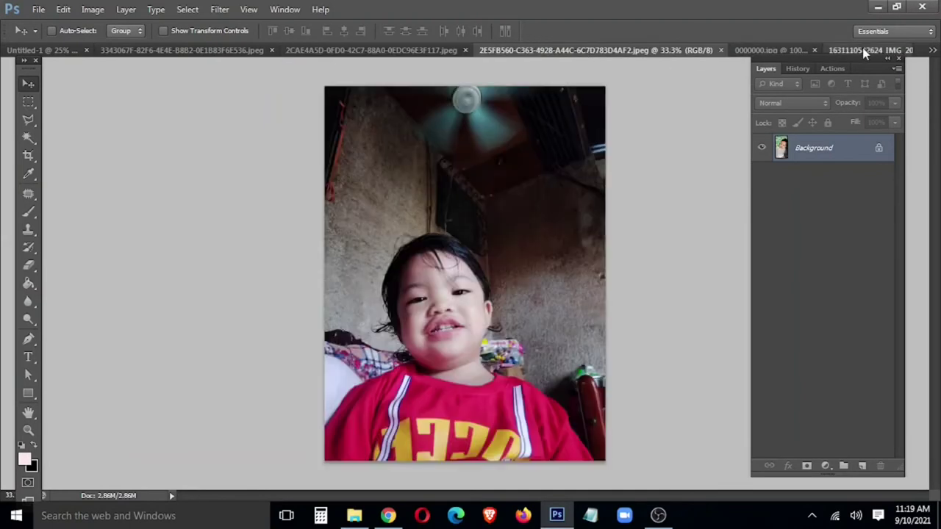
pyautogui.click(931, 50)
pyautogui.click(805, 145)
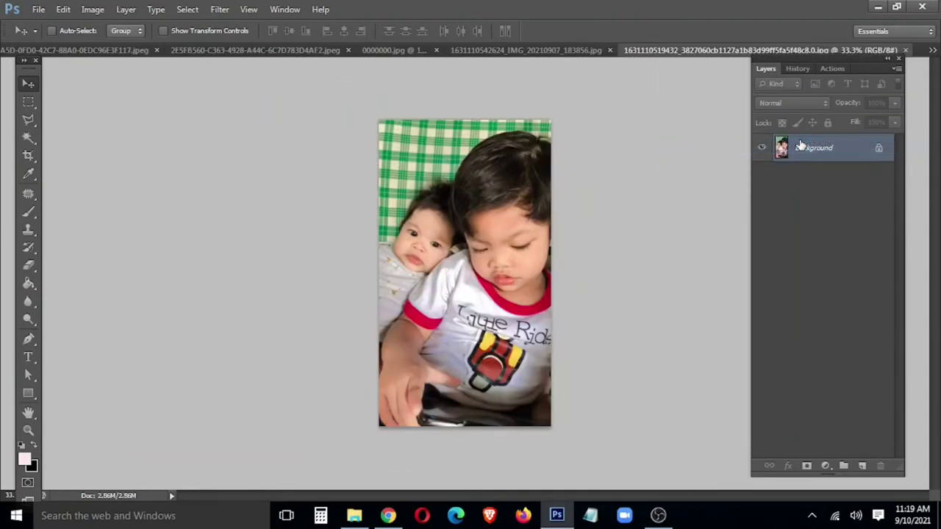
pyautogui.click(932, 50)
# Copy the two-boys photo onto the banner's right side
pyautogui.click(804, 160)
pyautogui.click(932, 50)
pyautogui.click(805, 145)
pyautogui.moveTo(742, 51); pyautogui.dragTo(243, 83)
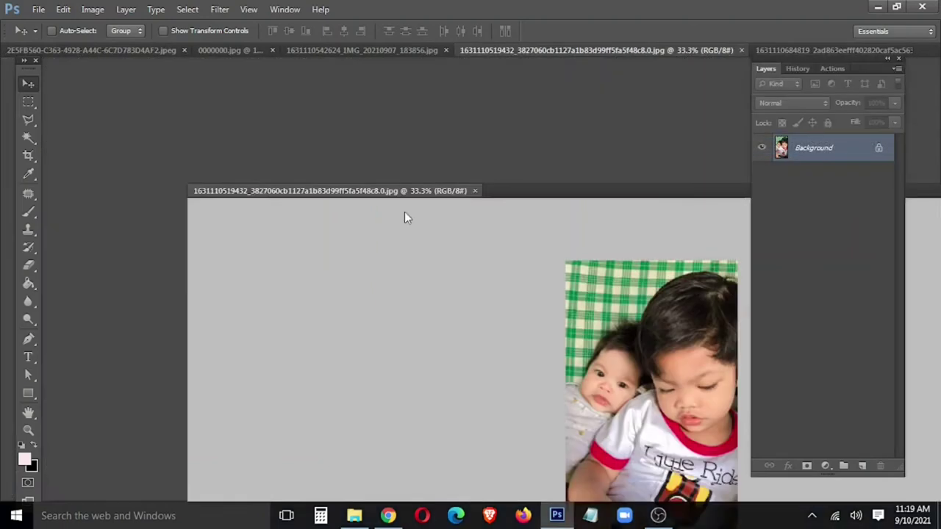
pyautogui.click(932, 50)
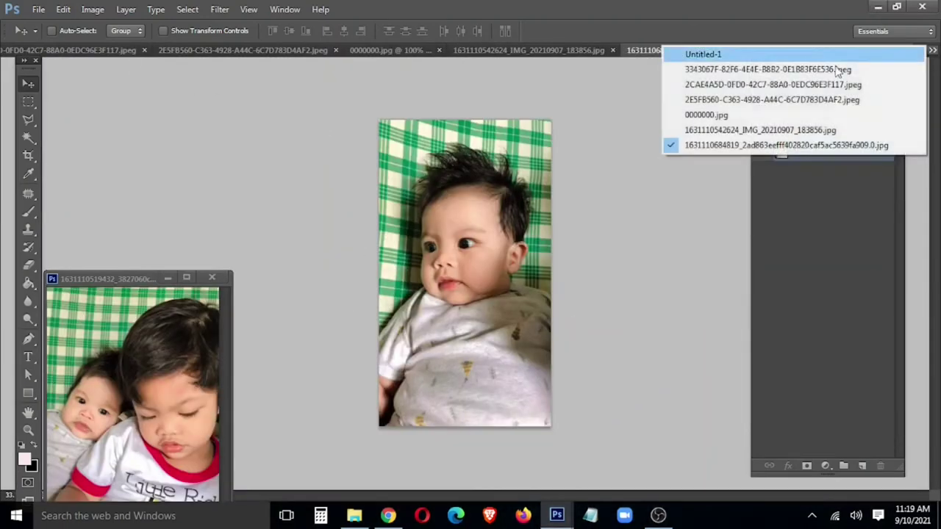
pyautogui.click(735, 55)
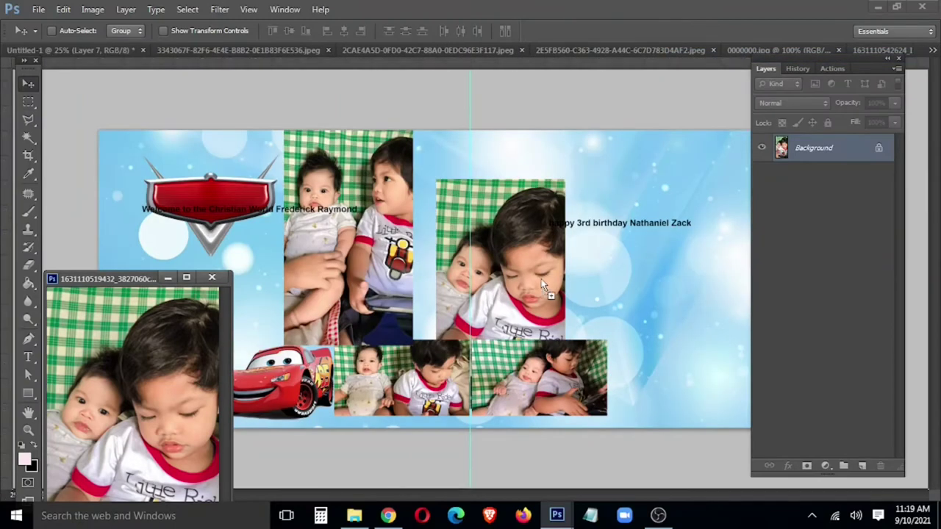
pyautogui.moveTo(547, 281); pyautogui.dragTo(547, 280)
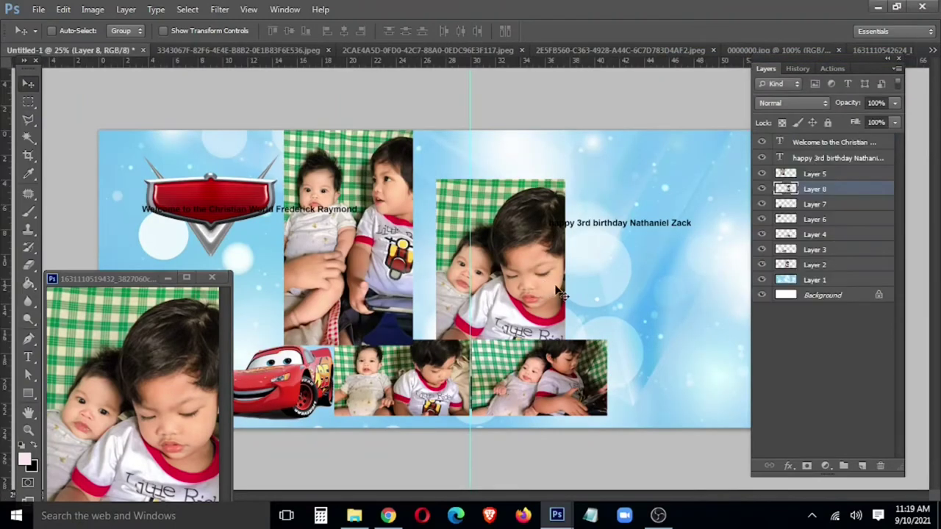
pyautogui.moveTo(580, 369); pyautogui.dragTo(656, 353)
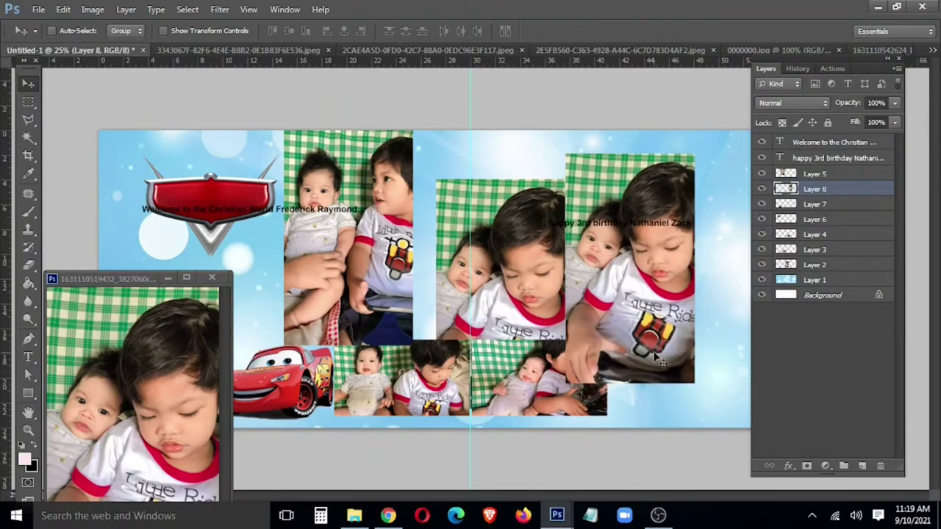
pyautogui.click(212, 277)
# Move the centre photo (Layer 2) up and left, and delete the added two-boys layer
pyautogui.rightClick(535, 268)
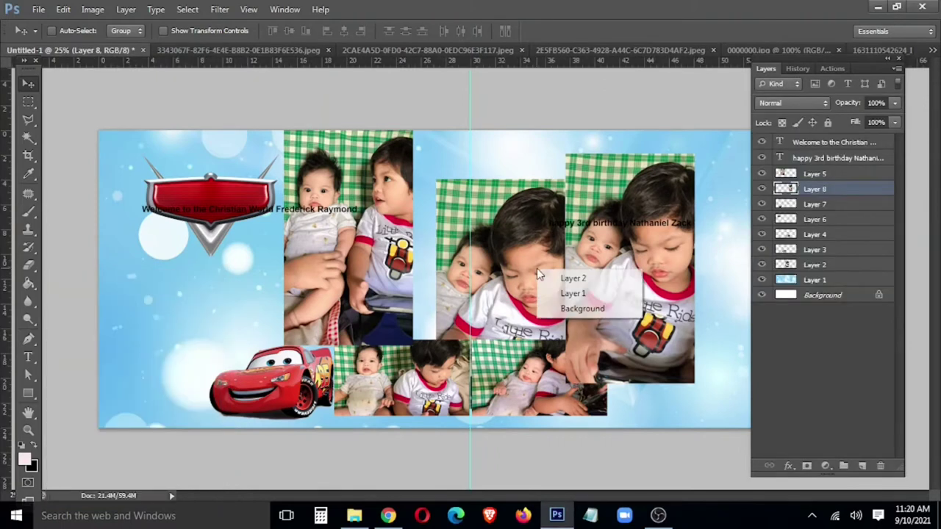
pyautogui.click(569, 273)
pyautogui.moveTo(551, 280); pyautogui.dragTo(535, 233)
pyautogui.rightClick(668, 328)
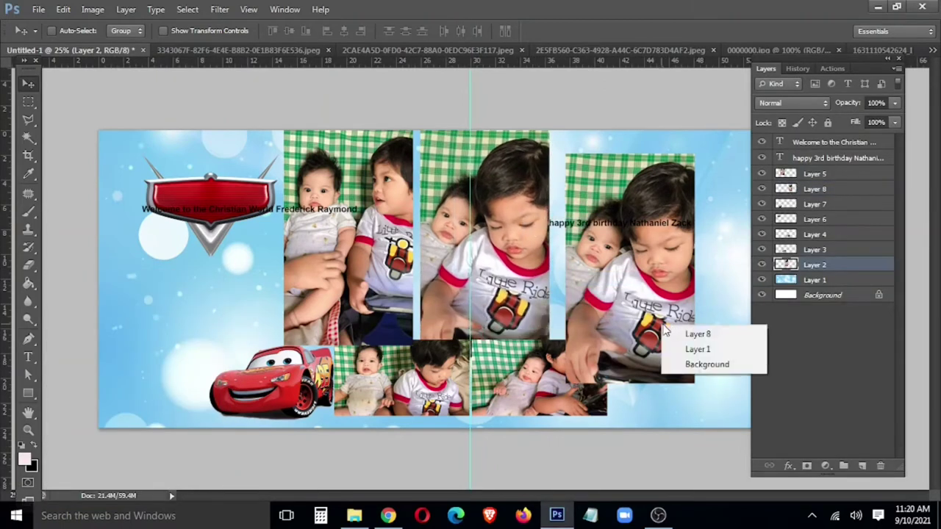
pyautogui.click(680, 333)
pyautogui.press('Delete')
# Shrink the centre photo, lower it, and tilt it about 6°
pyautogui.rightClick(483, 283)
pyautogui.click(511, 294)
pyautogui.hotkey('ctrl', 't')
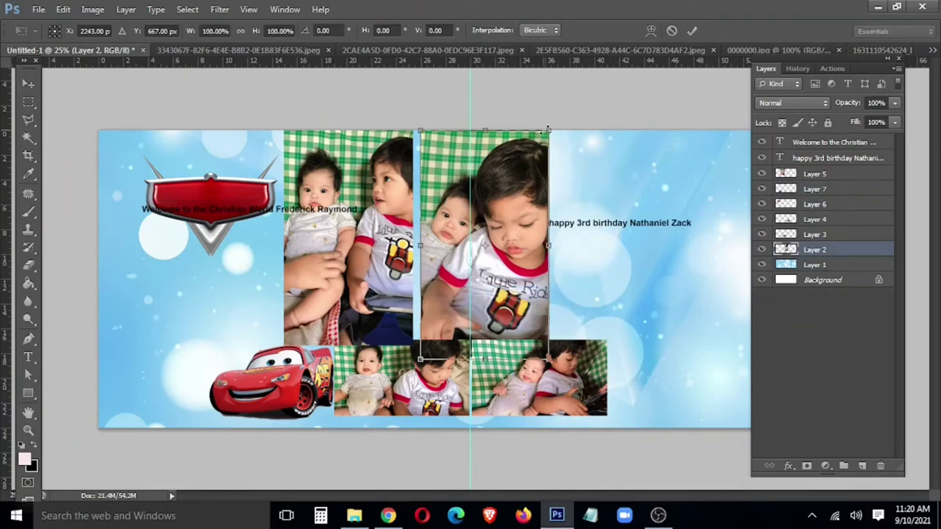
pyautogui.moveTo(548, 129); pyautogui.dragTo(537, 212)
pyautogui.moveTo(524, 179)
pyautogui.mouseDown()
pyautogui.moveTo(506, 269)
pyautogui.moveTo(477, 287)
pyautogui.mouseUp()
pyautogui.moveTo(577, 331); pyautogui.dragTo(572, 342)
pyautogui.press('Return')
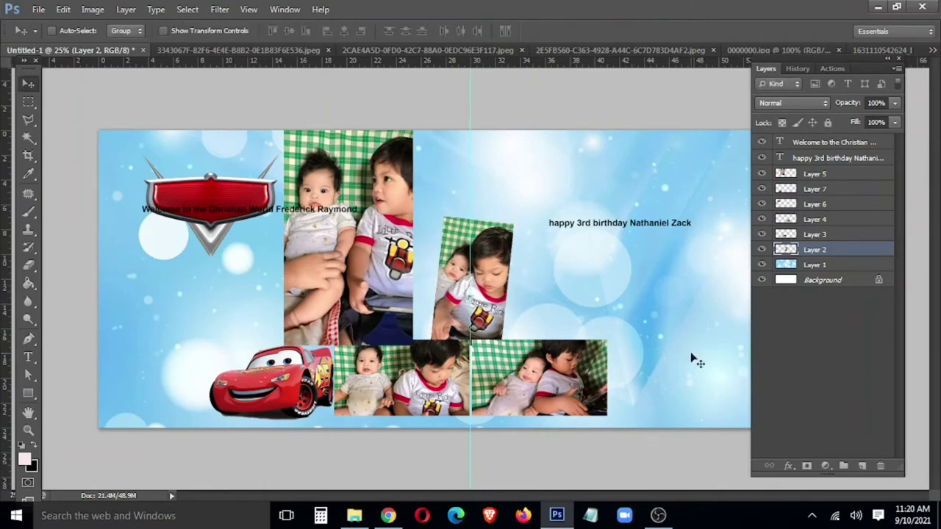
# Stack Layer 2 above Layer 4, then move the upper-left photo right and narrow it
pyautogui.moveTo(812, 249); pyautogui.dragTo(816, 212)
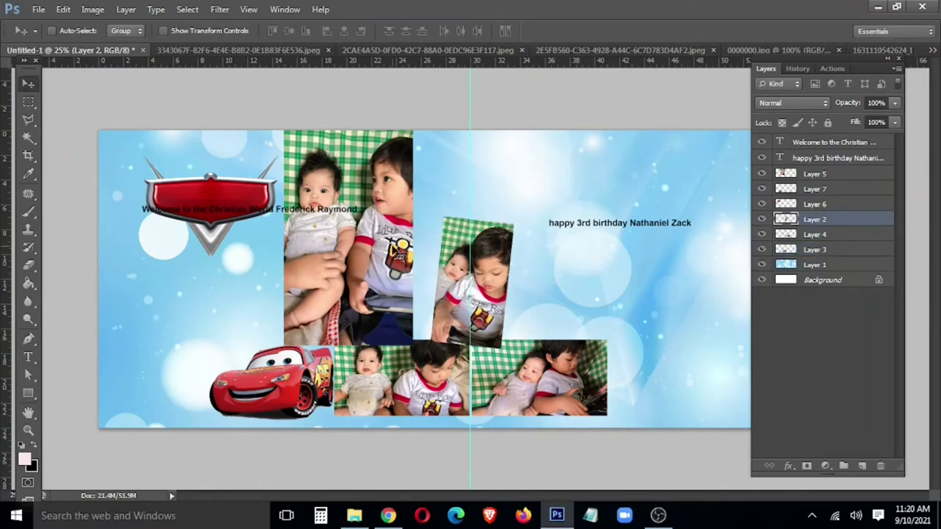
pyautogui.moveTo(368, 235); pyautogui.dragTo(482, 235)
pyautogui.hotkey('ctrl', 't')
pyautogui.moveTo(535, 132)
pyautogui.mouseDown()
pyautogui.moveTo(507, 190)
pyautogui.moveTo(515, 221)
pyautogui.moveTo(472, 193)
pyautogui.mouseUp()
# Apply the upper photo's transform, then select collage Layers 5, 2, 4 and 3 together
pyautogui.press('Return')
pyautogui.rightClick(503, 270)
pyautogui.click(559, 275)
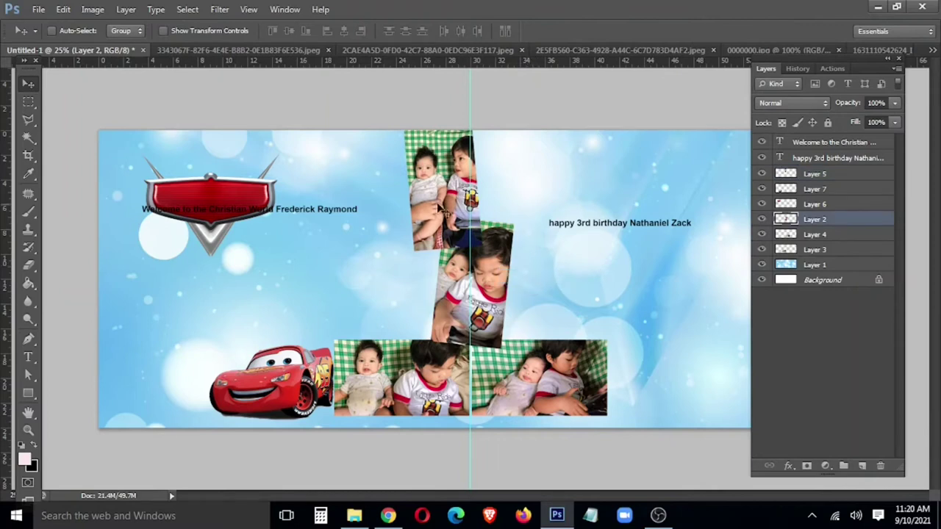
pyautogui.rightClick(437, 203)
pyautogui.click(448, 212)
pyautogui.rightClick(484, 274)
pyautogui.click(491, 292)
pyautogui.rightClick(448, 207)
pyautogui.click(516, 263)
pyautogui.rightClick(508, 253)
pyautogui.keyDown('shift'); pyautogui.click(527, 258); pyautogui.keyUp('shift')
pyautogui.rightClick(522, 343)
pyautogui.keyDown('shift'); pyautogui.click(536, 353); pyautogui.keyUp('shift')
pyautogui.rightClick(436, 371)
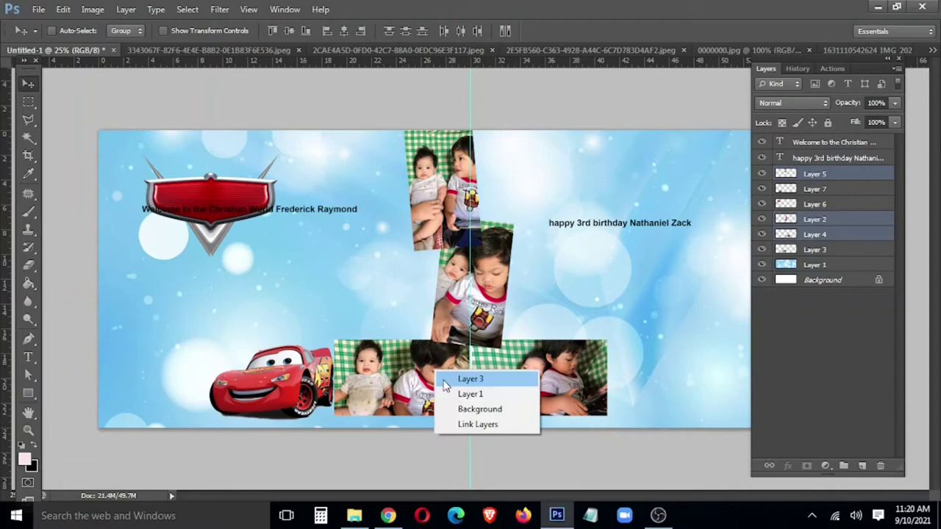
pyautogui.keyDown('shift'); pyautogui.click(449, 379); pyautogui.keyUp('shift')
# Scale the four-photo collage down to about 87% and move it lower
pyautogui.hotkey('ctrl', 't')
pyautogui.moveTo(607, 124); pyautogui.dragTo(591, 141)
pyautogui.press('Return')
pyautogui.moveTo(564, 353); pyautogui.dragTo(564, 377)
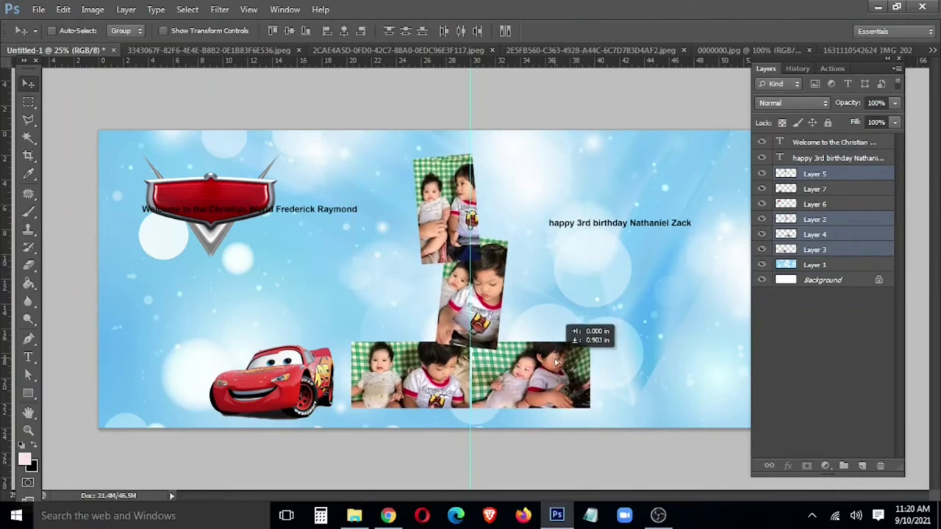
# Realign the top portrait above the middle photo, then marquee nearly the whole banner
pyautogui.rightClick(450, 237)
pyautogui.click(464, 242)
pyautogui.moveTo(464, 243); pyautogui.dragTo(487, 221)
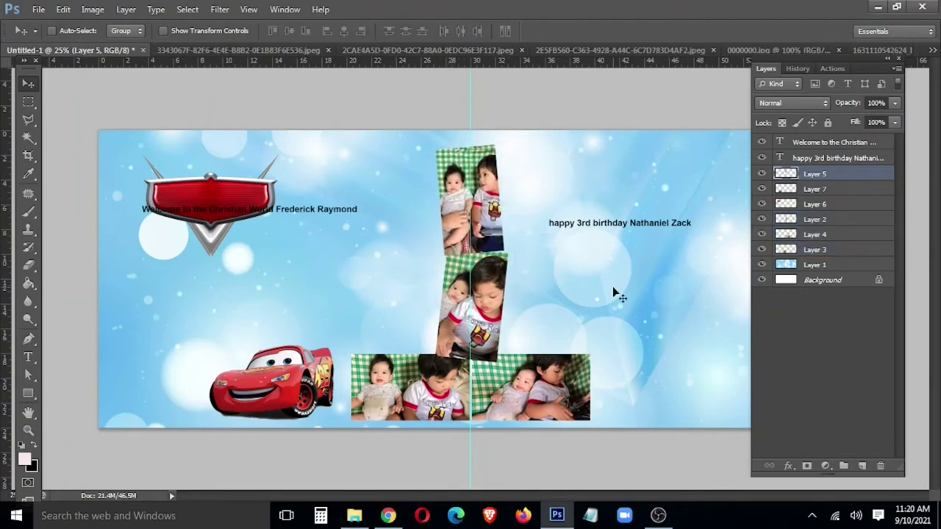
pyautogui.rightClick(510, 295)
pyautogui.keyDown('shift'); pyautogui.click(513, 298); pyautogui.keyUp('shift')
pyautogui.hotkey('shift', 'Up')
pyautogui.hotkey('shift', 'Up')
pyautogui.hotkey('shift', 'Up')
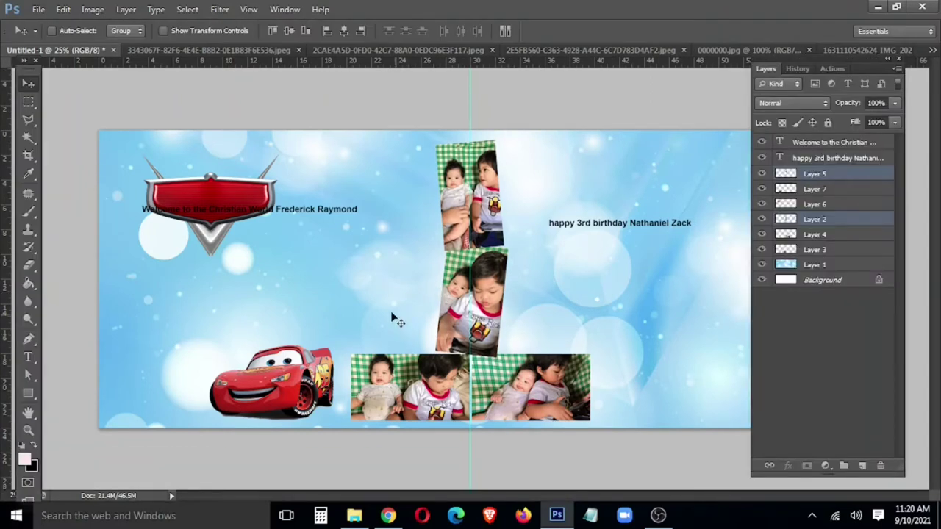
pyautogui.press('m')
pyautogui.moveTo(103, 137); pyautogui.dragTo(751, 401)
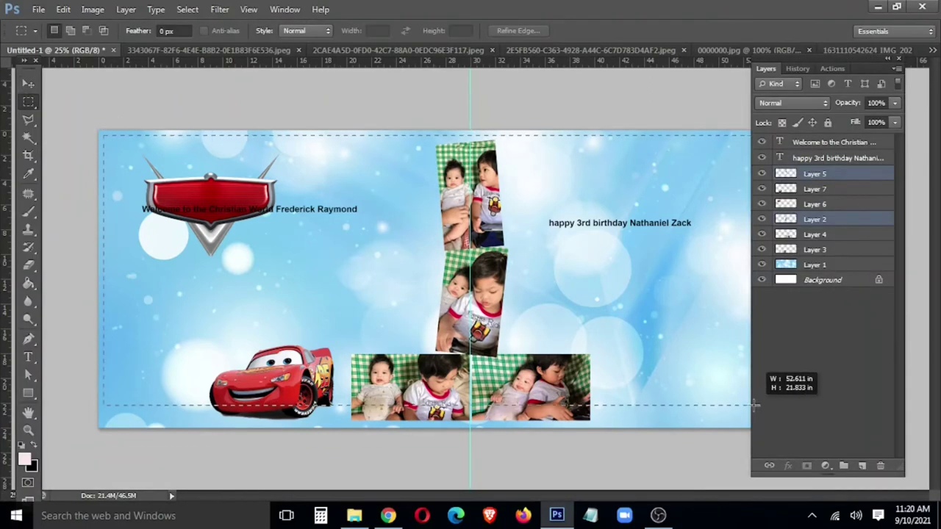
# Redraw the rectangular selection to cover nearly the whole banner
pyautogui.press('Tab')
pyautogui.moveTo(104, 125); pyautogui.dragTo(836, 409)
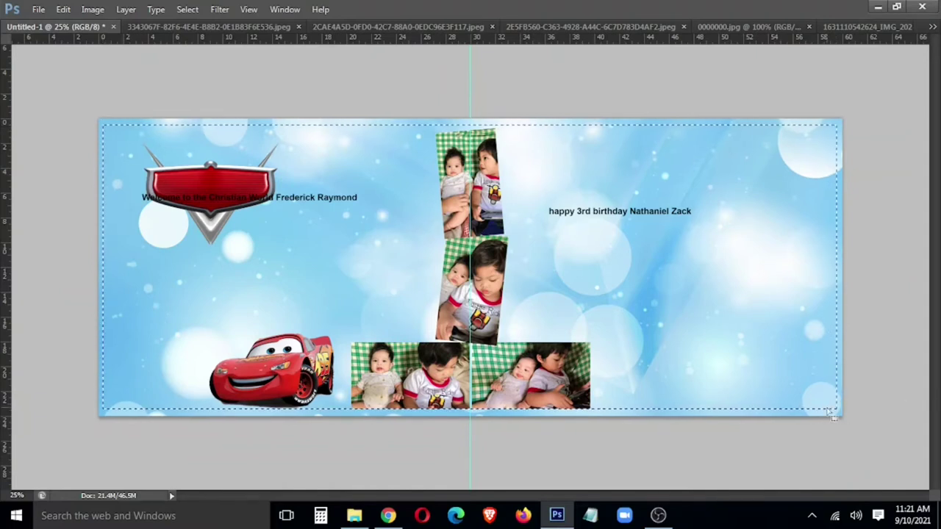
pyautogui.hotkey('ctrl', '+')
pyautogui.press('Tab')
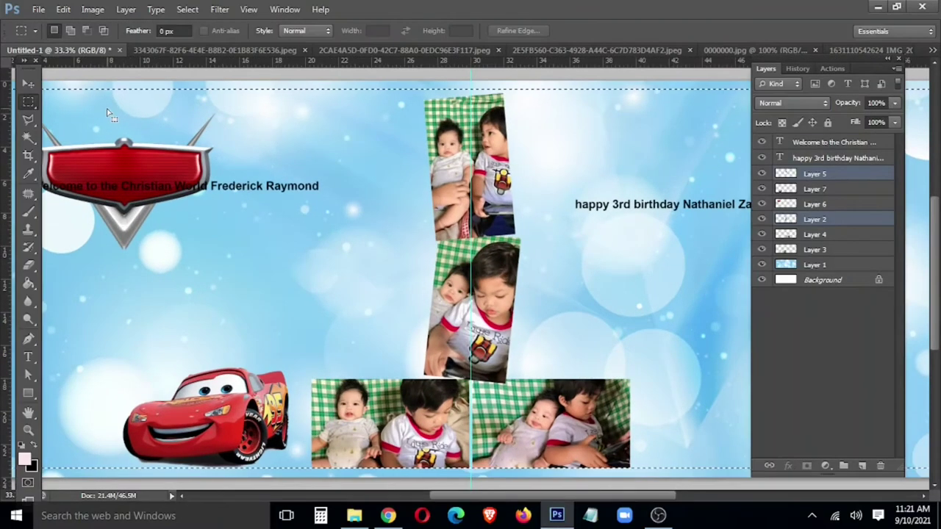
pyautogui.press('Tab')
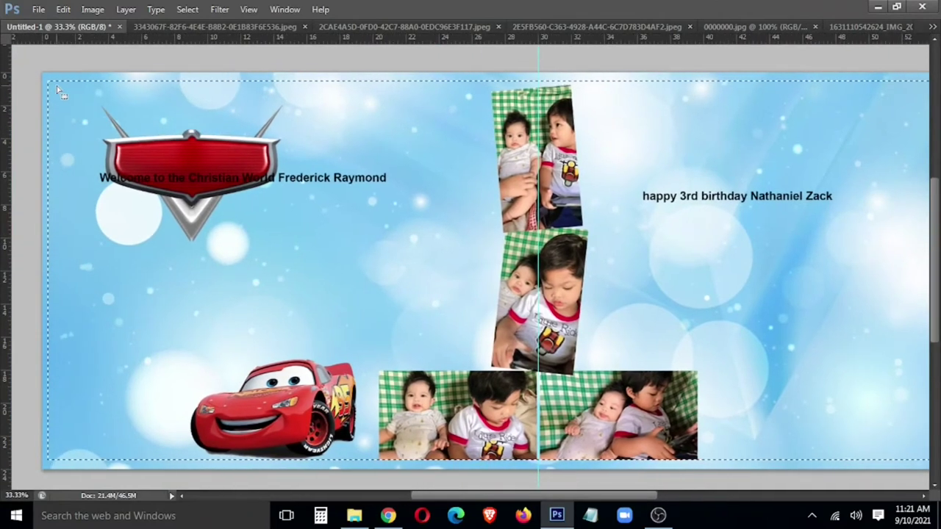
pyautogui.moveTo(52, 89); pyautogui.dragTo(937, 454)
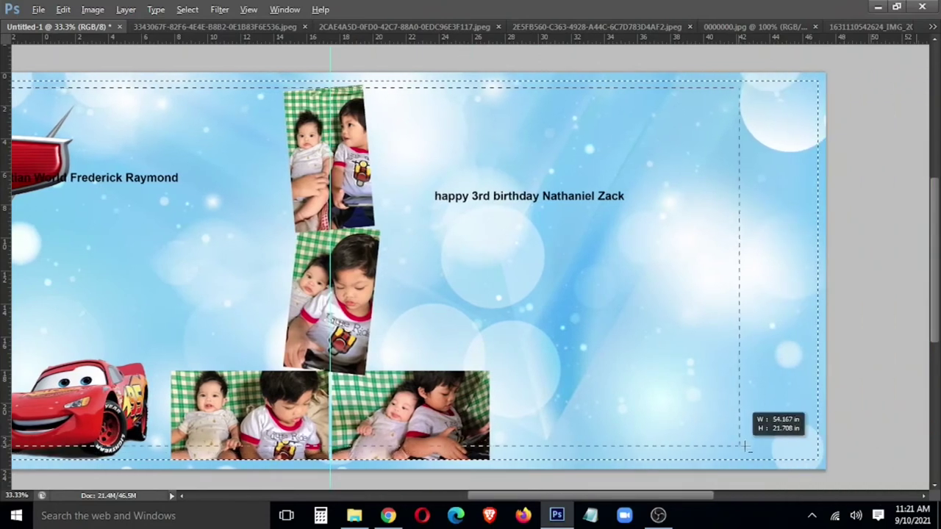
pyautogui.moveTo(937, 453); pyautogui.dragTo(809, 454)
# Try Layer Via Copy, then undo the two duplicated photo layers
pyautogui.rightClick(581, 70)
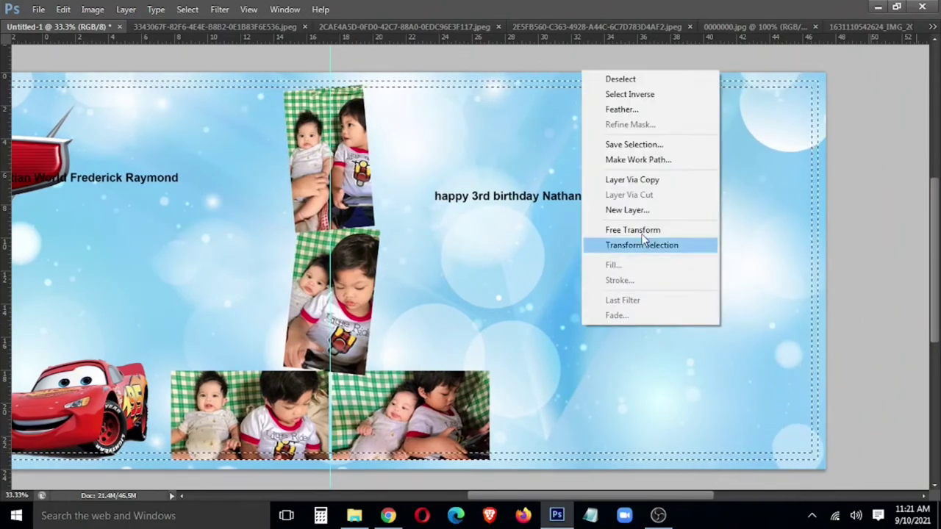
pyautogui.click(651, 181)
pyautogui.press('Tab')
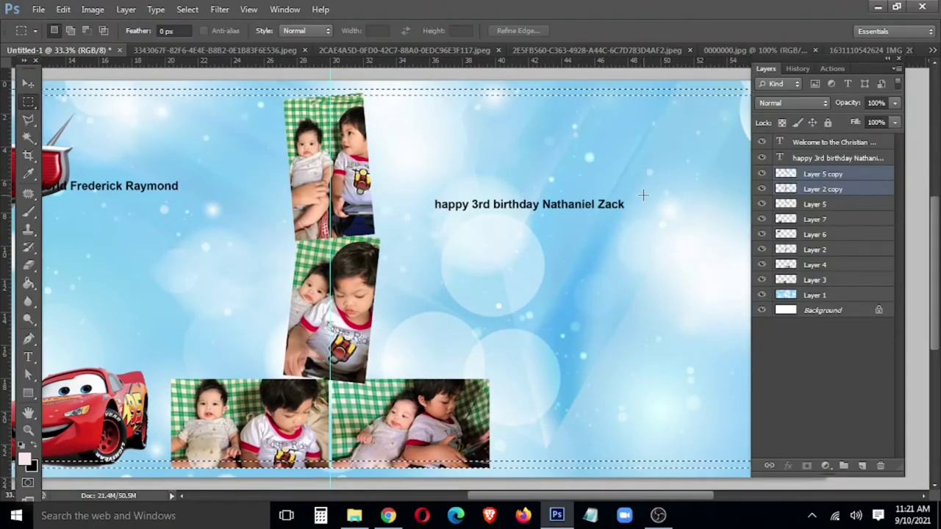
pyautogui.hotkey('ctrl', 'z')
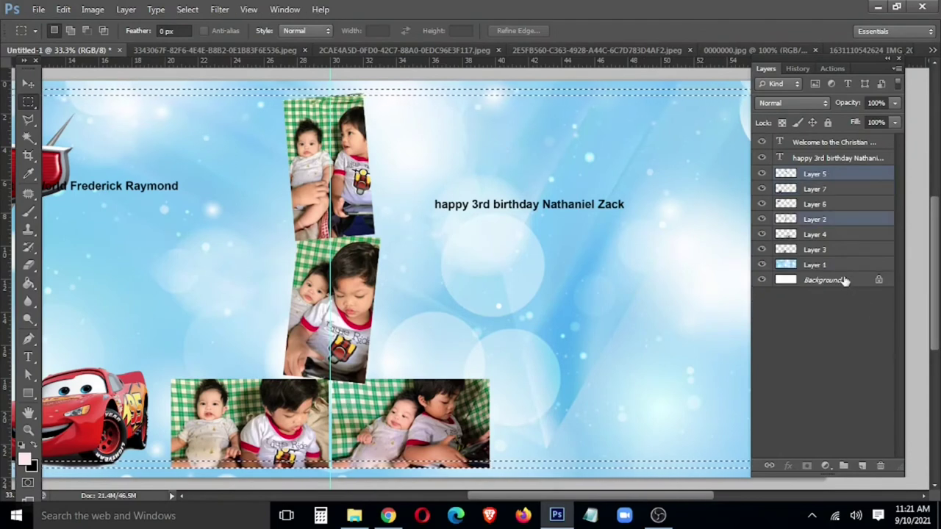
# Copy the border area of bokeh Layer 1 to a new layer and darken it with Curves
pyautogui.click(840, 266)
pyautogui.rightClick(561, 208)
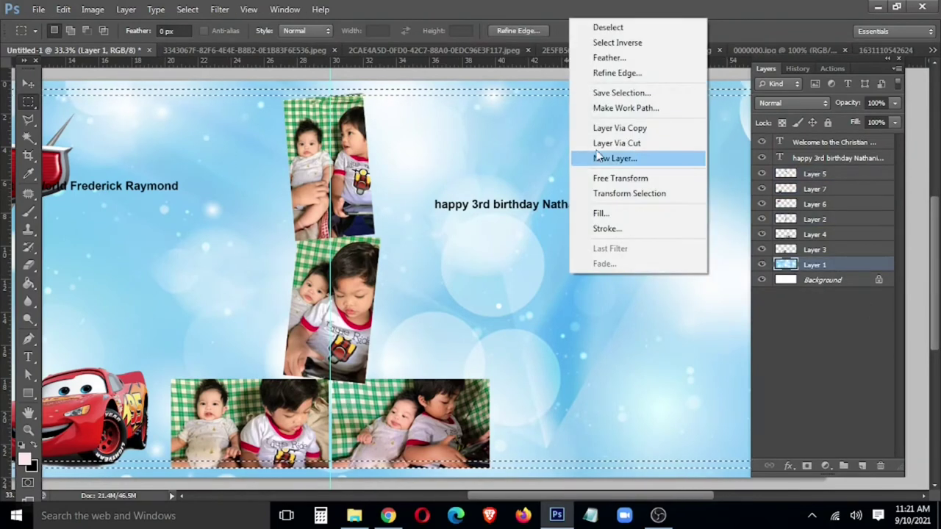
pyautogui.click(619, 128)
pyautogui.press('Tab')
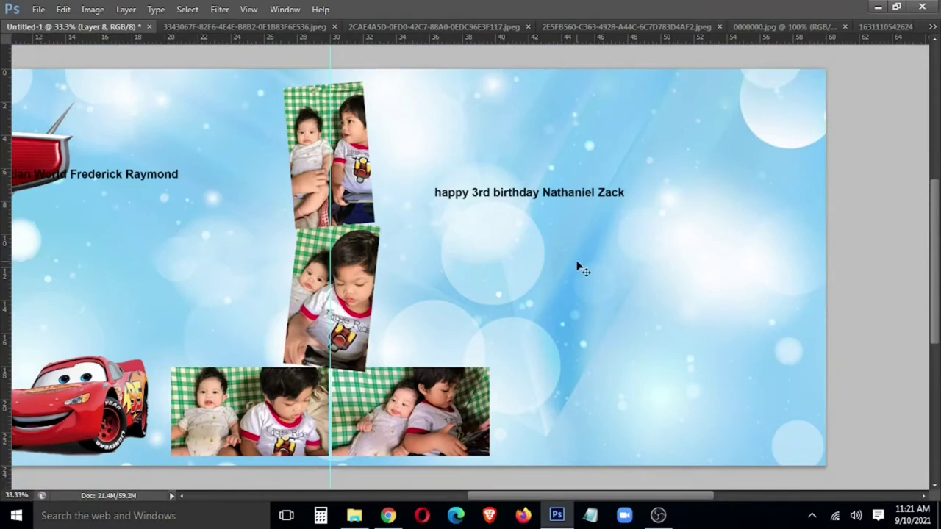
pyautogui.hotkey('ctrl', 'm')
pyautogui.moveTo(507, 430); pyautogui.dragTo(530, 463)
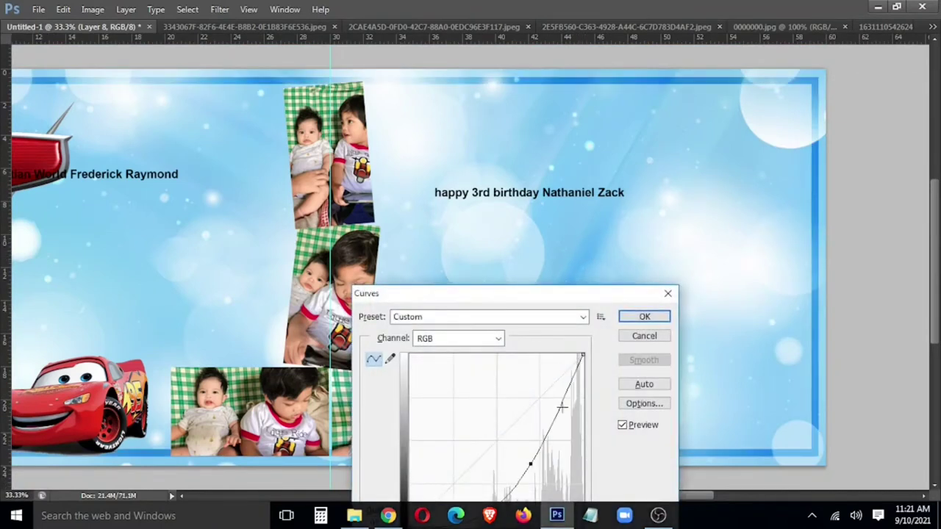
pyautogui.click(637, 319)
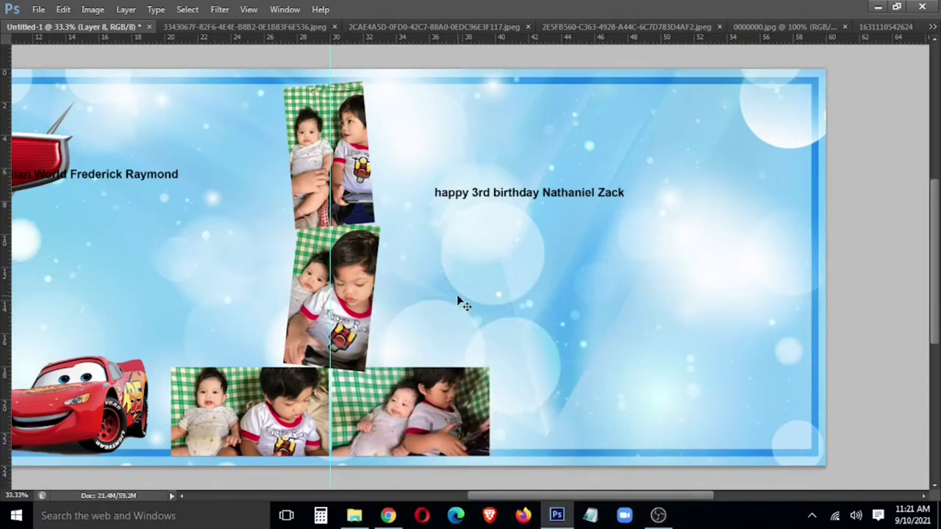
pyautogui.hotkey('ctrl', '-')
# Give Layer 5 a 10 px stroke in light blue sampled from the background
pyautogui.rightClick(493, 220)
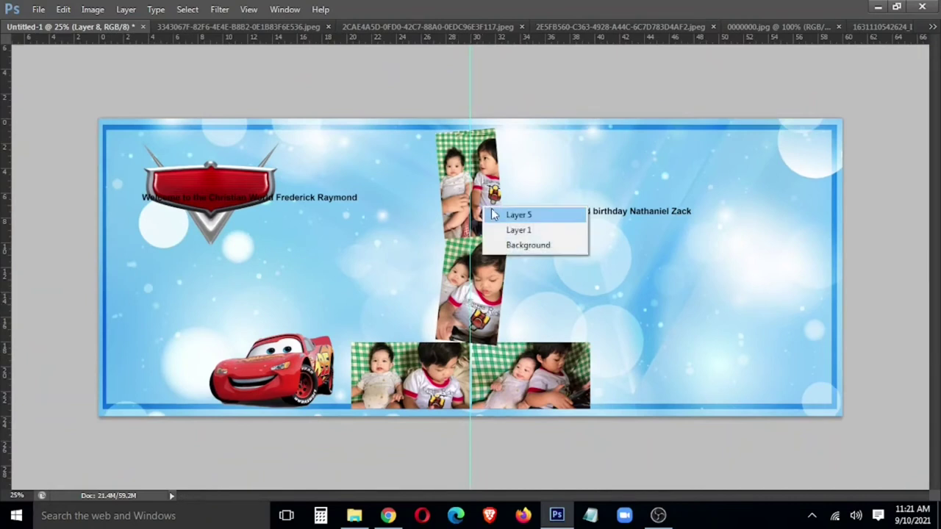
pyautogui.click(518, 213)
pyautogui.press('Tab')
pyautogui.rightClick(838, 173)
pyautogui.click(773, 46)
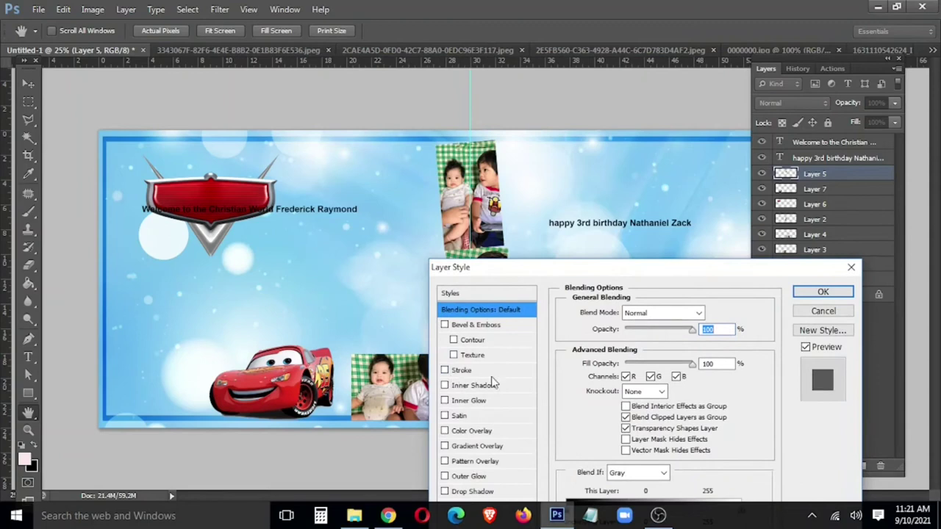
pyautogui.click(481, 372)
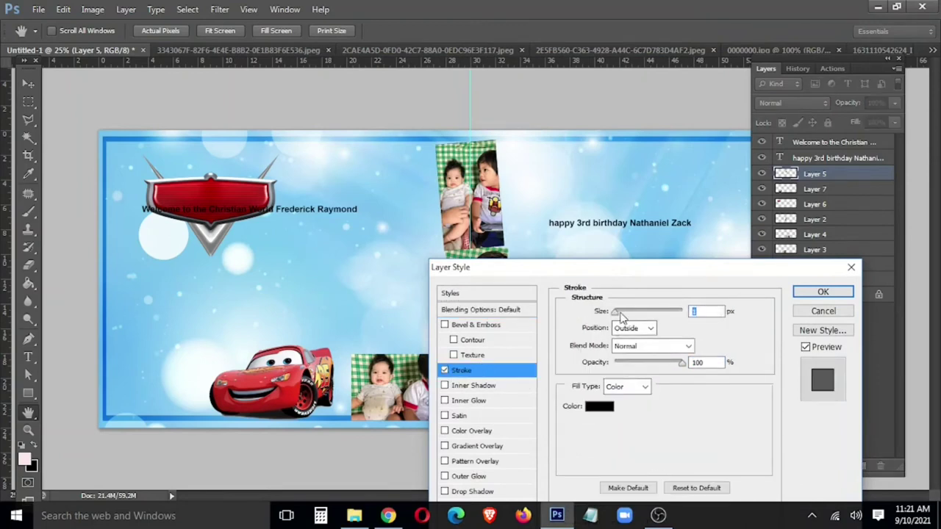
pyautogui.moveTo(621, 315); pyautogui.dragTo(624, 314)
pyautogui.click(599, 406)
pyautogui.click(601, 171)
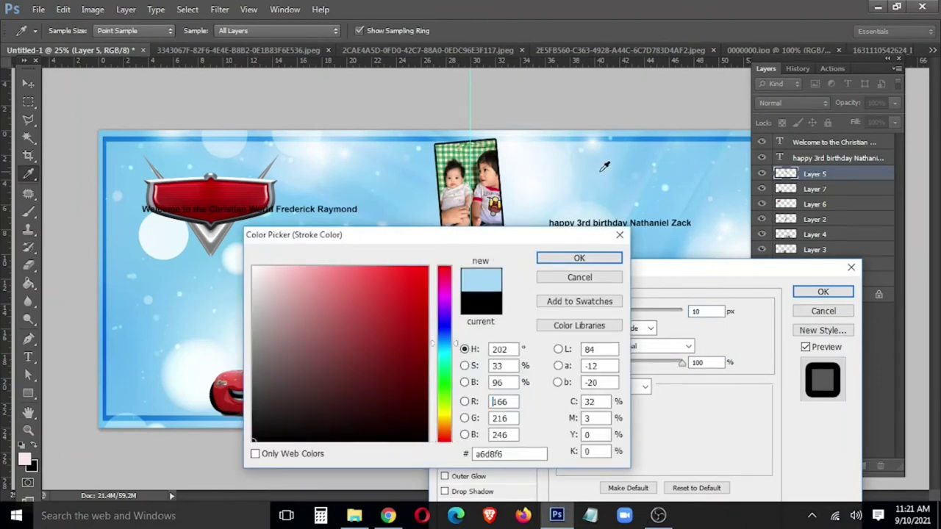
pyautogui.click(591, 261)
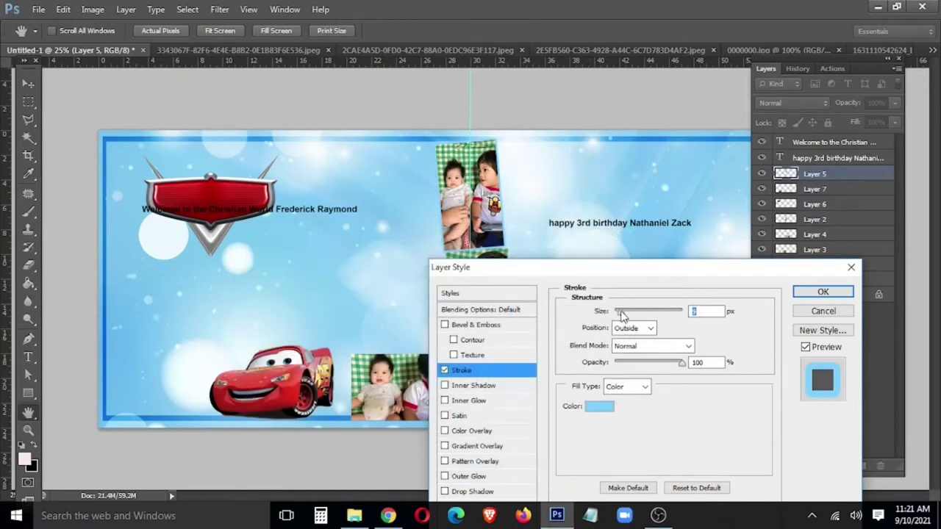
pyautogui.click(808, 292)
# Copy Layer 5's stroke style and paste it onto Layers 2, 4 and 3
pyautogui.rightClick(807, 180)
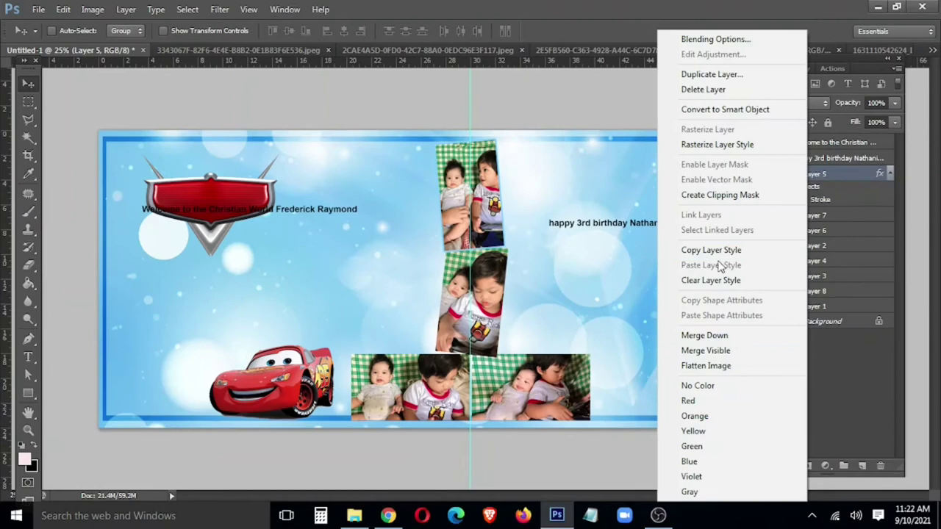
pyautogui.click(711, 250)
pyautogui.rightClick(476, 293)
pyautogui.click(496, 299)
pyautogui.rightClick(513, 382)
pyautogui.keyDown('shift'); pyautogui.click(547, 390); pyautogui.keyUp('shift')
pyautogui.rightClick(408, 384)
pyautogui.keyDown('shift'); pyautogui.click(441, 390); pyautogui.keyUp('shift')
pyautogui.rightClick(838, 283)
pyautogui.click(739, 265)
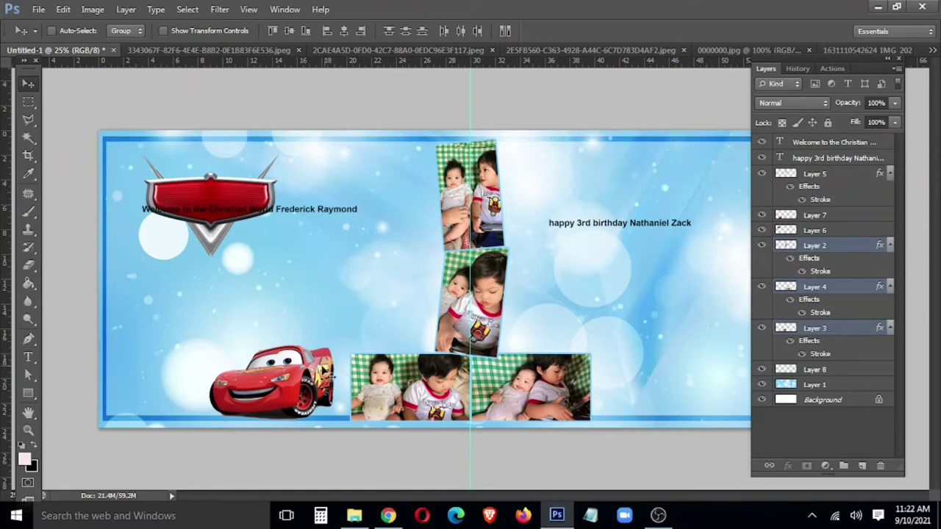
# Move the car right toward the bottom photos and the Welcome text to the upper right
pyautogui.moveTo(332, 373); pyautogui.dragTo(360, 379)
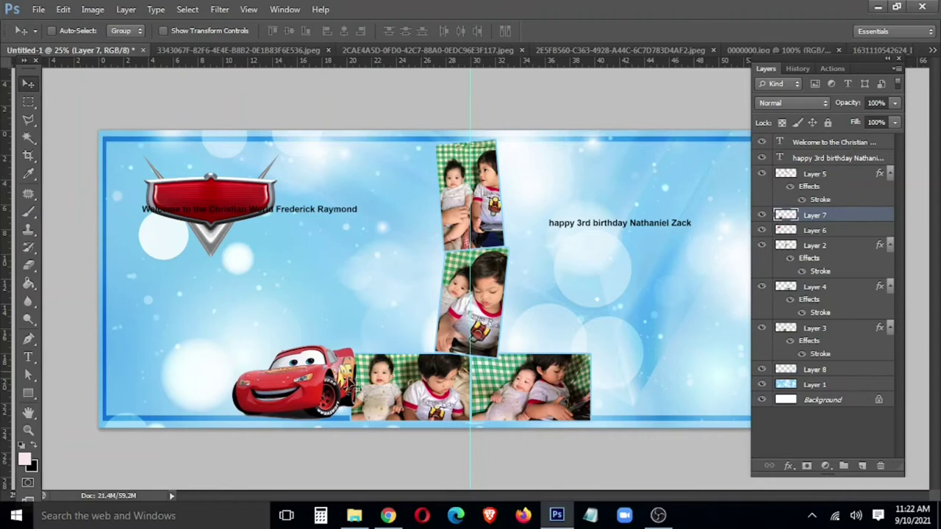
pyautogui.press('Tab')
pyautogui.press('Tab')
pyautogui.rightClick(281, 214)
pyautogui.click(294, 218)
pyautogui.moveTo(290, 212); pyautogui.dragTo(686, 185)
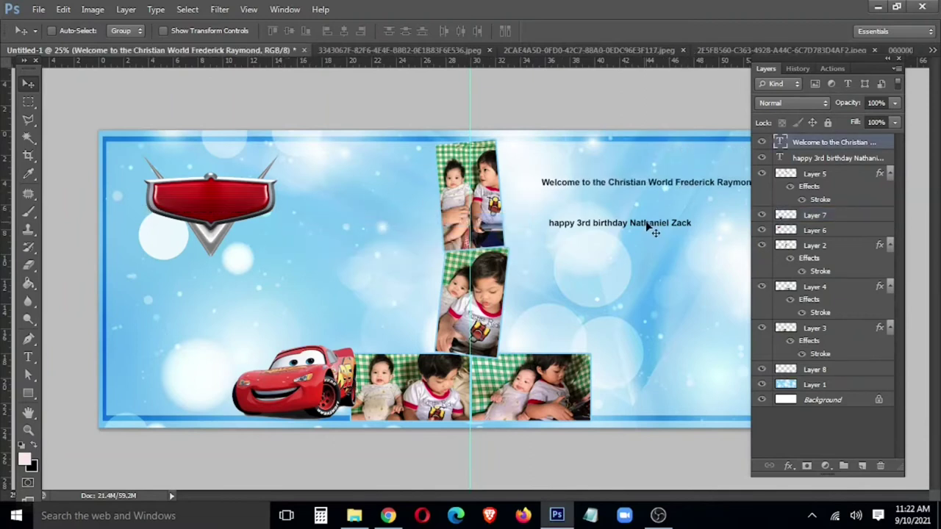
# Move the happy 3rd birthday line under the Cars logo
pyautogui.rightClick(661, 234)
pyautogui.click(663, 234)
pyautogui.moveTo(663, 234)
pyautogui.mouseDown()
pyautogui.moveTo(262, 286)
pyautogui.moveTo(237, 307)
pyautogui.mouseUp()
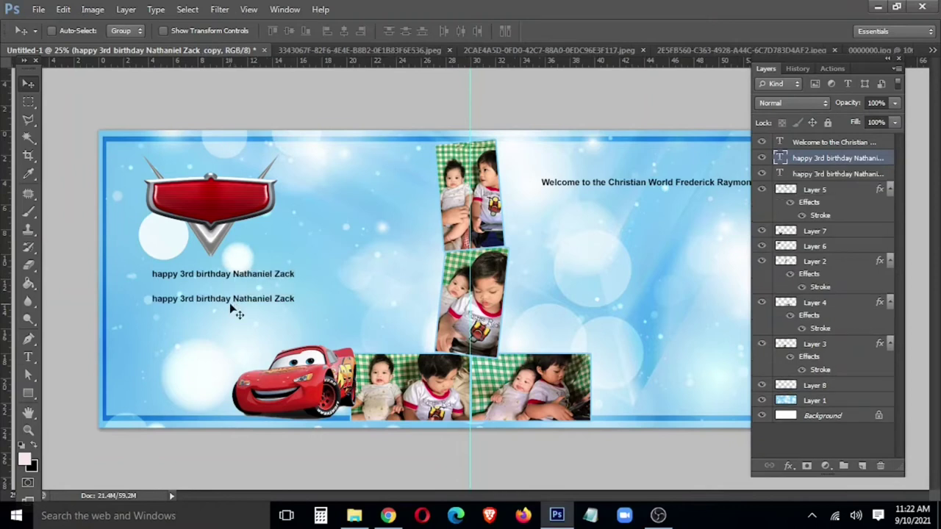
pyautogui.doubleClick(235, 301)
pyautogui.write('NATHANIEL ZACK')
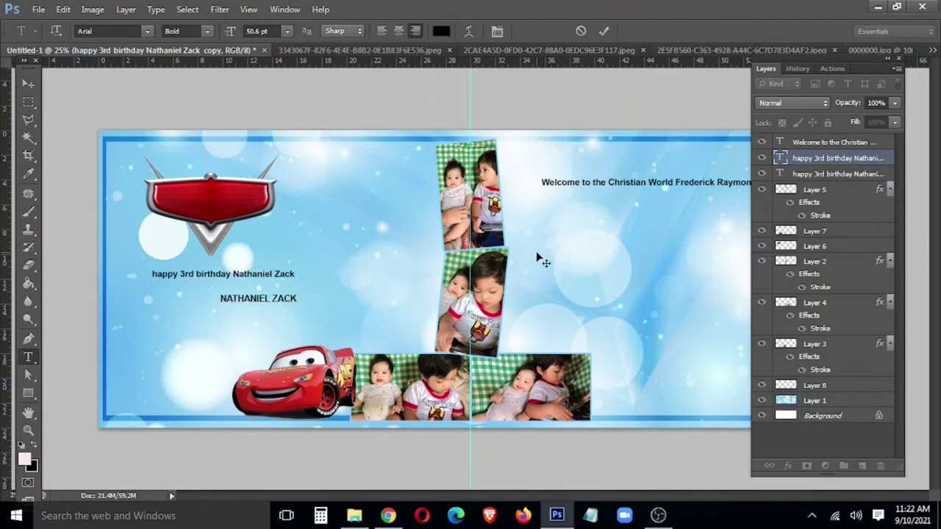
pyautogui.hotkey('ctrl', 'Return')
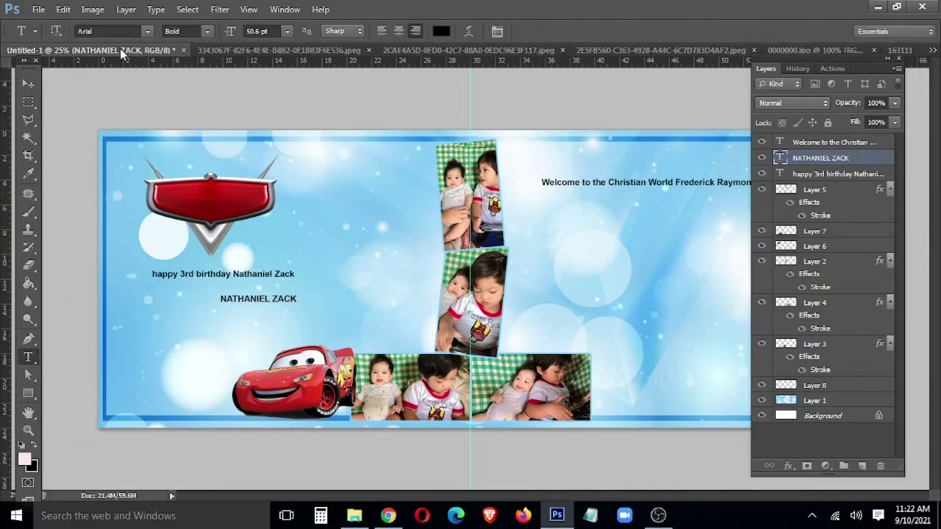
pyautogui.click(115, 27)
pyautogui.write('Impact')
pyautogui.press('Return')
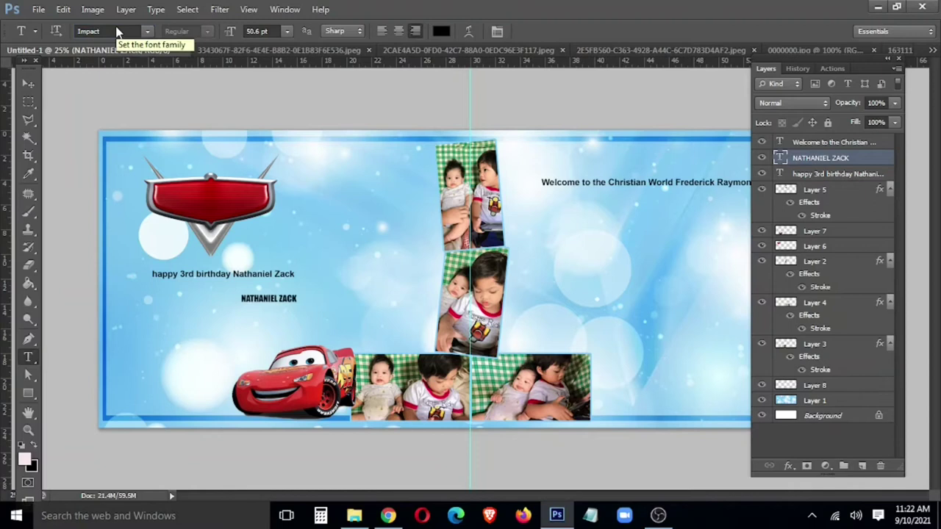
pyautogui.press('v')
pyautogui.hotkey('ctrl', 't')
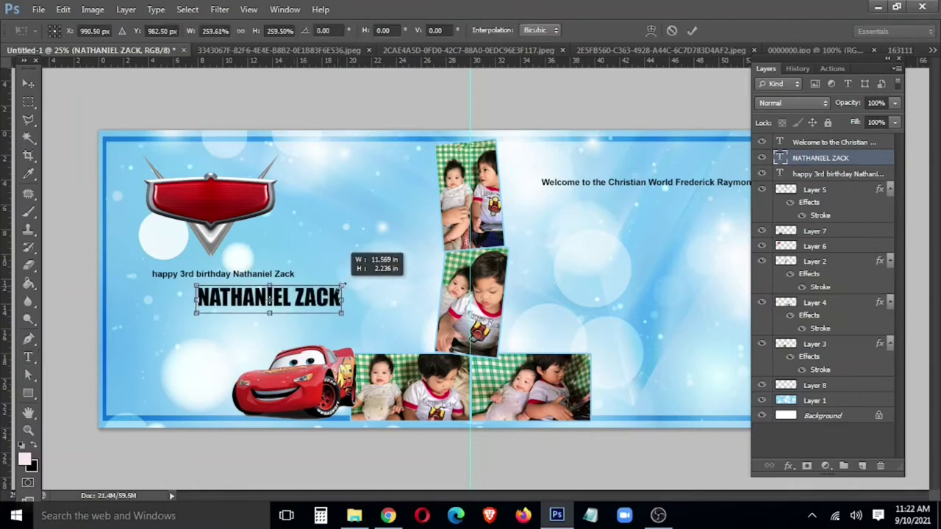
pyautogui.moveTo(298, 290); pyautogui.dragTo(346, 290)
pyautogui.press('Return')
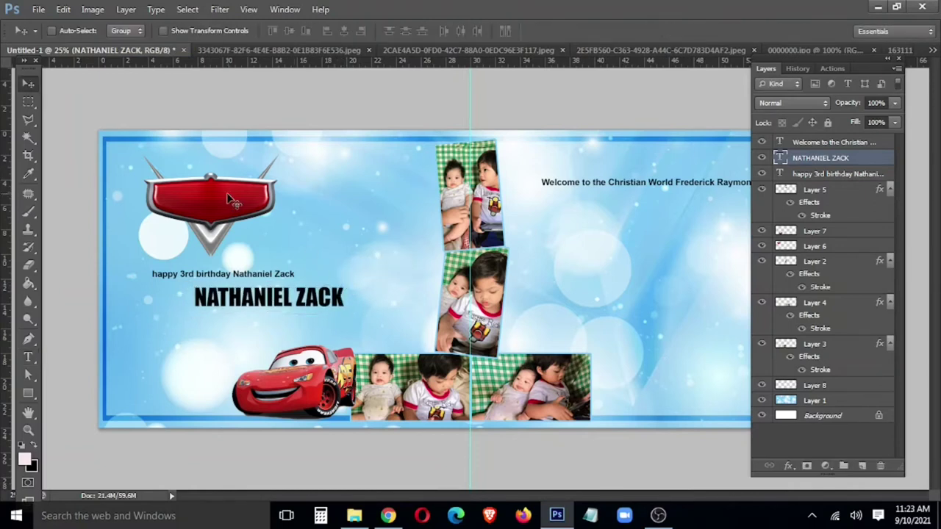
# Move the Cars logo right and enlarge it to about 144%
pyautogui.moveTo(227, 198); pyautogui.dragTo(281, 197)
pyautogui.hotkey('ctrl', 't')
pyautogui.moveTo(336, 148)
pyautogui.mouseDown()
pyautogui.moveTo(375, 149)
pyautogui.moveTo(364, 135)
pyautogui.mouseUp()
pyautogui.press('Return')
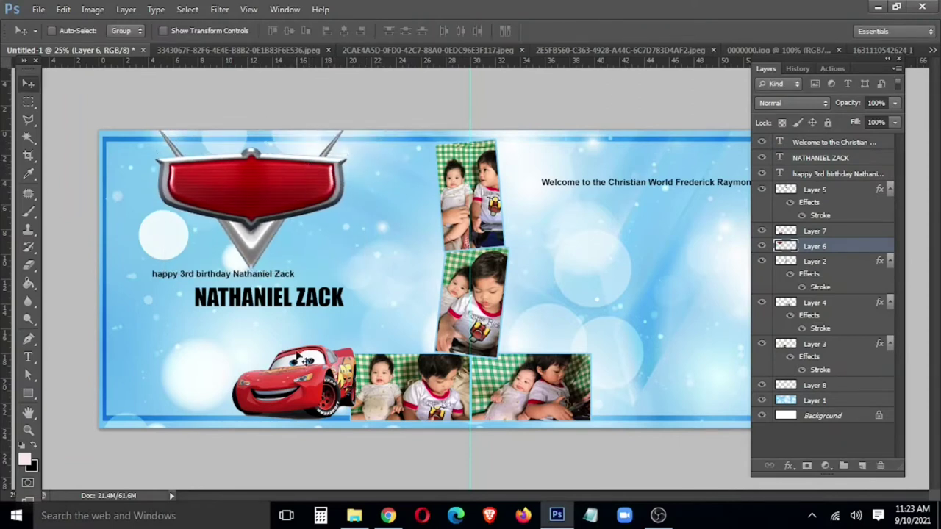
pyautogui.rightClick(296, 295)
pyautogui.click(316, 304)
pyautogui.moveTo(318, 307); pyautogui.dragTo(300, 199)
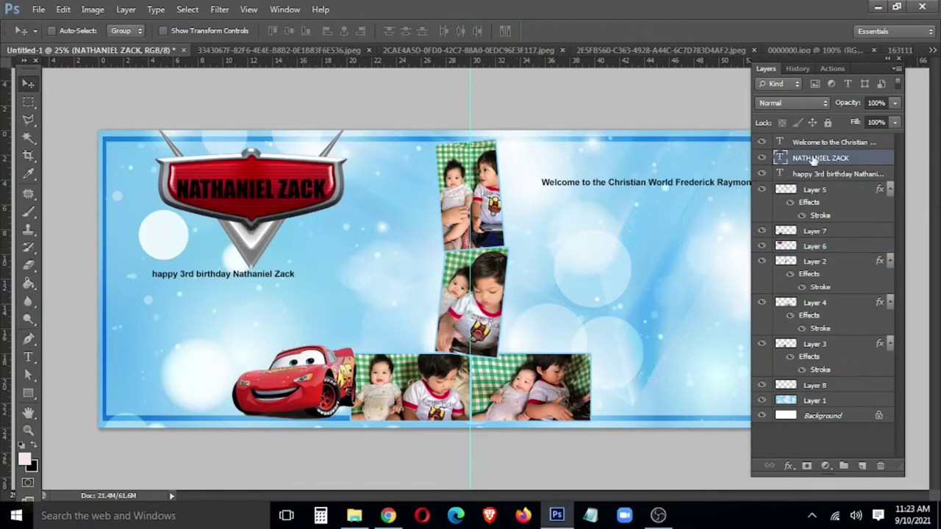
pyautogui.rightClick(813, 159)
pyautogui.click(654, 75)
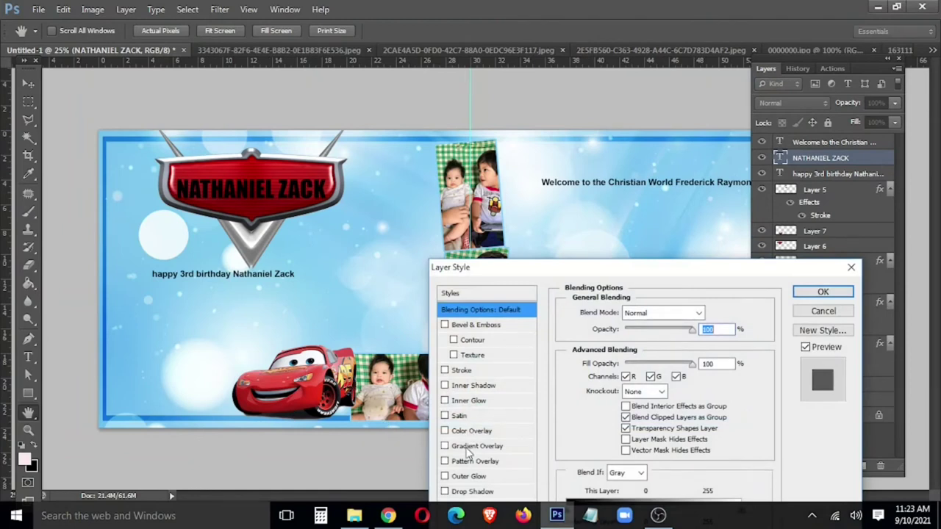
pyautogui.click(471, 446)
pyautogui.click(691, 346)
pyautogui.click(607, 394)
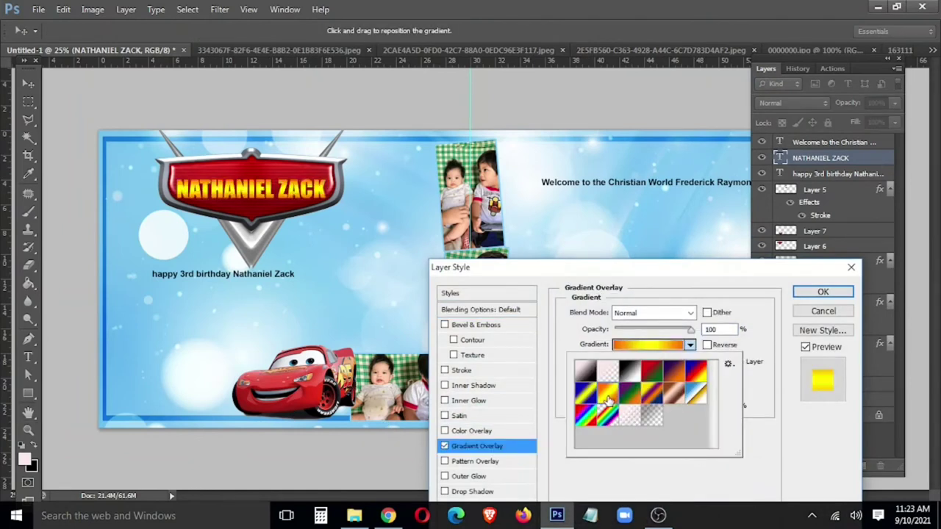
# Add a 4 px stroke, Bevel & Emboss and a wider Outer Glow to the name
pyautogui.click(475, 371)
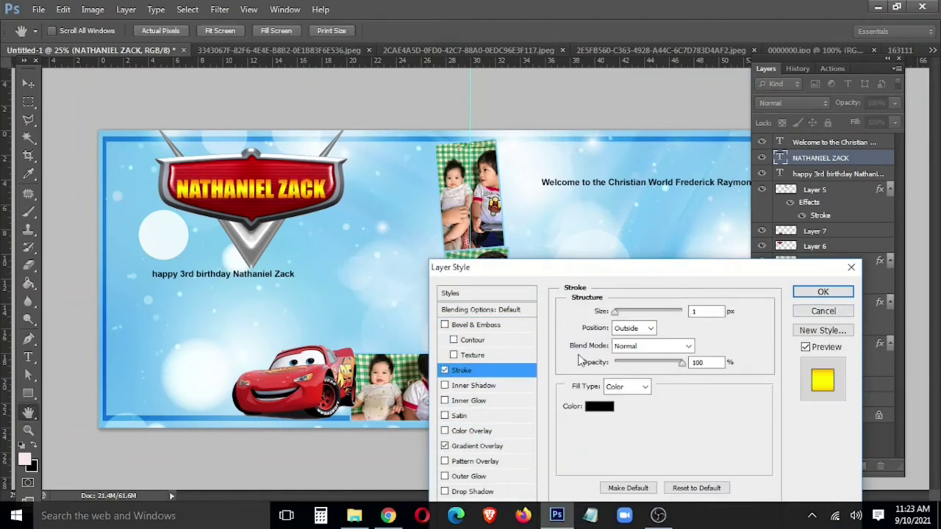
pyautogui.moveTo(613, 312); pyautogui.dragTo(619, 314)
pyautogui.click(500, 325)
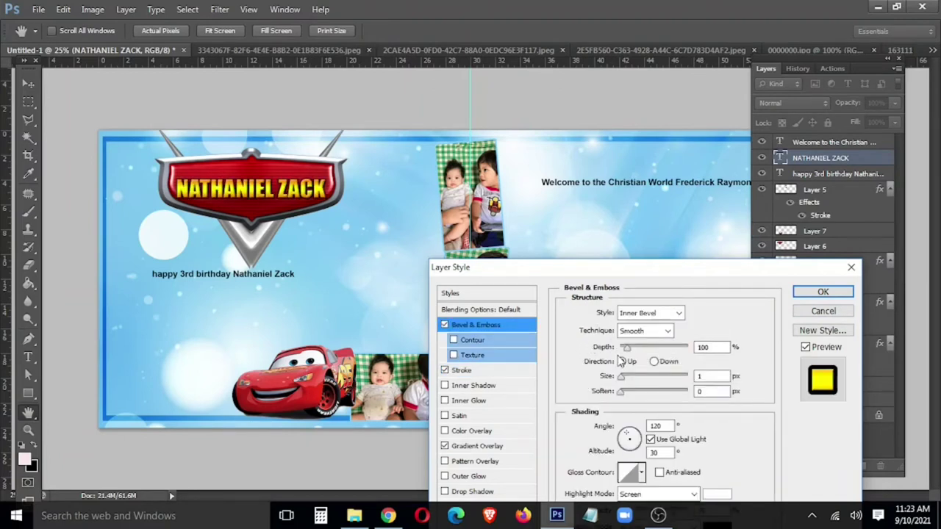
pyautogui.click(476, 372)
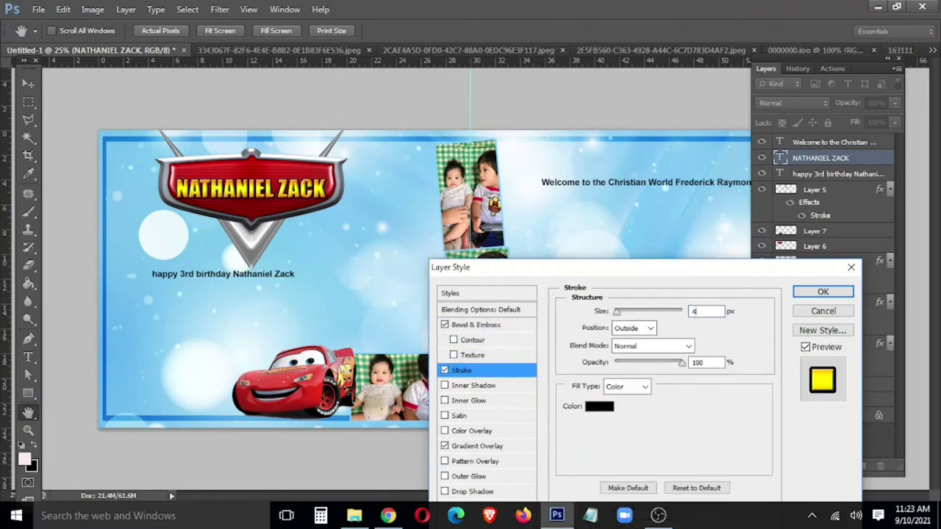
pyautogui.click(476, 478)
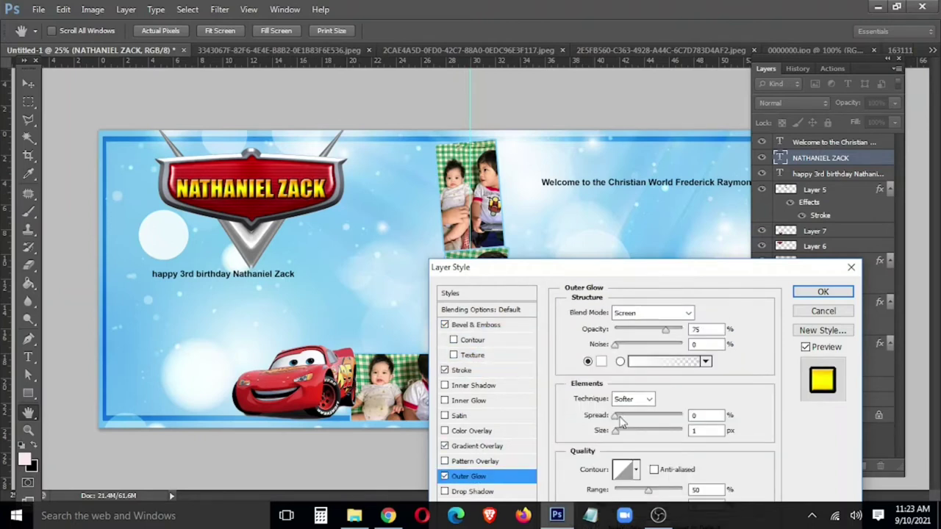
pyautogui.moveTo(621, 433); pyautogui.dragTo(634, 434)
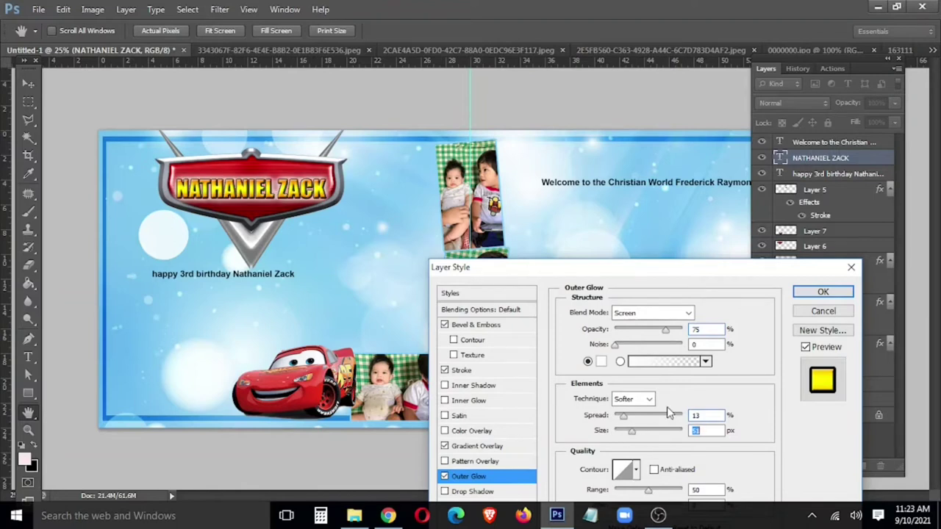
pyautogui.click(803, 294)
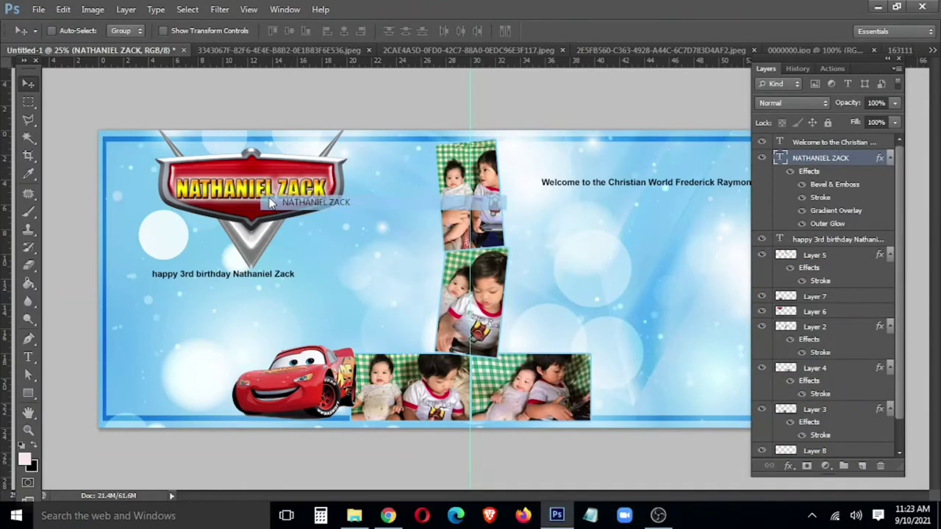
pyautogui.moveTo(259, 193); pyautogui.dragTo(331, 301)
pyautogui.press('t')
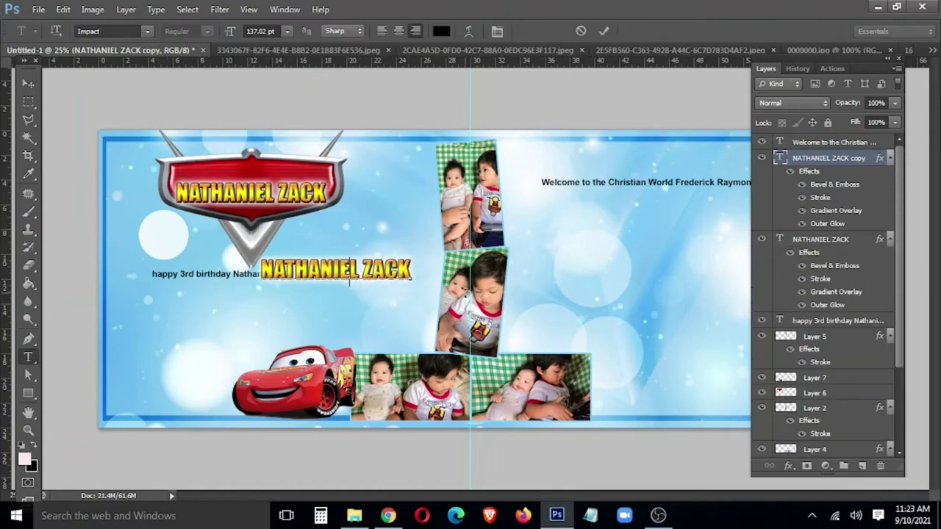
pyautogui.tripleClick(399, 300)
pyautogui.click(395, 297)
pyautogui.write('3RD')
pyautogui.hotkey('ctrl', 'Return')
pyautogui.press('v')
pyautogui.moveTo(395, 299); pyautogui.dragTo(253, 156)
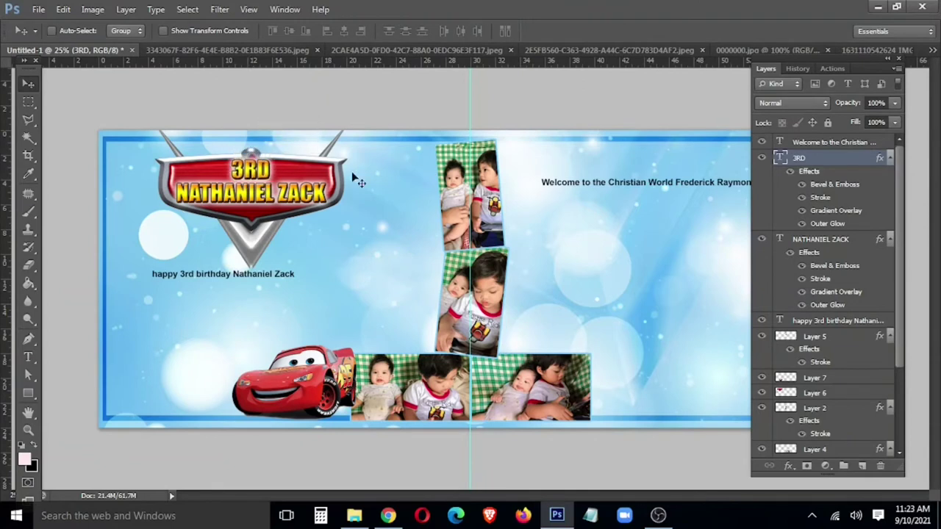
pyautogui.press('Up')
pyautogui.press('Up')
pyautogui.press('Up')
# Delete the loose happy 3rd birthday caption layer
pyautogui.rightClick(195, 271)
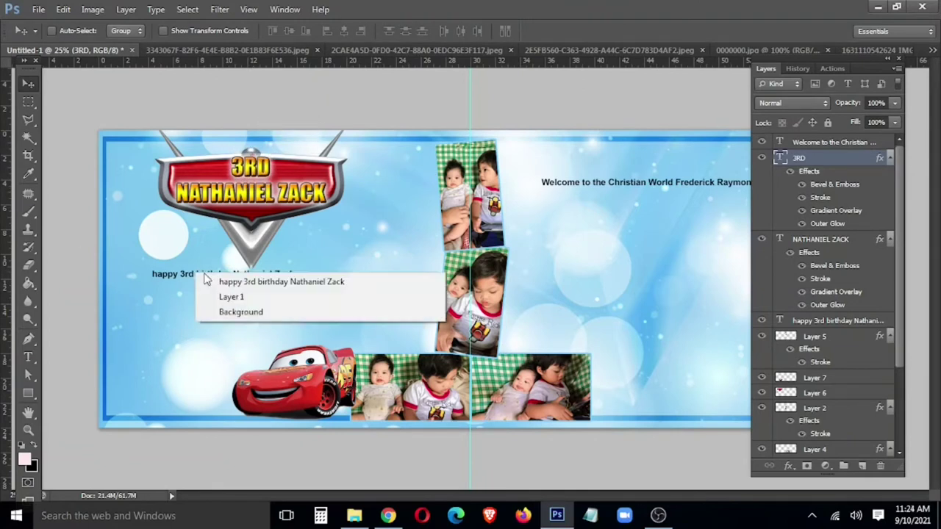
pyautogui.click(213, 278)
pyautogui.press('Delete')
# Add a 'Happy' text, move it onto the logo beside 3RD, and enlarge it
pyautogui.press('t')
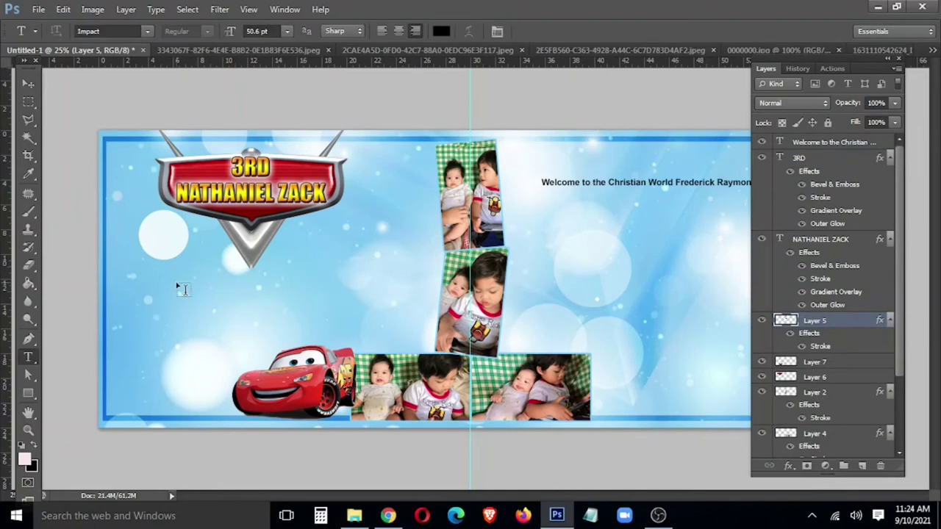
pyautogui.click(181, 288)
pyautogui.write('Happy')
pyautogui.hotkey('ctrl', 'Return')
pyautogui.press('v')
pyautogui.moveTo(181, 290)
pyautogui.mouseDown()
pyautogui.moveTo(218, 175)
pyautogui.moveTo(210, 170)
pyautogui.mouseUp()
pyautogui.hotkey('ctrl', 't')
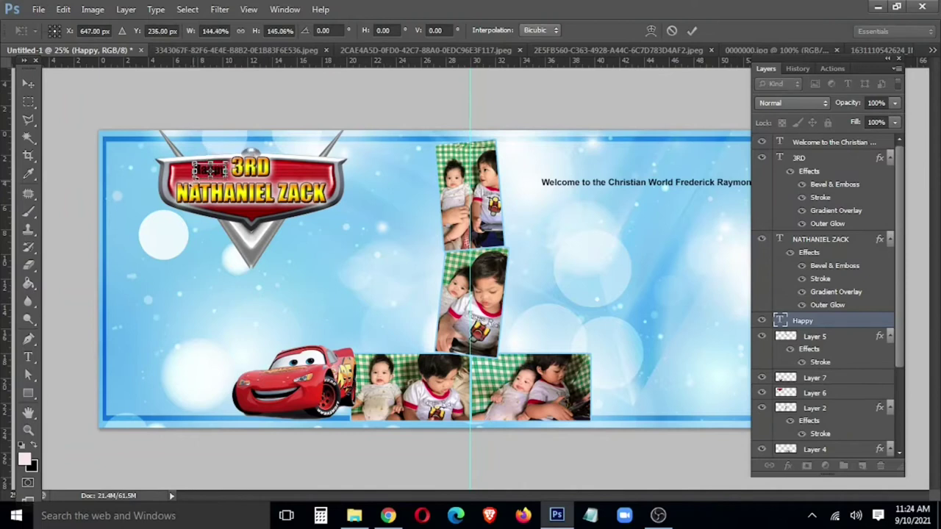
pyautogui.press('Return')
# Set Happy in Comic Sans MS Bold Italic and bring its layer to the front
pyautogui.press('t')
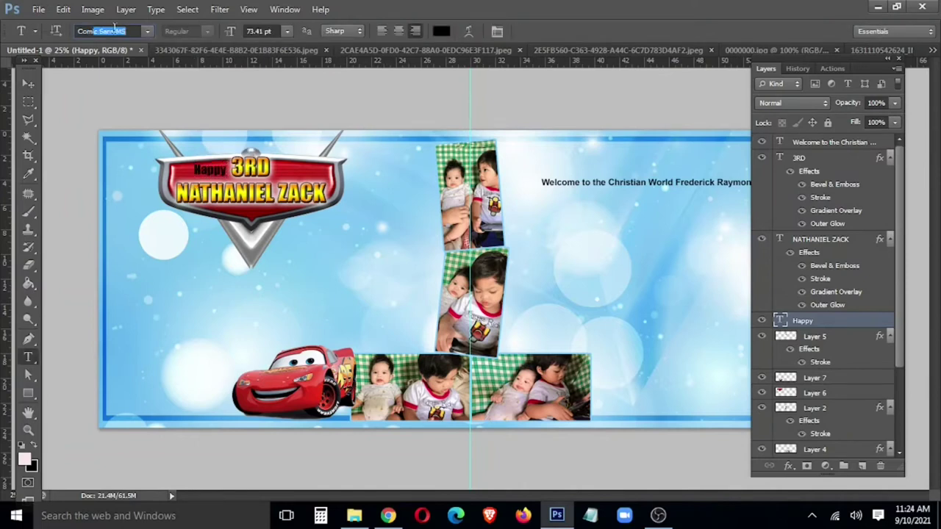
pyautogui.press('Return')
pyautogui.click(187, 31)
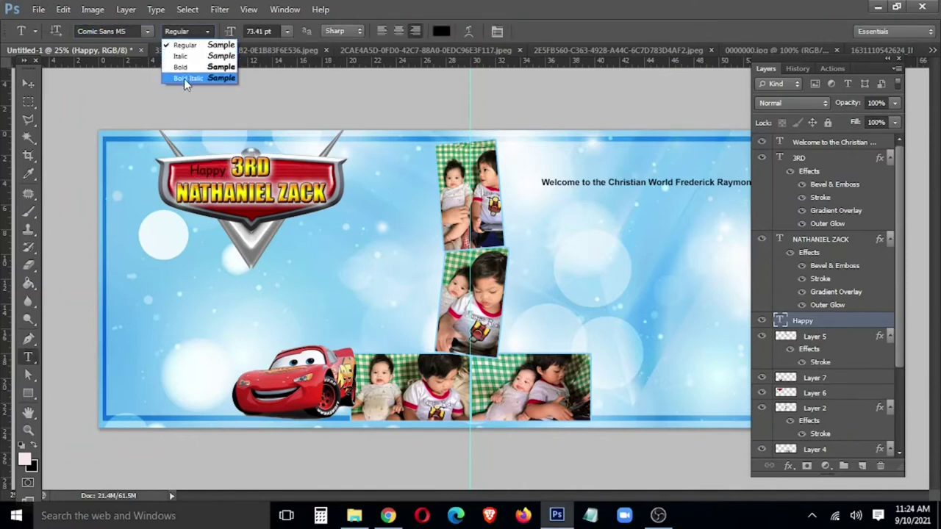
pyautogui.click(185, 79)
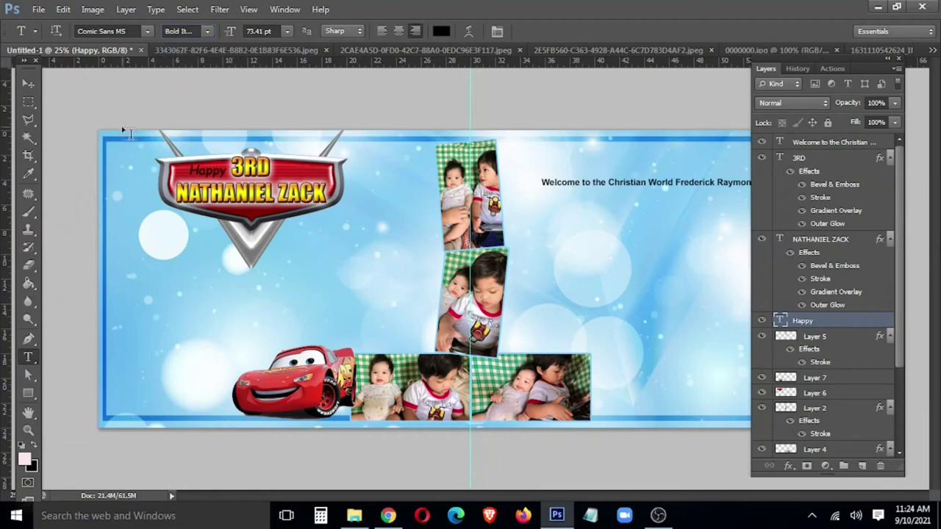
pyautogui.scroll(3, 179, 158)
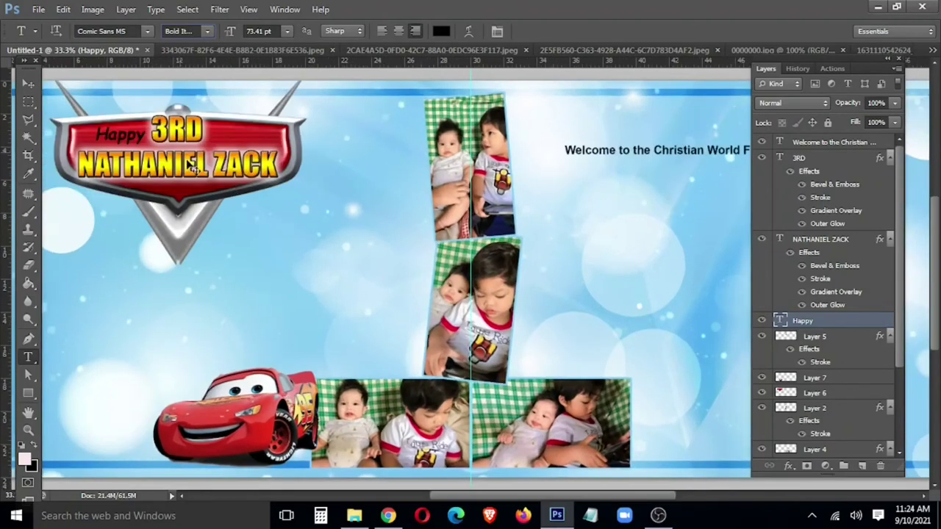
pyautogui.scroll(-1, 205, 180)
pyautogui.press('v')
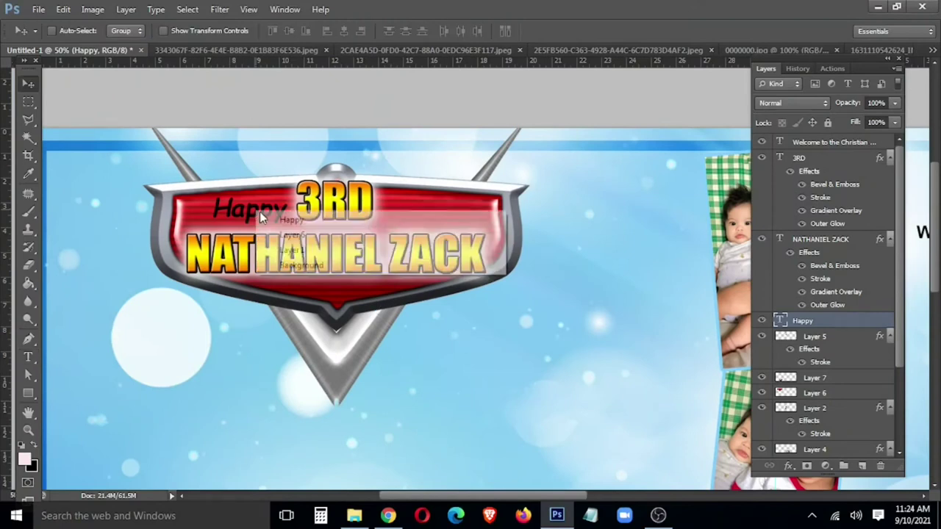
pyautogui.hotkey('ctrl', 'shift', ']')
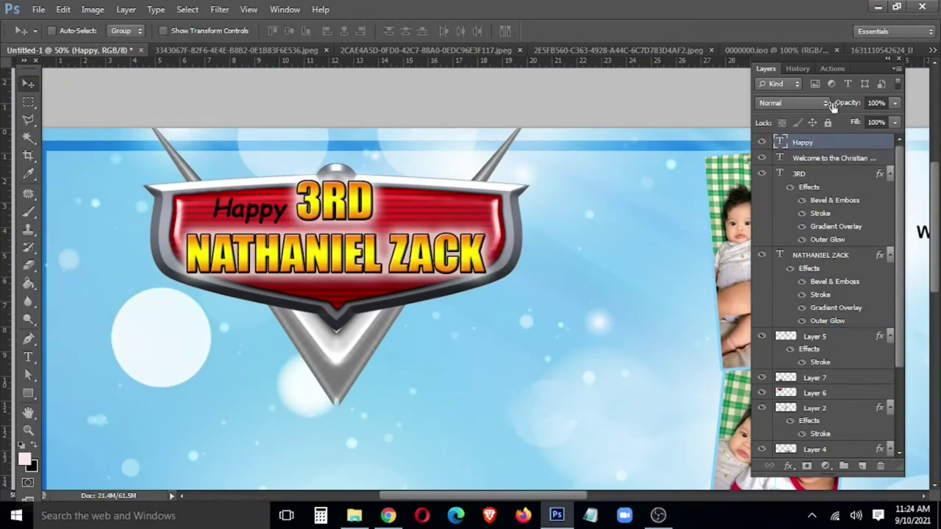
pyautogui.rightClick(829, 138)
# Give Happy a dark red Color Overlay and a thicker light yellow Stroke
pyautogui.click(691, 76)
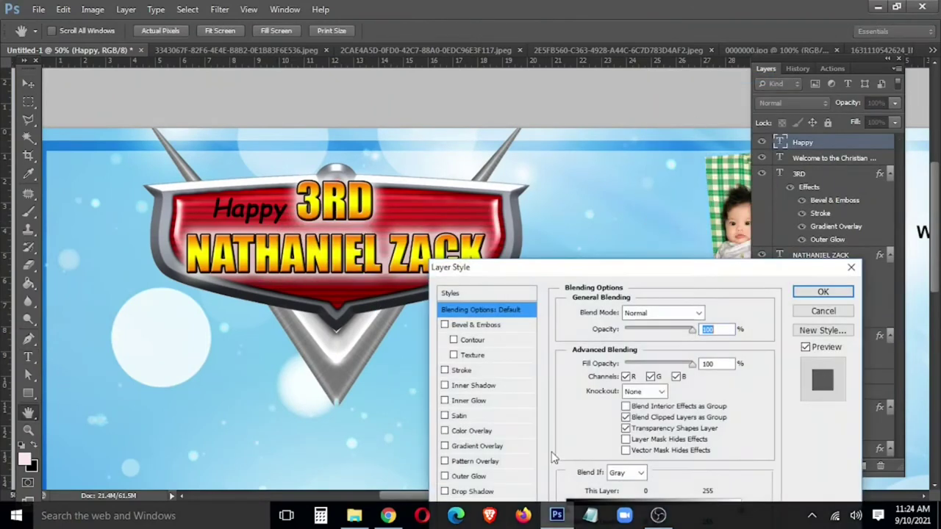
pyautogui.click(494, 431)
pyautogui.click(711, 314)
pyautogui.click(429, 345)
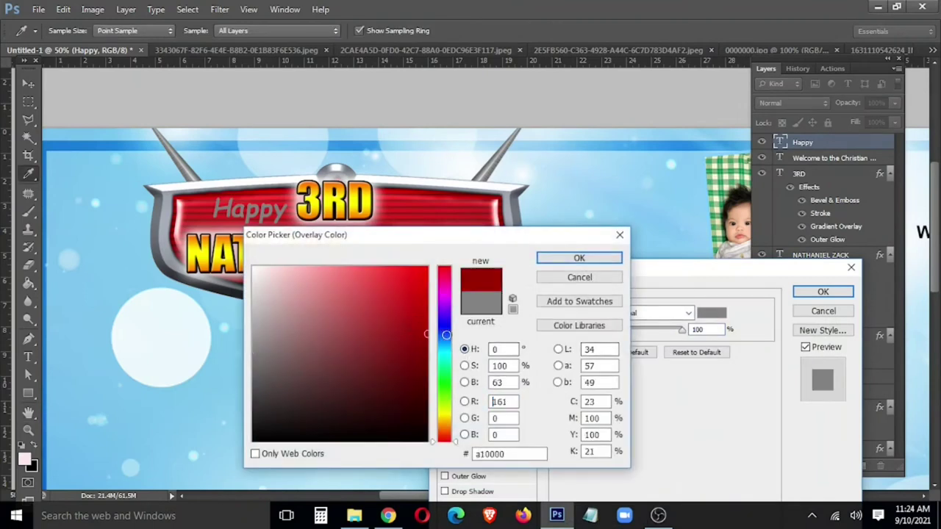
pyautogui.click(583, 256)
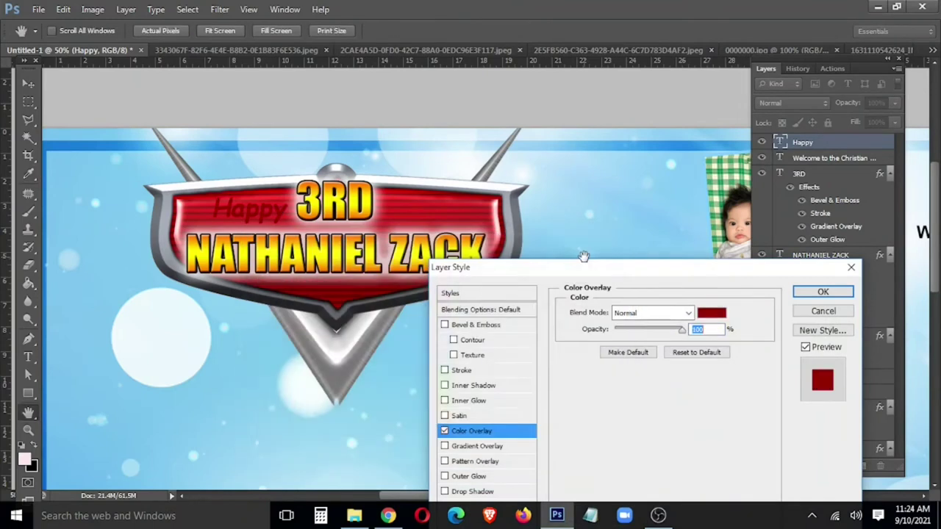
pyautogui.click(461, 370)
pyautogui.click(600, 407)
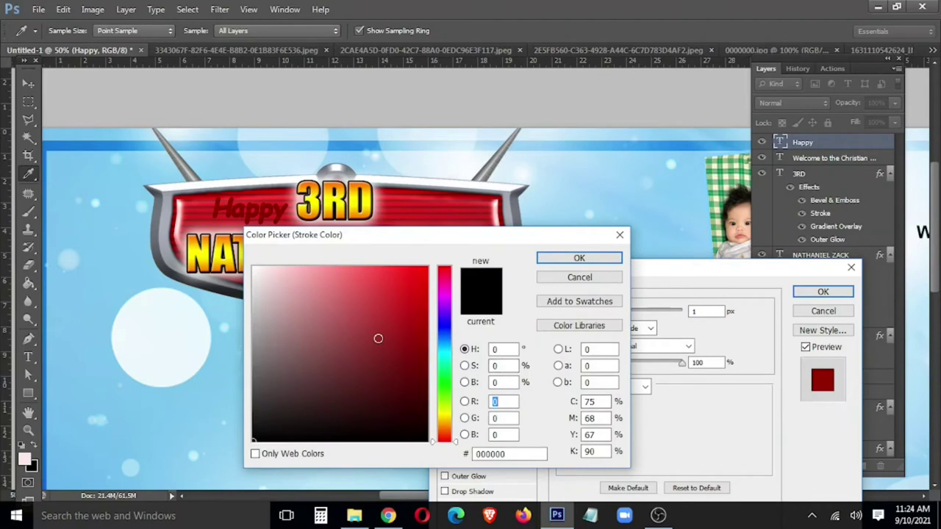
pyautogui.moveTo(444, 419); pyautogui.dragTo(444, 414)
pyautogui.click(327, 267)
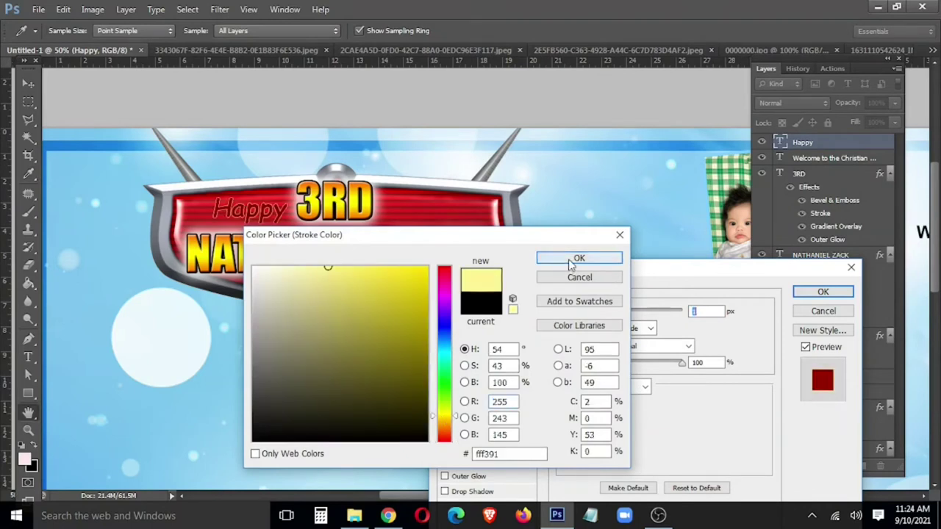
pyautogui.click(579, 258)
pyautogui.moveTo(616, 313); pyautogui.dragTo(620, 313)
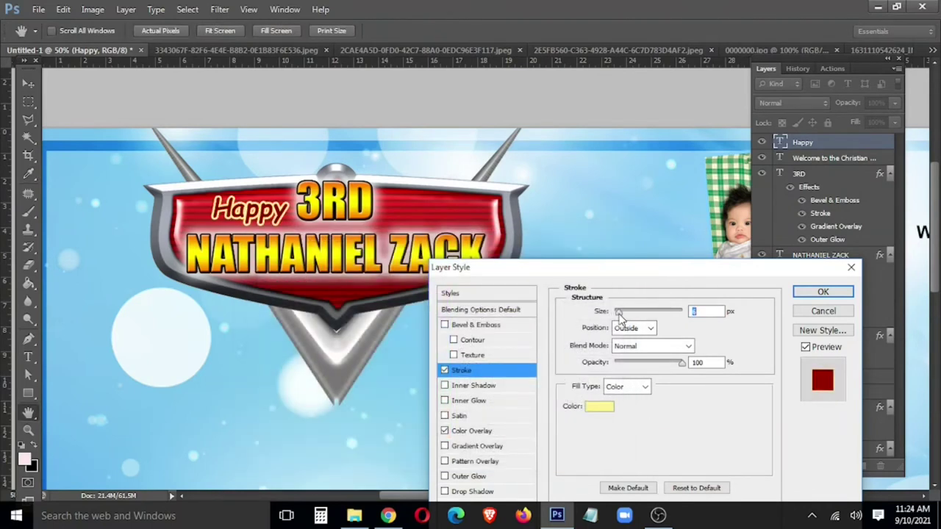
pyautogui.click(822, 292)
# Nudge Happy left, then duplicate it right of 3RD as 'Birthday' and position it
pyautogui.press('Left')
pyautogui.press('Left')
pyautogui.press('Left')
pyautogui.press('Left')
pyautogui.press('Left')
pyautogui.press('Left')
pyautogui.moveTo(257, 219); pyautogui.dragTo(446, 219)
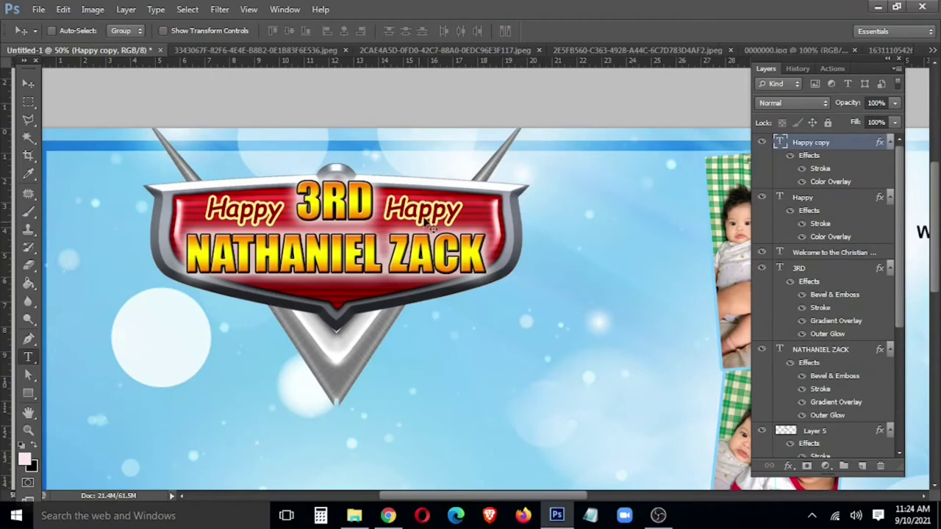
pyautogui.doubleClick(446, 212)
pyautogui.write('Bit')
pyautogui.write('thday')
pyautogui.hotkey('ctrl', 'Return')
pyautogui.press('v')
pyautogui.moveTo(456, 217); pyautogui.dragTo(457, 211)
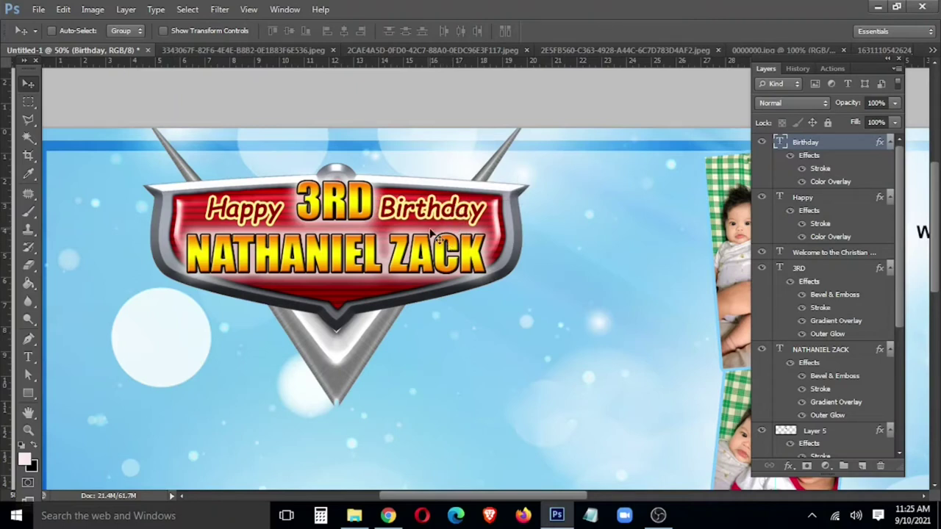
pyautogui.hotkey('ctrl', '-')
pyautogui.hotkey('ctrl', '-')
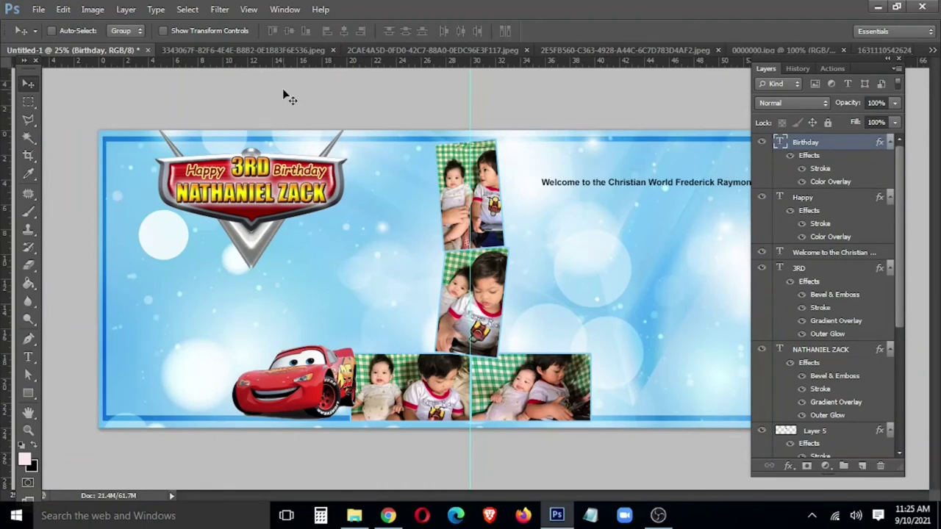
pyautogui.click(240, 50)
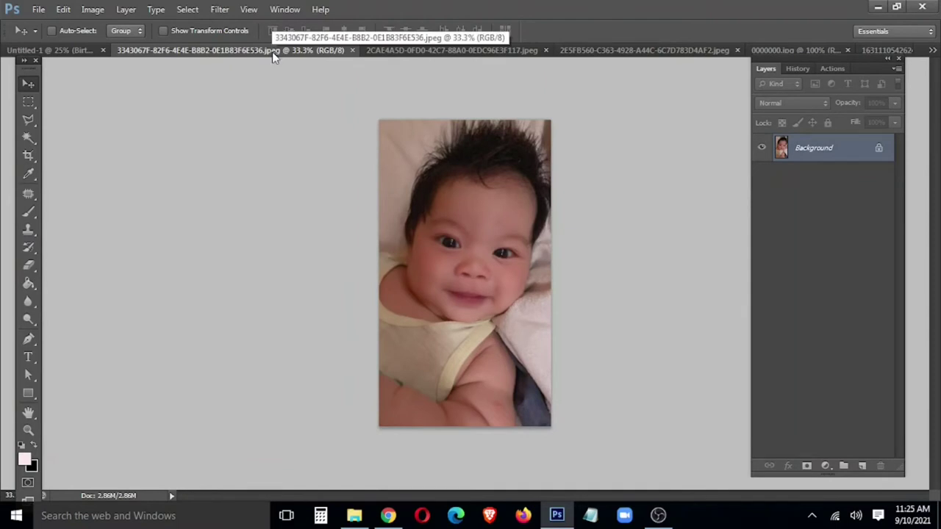
pyautogui.moveTo(805, 66); pyautogui.dragTo(626, 142)
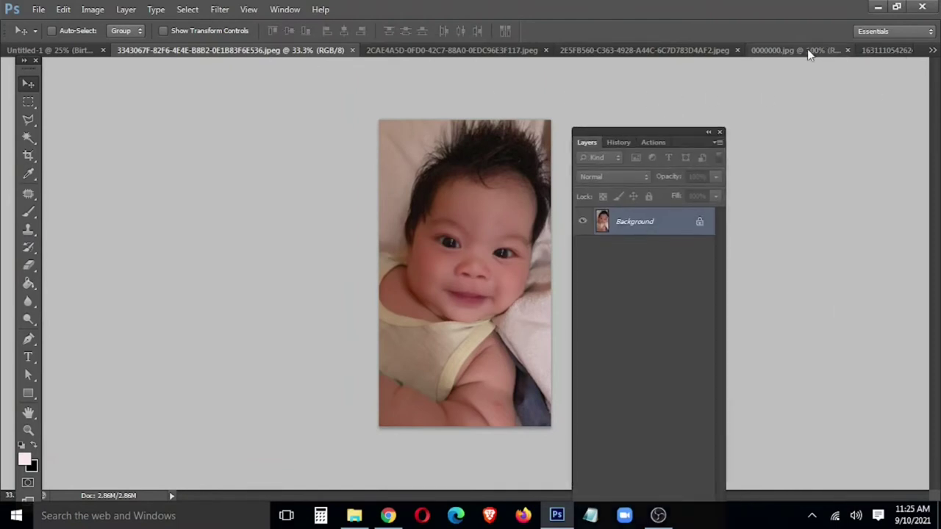
pyautogui.click(809, 50)
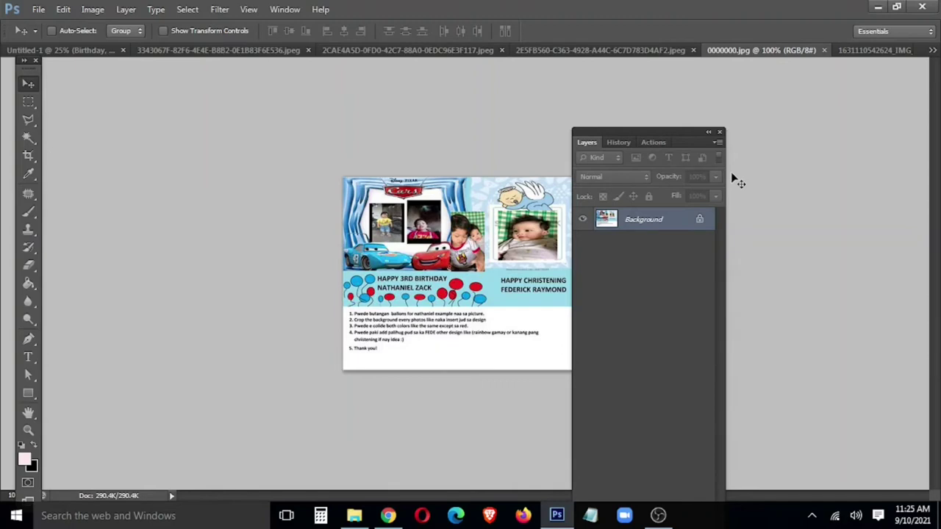
pyautogui.hotkey('alt', 'Tab')
pyautogui.hotkey('alt', 'Tab')
pyautogui.click(74, 50)
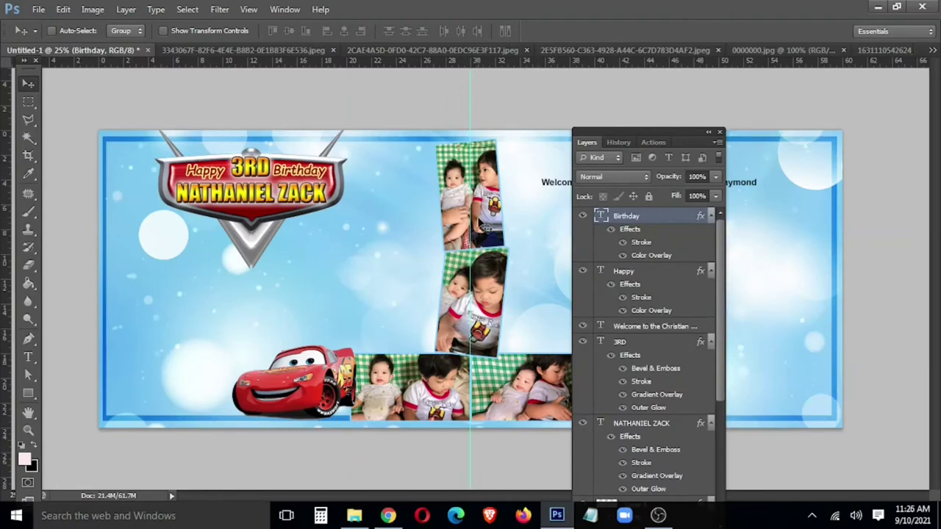
# Bring the baby photo into the banner as a layer beneath the collage photos
pyautogui.moveTo(277, 48)
pyautogui.mouseDown()
pyautogui.moveTo(153, 359)
pyautogui.moveTo(537, 269)
pyautogui.mouseUp()
pyautogui.click(188, 227)
pyautogui.moveTo(644, 222); pyautogui.dragTo(635, 441)
pyautogui.moveTo(524, 320); pyautogui.dragTo(589, 294)
pyautogui.press('Tab')
# Scale the baby photo down to fit beside the middle photos
pyautogui.hotkey('ctrl', 't')
pyautogui.moveTo(619, 145); pyautogui.dragTo(602, 153)
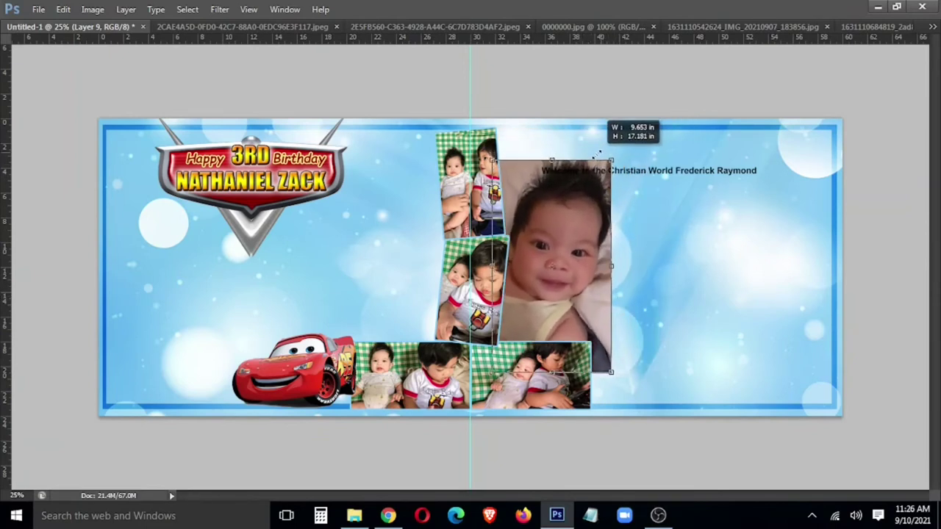
pyautogui.moveTo(603, 154); pyautogui.dragTo(597, 158)
pyautogui.press('Return')
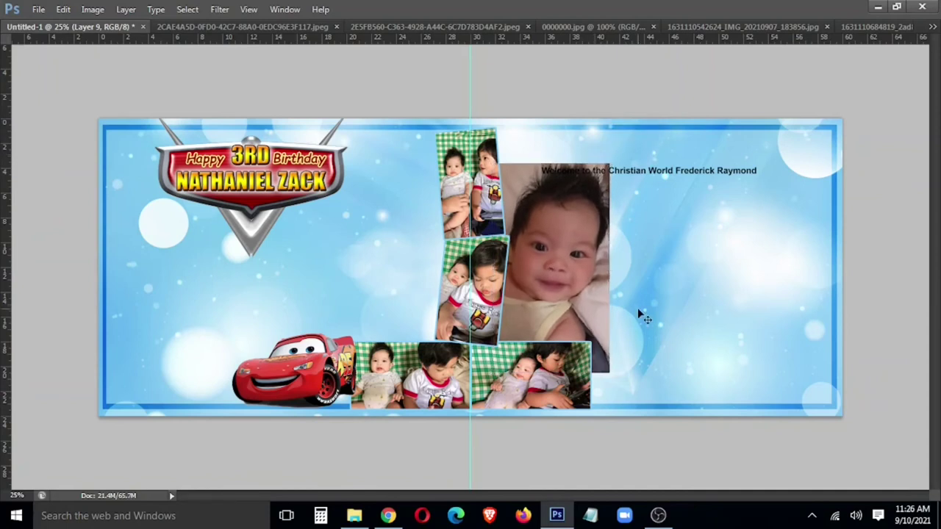
pyautogui.hotkey('ctrl', '+')
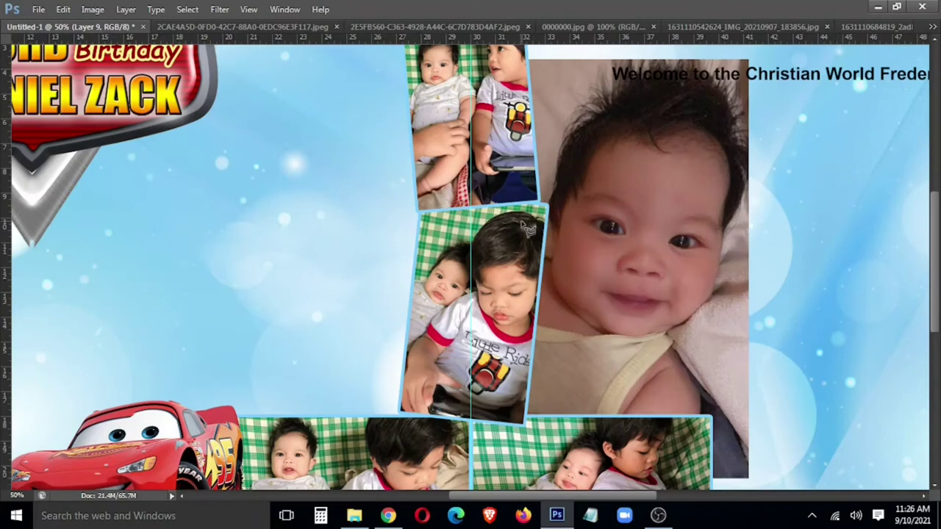
# Trace the baby's outline with the Magnetic Lasso into a closed selection
pyautogui.hotkey('ctrl', '+')
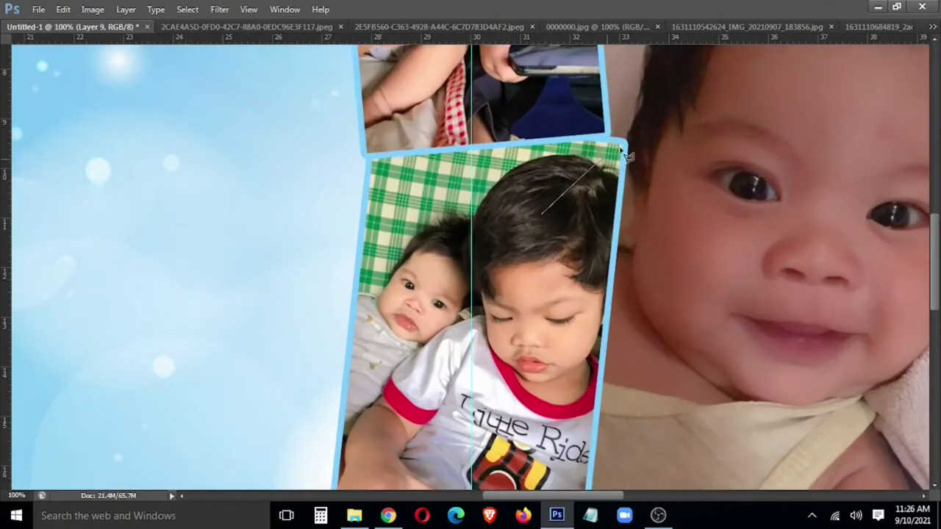
pyautogui.moveTo(650, 77); pyautogui.dragTo(607, 296)
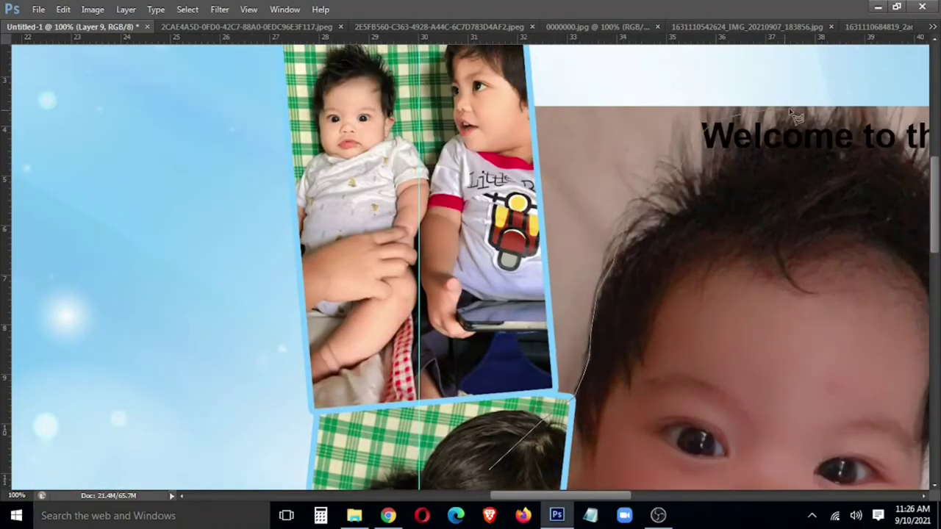
pyautogui.moveTo(896, 124); pyautogui.dragTo(693, 206)
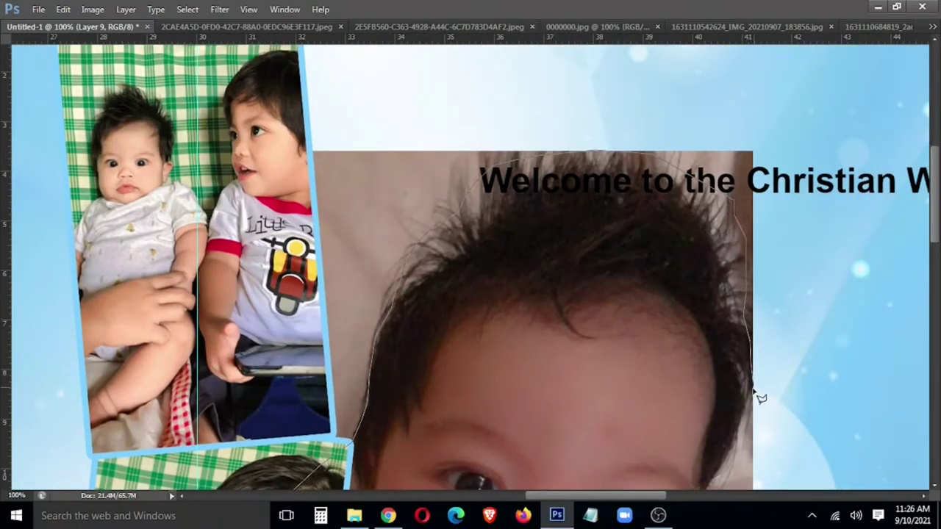
pyautogui.moveTo(719, 477); pyautogui.dragTo(759, 311)
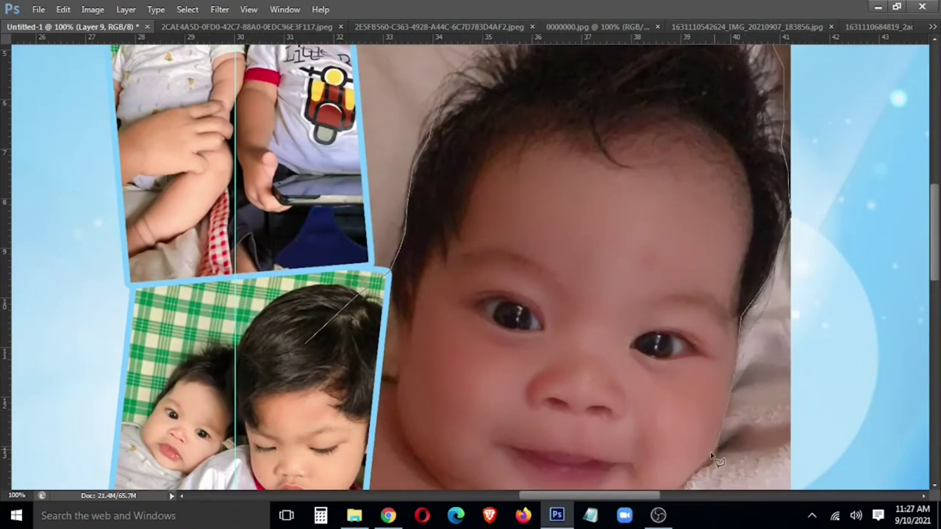
pyautogui.moveTo(708, 471); pyautogui.dragTo(775, 360)
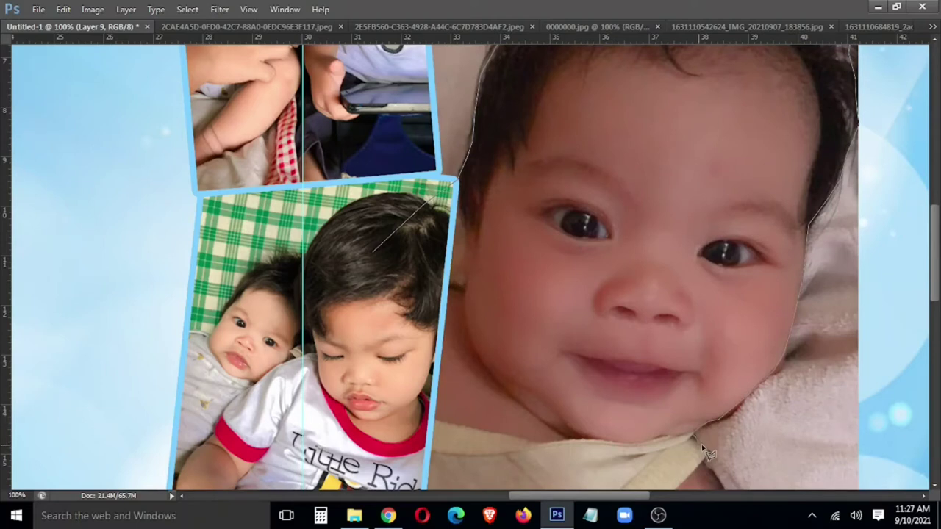
pyautogui.moveTo(723, 485); pyautogui.dragTo(653, 227)
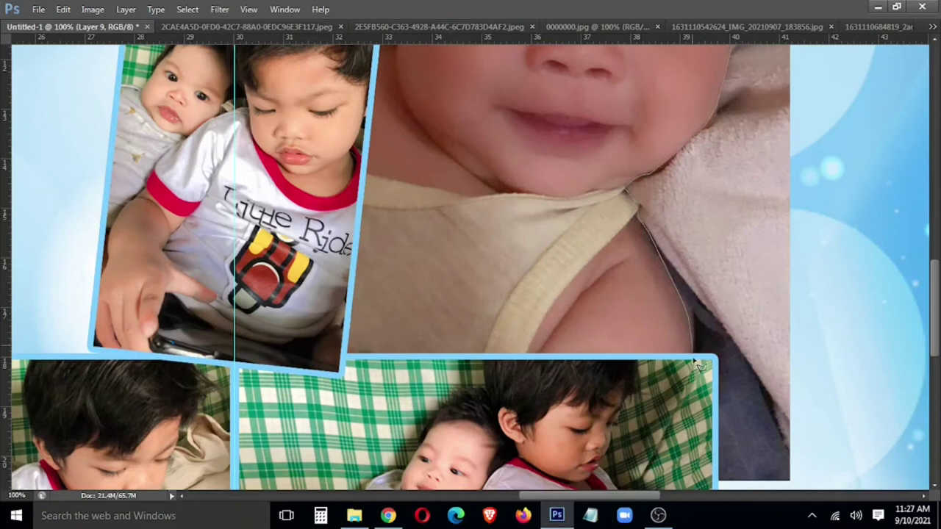
pyautogui.scroll(-1, 670, 445)
pyautogui.scroll(-1, 669, 448)
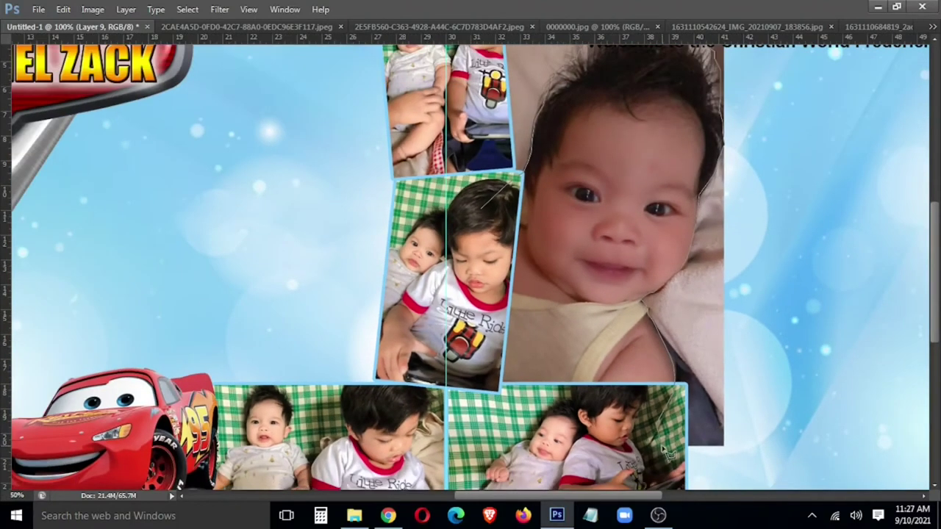
pyautogui.scroll(-1, 658, 446)
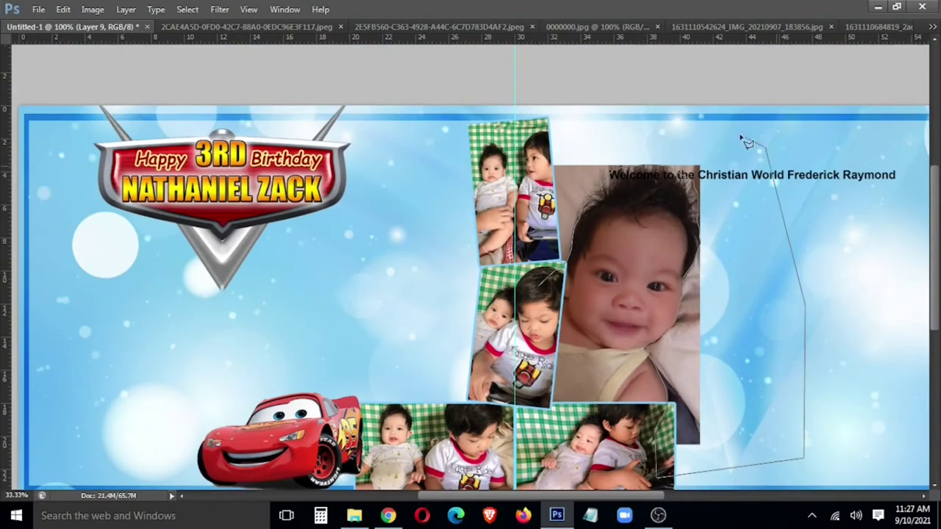
pyautogui.doubleClick(537, 151)
# Feather the selection at 0 px, delete the surrounding background, and deselect
pyautogui.rightClick(585, 167)
pyautogui.click(652, 216)
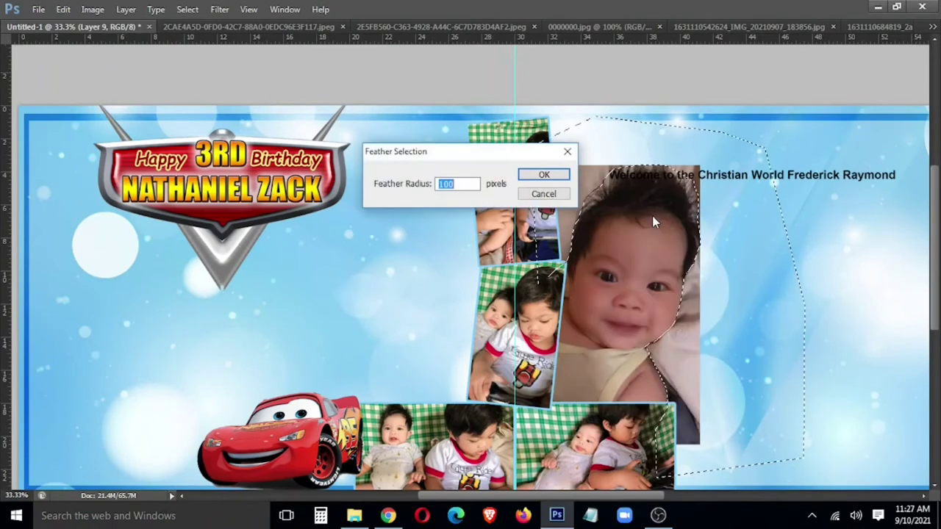
pyautogui.write('0')
pyautogui.press('Return')
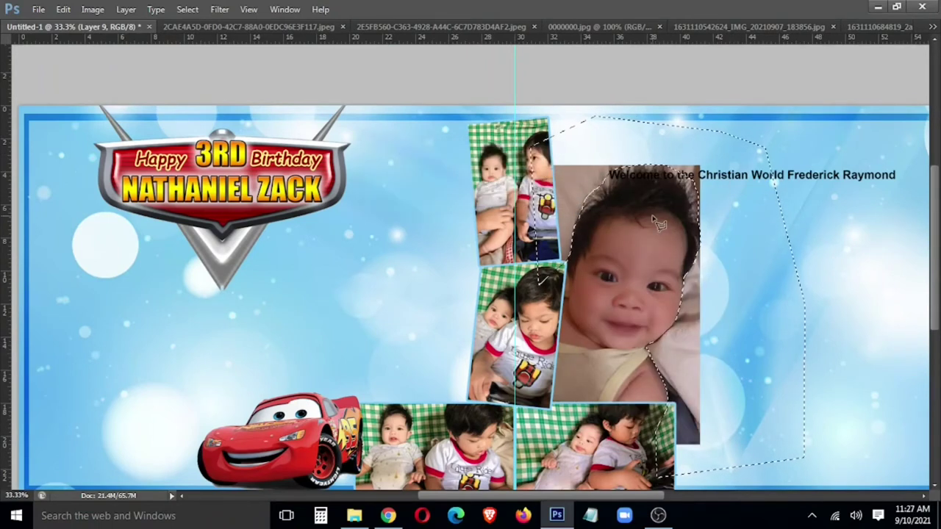
pyautogui.press('Delete')
pyautogui.hotkey('ctrl', 'd')
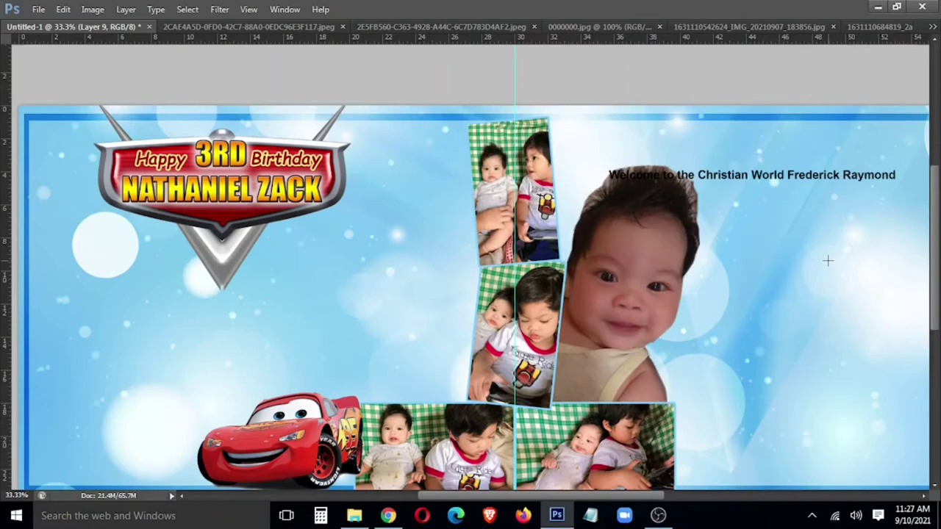
# Soft-erase leftover background along the left, right and top edges of the baby's hair
pyautogui.hotkey('ctrl', '+')
pyautogui.hotkey('ctrl', '+')
pyautogui.hotkey('ctrl', '+')
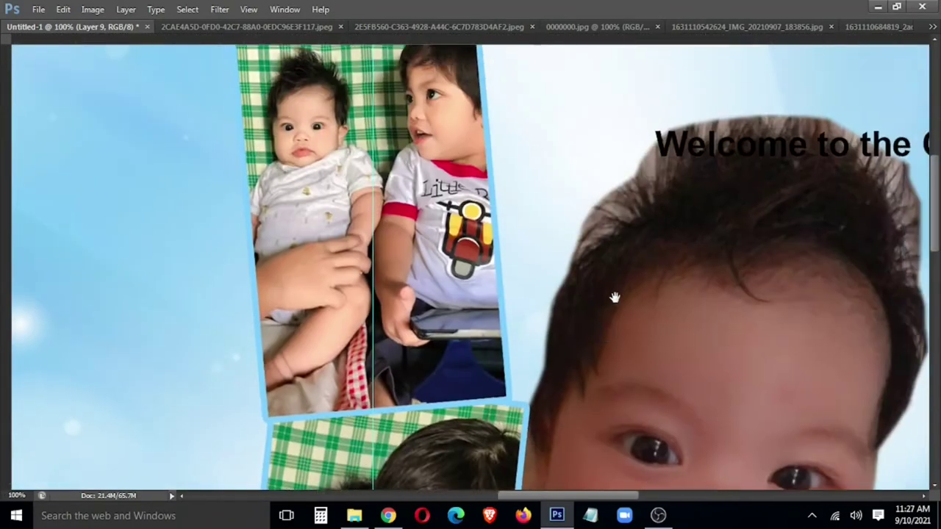
pyautogui.press('[')
pyautogui.press('[')
pyautogui.press('[')
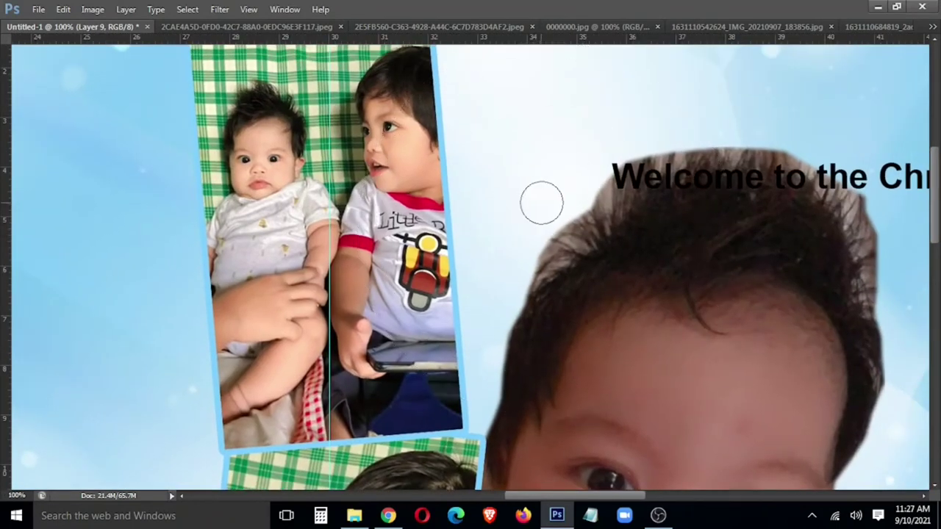
pyautogui.press('Tab')
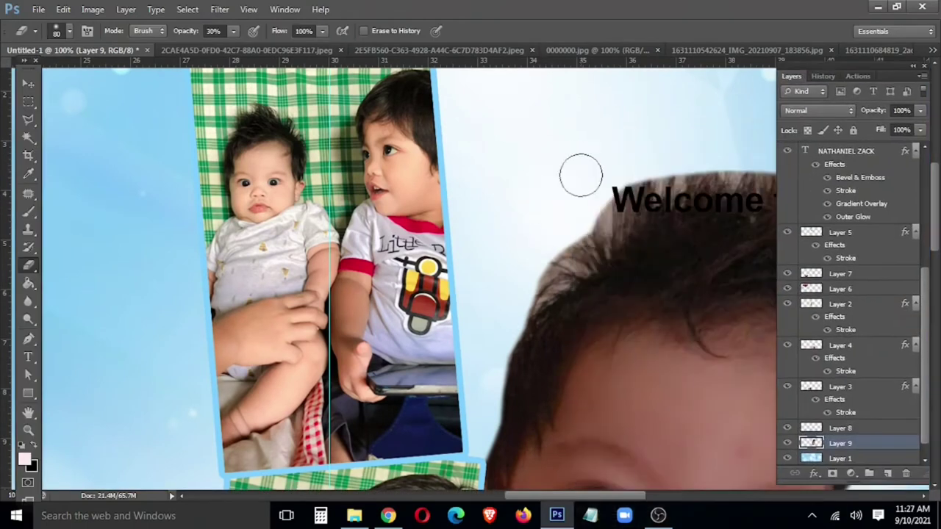
pyautogui.moveTo(588, 225)
pyautogui.mouseDown()
pyautogui.moveTo(537, 262)
pyautogui.moveTo(560, 230)
pyautogui.moveTo(540, 246)
pyautogui.moveTo(513, 294)
pyautogui.moveTo(537, 283)
pyautogui.moveTo(626, 178)
pyautogui.moveTo(661, 169)
pyautogui.moveTo(619, 179)
pyautogui.moveTo(552, 238)
pyautogui.moveTo(587, 245)
pyautogui.moveTo(561, 257)
pyautogui.moveTo(617, 172)
pyautogui.moveTo(703, 159)
pyautogui.moveTo(704, 147)
pyautogui.moveTo(710, 164)
pyautogui.moveTo(745, 162)
pyautogui.mouseUp()
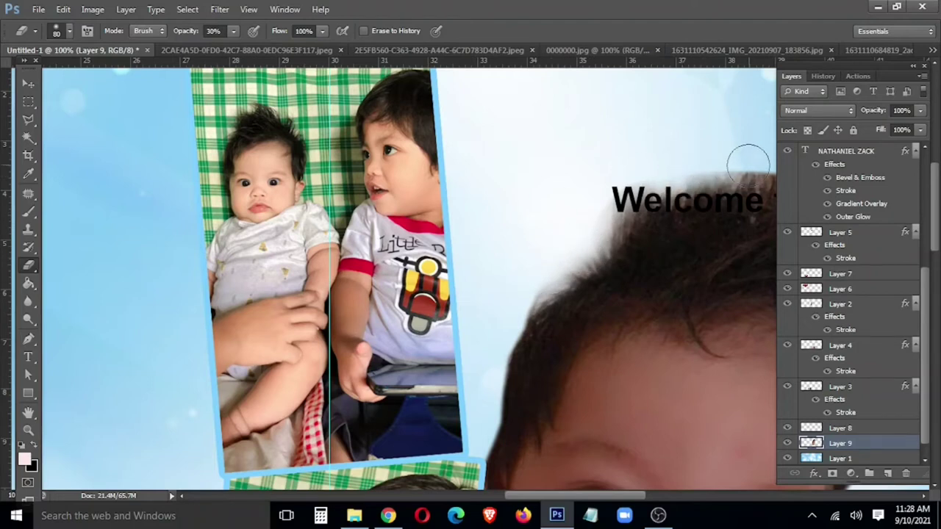
pyautogui.hscroll(3, 550, 145)
pyautogui.hscroll(3, 653, 172)
pyautogui.moveTo(653, 172)
pyautogui.mouseDown()
pyautogui.moveTo(636, 217)
pyautogui.moveTo(672, 283)
pyautogui.moveTo(676, 316)
pyautogui.moveTo(667, 322)
pyautogui.moveTo(662, 220)
pyautogui.moveTo(676, 288)
pyautogui.moveTo(668, 315)
pyautogui.moveTo(679, 315)
pyautogui.moveTo(683, 267)
pyautogui.moveTo(657, 235)
pyautogui.moveTo(670, 221)
pyautogui.mouseUp()
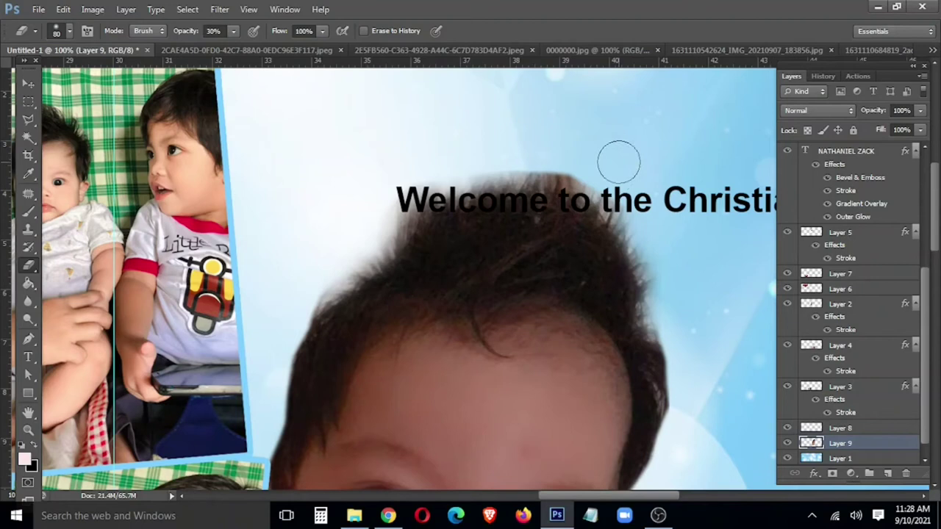
pyautogui.moveTo(623, 158)
pyautogui.mouseDown()
pyautogui.moveTo(578, 163)
pyautogui.moveTo(576, 136)
pyautogui.moveTo(530, 160)
pyautogui.moveTo(511, 152)
pyautogui.moveTo(559, 157)
pyautogui.moveTo(540, 147)
pyautogui.moveTo(588, 174)
pyautogui.moveTo(633, 224)
pyautogui.mouseUp()
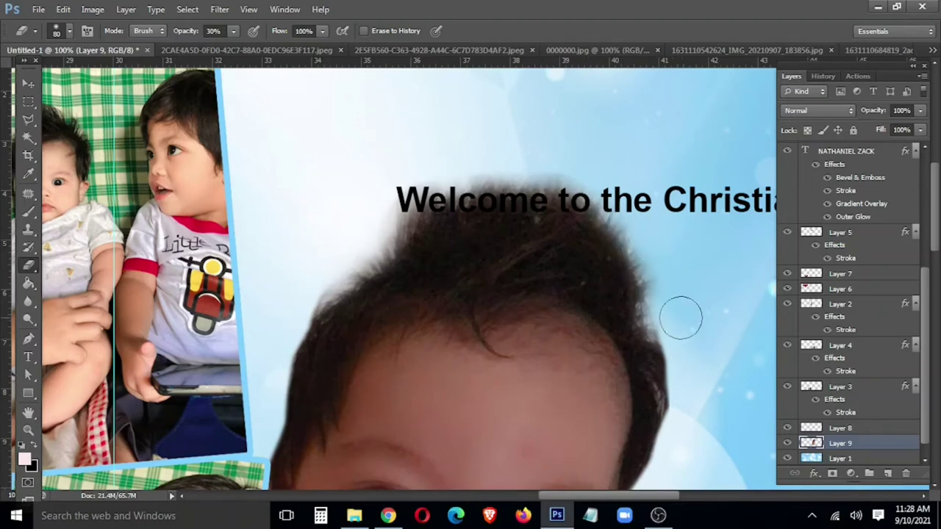
# Brighten the baby cut-out by raising the RGB curve in Curves
pyautogui.press('b')
pyautogui.scroll(-1, 739, 349)
pyautogui.scroll(-2, 671, 377)
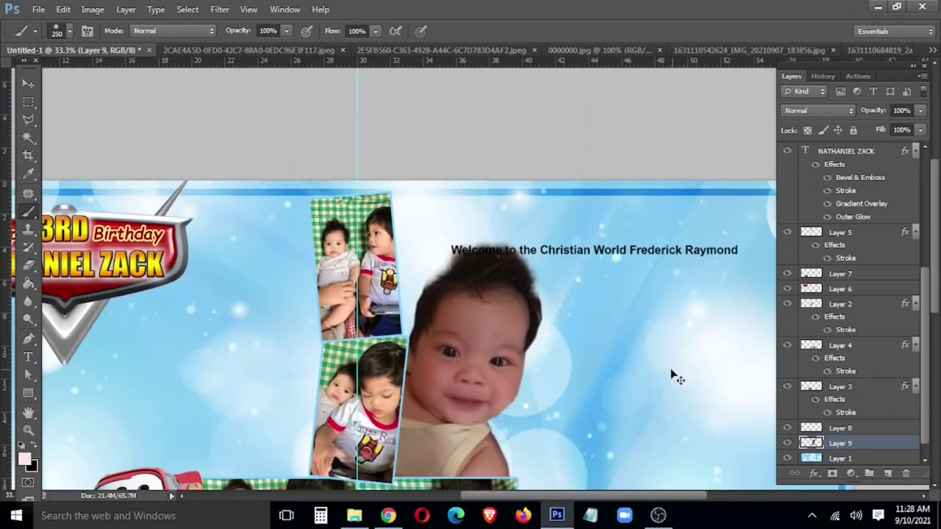
pyautogui.scroll(-1, 678, 374)
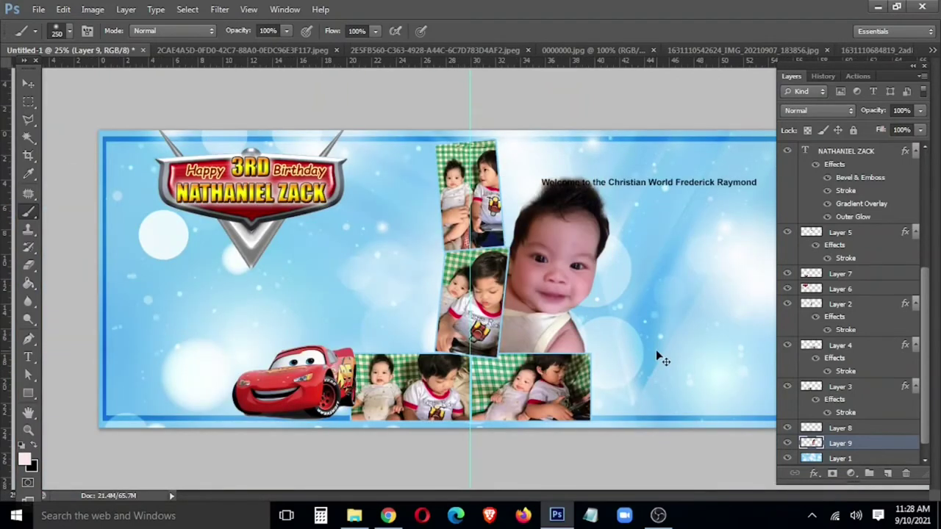
pyautogui.hotkey('ctrl', 'm')
pyautogui.moveTo(492, 433); pyautogui.dragTo(487, 426)
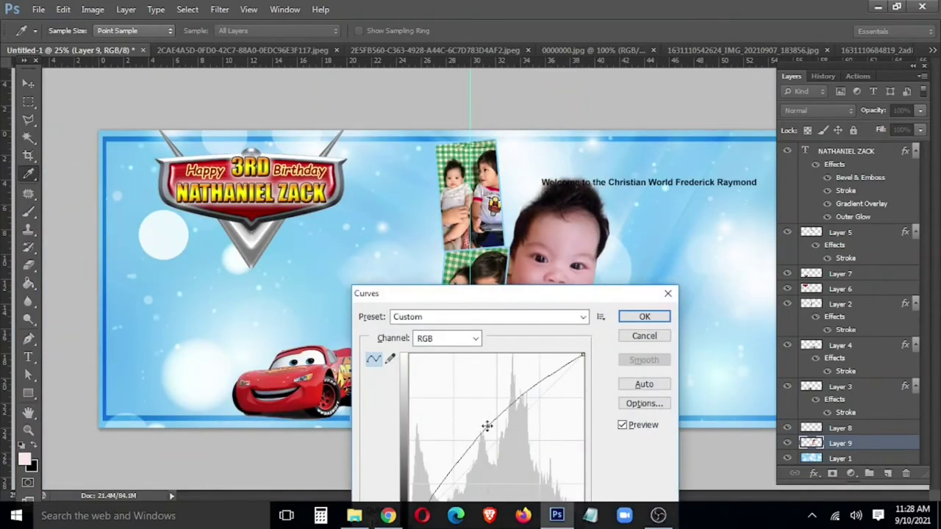
pyautogui.click(663, 322)
pyautogui.press('Tab')
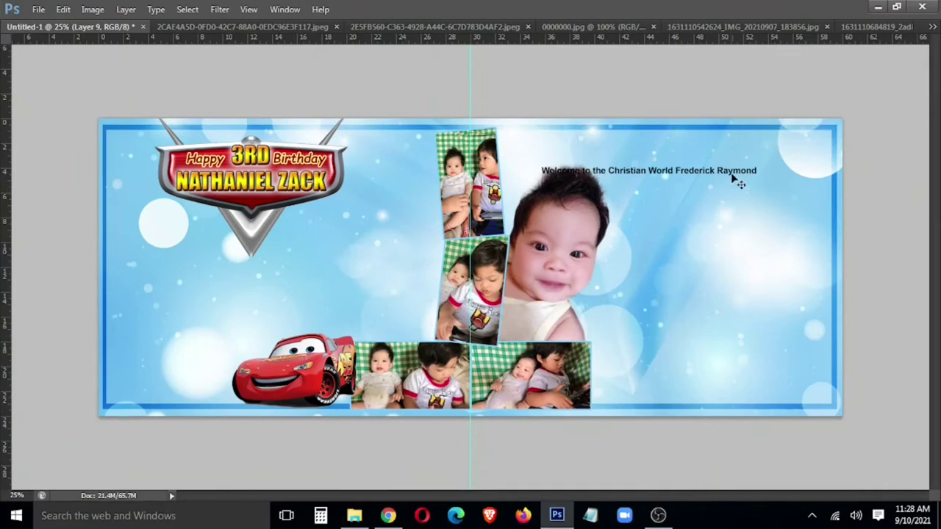
# Duplicate the welcome line and retype the copy as the child's name in capitals
pyautogui.rightClick(695, 170)
pyautogui.click(728, 181)
pyautogui.moveTo(716, 185)
pyautogui.mouseDown()
pyautogui.moveTo(777, 218)
pyautogui.moveTo(704, 269)
pyautogui.mouseUp()
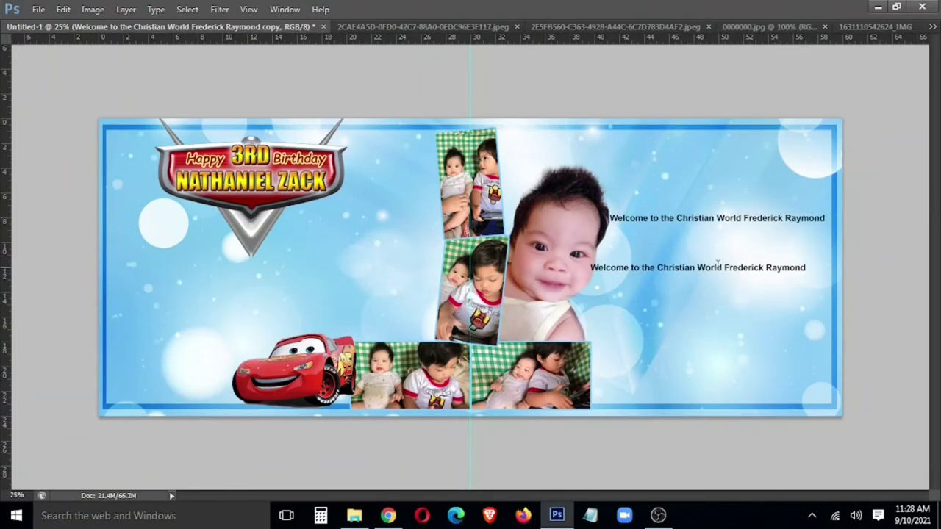
pyautogui.click(724, 264)
pyautogui.hotkey('ctrl', 'a')
pyautogui.press('BackSpace')
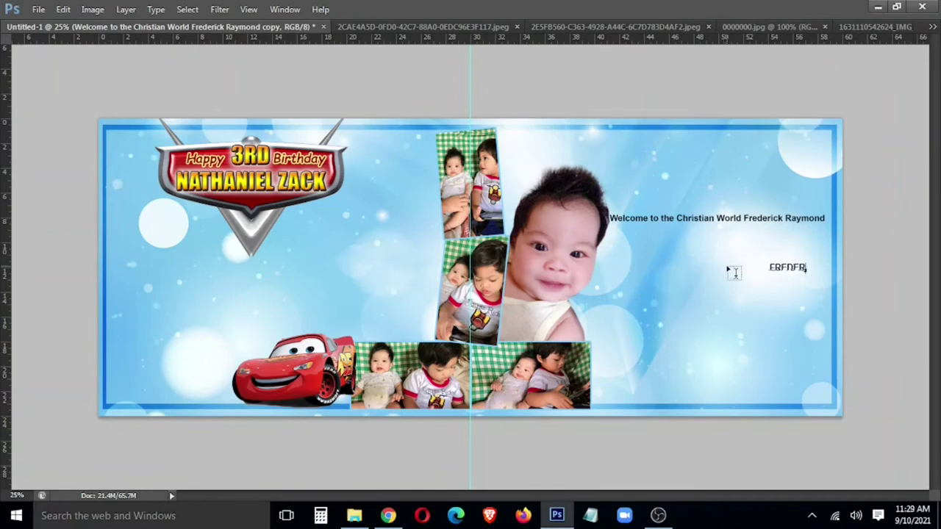
pyautogui.write('RAYMOND')
pyautogui.hotkey('ctrl', 'Return')
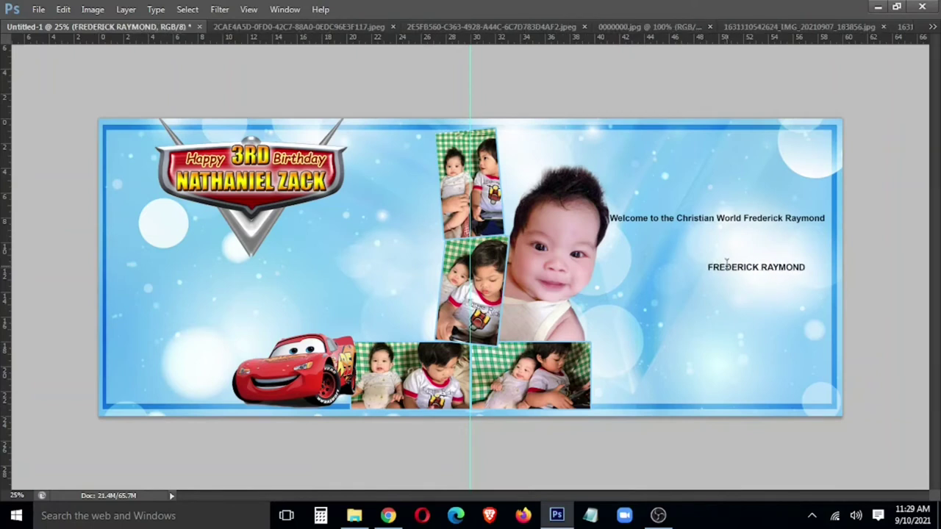
pyautogui.moveTo(768, 273); pyautogui.dragTo(691, 205)
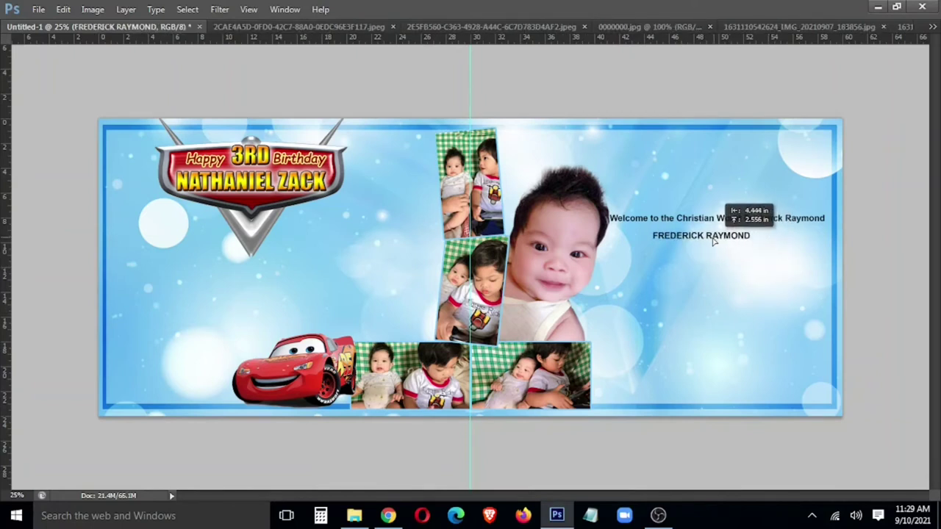
# Enlarge the name title, set its font to Baby Pink, and stretch it wider
pyautogui.hotkey('ctrl', 't')
pyautogui.moveTo(729, 208); pyautogui.dragTo(798, 240)
pyautogui.press('Return')
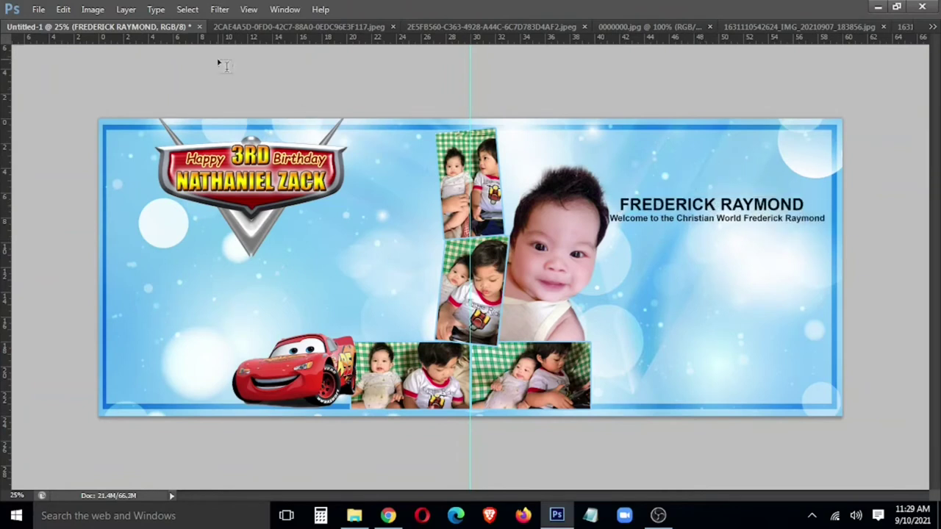
pyautogui.press('Tab')
pyautogui.click(112, 31)
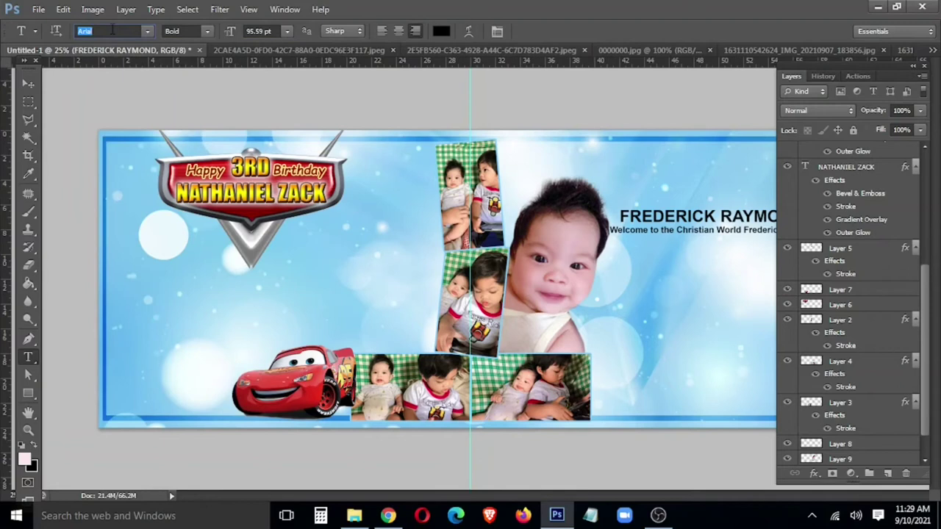
pyautogui.write('Baby Pink')
pyautogui.press('Return')
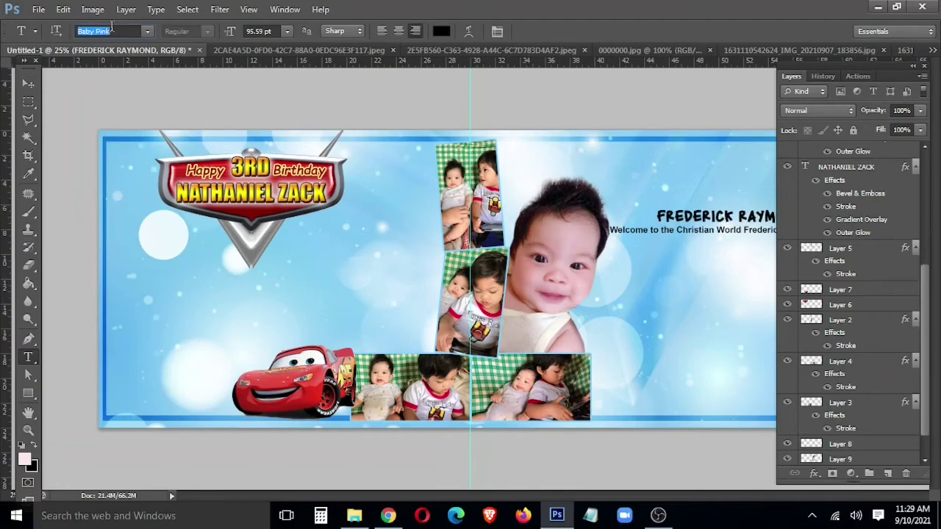
pyautogui.press('Tab')
pyautogui.hotkey('ctrl', 't')
pyautogui.moveTo(654, 204); pyautogui.dragTo(621, 203)
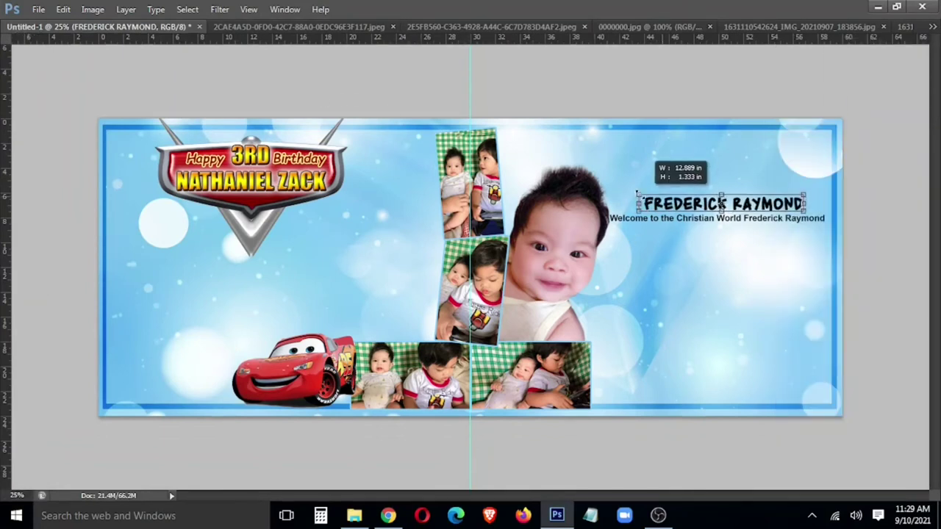
pyautogui.moveTo(808, 192); pyautogui.dragTo(820, 193)
pyautogui.press('Return')
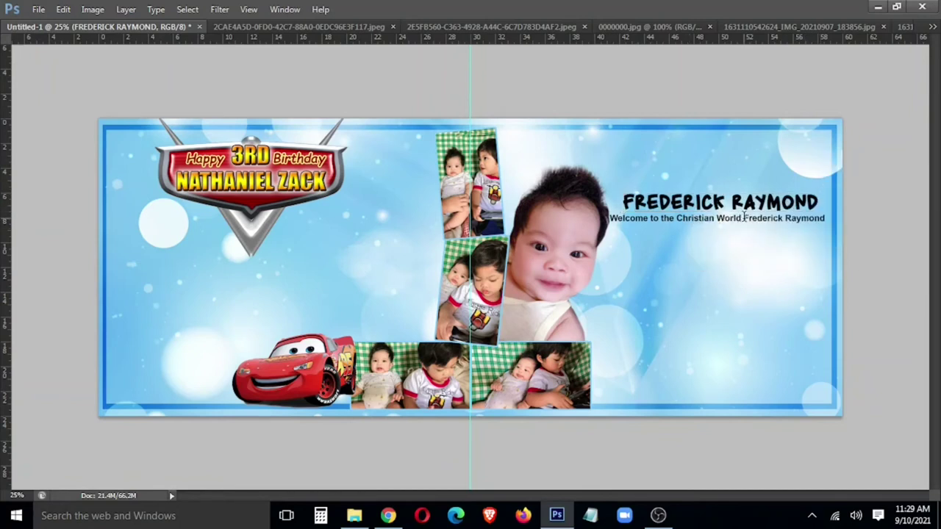
# Remove the name from the welcome line and arrange that line above the name title
pyautogui.moveTo(744, 218); pyautogui.dragTo(891, 248)
pyautogui.press('BackSpace')
pyautogui.moveTo(811, 222)
pyautogui.mouseDown()
pyautogui.moveTo(761, 174)
pyautogui.moveTo(802, 156)
pyautogui.mouseUp()
pyautogui.hotkey('ctrl', 't')
pyautogui.press('Return')
pyautogui.moveTo(724, 170); pyautogui.dragTo(719, 169)
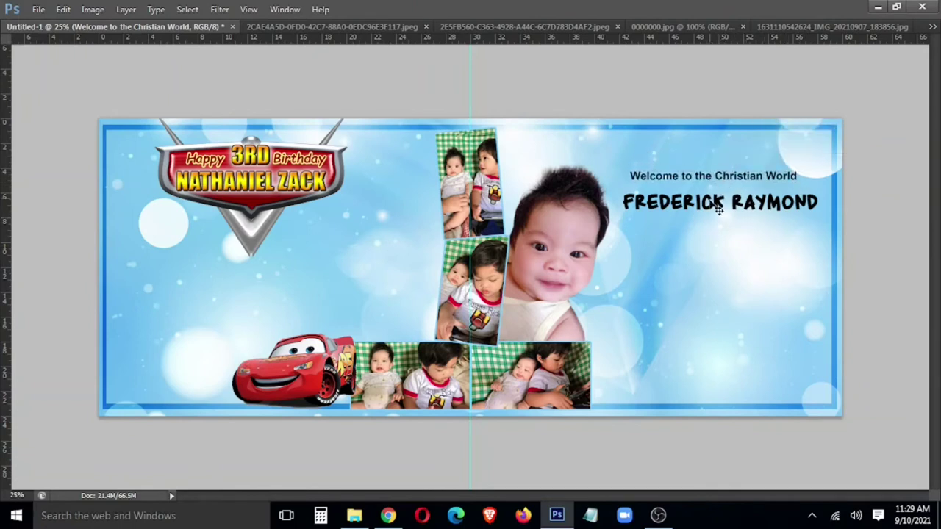
pyautogui.moveTo(720, 210)
pyautogui.mouseDown()
pyautogui.moveTo(712, 202)
pyautogui.moveTo(738, 204)
pyautogui.mouseUp()
pyautogui.rightClick(694, 170)
pyautogui.click(735, 176)
pyautogui.press('Tab')
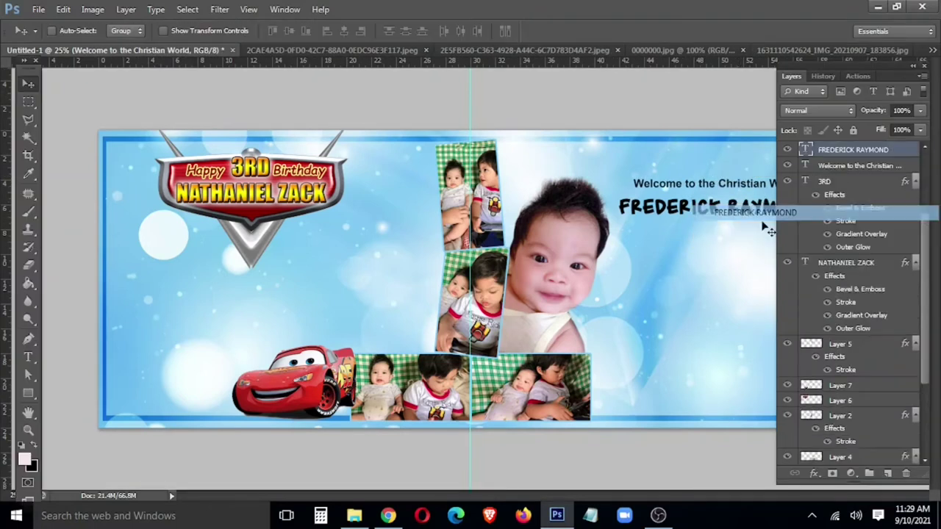
# Swap the name title's Color Overlay for a Gradient Overlay
pyautogui.rightClick(889, 150)
pyautogui.click(728, 78)
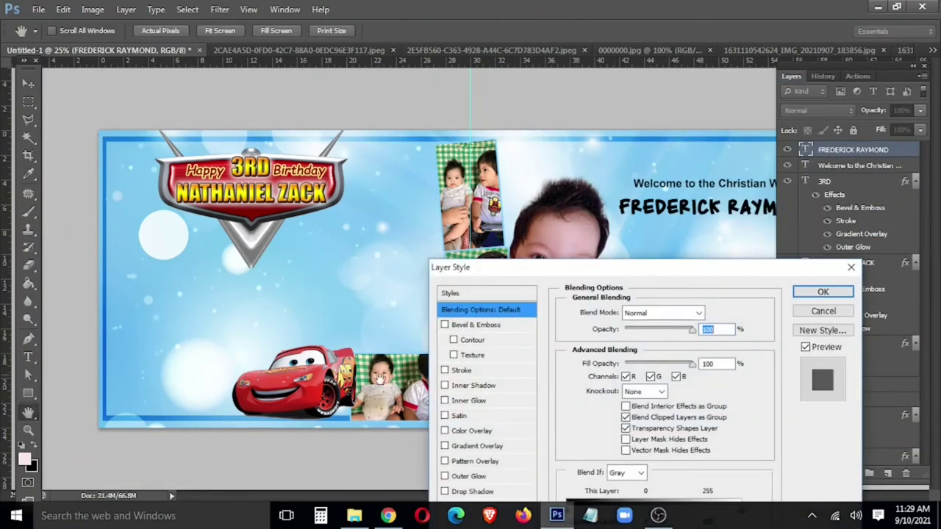
pyautogui.click(470, 430)
pyautogui.click(476, 446)
pyautogui.moveTo(577, 274)
pyautogui.mouseDown()
pyautogui.moveTo(262, 224)
pyautogui.moveTo(204, 202)
pyautogui.mouseUp()
pyautogui.click(276, 271)
pyautogui.moveTo(708, 110)
pyautogui.mouseDown()
pyautogui.moveTo(162, 150)
pyautogui.moveTo(195, 123)
pyautogui.mouseUp()
# Set the gradient stops to dark blue on both ends and bright blue 0006ff in the middle
pyautogui.doubleClick(94, 452)
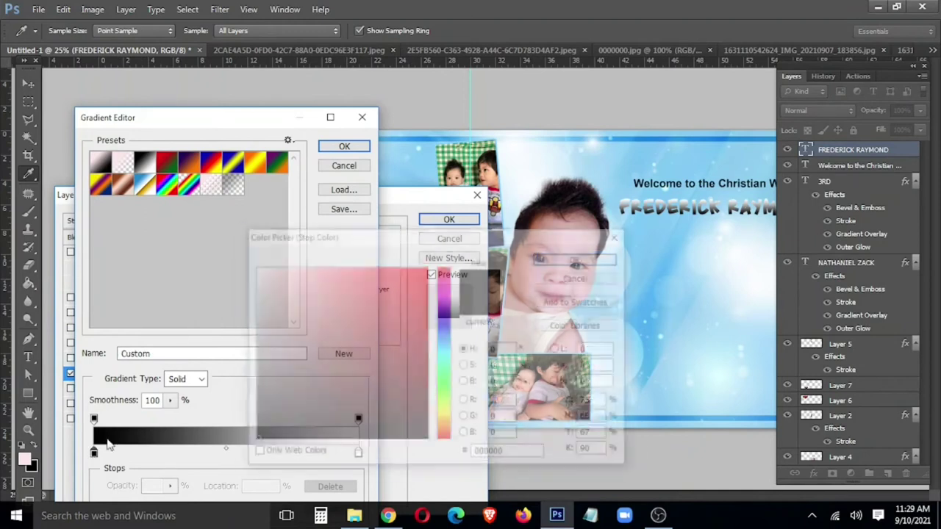
pyautogui.click(442, 325)
pyautogui.click(419, 339)
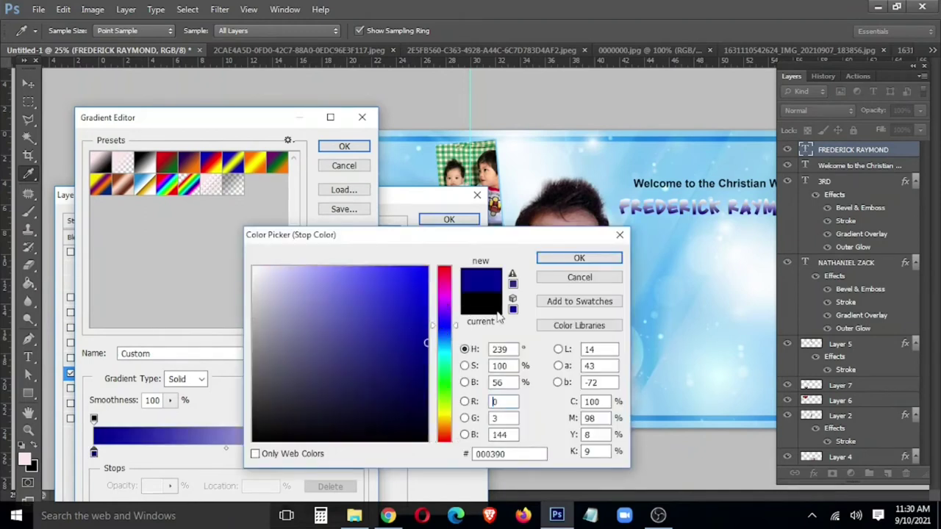
pyautogui.click(579, 257)
pyautogui.doubleClick(358, 453)
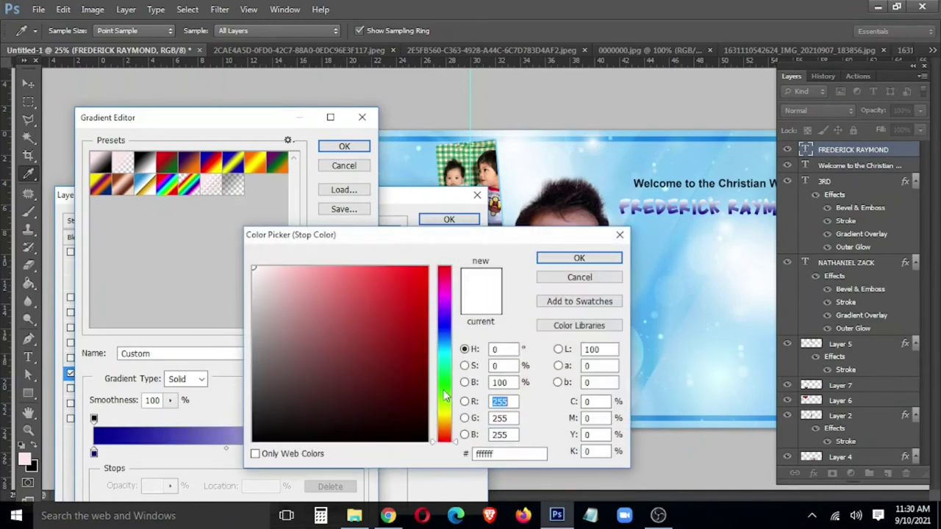
pyautogui.click(448, 326)
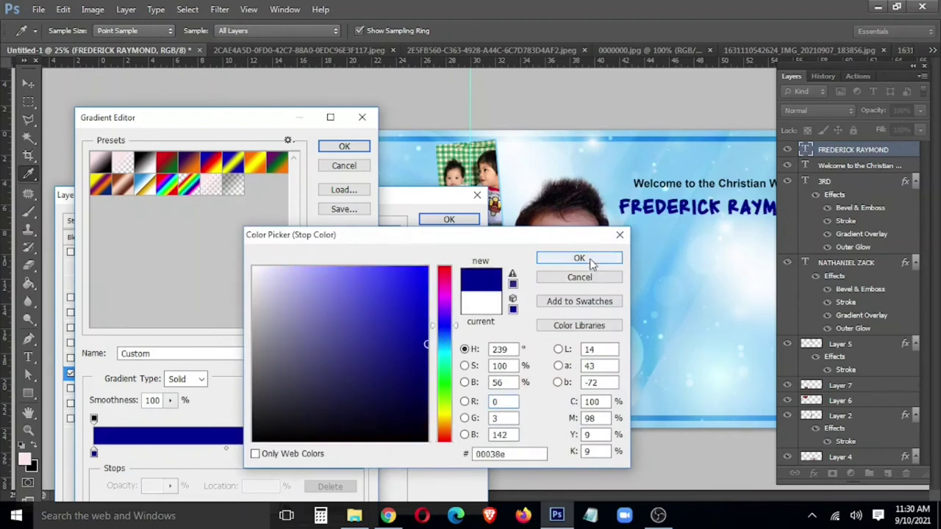
pyautogui.click(578, 258)
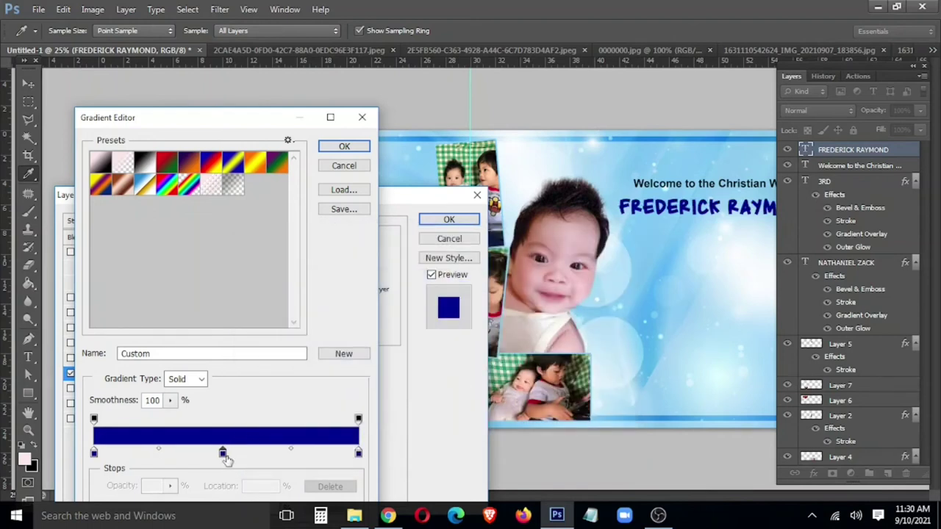
pyautogui.doubleClick(223, 453)
pyautogui.click(426, 268)
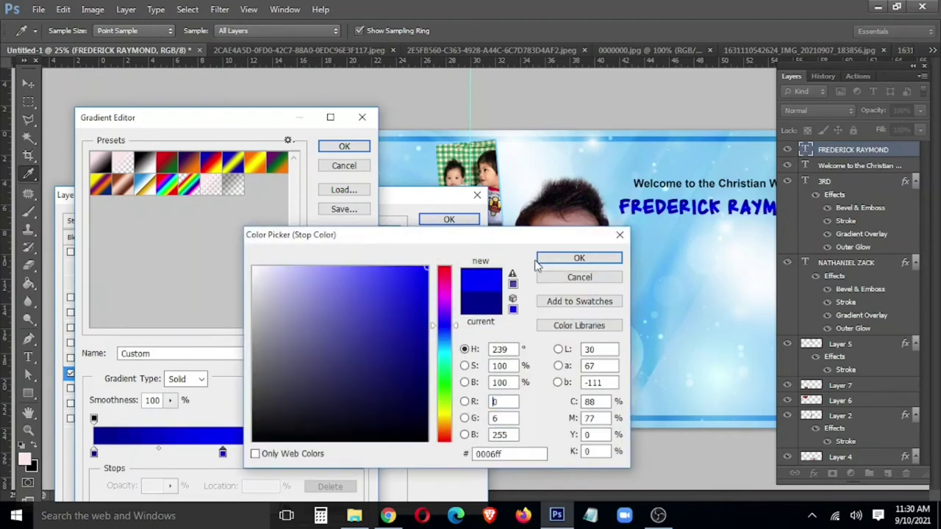
pyautogui.click(578, 258)
pyautogui.click(341, 147)
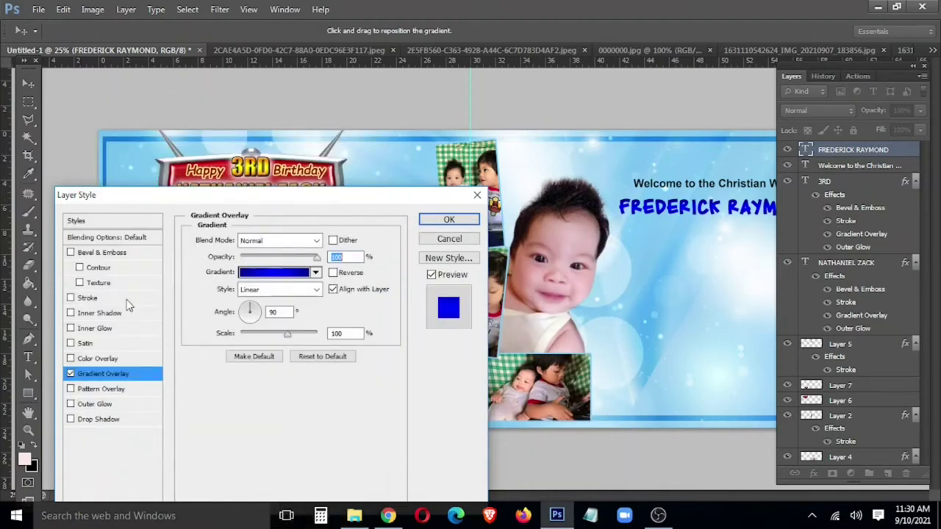
# Add a pale-yellow Stroke and an Outer Glow of about 13 px to the name
pyautogui.click(89, 298)
pyautogui.click(225, 334)
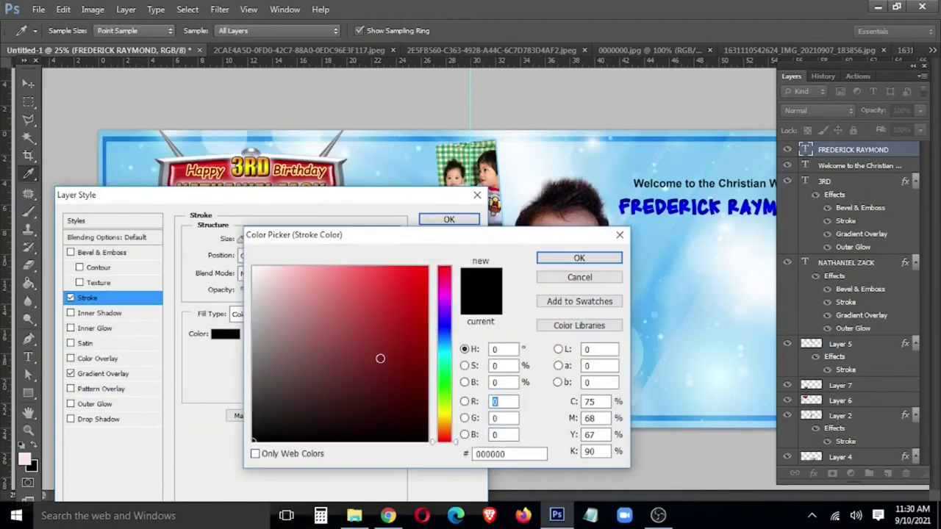
pyautogui.click(446, 419)
pyautogui.click(277, 263)
pyautogui.click(552, 258)
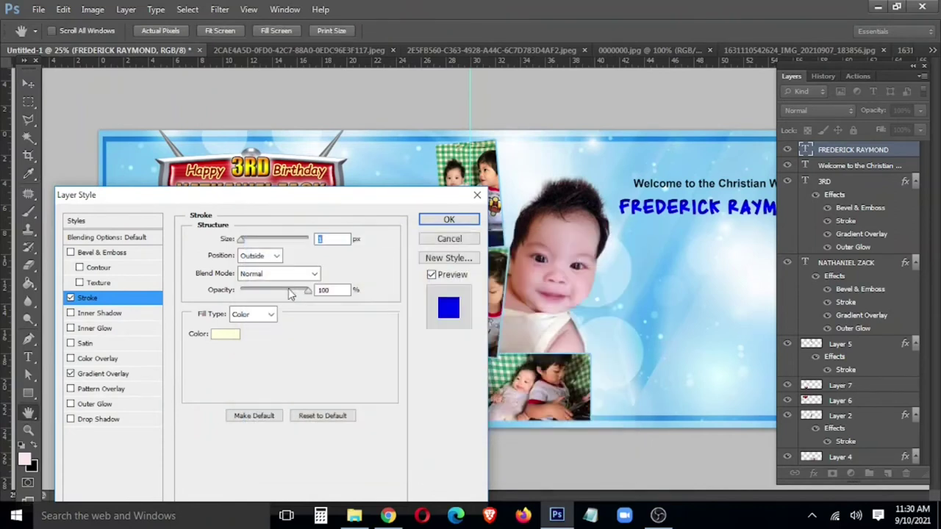
pyautogui.click(94, 404)
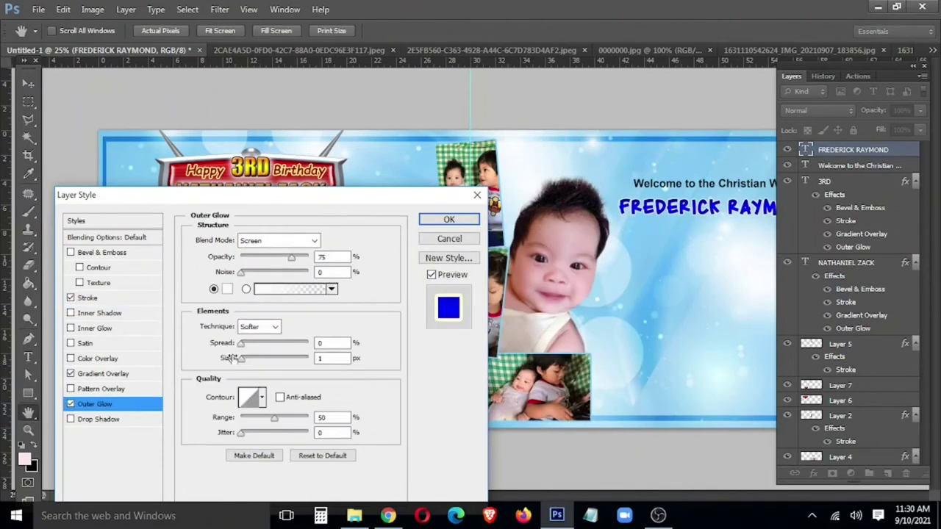
pyautogui.moveTo(243, 358); pyautogui.dragTo(268, 360)
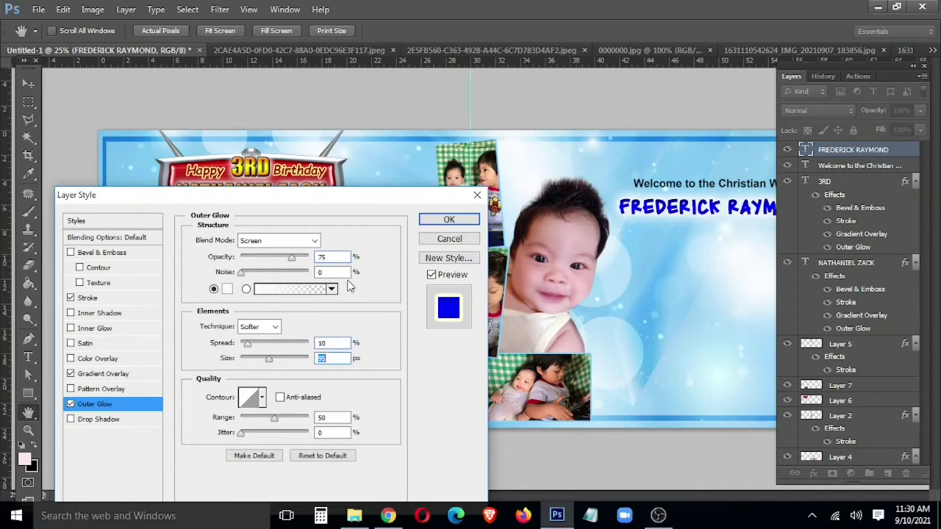
pyautogui.click(448, 220)
pyautogui.click(882, 219)
# Give the Welcome line a dark teal Color Overlay
pyautogui.rightClick(879, 219)
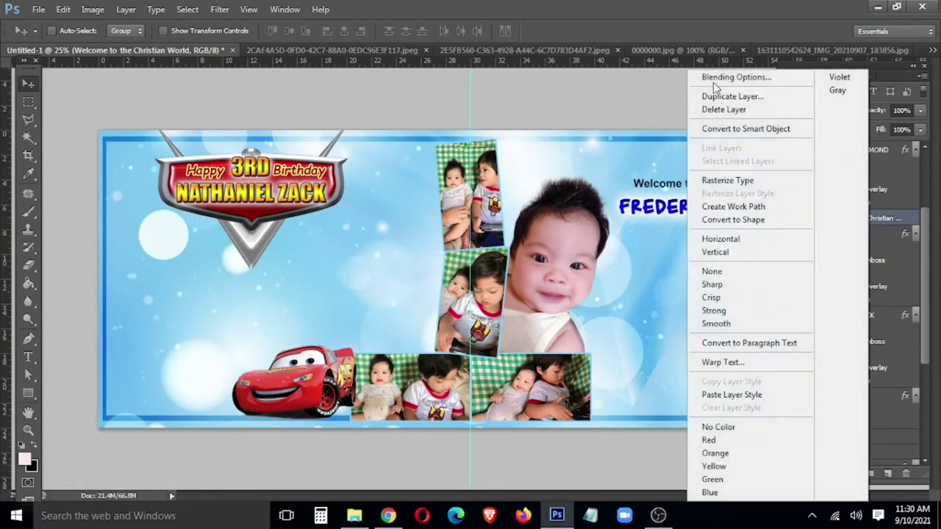
pyautogui.click(717, 78)
pyautogui.click(118, 358)
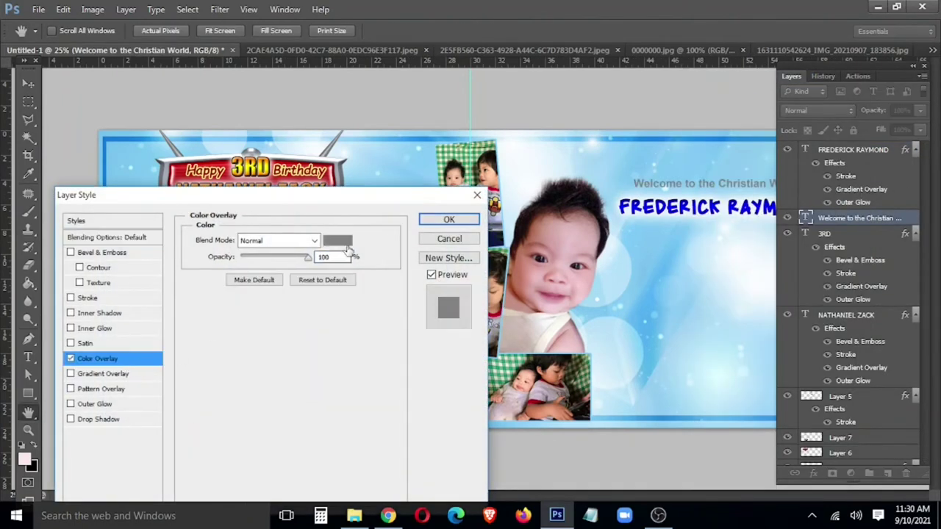
pyautogui.click(338, 241)
pyautogui.click(441, 346)
pyautogui.click(426, 388)
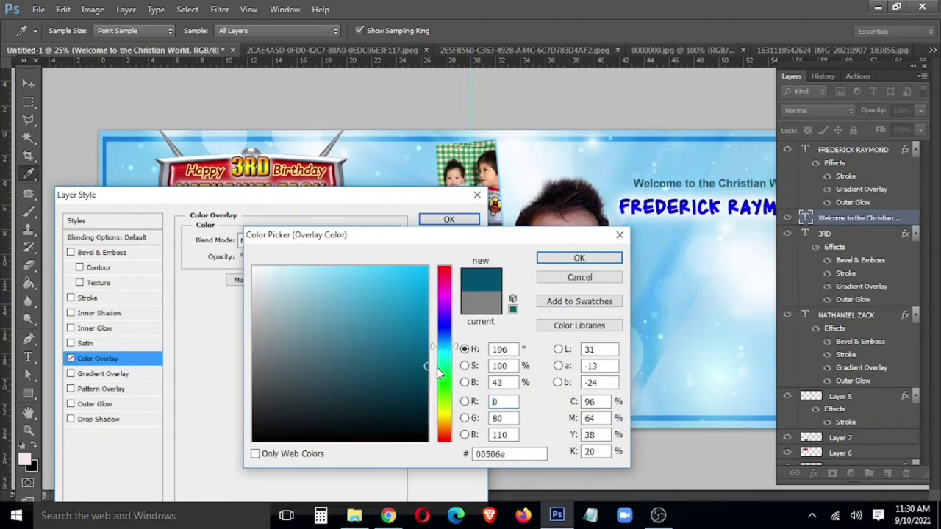
pyautogui.click(579, 258)
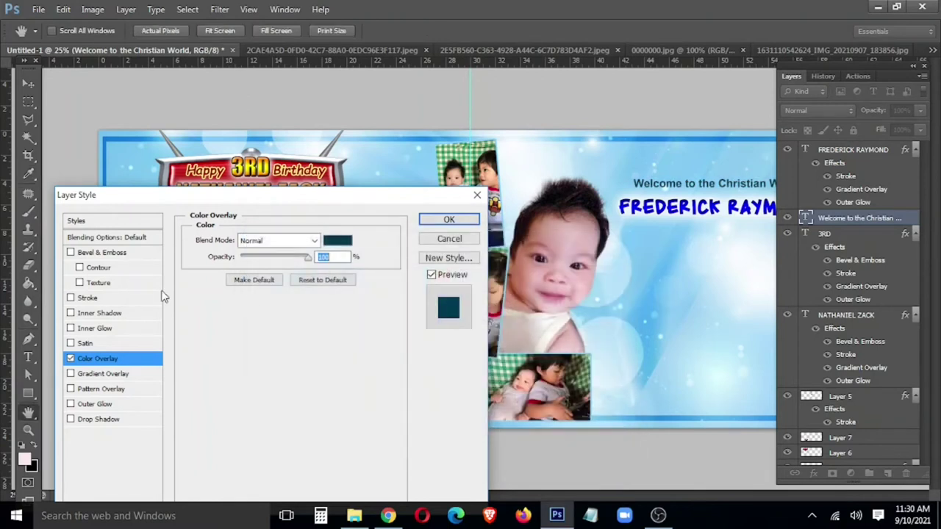
# Add a white Stroke to the Welcome line and apply the styles
pyautogui.click(88, 297)
pyautogui.click(225, 333)
pyautogui.click(254, 252)
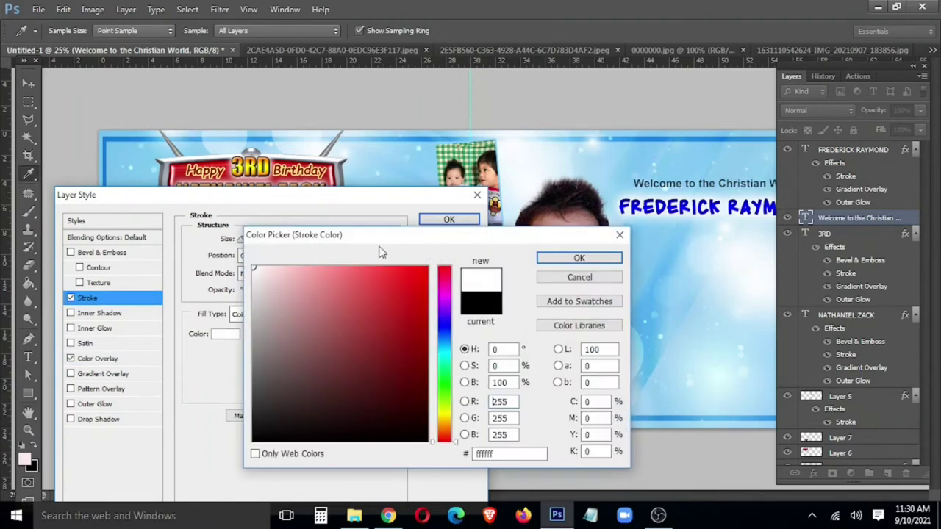
pyautogui.click(577, 259)
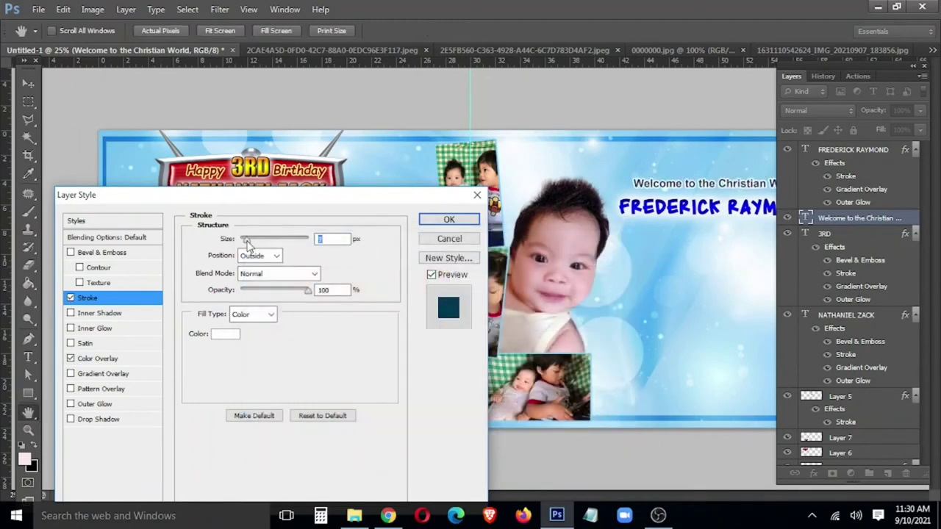
pyautogui.click(463, 221)
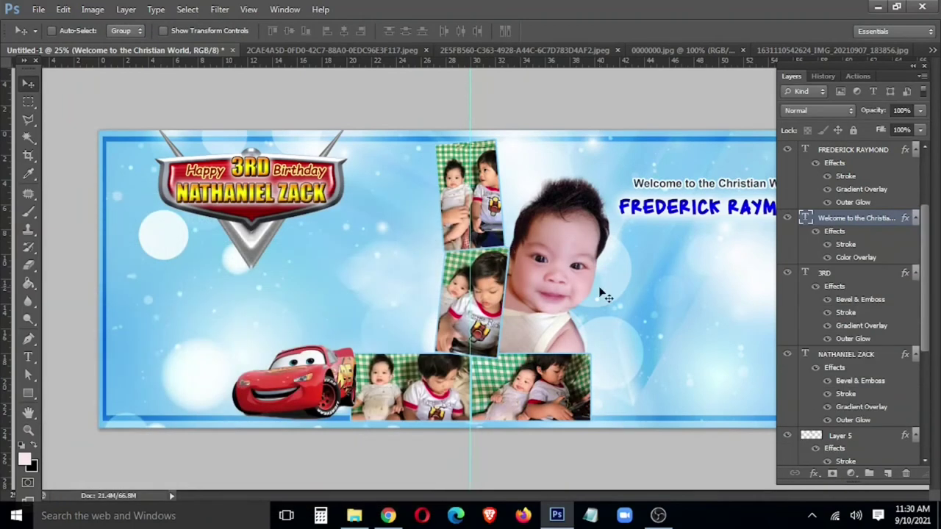
pyautogui.press('Tab')
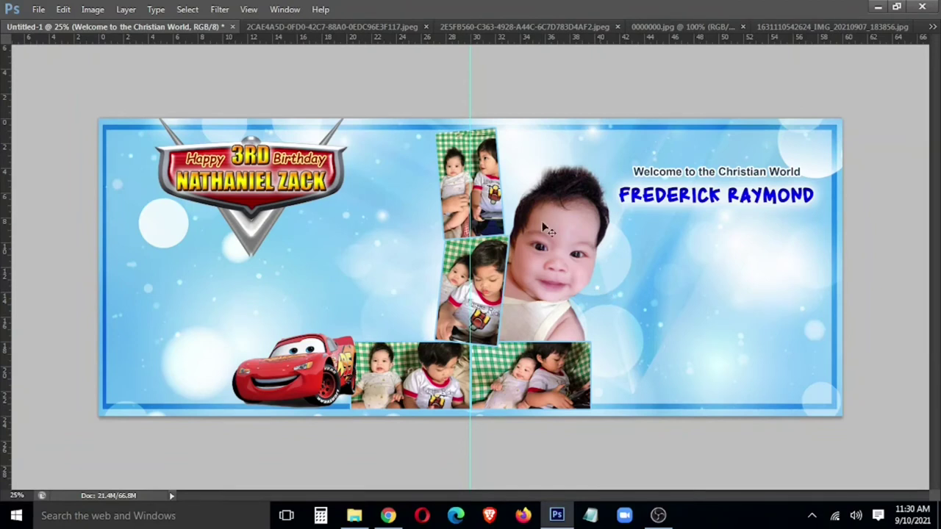
# Browse the open document tabs and settle on the 2E5FB560 plaid-blanket baby photo
pyautogui.click(380, 30)
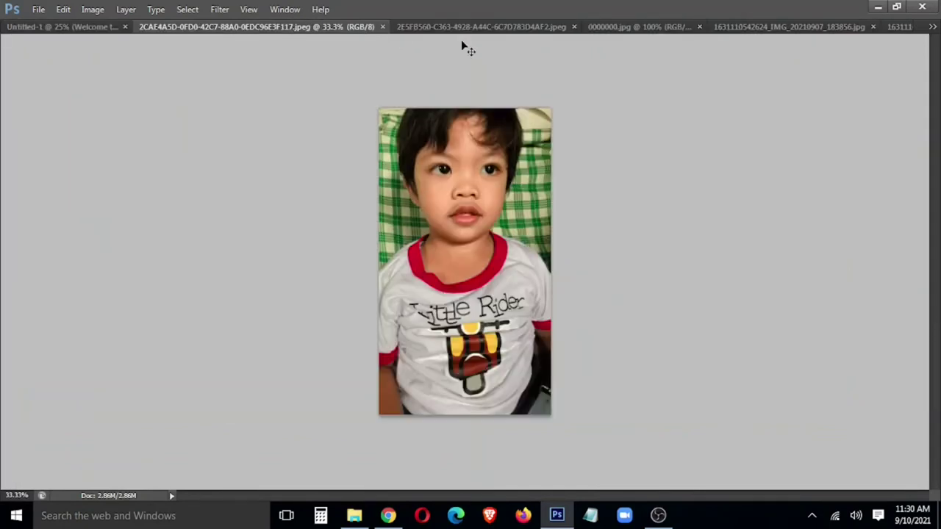
pyautogui.click(465, 29)
pyautogui.click(622, 27)
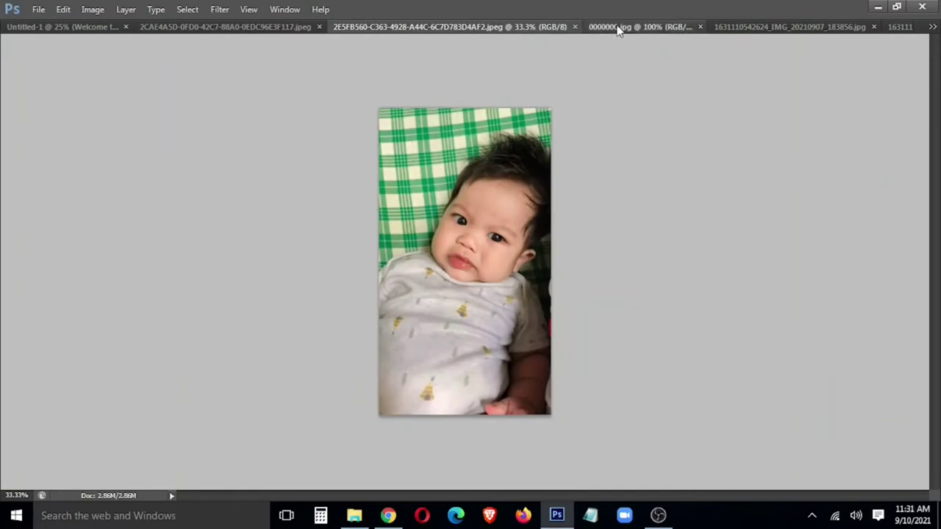
pyautogui.click(622, 27)
pyautogui.click(787, 27)
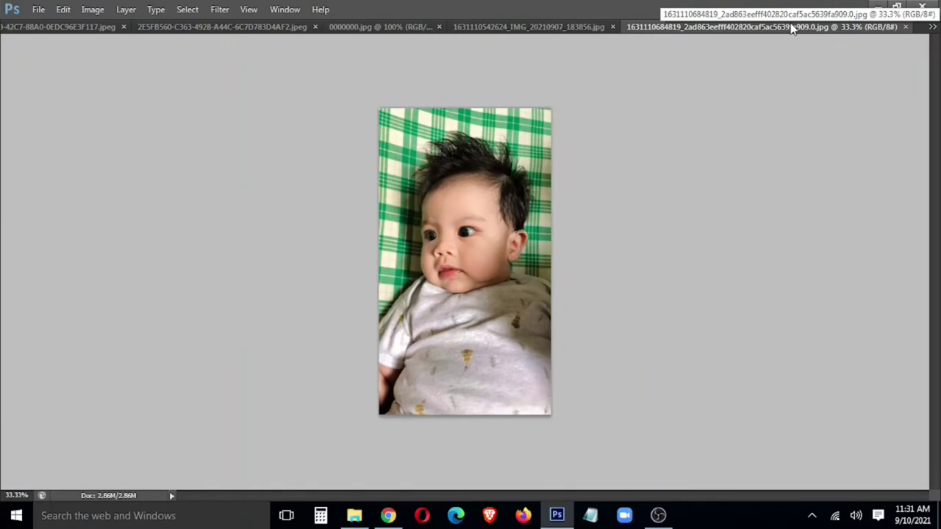
pyautogui.click(174, 31)
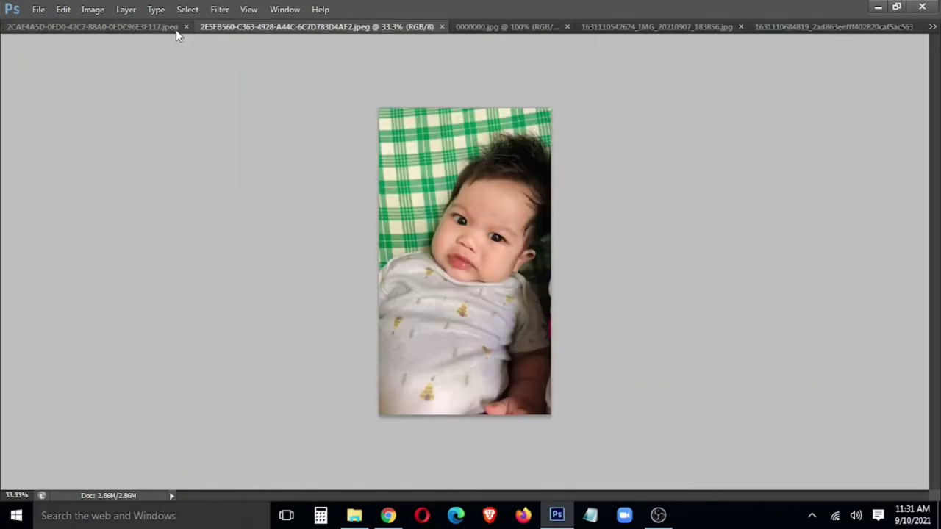
pyautogui.click(814, 28)
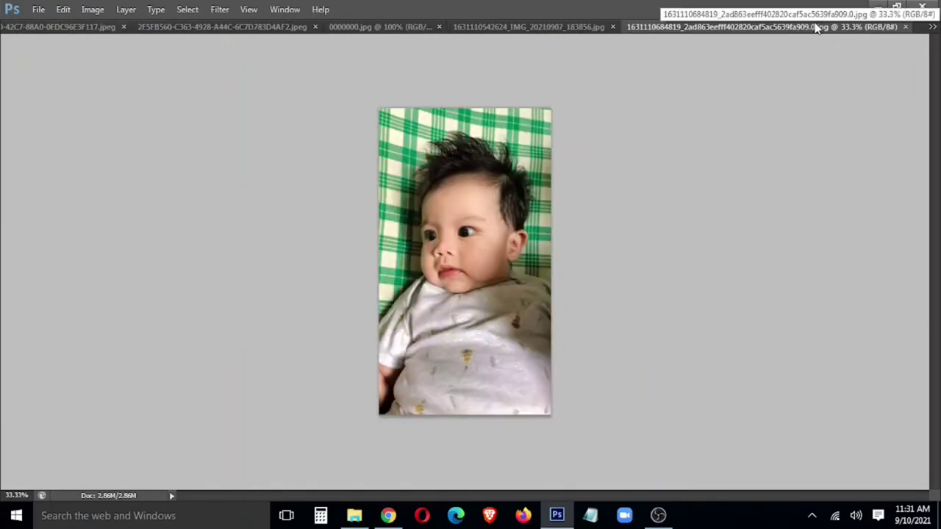
pyautogui.click(251, 29)
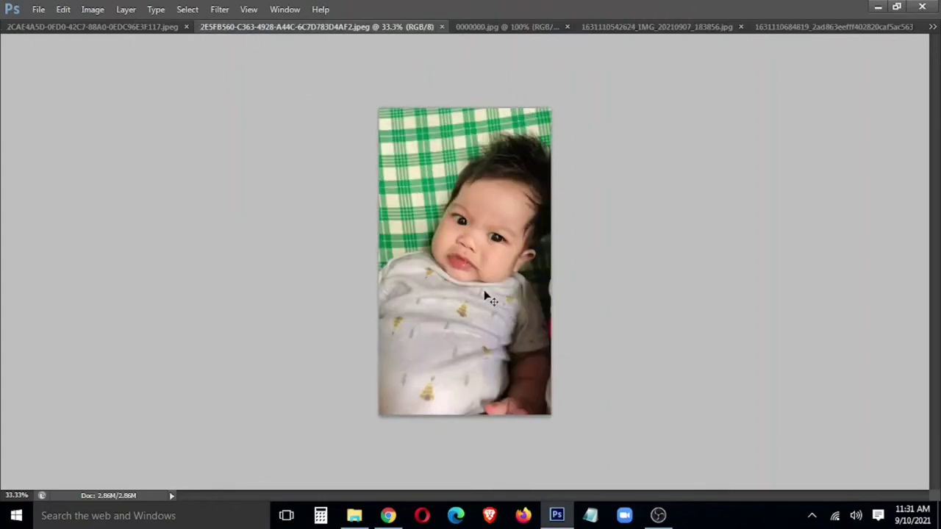
# Copy the plaid-blanket baby photo onto the banner and move it to the lower right
pyautogui.moveTo(251, 49); pyautogui.dragTo(321, 318)
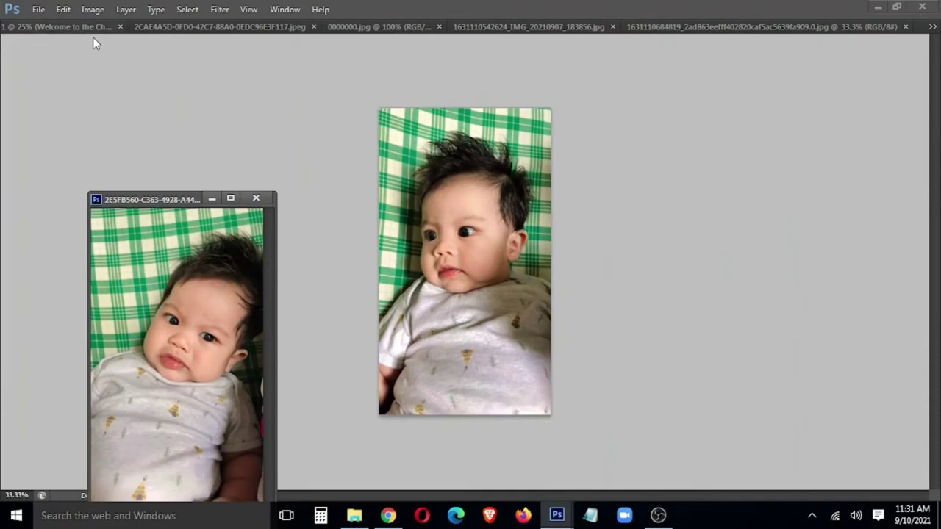
pyautogui.click(71, 24)
pyautogui.moveTo(216, 258); pyautogui.dragTo(584, 319)
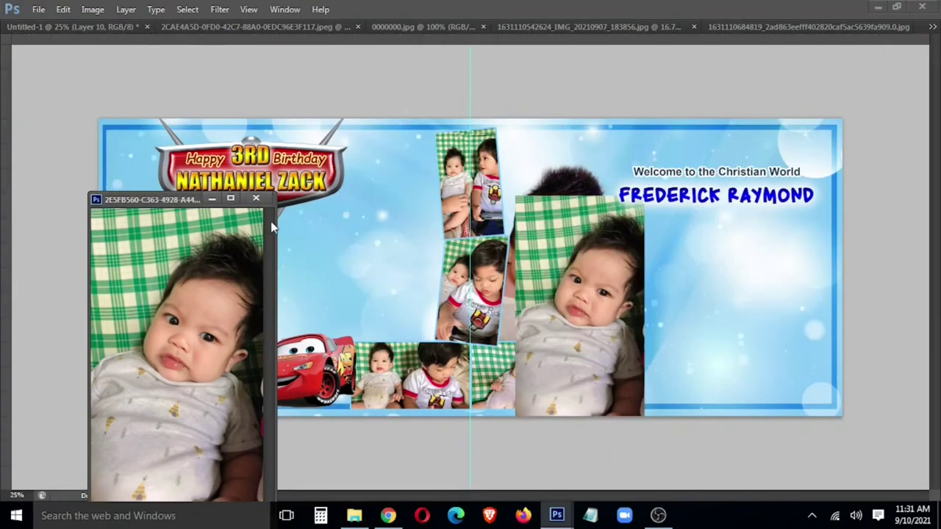
pyautogui.click(257, 198)
pyautogui.moveTo(634, 346); pyautogui.dragTo(835, 347)
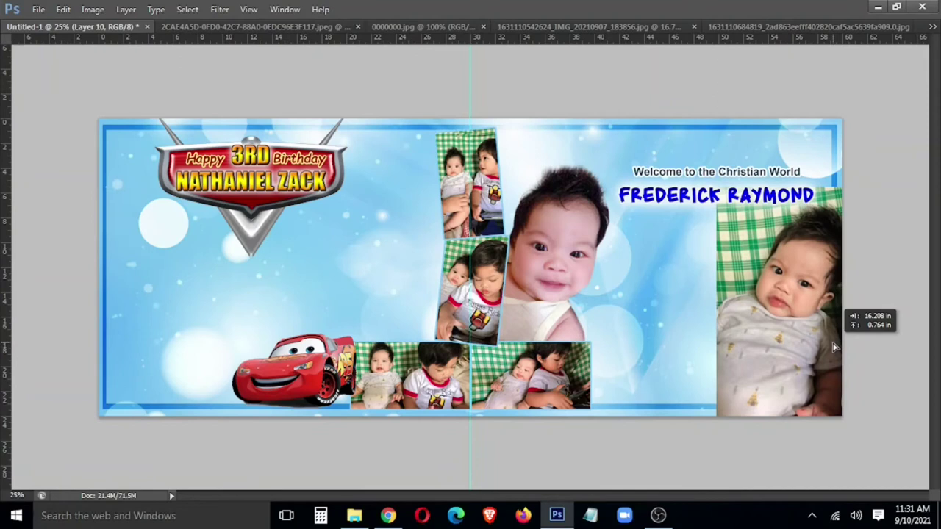
pyautogui.rightClick(726, 324)
pyautogui.click(752, 342)
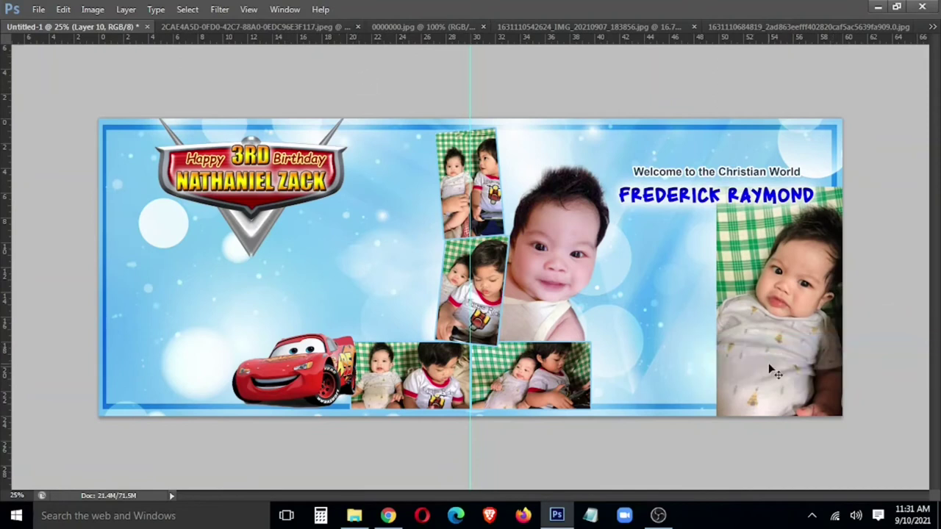
# Duplicate the baby photo, flip the copy horizontally, and place it left of the original
pyautogui.moveTo(768, 362); pyautogui.dragTo(737, 355)
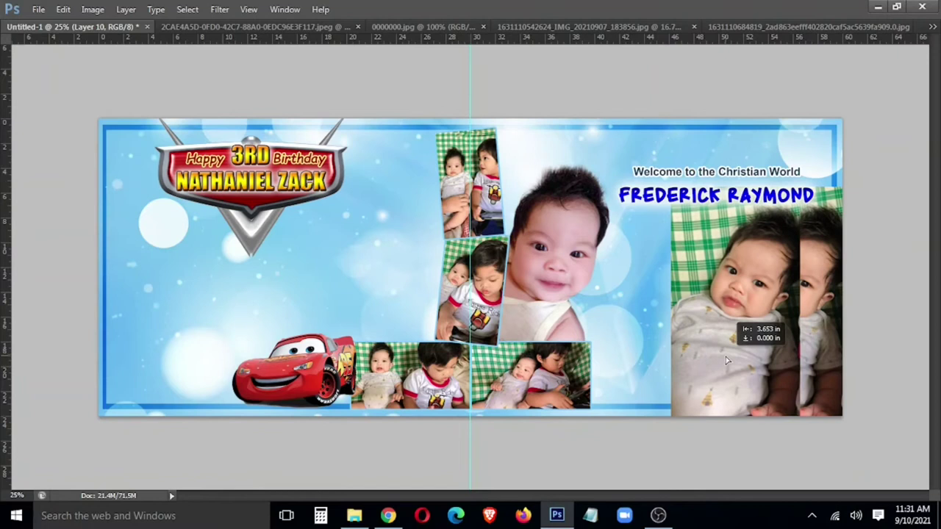
pyautogui.hotkey('ctrl', 't')
pyautogui.rightClick(739, 349)
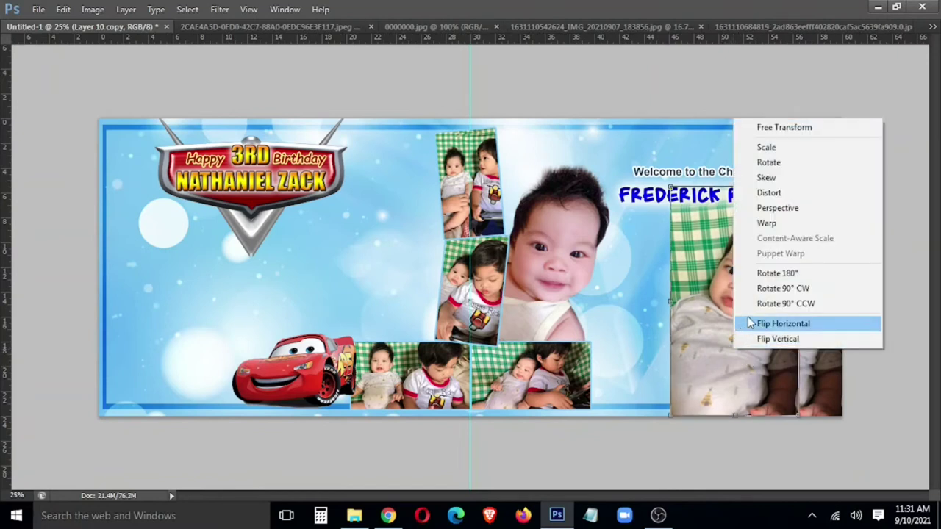
pyautogui.click(741, 319)
pyautogui.moveTo(738, 353)
pyautogui.mouseDown()
pyautogui.moveTo(660, 355)
pyautogui.moveTo(667, 348)
pyautogui.mouseUp()
pyautogui.press('Return')
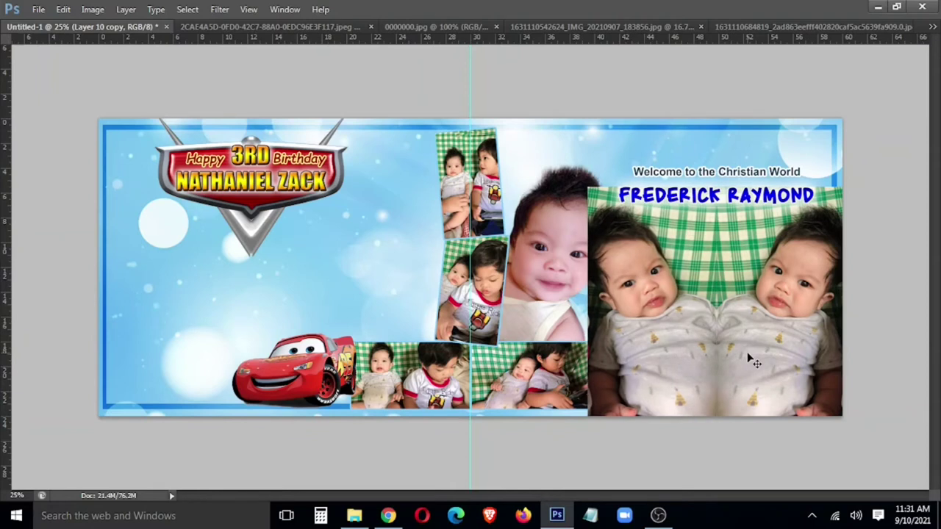
pyautogui.press('Tab')
pyautogui.press('Tab')
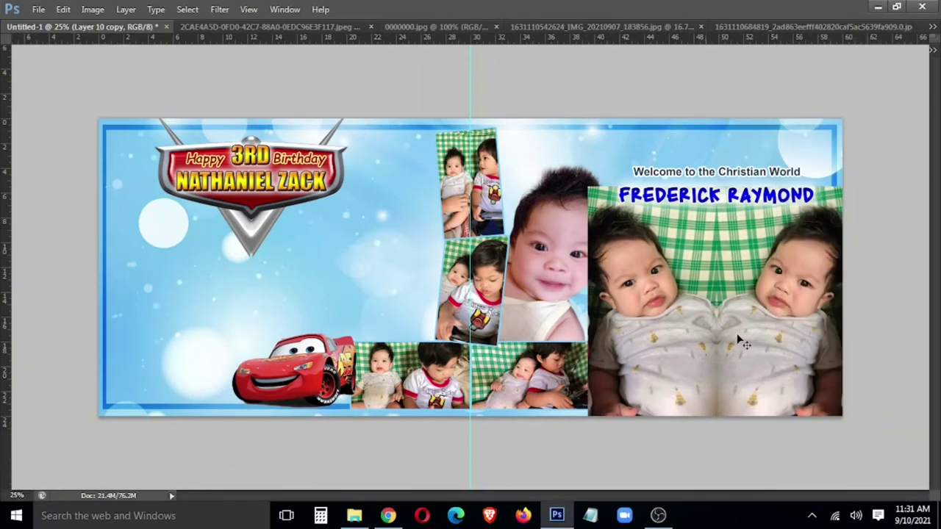
pyautogui.hotkey('ctrl', '+')
pyautogui.hotkey('ctrl', '+')
pyautogui.hotkey('ctrl', '+')
pyautogui.hotkey('ctrl', '+')
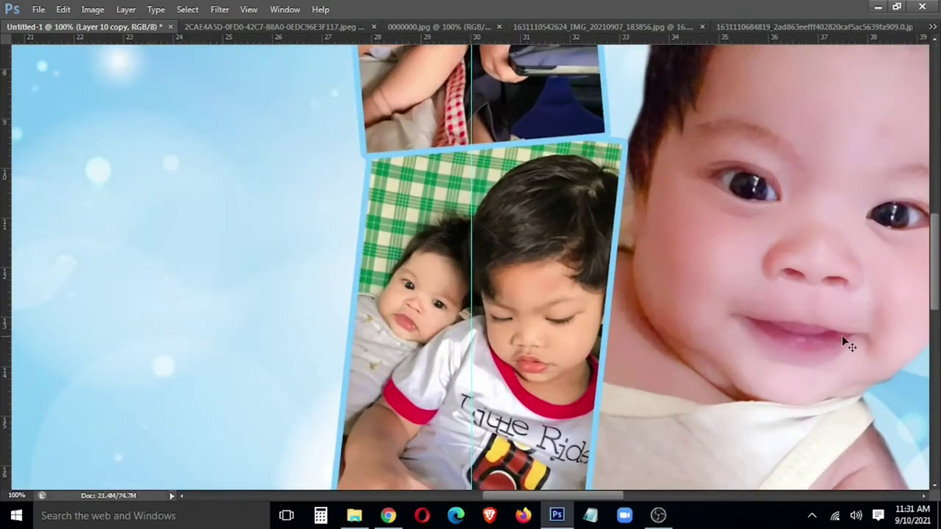
# Start a freehand outline up the seam between the babies and along the right baby's collar
pyautogui.moveTo(846, 342); pyautogui.dragTo(403, 181)
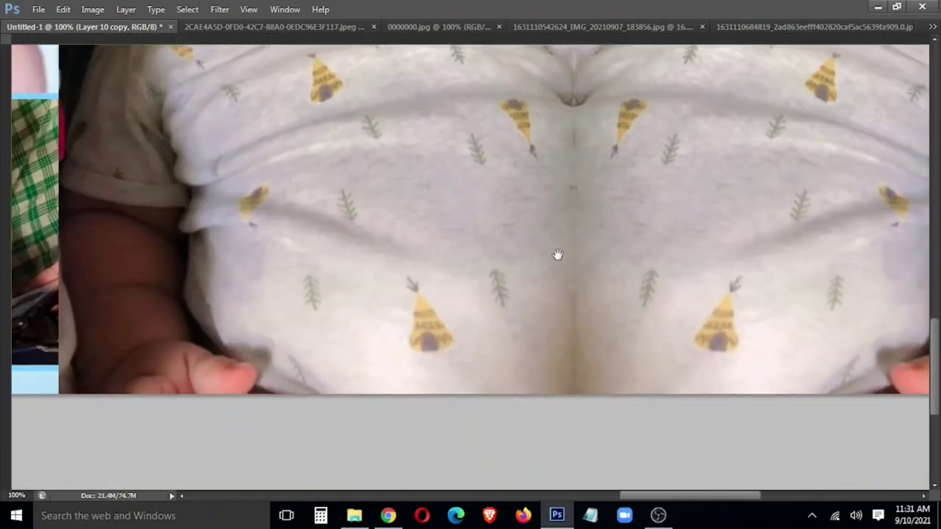
pyautogui.hotkey('ctrl', 'r')
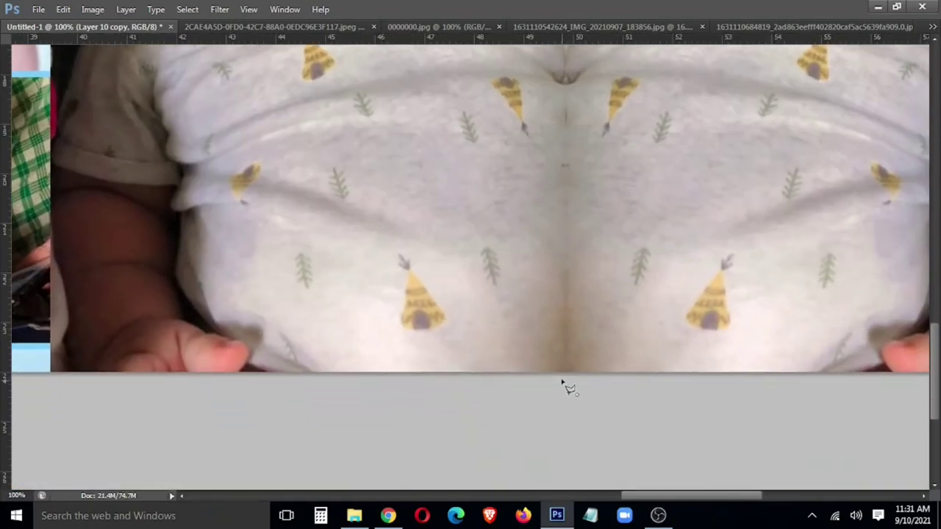
pyautogui.moveTo(557, 341); pyautogui.dragTo(563, 163)
pyautogui.moveTo(566, 105); pyautogui.dragTo(538, 266)
pyautogui.scroll(3, 538, 266)
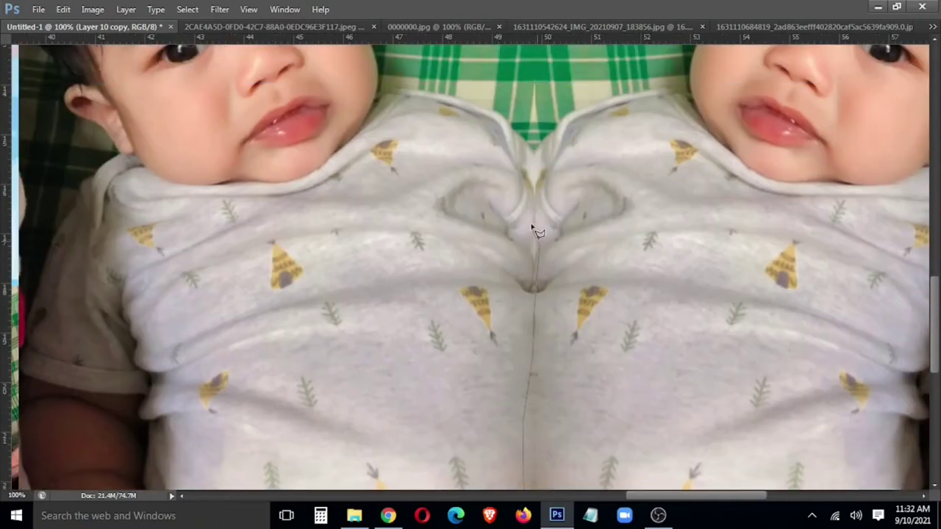
pyautogui.moveTo(559, 130); pyautogui.dragTo(608, 102)
# Trace the outline around the right baby's face, hair and bottom, closing the selection
pyautogui.hotkey('ctrl', '+')
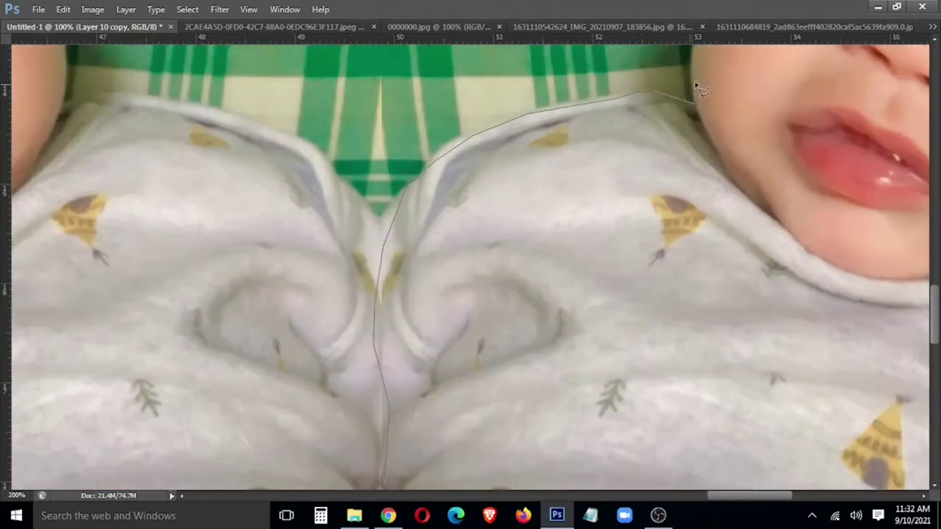
pyautogui.scroll(3, 595, 239)
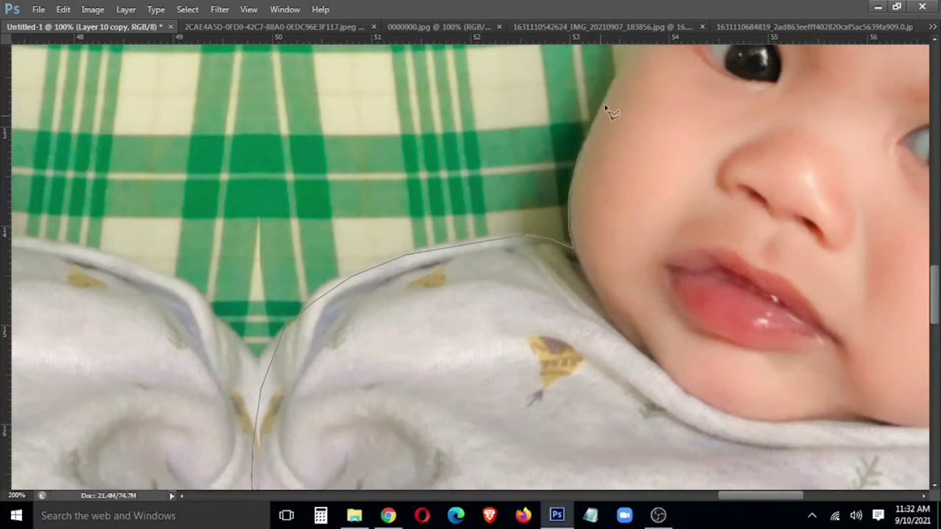
pyautogui.moveTo(632, 62); pyautogui.dragTo(562, 288)
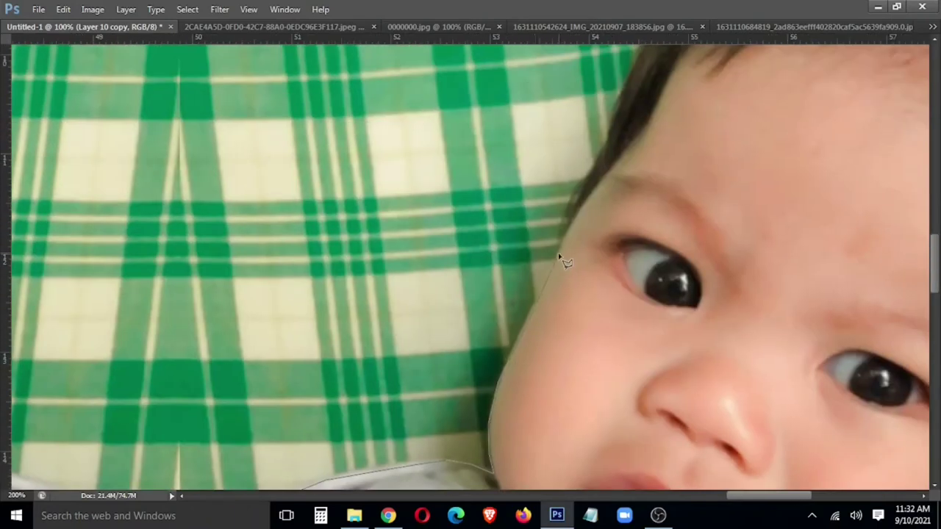
pyautogui.moveTo(637, 186); pyautogui.dragTo(513, 409)
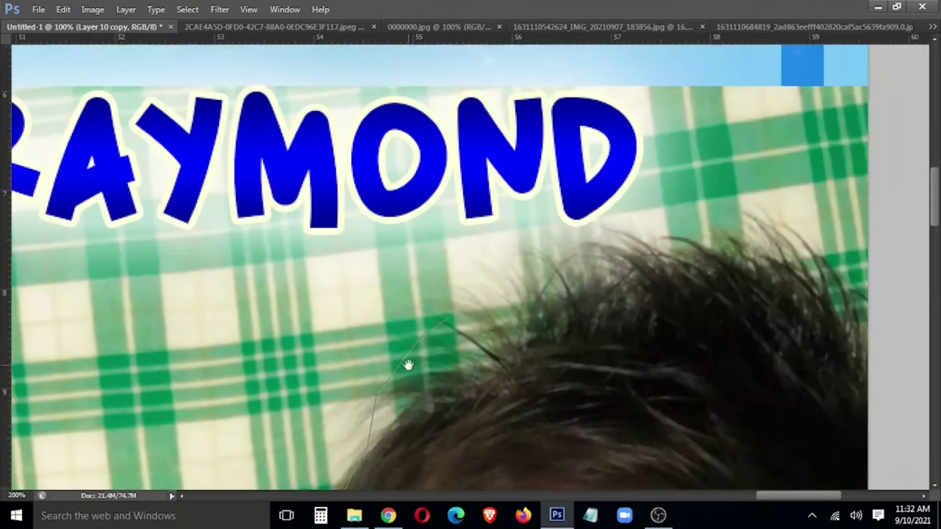
pyautogui.moveTo(664, 81); pyautogui.dragTo(434, 349)
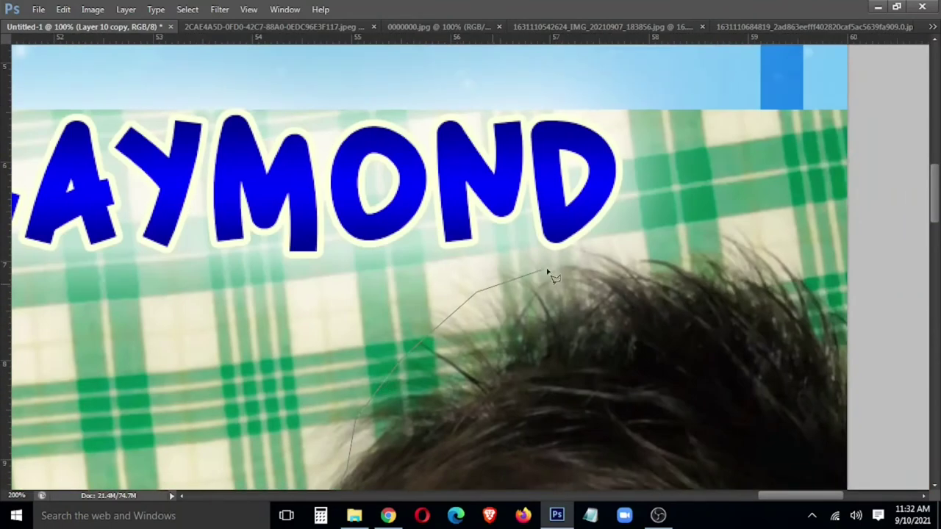
pyautogui.moveTo(663, 247); pyautogui.dragTo(858, 325)
pyautogui.keyDown('ctrl'); pyautogui.keyDown('alt'); pyautogui.click(890, 364); pyautogui.keyUp('alt'); pyautogui.keyUp('ctrl')
pyautogui.keyDown('ctrl'); pyautogui.keyDown('alt'); pyautogui.click(889, 364); pyautogui.keyUp('alt'); pyautogui.keyUp('ctrl')
pyautogui.keyDown('ctrl'); pyautogui.keyDown('alt'); pyautogui.click(889, 364); pyautogui.keyUp('alt'); pyautogui.keyUp('ctrl')
pyautogui.moveTo(860, 427)
pyautogui.mouseDown()
pyautogui.moveTo(684, 273)
pyautogui.moveTo(718, 368)
pyautogui.moveTo(574, 491)
pyautogui.moveTo(518, 474)
pyautogui.mouseUp()
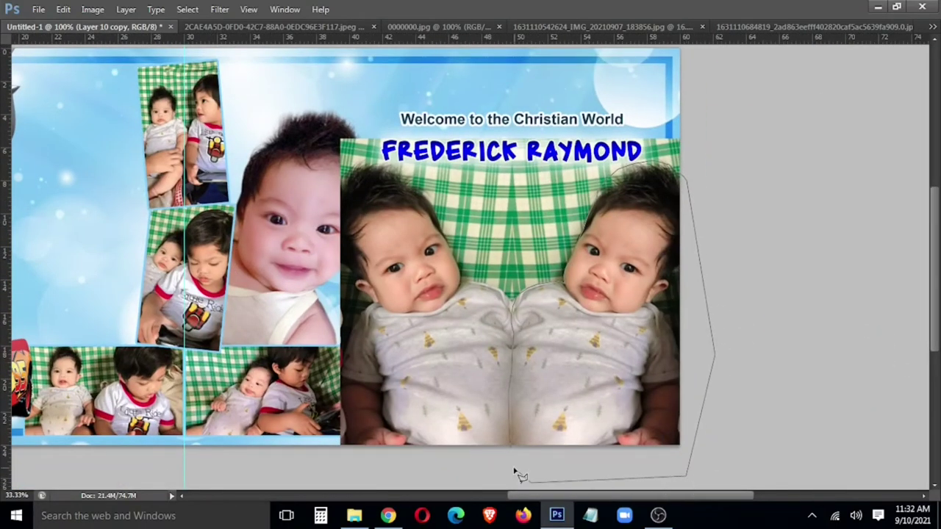
pyautogui.doubleClick(518, 474)
# Feather the selection 3 px, copy it to a new layer, and hide the mirrored photo
pyautogui.rightClick(558, 111)
pyautogui.click(601, 147)
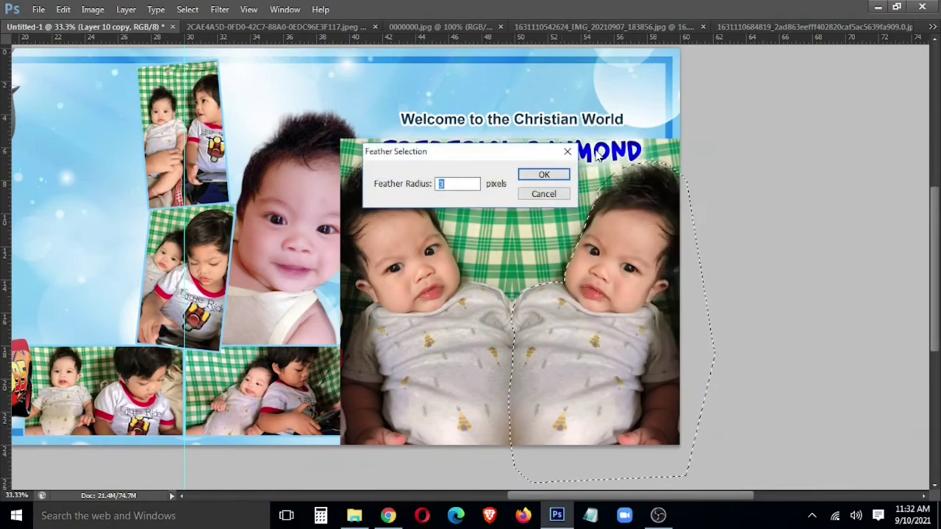
pyautogui.press('Return')
pyautogui.rightClick(613, 239)
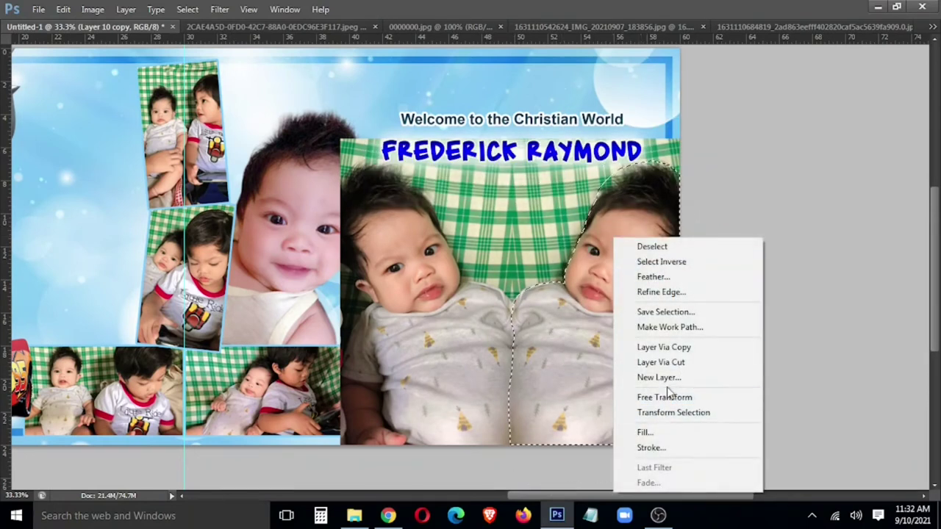
pyautogui.click(664, 347)
pyautogui.rightClick(512, 226)
pyautogui.click(512, 226)
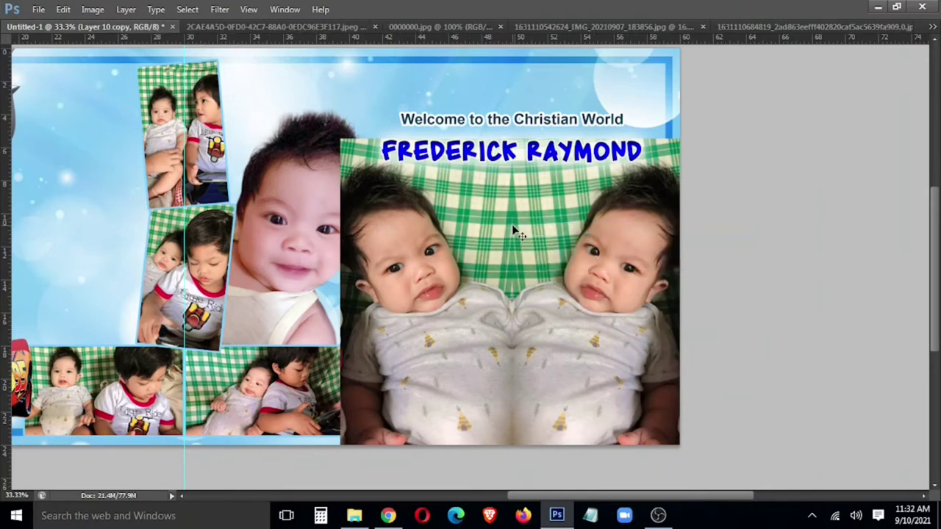
pyautogui.press('Delete')
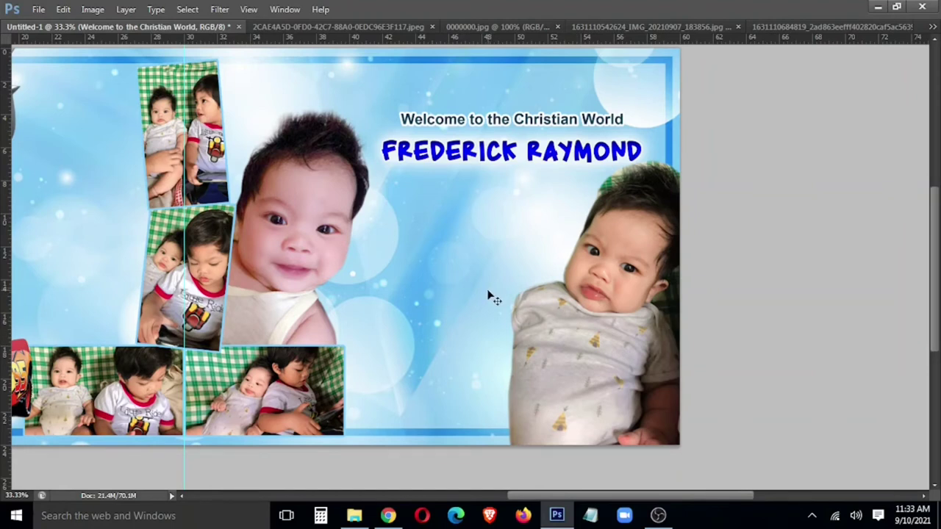
# Brighten Layer 10 with a raised Curves midpoint, then undo it
pyautogui.rightClick(592, 333)
pyautogui.click(609, 340)
pyautogui.hotkey('ctrl', 'm')
pyautogui.click(495, 443)
pyautogui.moveTo(495, 443); pyautogui.dragTo(482, 428)
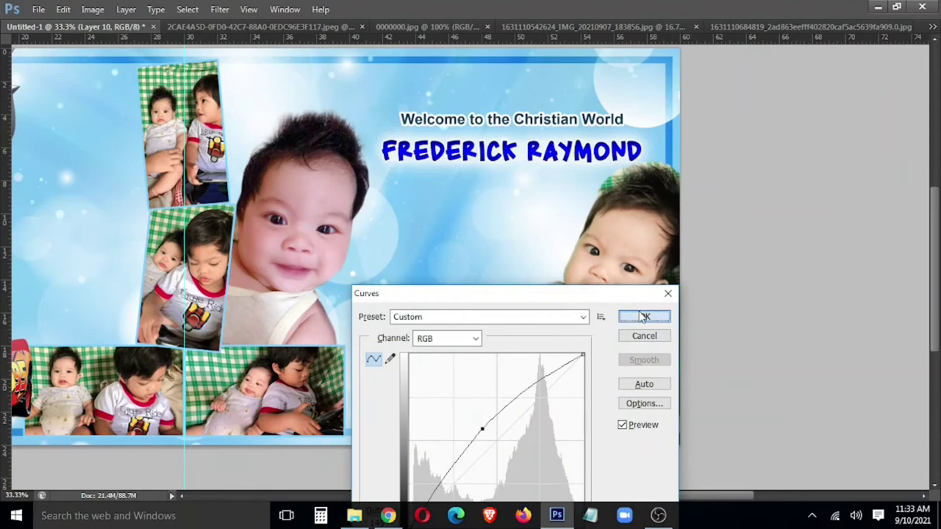
pyautogui.click(644, 316)
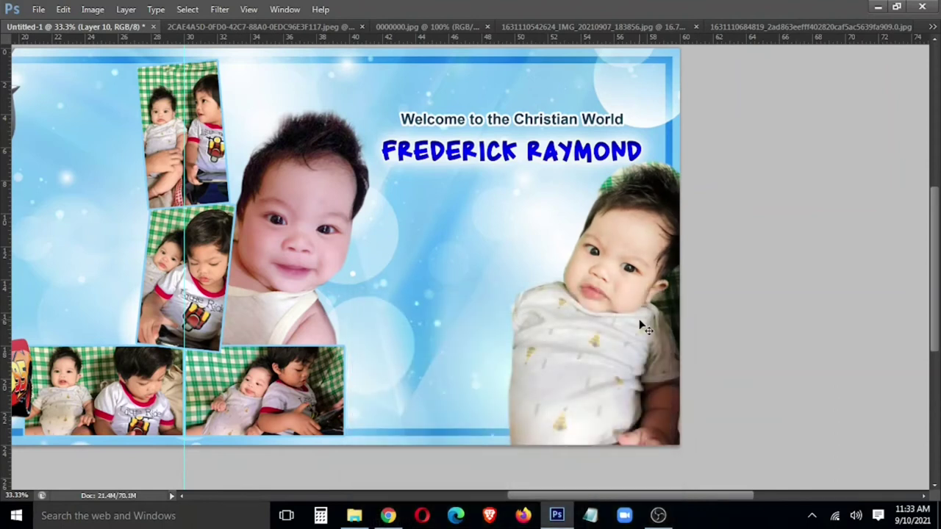
pyautogui.hotkey('ctrl', 'z')
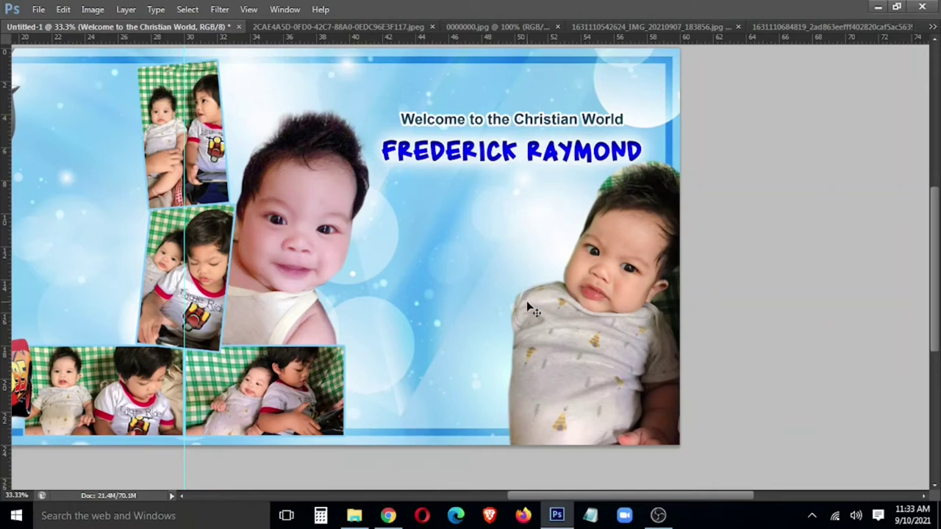
# Reselect Layer 10 and apply a slight Curves lift to brighten the cut-out baby
pyautogui.rightClick(555, 343)
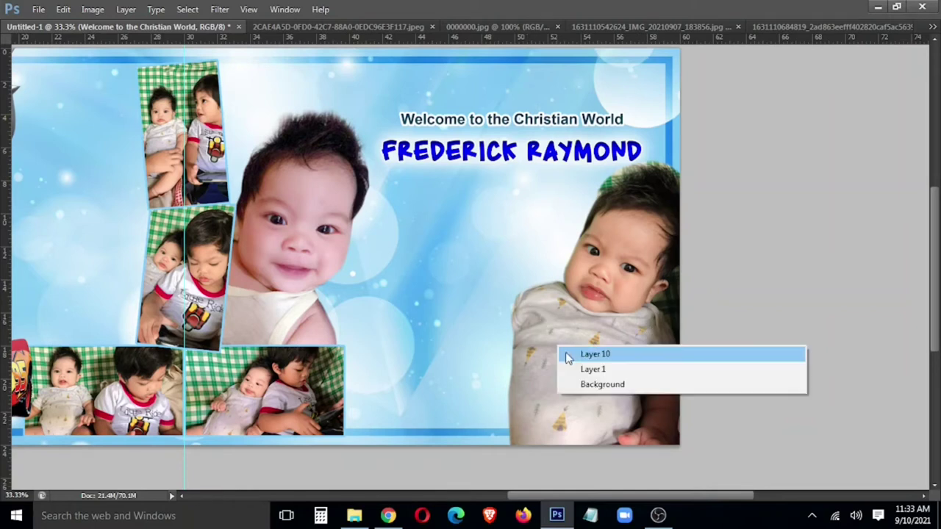
pyautogui.click(568, 353)
pyautogui.hotkey('ctrl', 'z')
pyautogui.hotkey('ctrl', 'm')
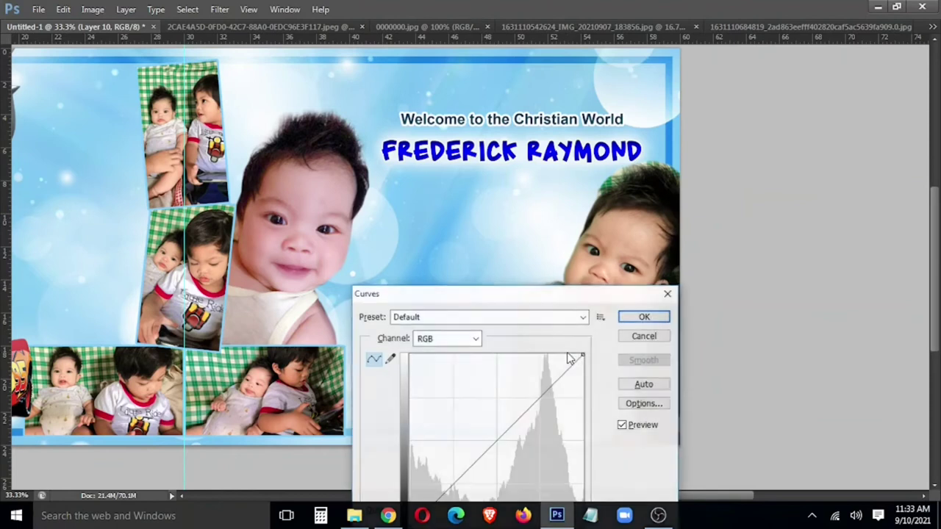
pyautogui.moveTo(493, 445); pyautogui.dragTo(491, 432)
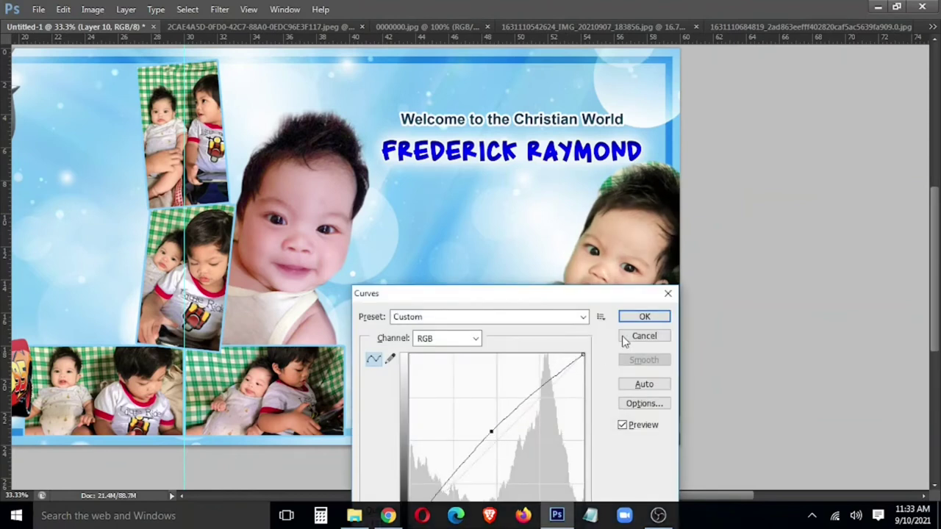
pyautogui.press('Return')
pyautogui.scroll(2, 608, 301)
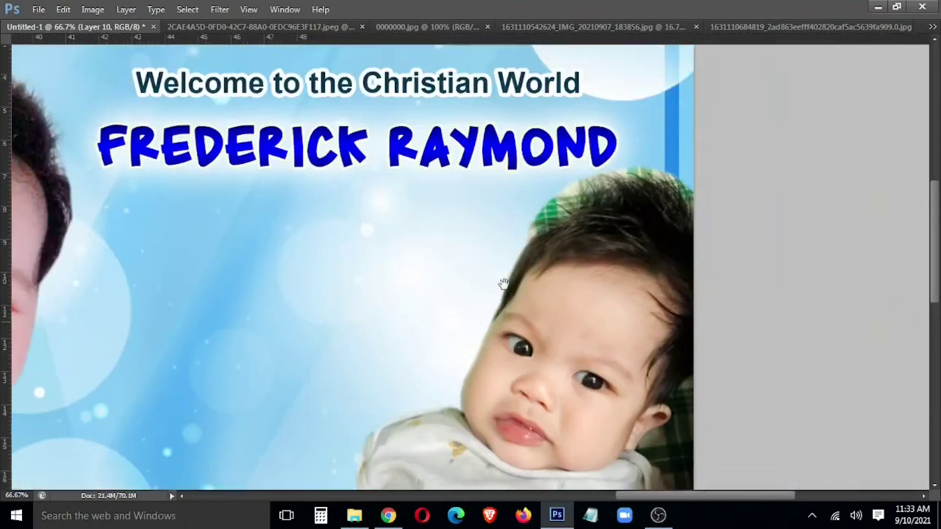
# Erase the green plaid fringe along the right baby's hair, then zoom out
pyautogui.moveTo(492, 226)
pyautogui.mouseDown()
pyautogui.moveTo(540, 201)
pyautogui.moveTo(636, 176)
pyautogui.moveTo(670, 205)
pyautogui.moveTo(649, 184)
pyautogui.moveTo(594, 180)
pyautogui.mouseUp()
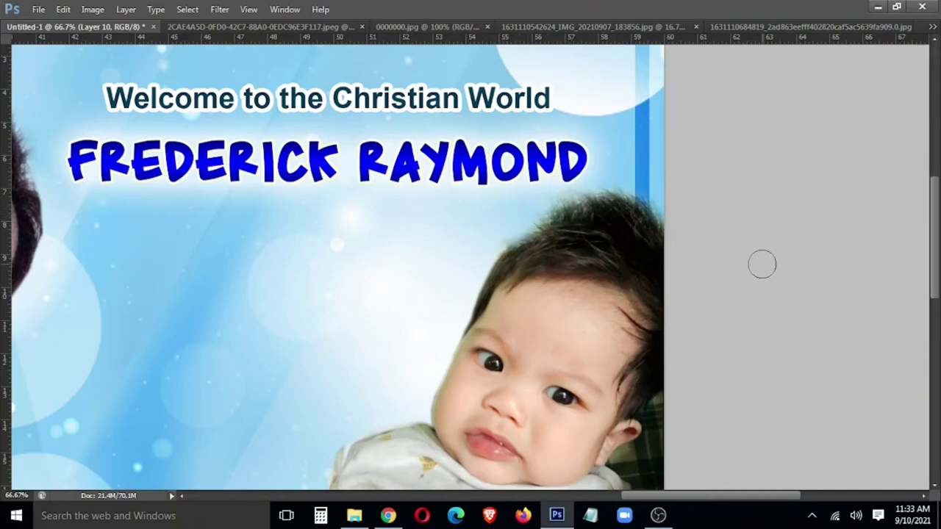
pyautogui.hotkey('ctrl', '-')
pyautogui.hotkey('ctrl', '-')
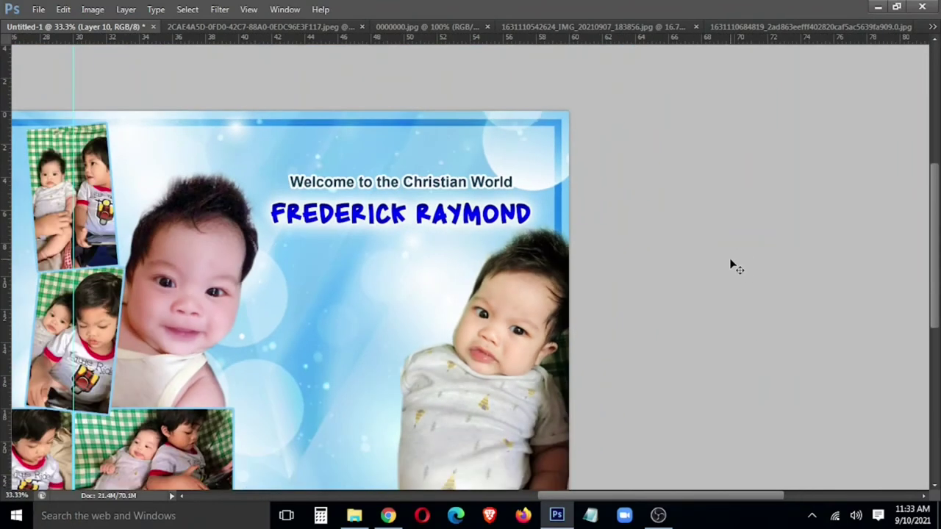
pyautogui.click(240, 27)
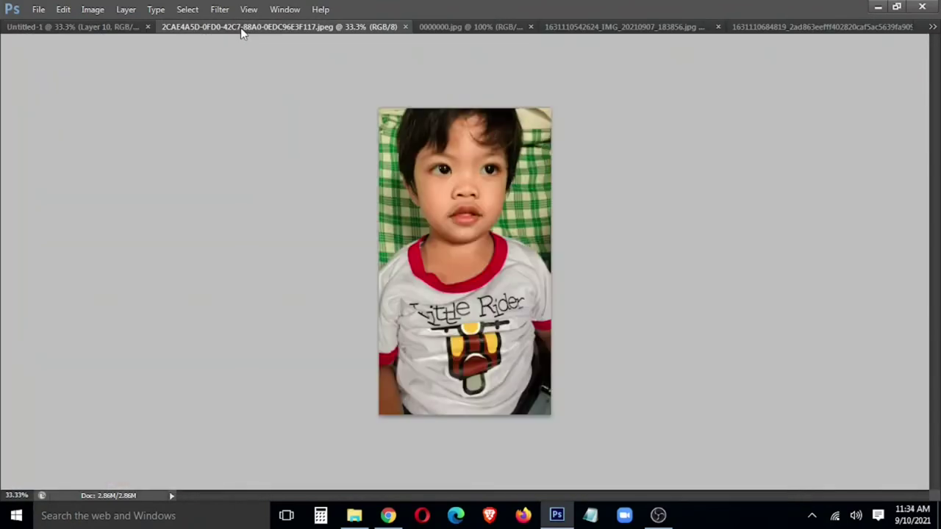
pyautogui.click(568, 26)
pyautogui.click(786, 26)
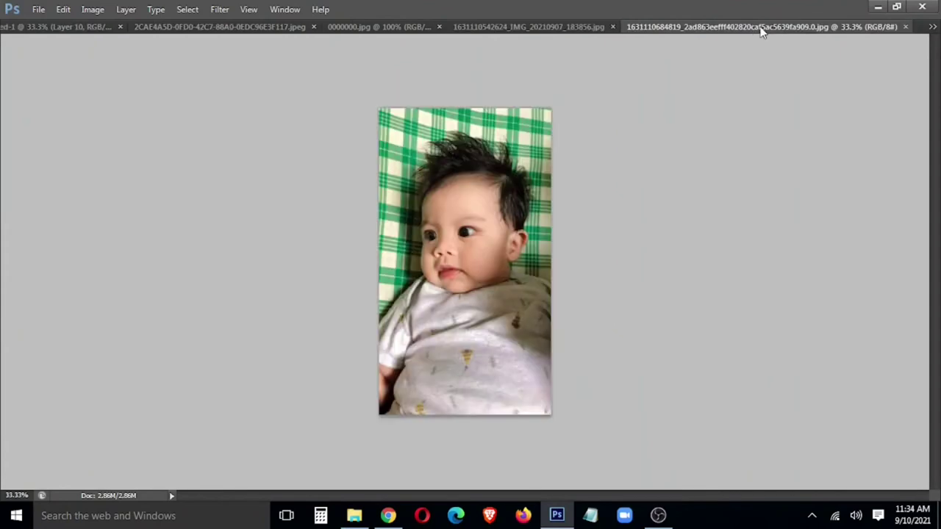
pyautogui.moveTo(760, 28); pyautogui.dragTo(208, 387)
pyautogui.click(63, 9)
pyautogui.click(41, 28)
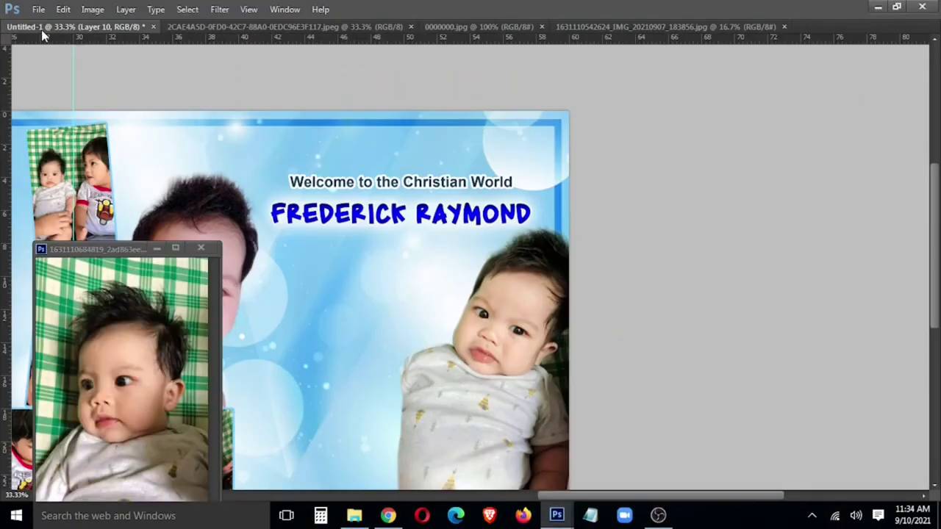
# Place the plaid baby photo left of the right baby, then begin lassoing around it
pyautogui.rightClick(383, 363)
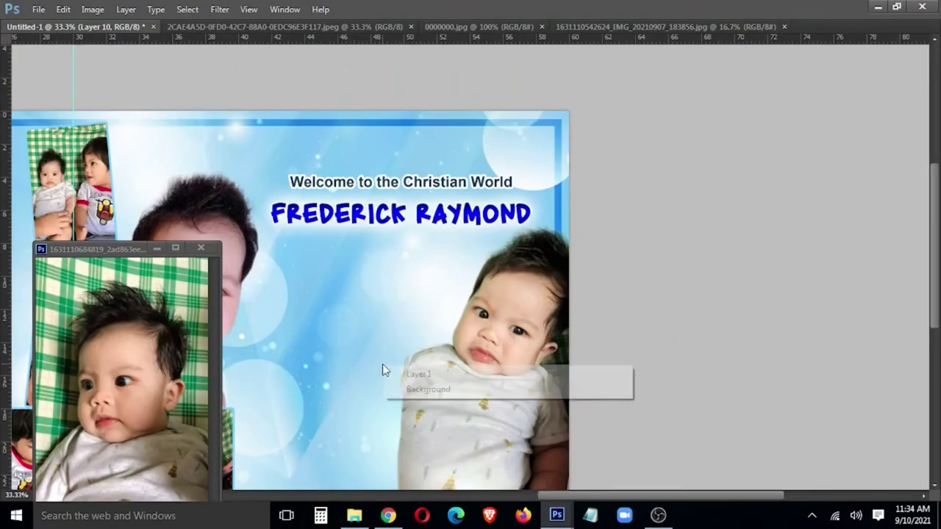
pyautogui.click(395, 374)
pyautogui.moveTo(305, 356); pyautogui.dragTo(328, 350)
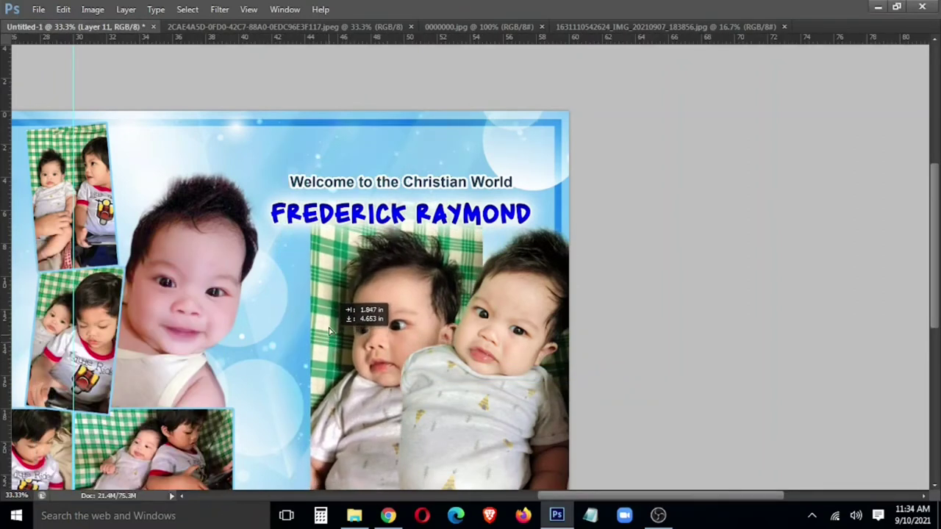
pyautogui.moveTo(329, 351); pyautogui.dragTo(329, 339)
pyautogui.moveTo(360, 407)
pyautogui.mouseDown()
pyautogui.moveTo(336, 406)
pyautogui.moveTo(356, 420)
pyautogui.mouseUp()
pyautogui.scroll(-1, 370, 380)
pyautogui.press('Return')
pyautogui.hotkey('shift', 'Right')
pyautogui.hotkey('shift', 'Right')
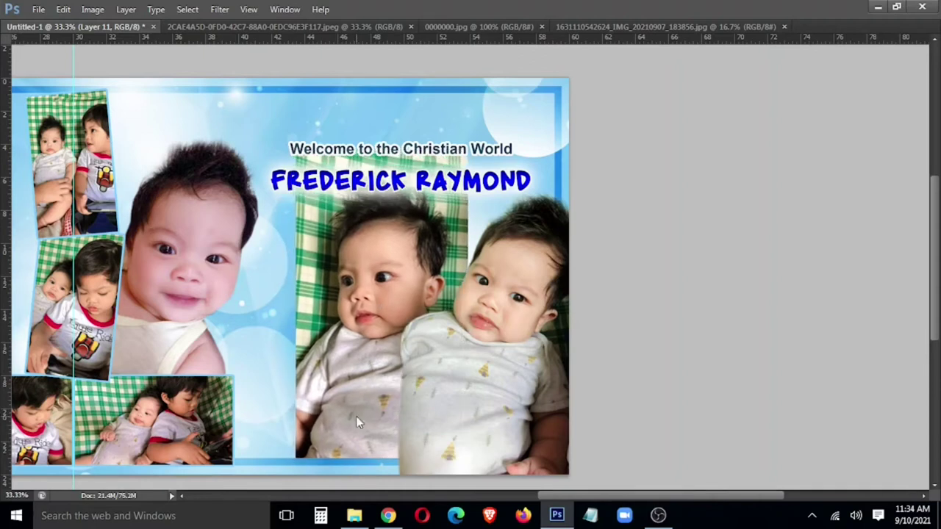
pyautogui.moveTo(445, 450)
pyautogui.mouseDown()
pyautogui.moveTo(302, 358)
pyautogui.moveTo(405, 175)
pyautogui.mouseUp()
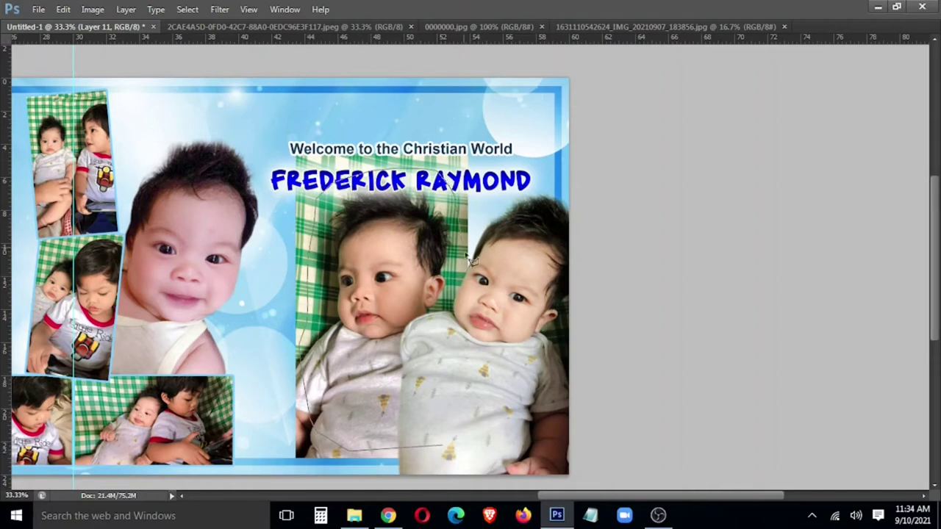
pyautogui.moveTo(486, 343)
pyautogui.mouseDown()
pyautogui.moveTo(457, 441)
pyautogui.moveTo(445, 448)
pyautogui.mouseUp()
# Feather the baby selection 10 px, invert it, and delete the surrounding plaid
pyautogui.rightClick(477, 169)
pyautogui.click(526, 209)
pyautogui.write('10')
pyautogui.press('Return')
pyautogui.rightClick(397, 245)
pyautogui.click(448, 287)
pyautogui.press('Return')
pyautogui.hotkey('ctrl', 'shift', 'i')
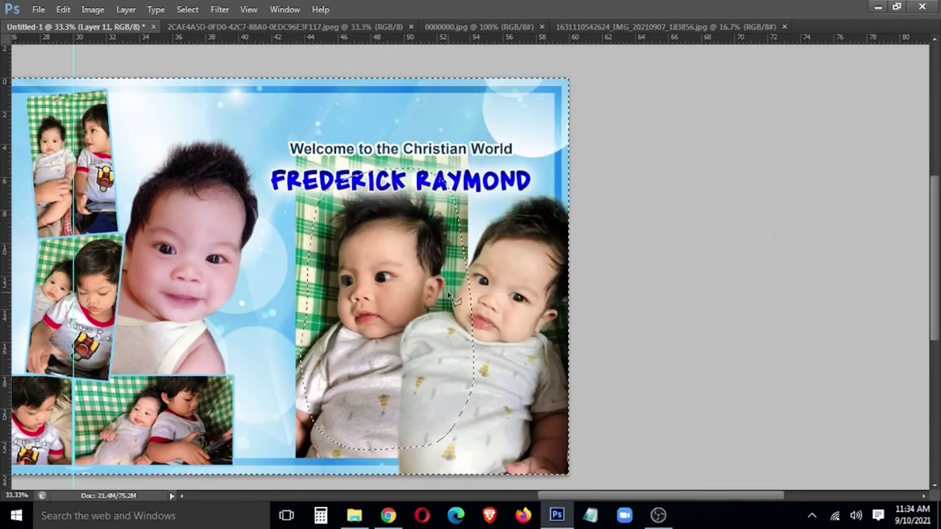
pyautogui.press('Delete')
pyautogui.hotkey('ctrl', 'd')
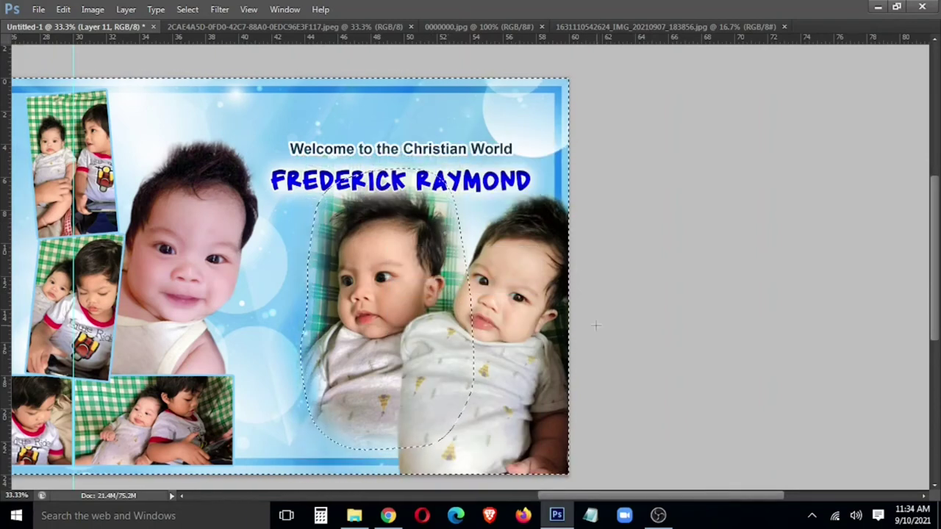
# Reposition the feathered baby photo beside the right baby, testing 50% then 90% opacity
pyautogui.moveTo(419, 265); pyautogui.dragTo(444, 259)
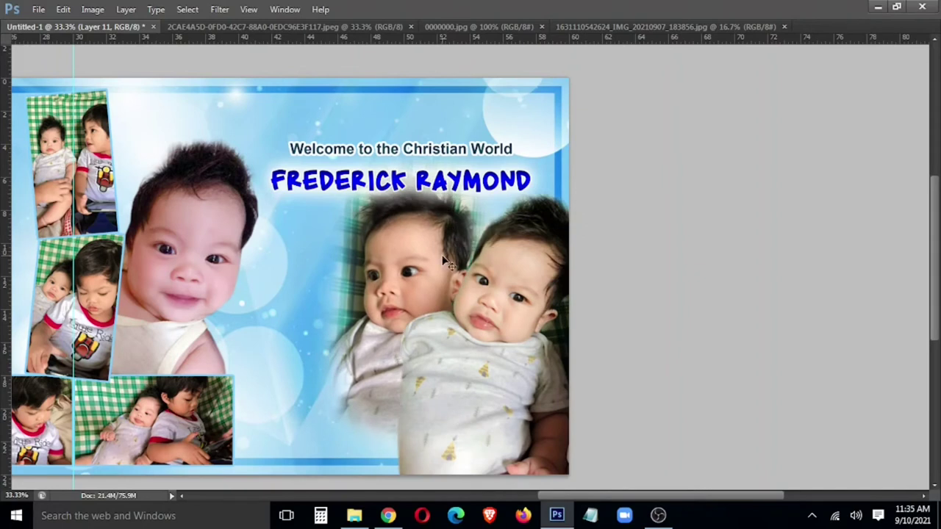
pyautogui.press('5')
pyautogui.press('9')
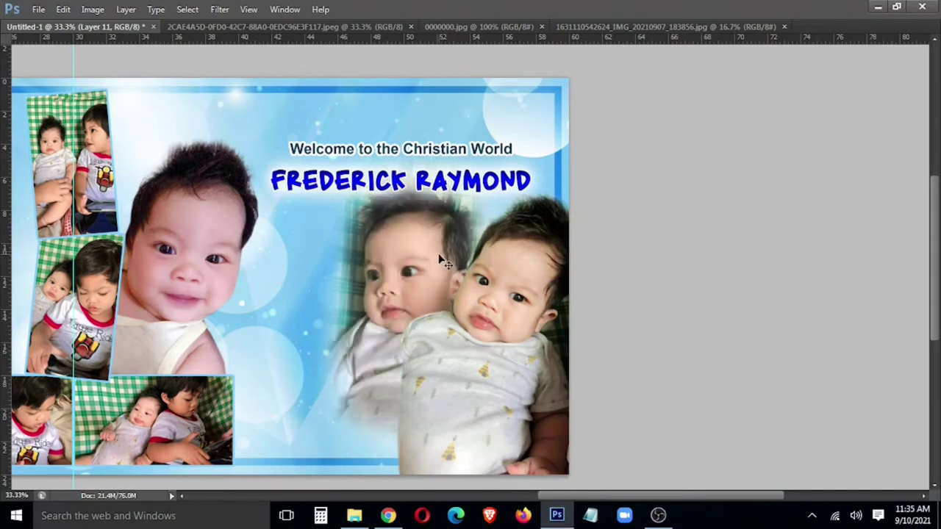
pyautogui.moveTo(316, 326); pyautogui.dragTo(559, 300)
pyautogui.moveTo(630, 342); pyautogui.dragTo(617, 334)
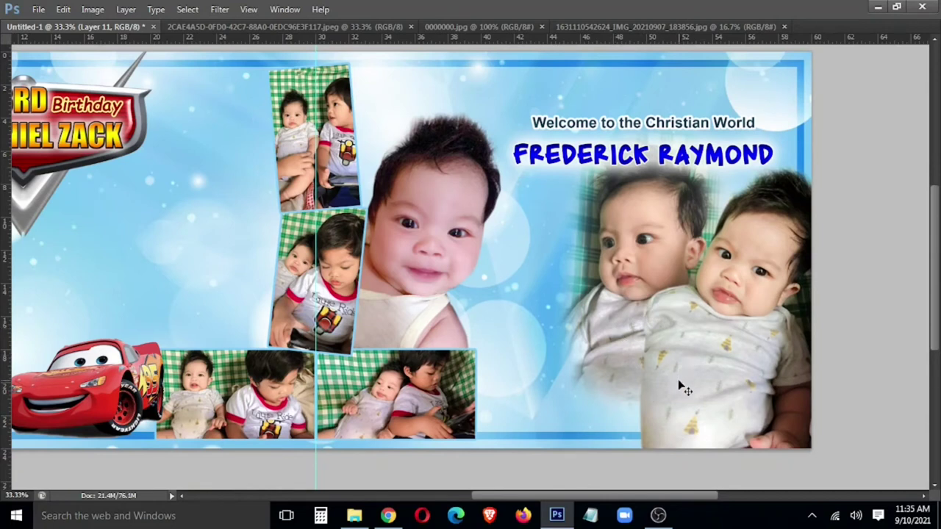
pyautogui.moveTo(601, 388); pyautogui.dragTo(671, 391)
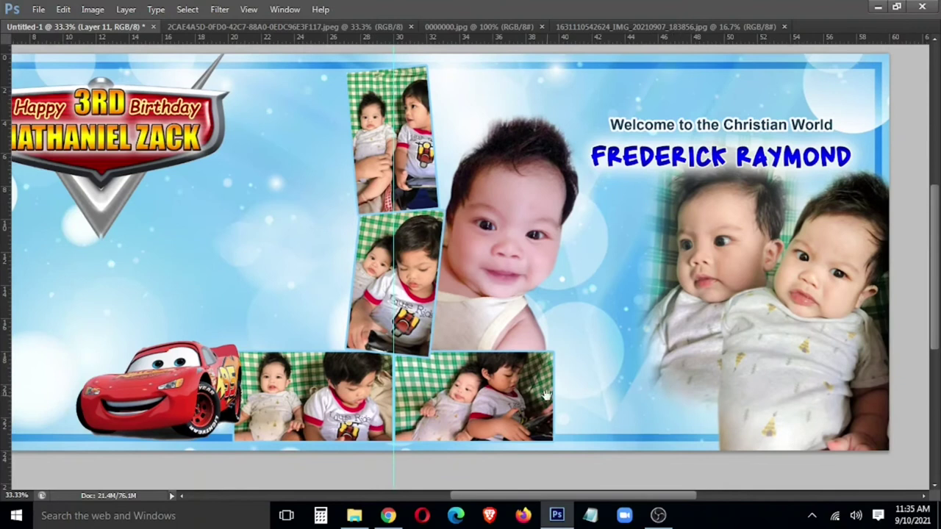
pyautogui.moveTo(547, 396); pyautogui.dragTo(699, 386)
pyautogui.moveTo(593, 348); pyautogui.dragTo(658, 349)
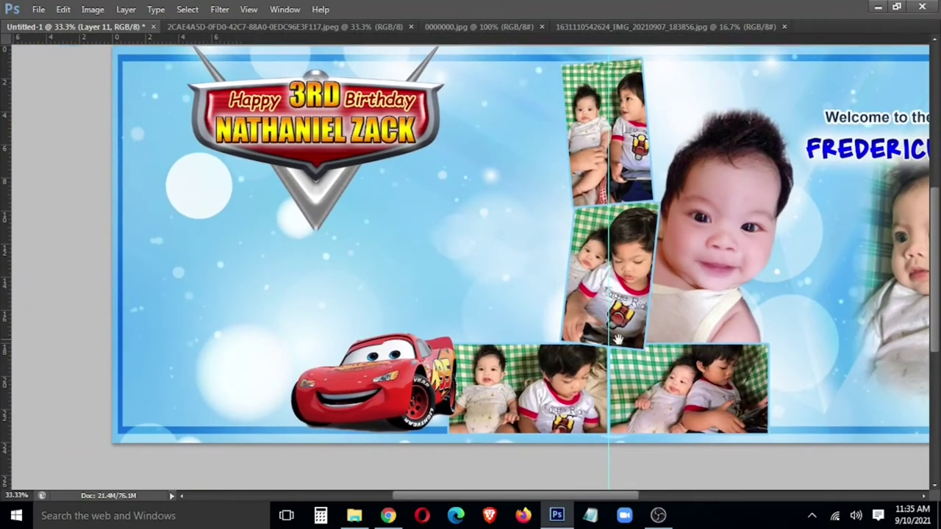
# Return to the Untitled-1 banner document and zoom out to fit it
pyautogui.click(334, 28)
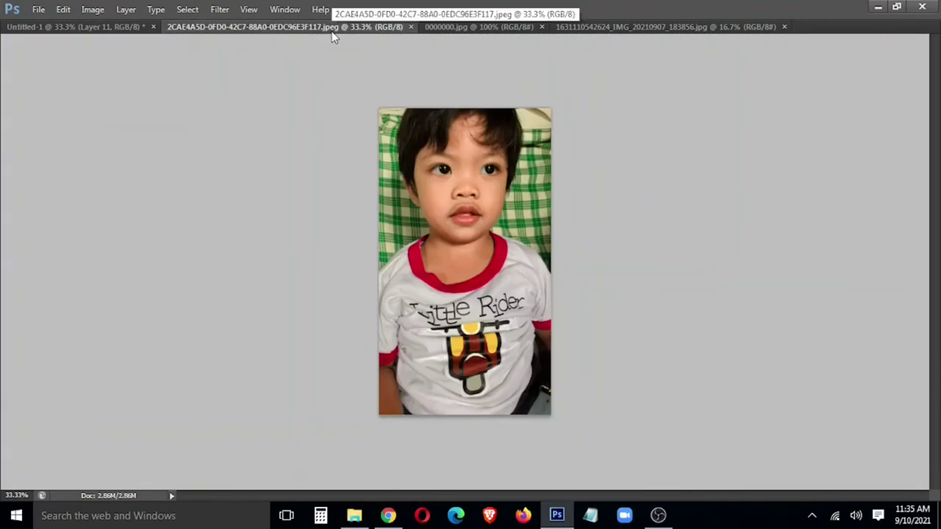
pyautogui.hotkey('ctrl', 'Tab')
pyautogui.hotkey('ctrl', 'Tab')
pyautogui.click(121, 28)
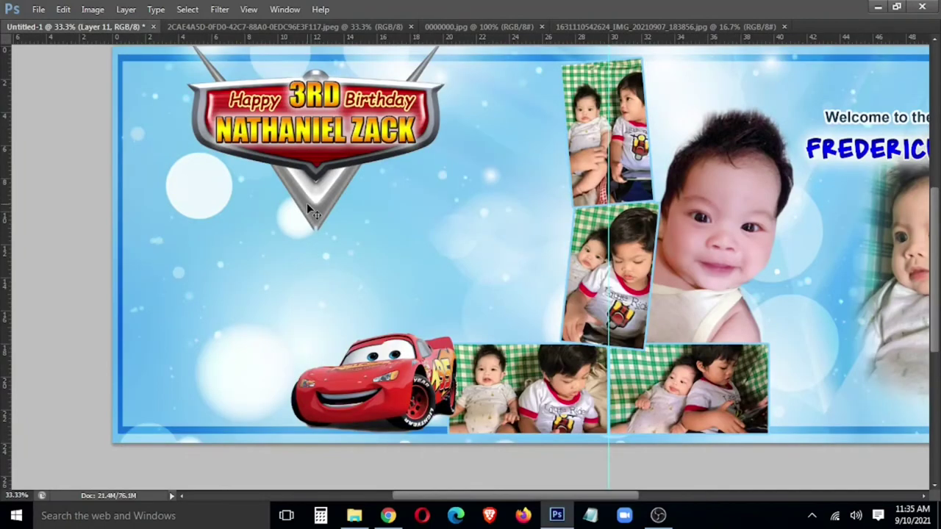
pyautogui.hotkey('ctrl', '-')
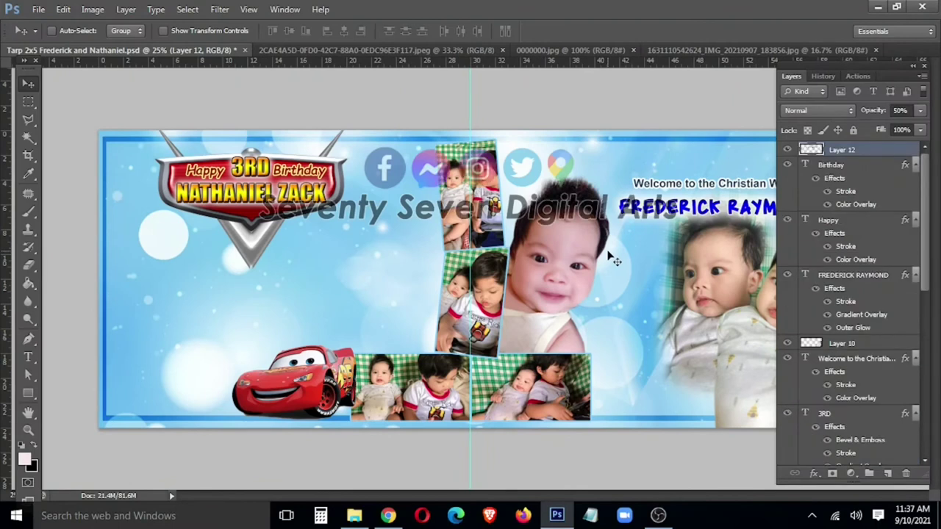
# Drag in the Seventy Seven Digital Arts watermark, enlarge it, and save the banner
pyautogui.moveTo(611, 252)
pyautogui.mouseDown()
pyautogui.moveTo(551, 316)
pyautogui.moveTo(540, 352)
pyautogui.mouseUp()
pyautogui.hotkey('ctrl', 't')
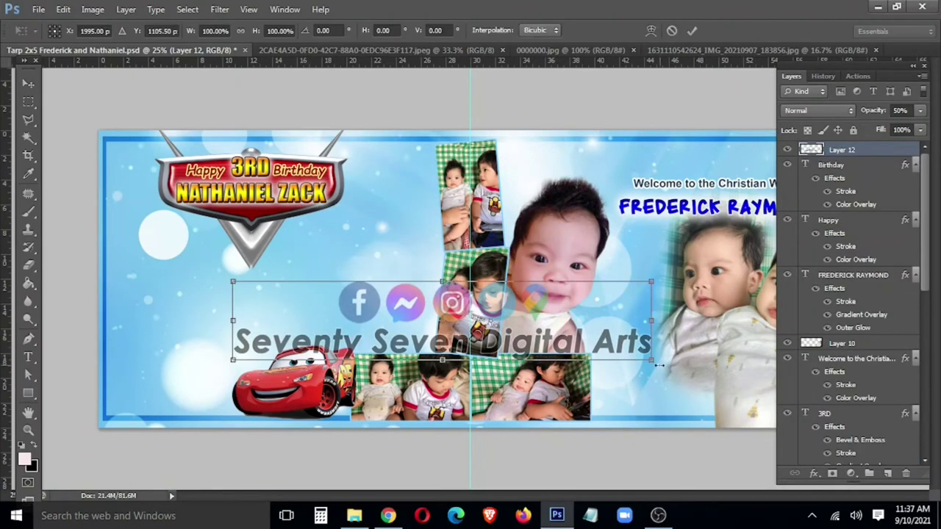
pyautogui.moveTo(652, 360); pyautogui.dragTo(698, 382)
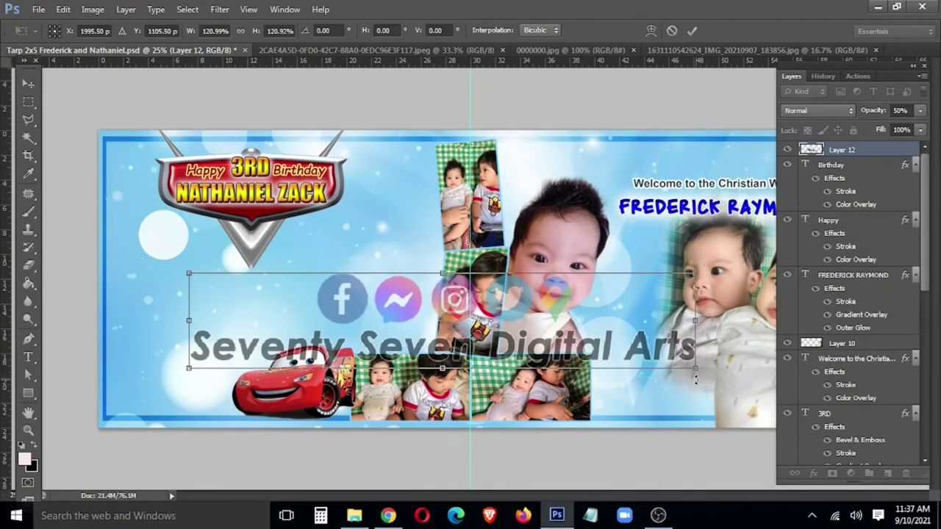
pyautogui.press('Return')
pyautogui.moveTo(634, 372); pyautogui.dragTo(643, 376)
pyautogui.hotkey('ctrl', 's')
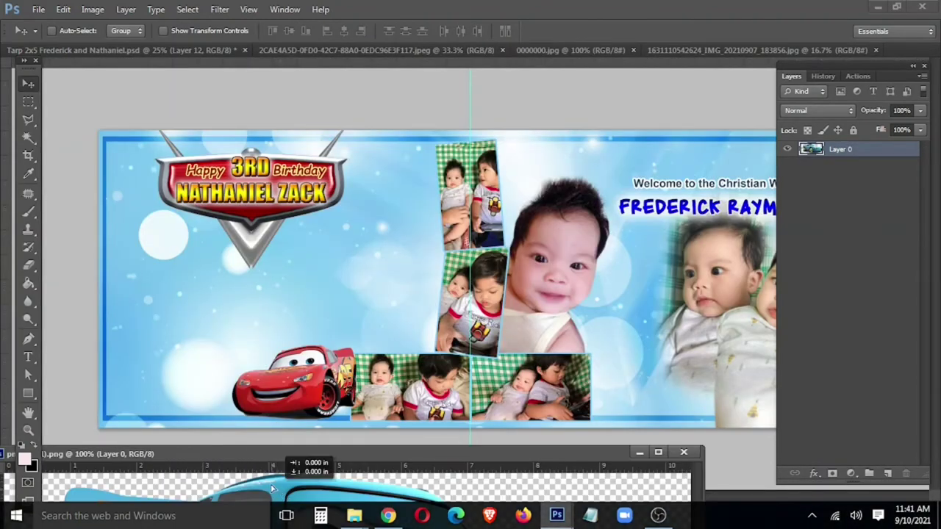
# Bring the blue car PNG onto the banner and shrink it
pyautogui.moveTo(286, 485)
pyautogui.mouseDown()
pyautogui.moveTo(247, 340)
pyautogui.moveTo(114, 349)
pyautogui.mouseUp()
pyautogui.click(683, 453)
pyautogui.hotkey('ctrl', 't')
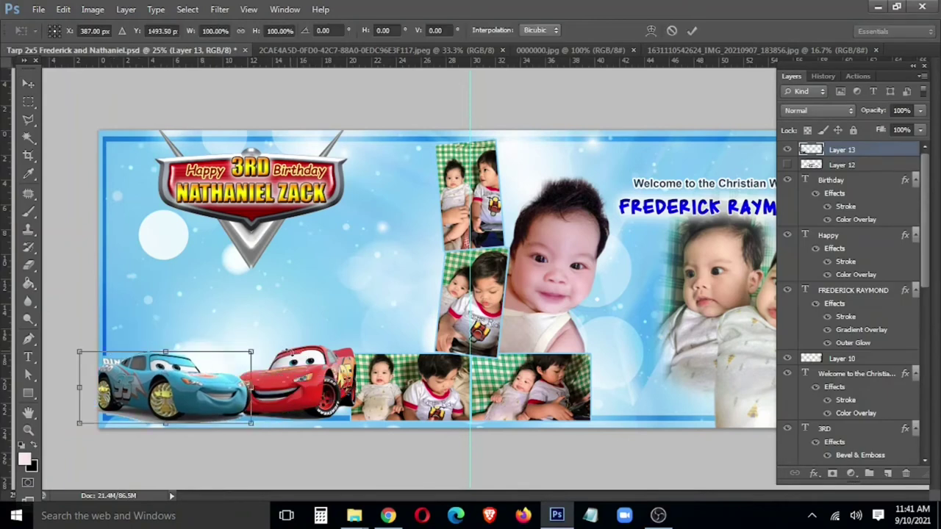
pyautogui.moveTo(258, 353); pyautogui.dragTo(216, 364)
pyautogui.press('Escape')
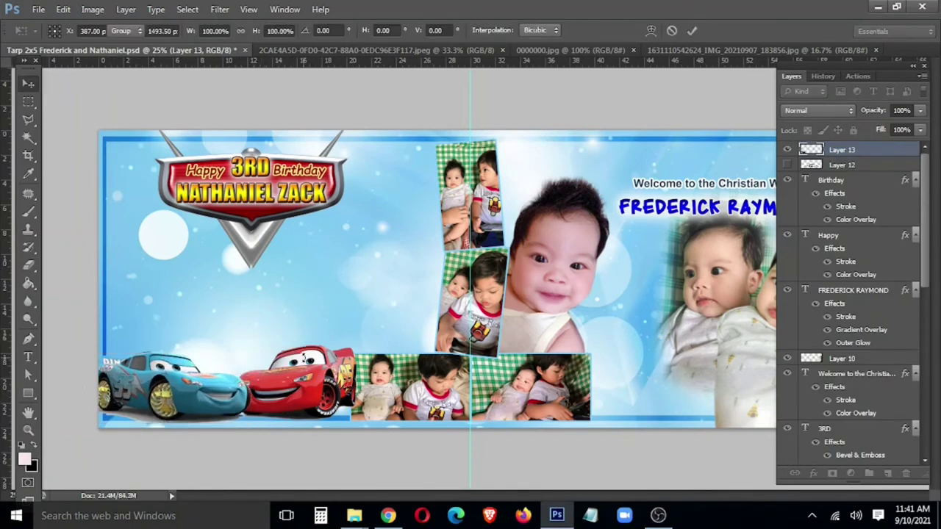
pyautogui.rightClick(317, 389)
pyautogui.click(346, 399)
pyautogui.hotkey('ctrl', 't')
pyautogui.moveTo(363, 346); pyautogui.dragTo(344, 350)
pyautogui.press('Return')
# Nudge the blue car left and the red car down-right so they sit snugly
pyautogui.rightClick(160, 384)
pyautogui.click(169, 388)
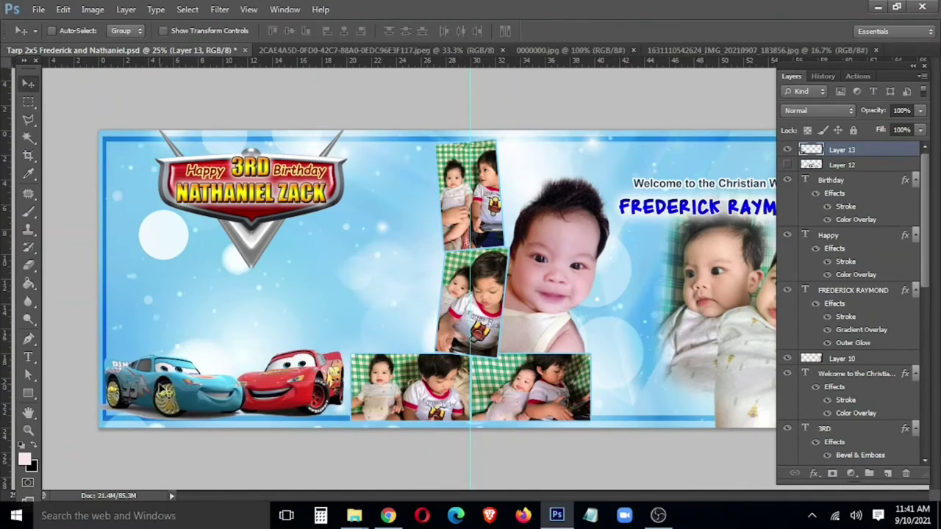
pyautogui.hotkey('shift', 'Left')
pyautogui.hotkey('shift', 'Left')
pyautogui.hotkey('shift', 'Left')
pyautogui.hotkey('shift', 'Left')
pyautogui.hotkey('shift', 'Left')
pyautogui.hotkey('shift', 'Left')
pyautogui.press('Right')
pyautogui.press('Right')
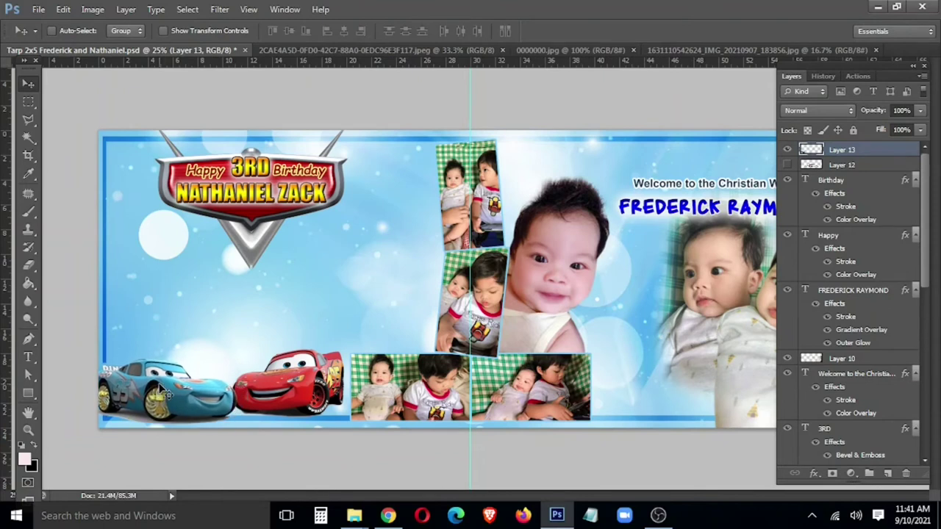
pyautogui.rightClick(294, 375)
pyautogui.click(312, 384)
pyautogui.hotkey('shift', 'Down')
pyautogui.hotkey('shift', 'Down')
pyautogui.hotkey('shift', 'Down')
pyautogui.hotkey('shift', 'Right')
pyautogui.hotkey('shift', 'Right')
pyautogui.hotkey('shift', 'Right')
pyautogui.hotkey('shift', 'Right')
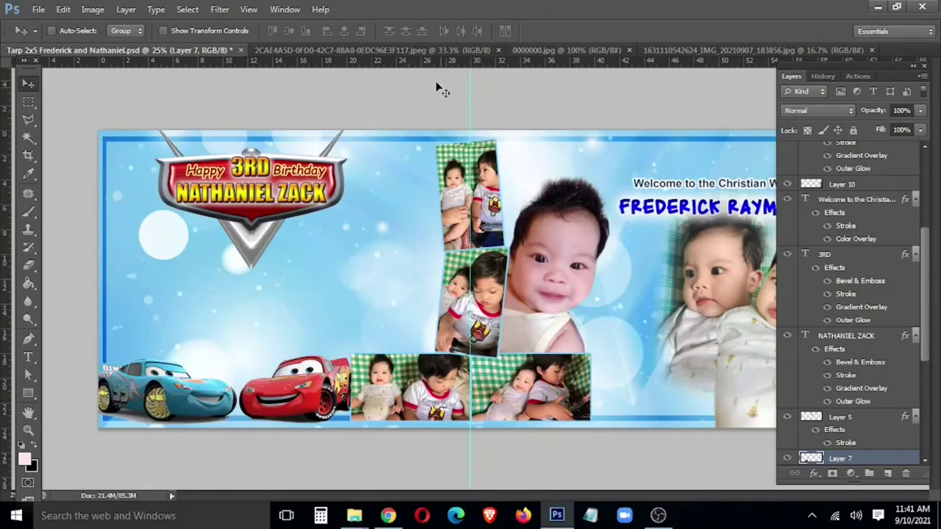
# Float the 2CAE4A5D Little Rider boy photo in its own window
pyautogui.click(410, 53)
pyautogui.click(764, 50)
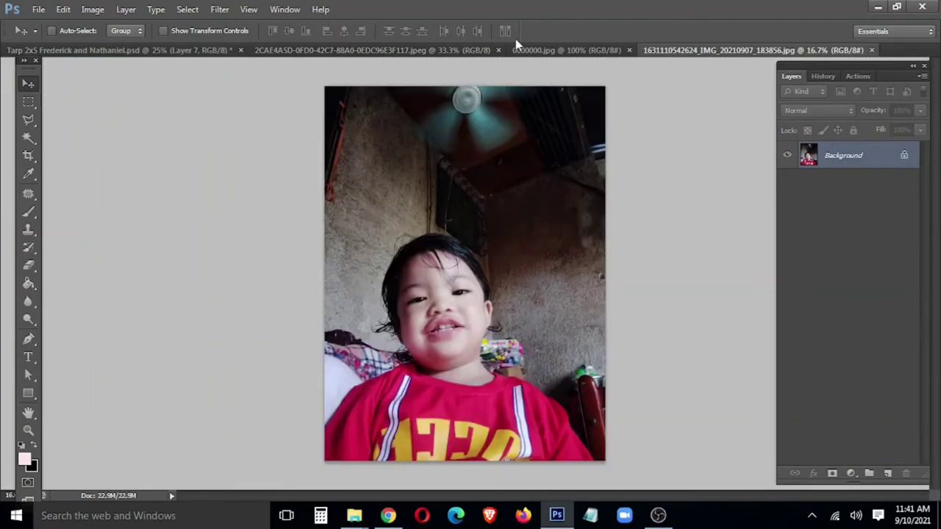
pyautogui.click(412, 50)
pyautogui.click(301, 279)
pyautogui.click(460, 199)
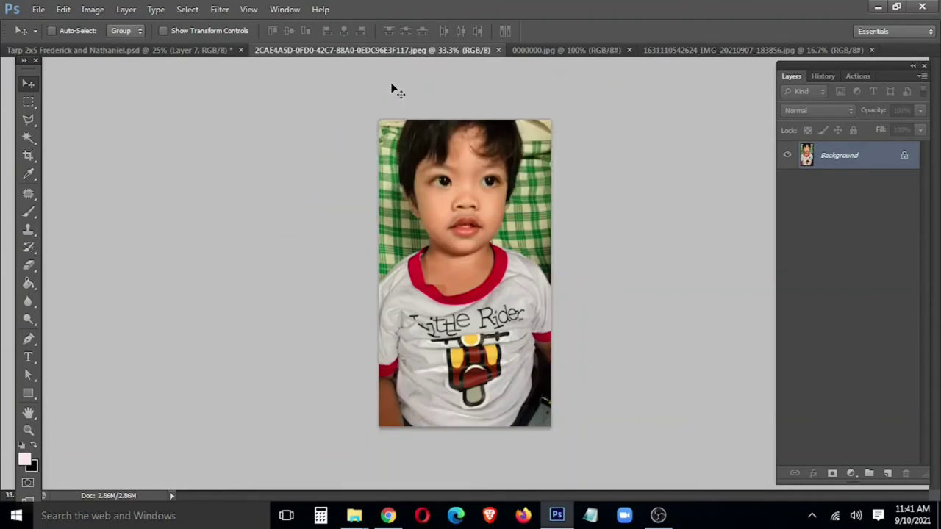
pyautogui.moveTo(395, 52); pyautogui.dragTo(44, 277)
pyautogui.click(147, 46)
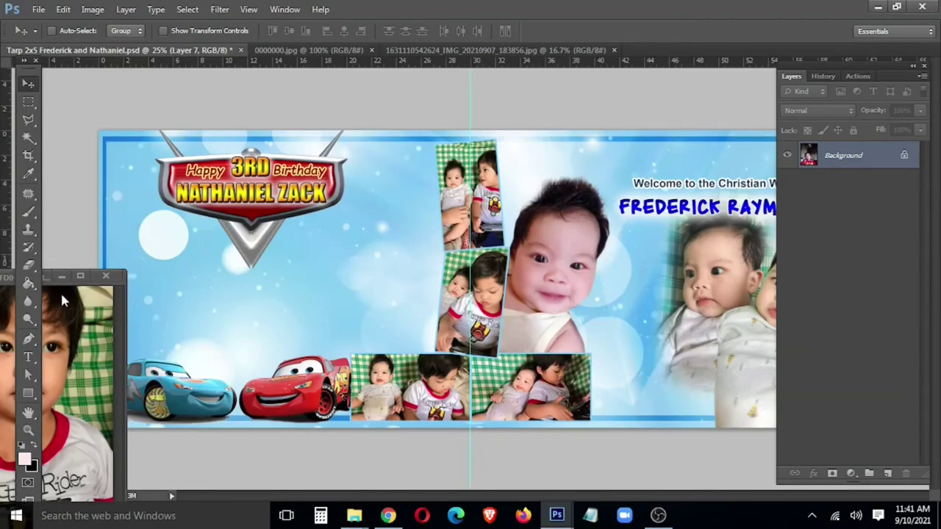
# Copy the boy photo onto the banner's left edge and scale it to about 83%
pyautogui.moveTo(60, 291)
pyautogui.mouseDown()
pyautogui.moveTo(165, 294)
pyautogui.moveTo(178, 262)
pyautogui.moveTo(171, 268)
pyautogui.mouseUp()
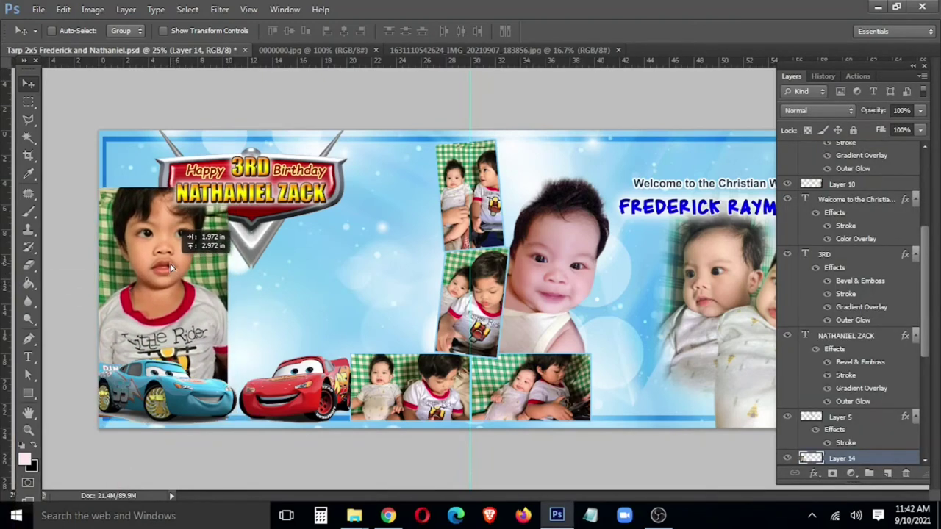
pyautogui.hotkey('ctrl', 't')
pyautogui.moveTo(227, 188); pyautogui.dragTo(205, 226)
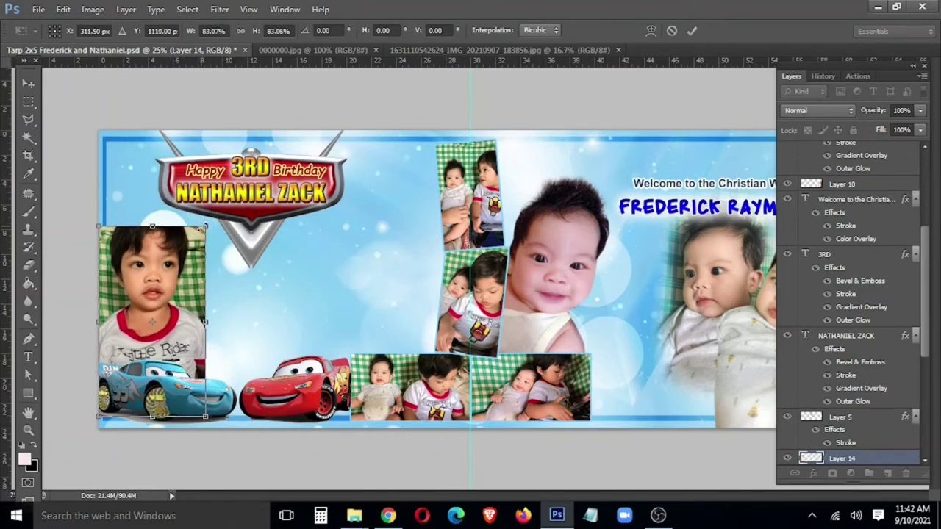
pyautogui.press('Return')
pyautogui.click(433, 50)
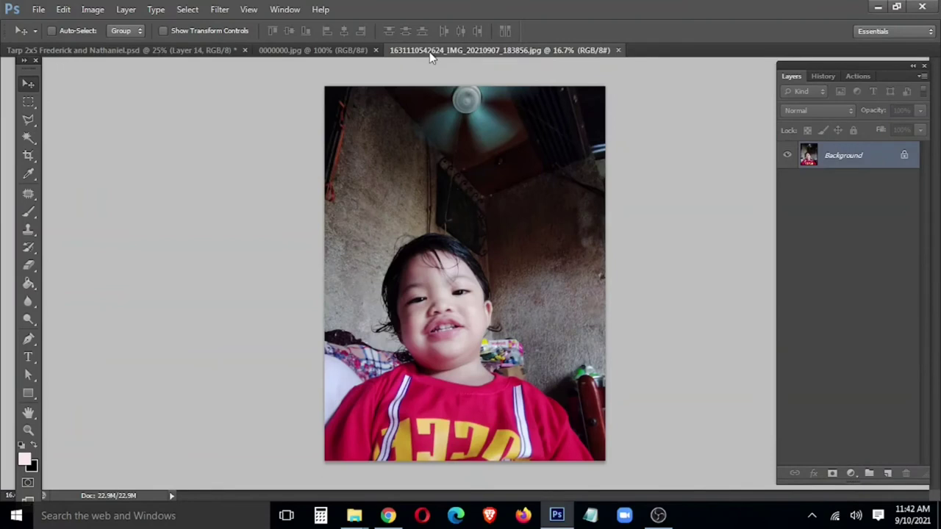
pyautogui.click(155, 51)
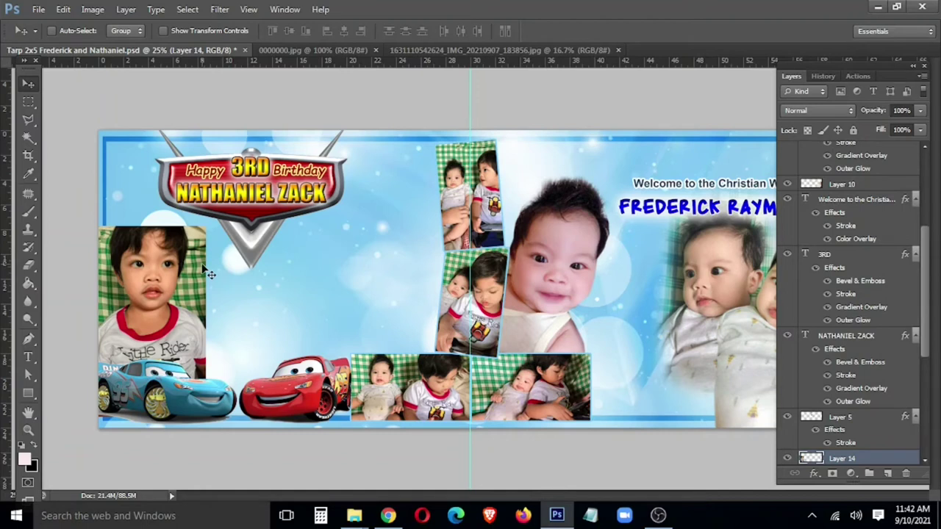
# Copy a strip across the top of the boy photo onto its own layer
pyautogui.rightClick(176, 249)
pyautogui.click(188, 252)
pyautogui.press('m')
pyautogui.moveTo(105, 215)
pyautogui.mouseDown()
pyautogui.moveTo(152, 243)
pyautogui.moveTo(187, 247)
pyautogui.mouseUp()
pyautogui.rightClick(156, 233)
pyautogui.click(218, 350)
# Flip the copied strip vertically and place it above the boy's head
pyautogui.hotkey('ctrl', 't')
pyautogui.rightClick(156, 233)
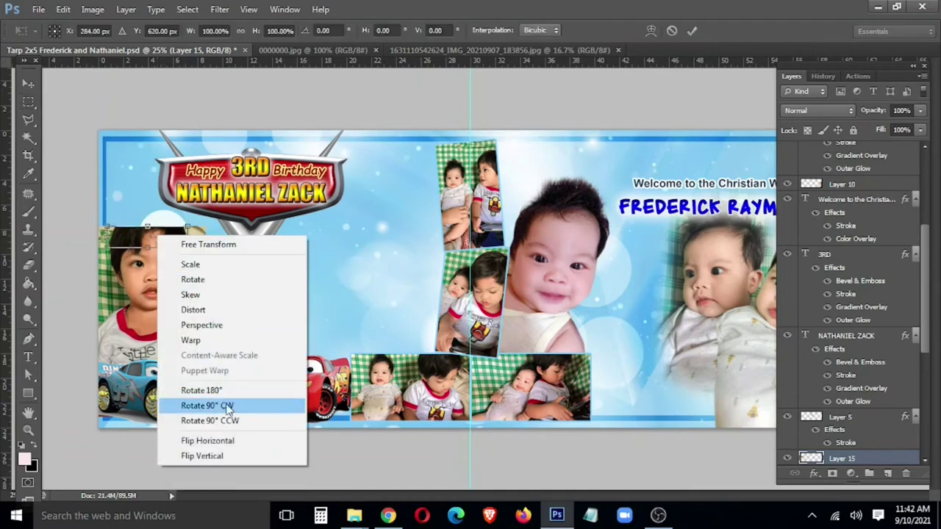
pyautogui.click(202, 455)
pyautogui.moveTo(166, 246); pyautogui.dragTo(167, 215)
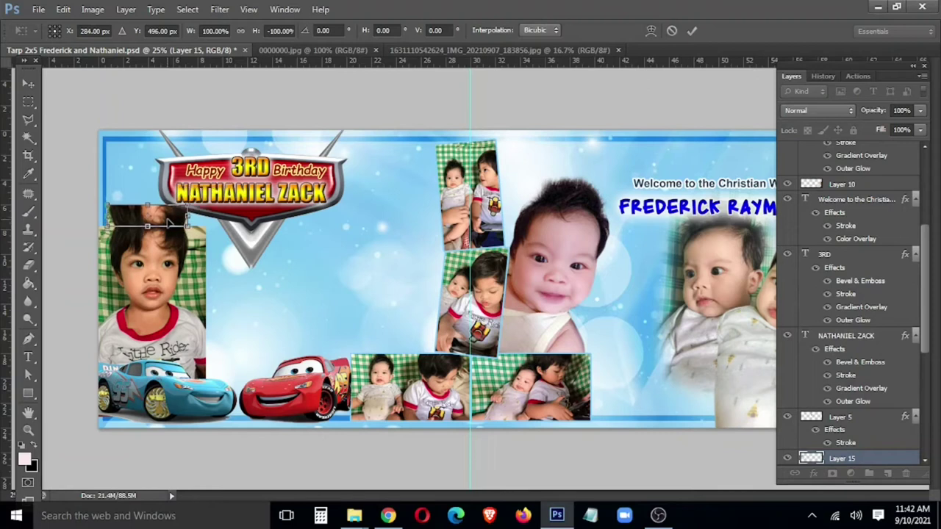
pyautogui.press('Return')
# Hide the rulers and nudge the boy photo layer slightly down and left
pyautogui.rightClick(145, 281)
pyautogui.press('v')
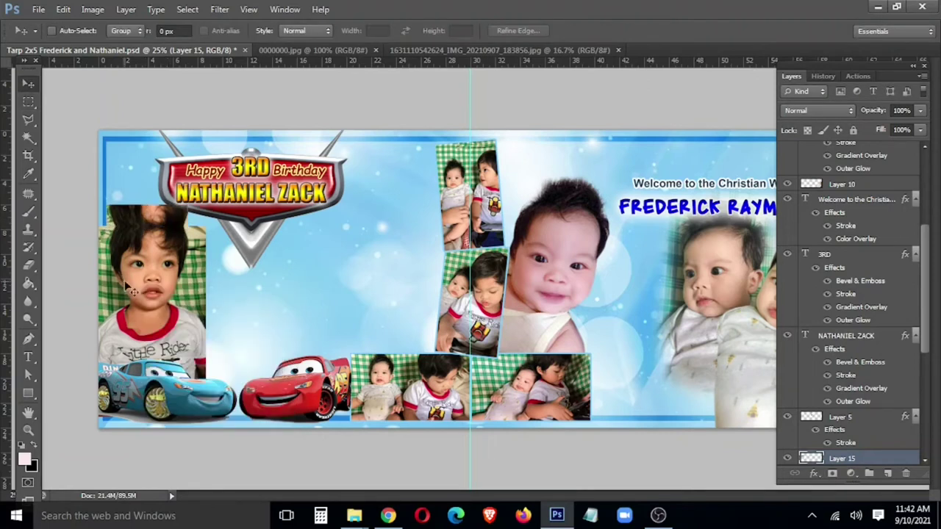
pyautogui.click(161, 323)
pyautogui.hotkey('ctrl', 'r')
pyautogui.moveTo(156, 272); pyautogui.dragTo(145, 291)
# Zoom in on the boy's face and shirt to prepare for retouching
pyautogui.hotkey('ctrl', '+')
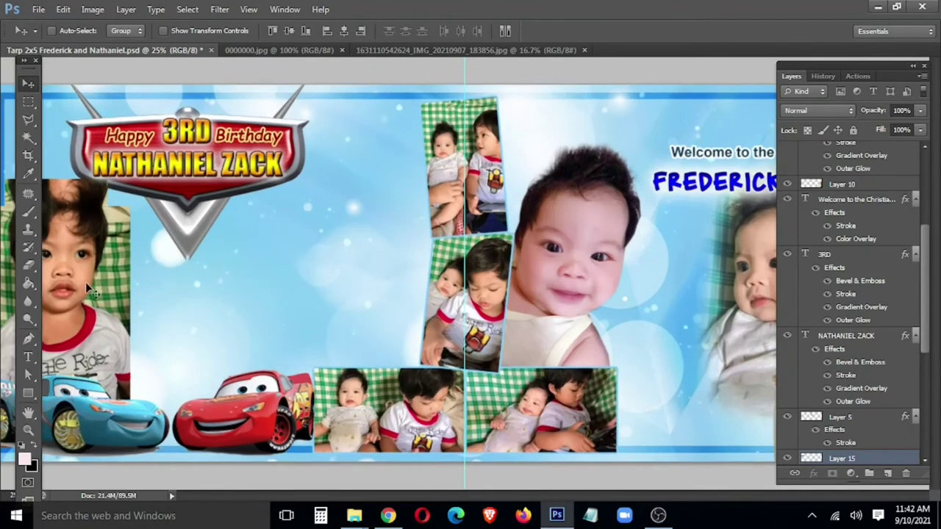
pyautogui.hotkey('ctrl', '+')
pyautogui.hotkey('ctrl', '+')
pyautogui.hotkey('ctrl', '+')
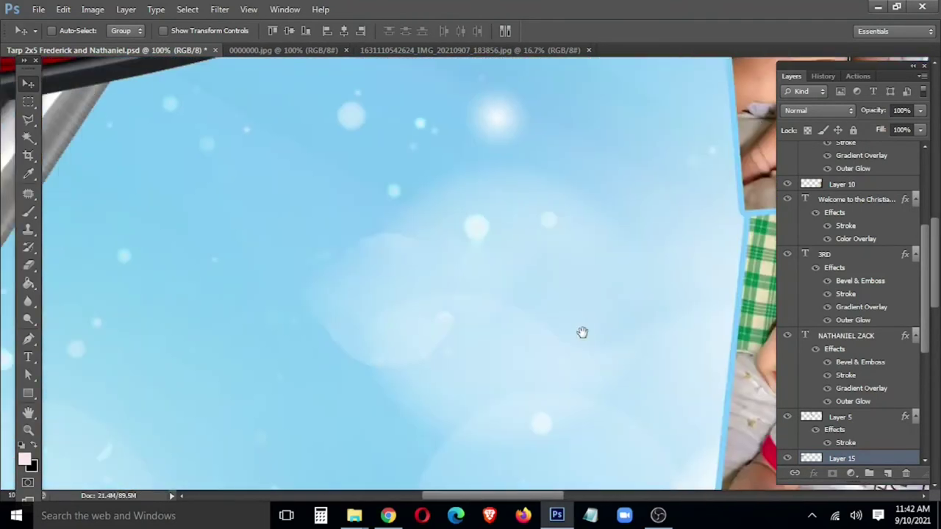
pyautogui.scroll(5, 582, 331)
pyautogui.press('s')
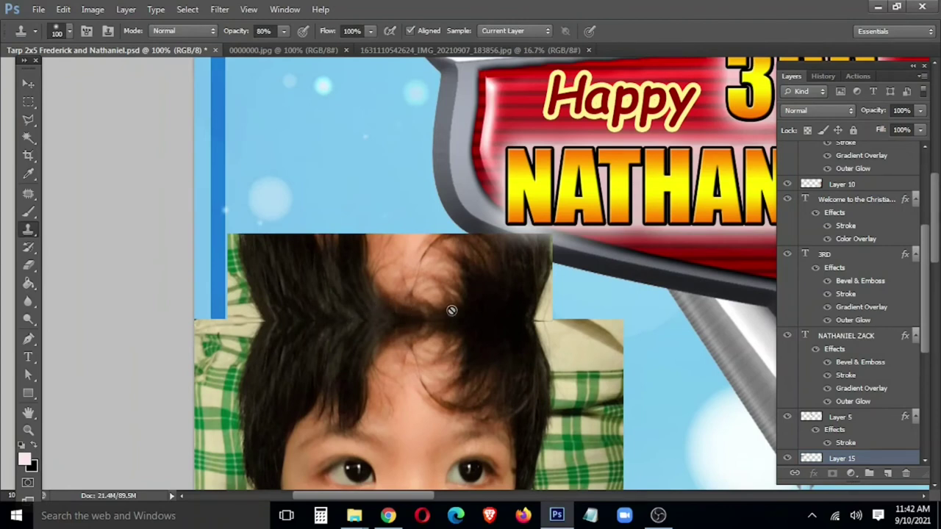
pyautogui.press('l')
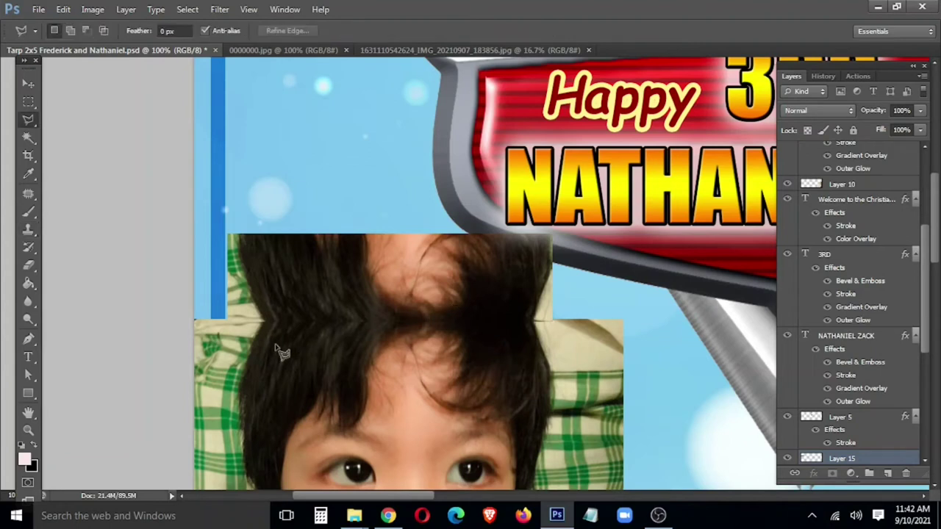
pyautogui.moveTo(266, 345); pyautogui.dragTo(308, 219)
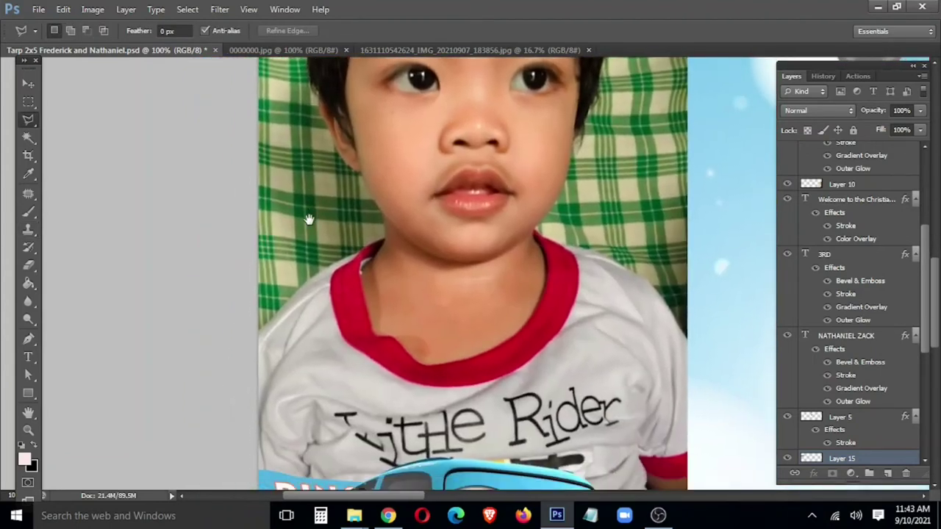
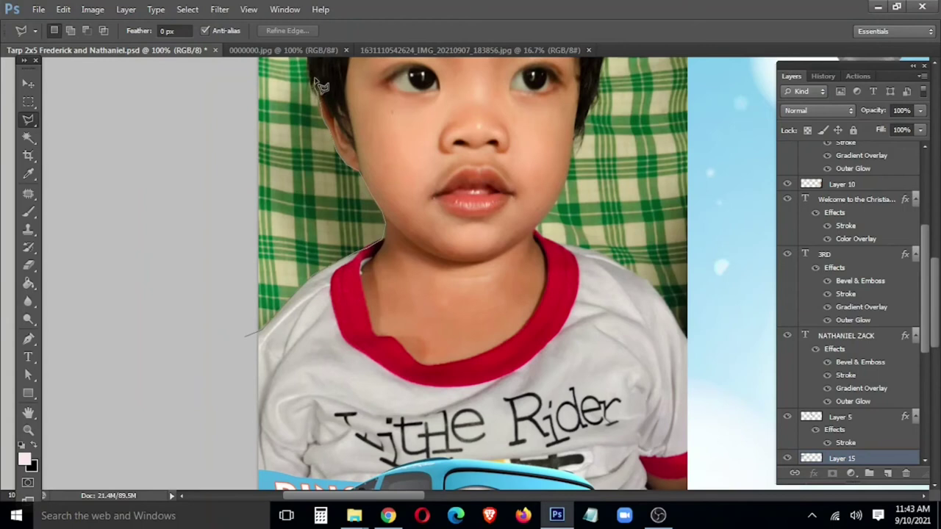
# Trace a polygonal lasso outline around the boy's hair, face and shirt, extending past the photo's left edge
pyautogui.moveTo(321, 86); pyautogui.dragTo(297, 337)
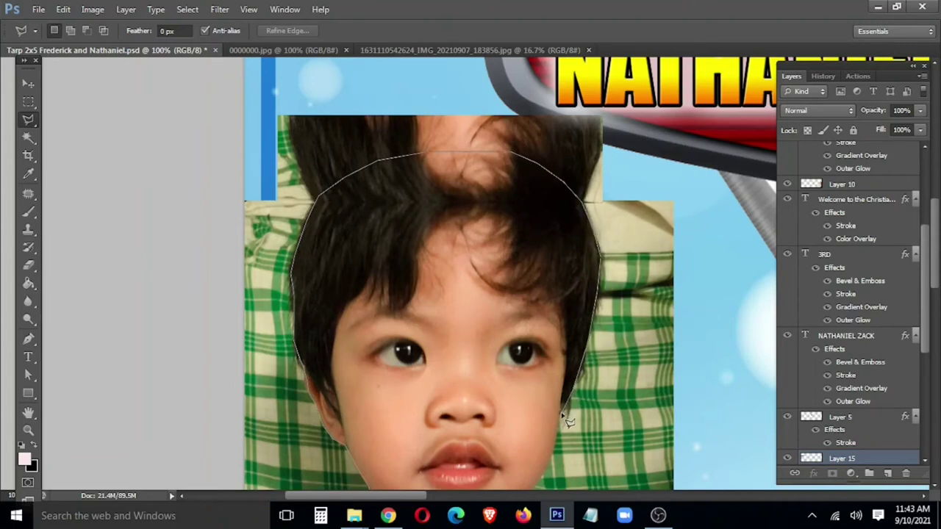
pyautogui.moveTo(562, 432); pyautogui.dragTo(508, 261)
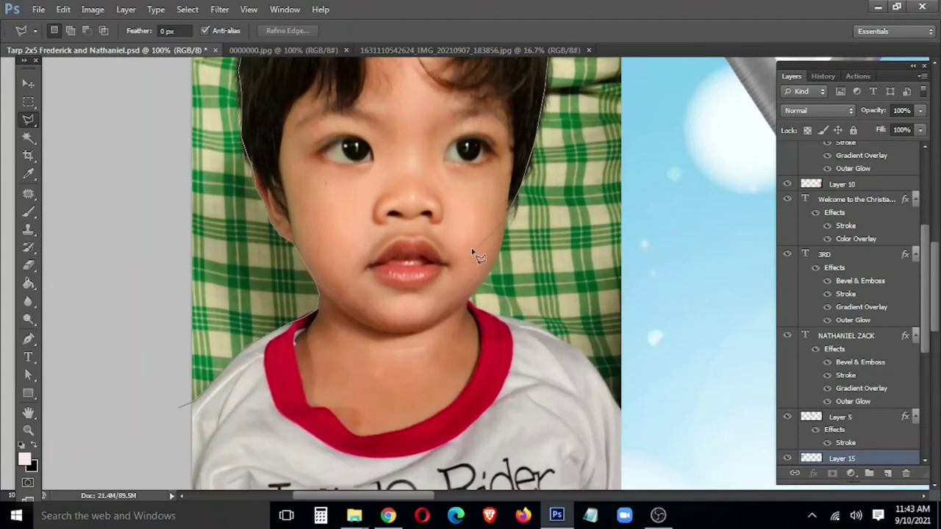
pyautogui.scroll(2, 474, 254)
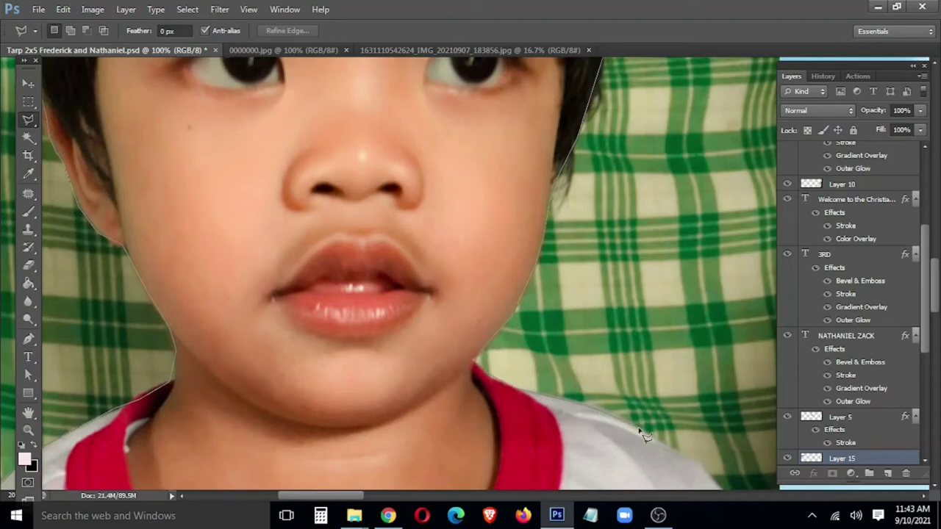
pyautogui.moveTo(641, 433); pyautogui.dragTo(392, 178)
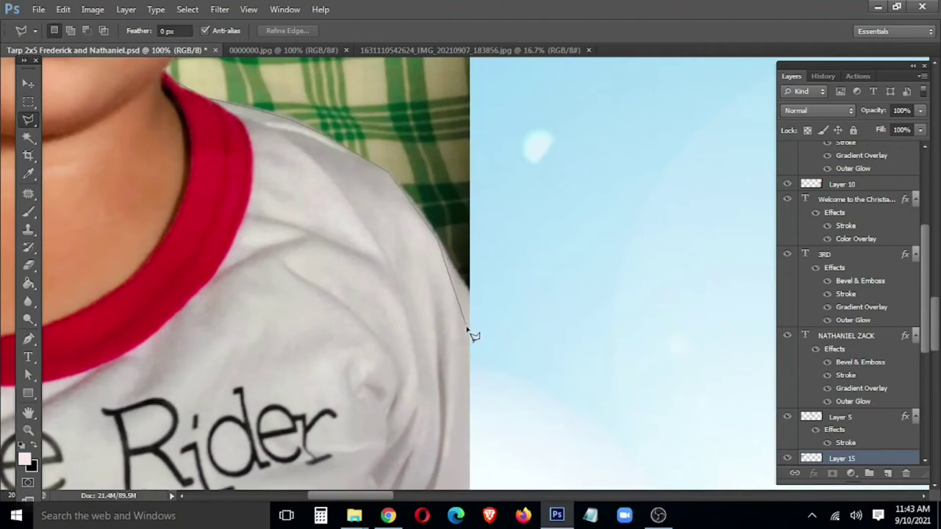
pyautogui.moveTo(474, 336); pyautogui.dragTo(500, 245)
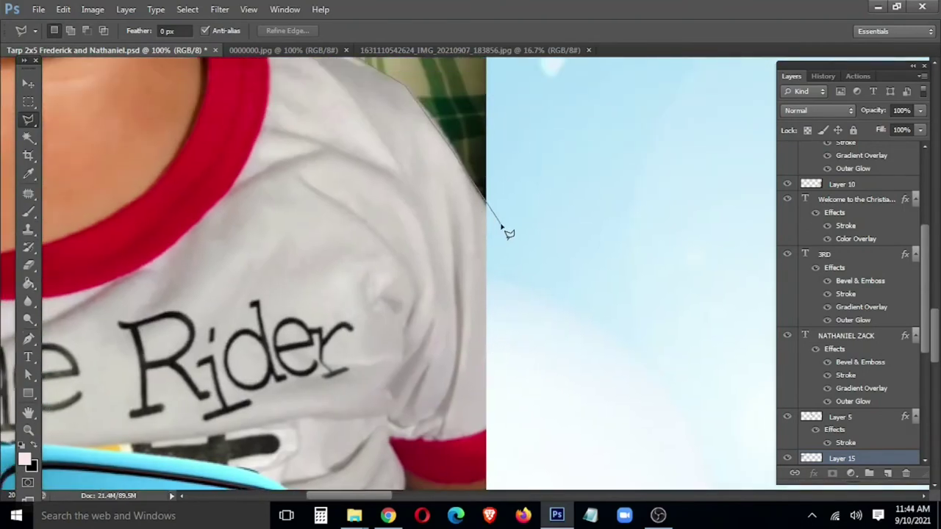
pyautogui.hotkey('ctrl', '-')
pyautogui.hotkey('ctrl', '-')
pyautogui.hotkey('ctrl', '-')
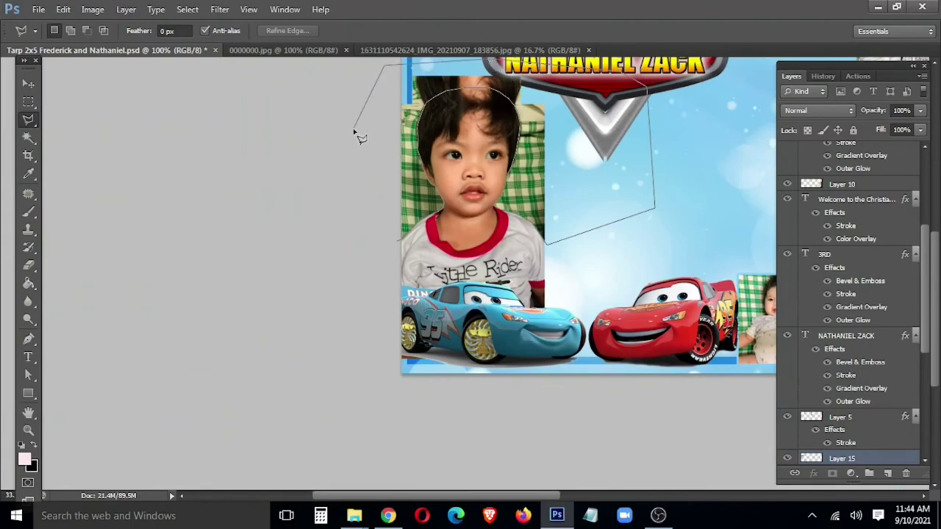
pyautogui.click(374, 259)
# Feather the selection, merge Layer 14 into Layer 15, and delete the green plaid backdrop
pyautogui.rightClick(550, 158)
pyautogui.click(588, 195)
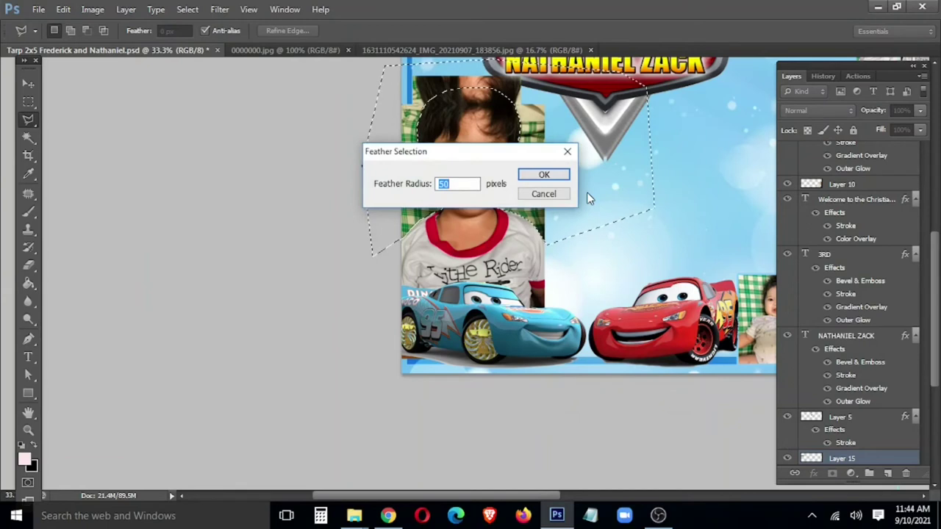
pyautogui.press('Return')
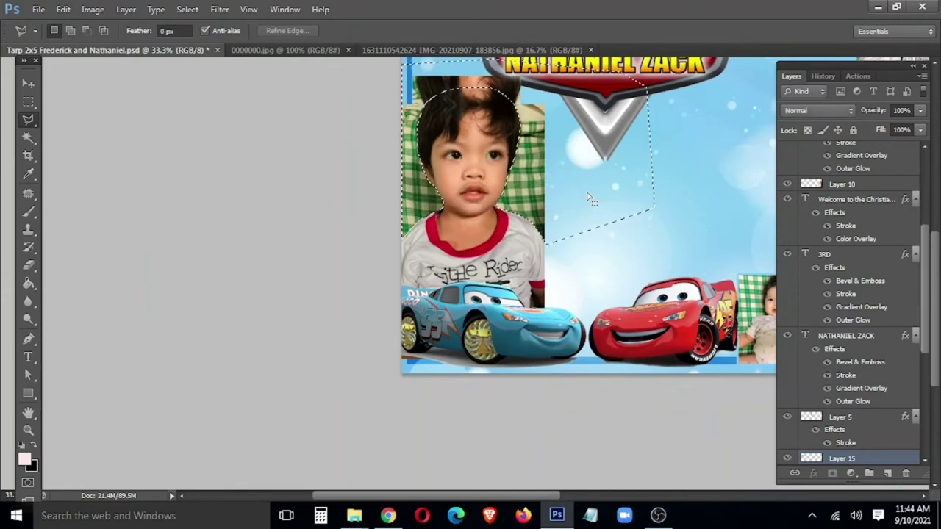
pyautogui.scroll(-2, 846, 411)
pyautogui.keyDown('shift'); pyautogui.click(823, 413); pyautogui.keyUp('shift')
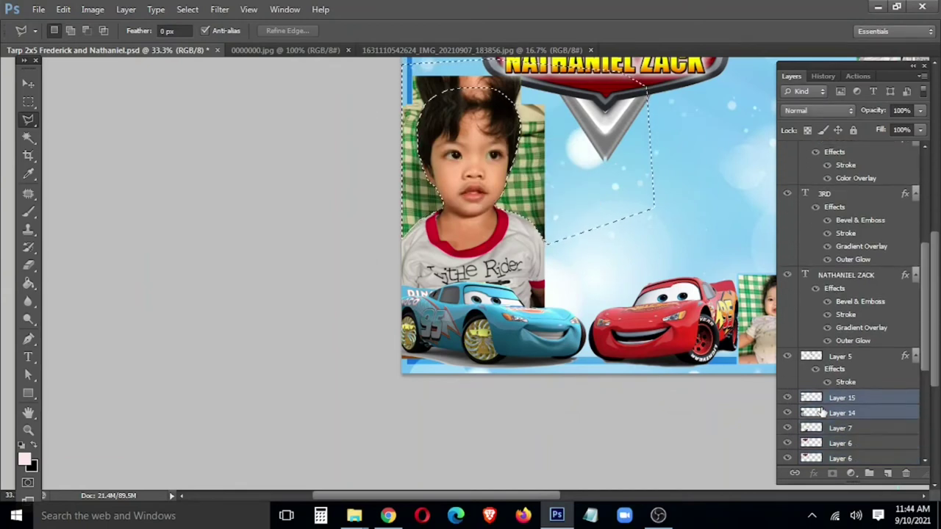
pyautogui.hotkey('ctrl', 'e')
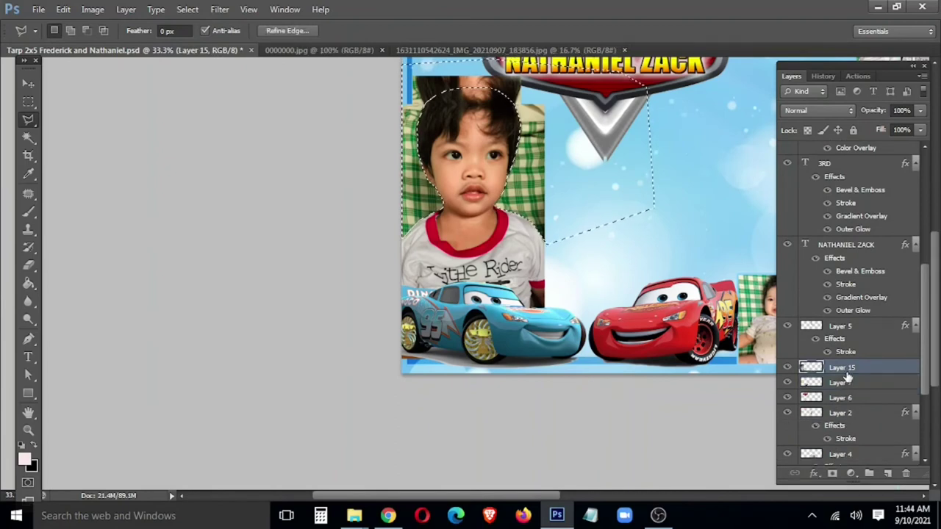
pyautogui.press('Delete')
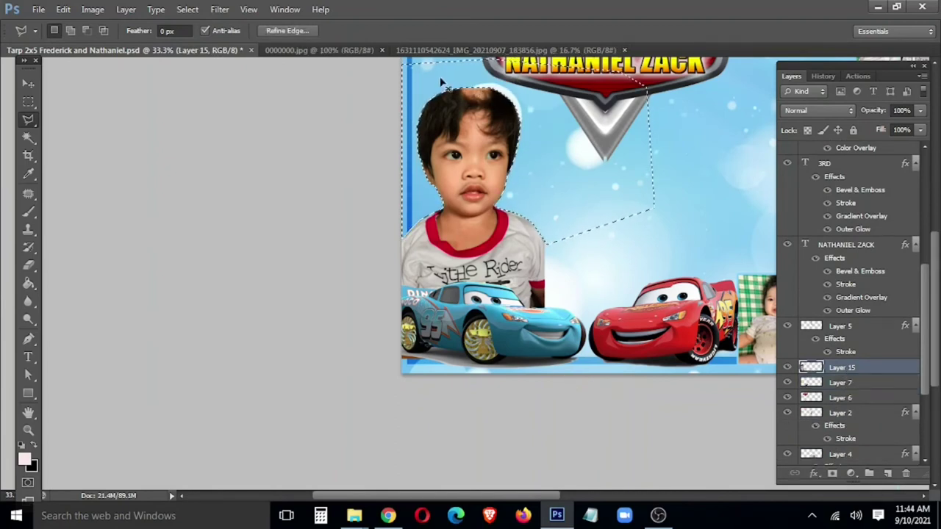
# Zoom in on the hair and clone sampled hair over the top of the head with a size-45 Clone Stamp
pyautogui.hotkey('ctrl', '+')
pyautogui.hotkey('ctrl', '+')
pyautogui.scroll(3, 412, 220)
pyautogui.scroll(3, 397, 258)
pyautogui.scroll(2, 383, 294)
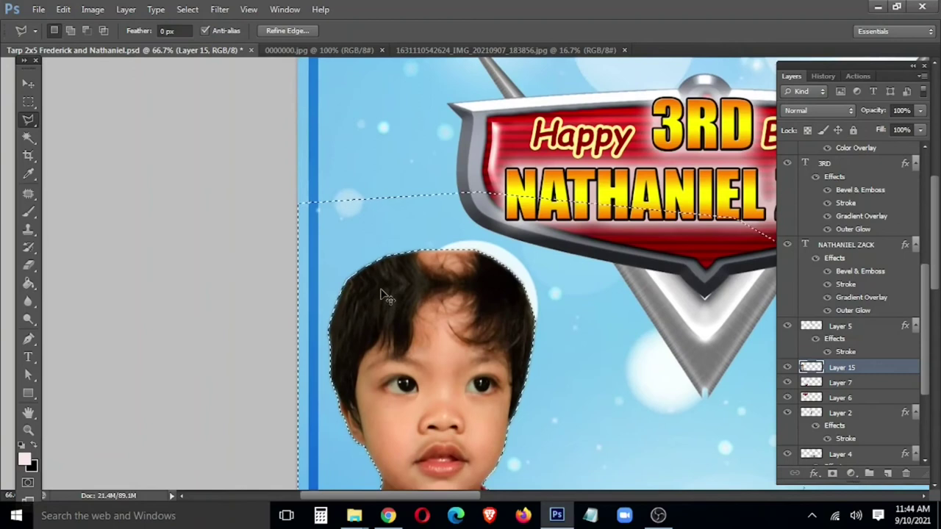
pyautogui.hotkey('ctrl', '+')
pyautogui.hotkey('ctrl', '+')
pyautogui.hotkey('ctrl', '+')
pyautogui.moveTo(294, 326); pyautogui.dragTo(547, 391)
pyautogui.press('s')
pyautogui.moveTo(449, 434); pyautogui.dragTo(499, 324)
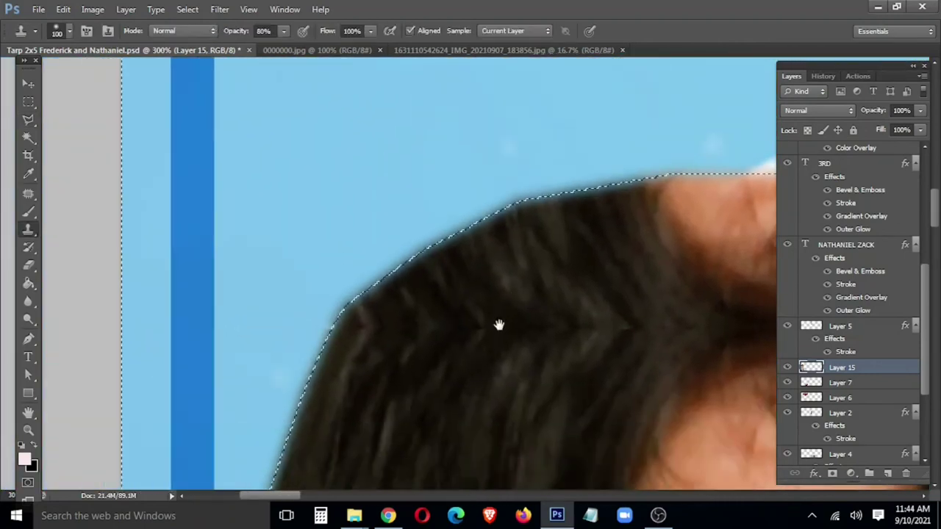
pyautogui.press('[')
pyautogui.press('[')
pyautogui.press('[')
pyautogui.press('[')
pyautogui.press('[')
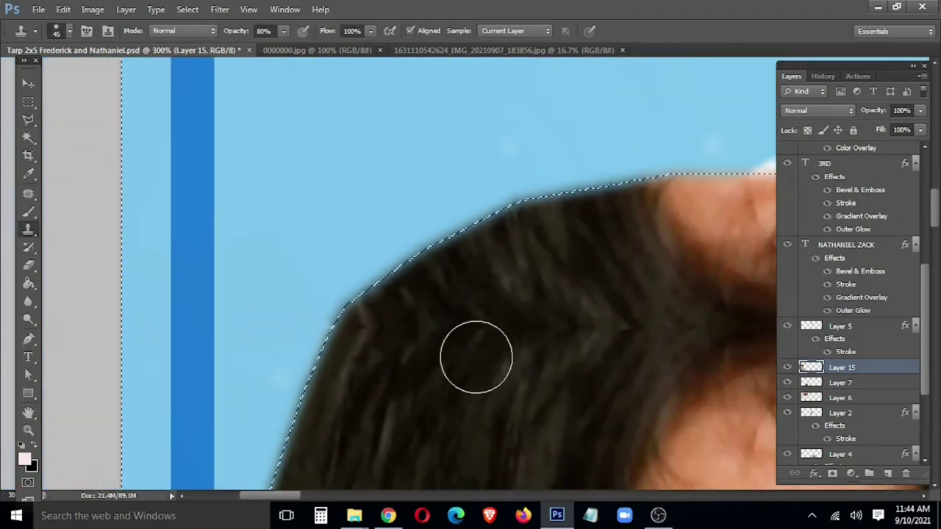
pyautogui.keyDown('alt'); pyautogui.click(458, 367); pyautogui.keyUp('alt')
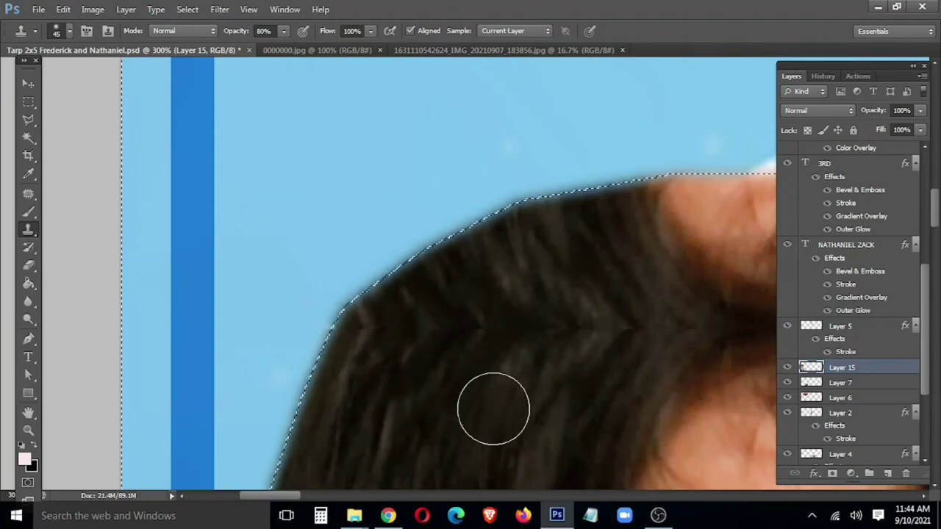
pyautogui.moveTo(464, 397)
pyautogui.mouseDown()
pyautogui.moveTo(514, 326)
pyautogui.moveTo(451, 410)
pyautogui.mouseUp()
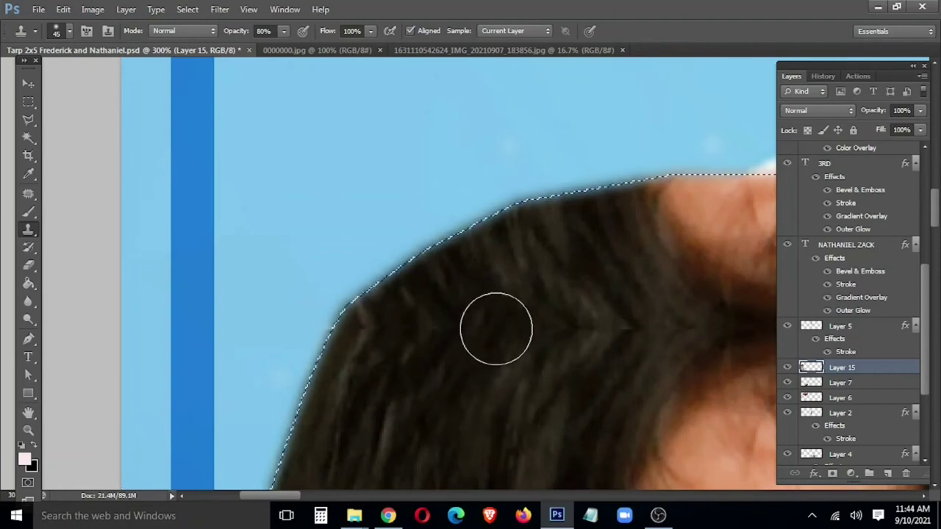
# Clone dark hair over the light, bald-looking patches along the top of the boy's head
pyautogui.keyDown('alt'); pyautogui.click(362, 382); pyautogui.keyUp('alt')
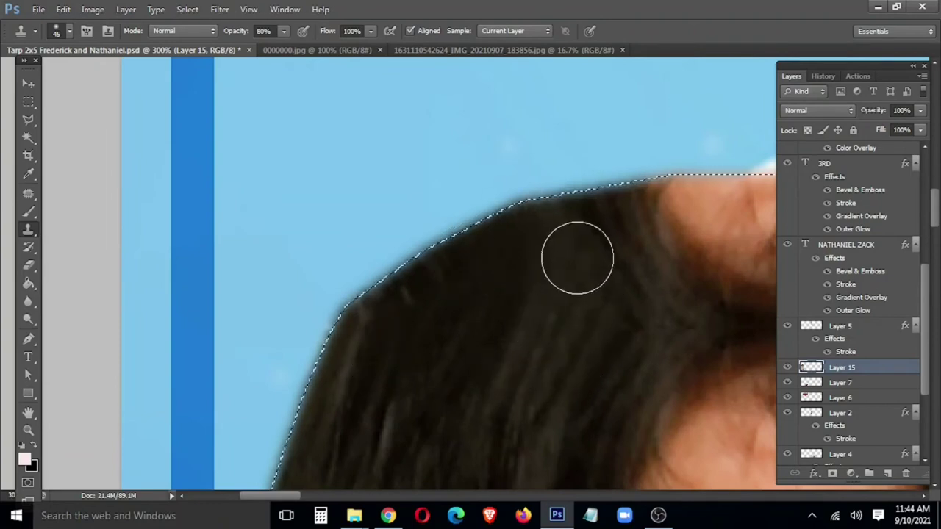
pyautogui.moveTo(629, 300); pyautogui.dragTo(435, 280)
pyautogui.keyDown('alt'); pyautogui.click(659, 244); pyautogui.keyUp('alt')
pyautogui.moveTo(630, 204)
pyautogui.mouseDown()
pyautogui.moveTo(580, 147)
pyautogui.moveTo(621, 184)
pyautogui.moveTo(605, 211)
pyautogui.moveTo(514, 212)
pyautogui.moveTo(496, 200)
pyautogui.moveTo(470, 213)
pyautogui.mouseUp()
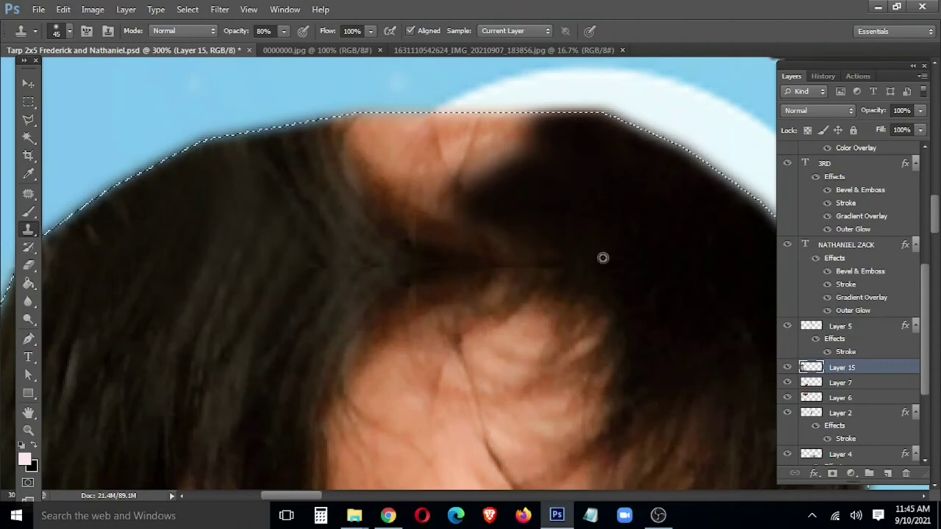
pyautogui.moveTo(529, 231)
pyautogui.mouseDown()
pyautogui.moveTo(478, 233)
pyautogui.moveTo(420, 185)
pyautogui.moveTo(388, 204)
pyautogui.moveTo(329, 197)
pyautogui.mouseUp()
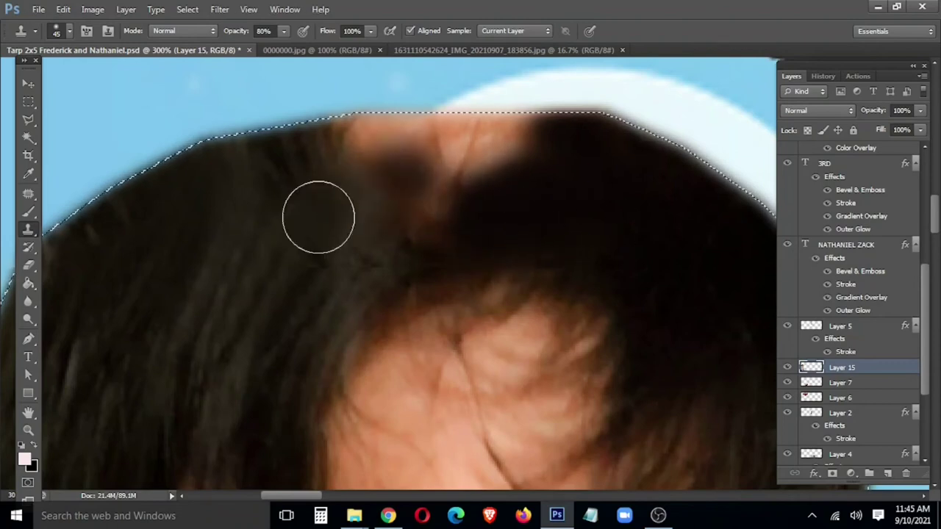
pyautogui.keyDown('alt'); pyautogui.click(567, 203); pyautogui.keyUp('alt')
pyautogui.moveTo(484, 159)
pyautogui.mouseDown()
pyautogui.moveTo(516, 137)
pyautogui.moveTo(370, 137)
pyautogui.moveTo(468, 176)
pyautogui.moveTo(418, 200)
pyautogui.moveTo(336, 147)
pyautogui.mouseUp()
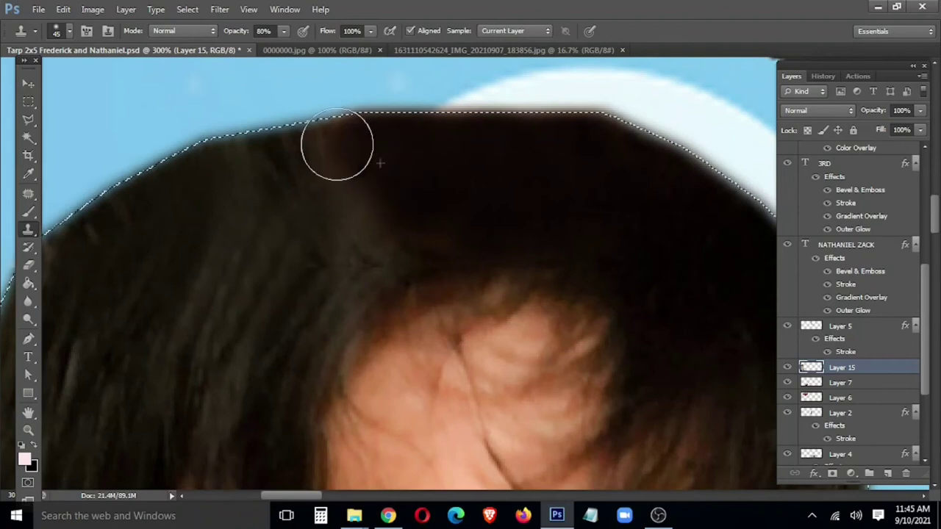
# Deselect the boy's outline and brighten the image with a curves adjustment
pyautogui.press('v')
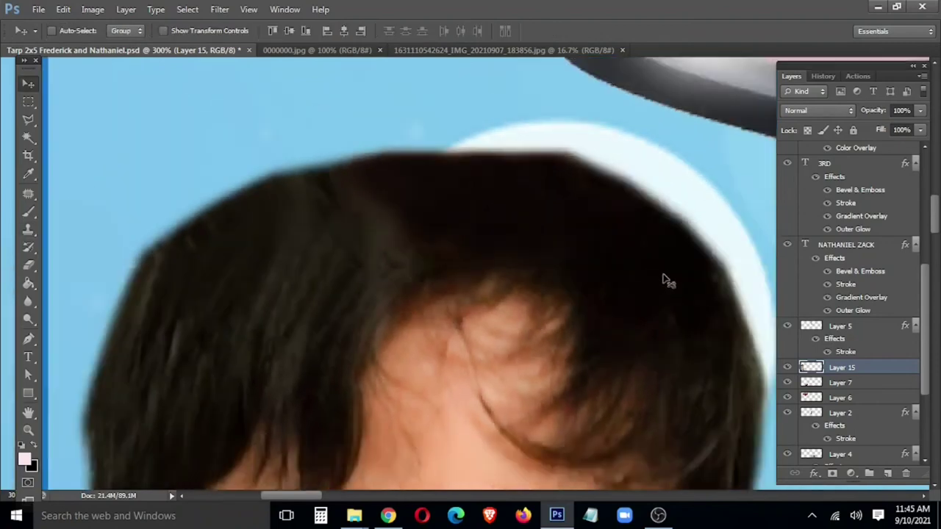
pyautogui.scroll(-3, 665, 279)
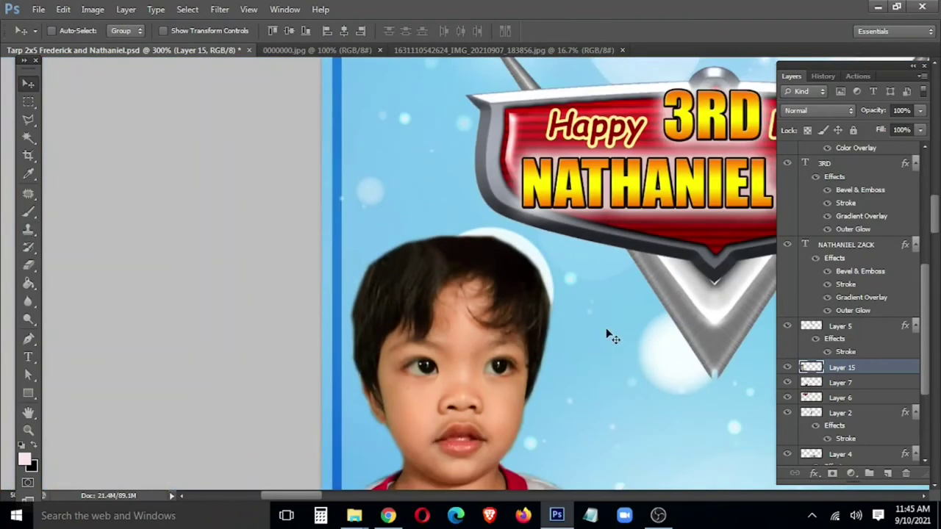
pyautogui.scroll(-2, 609, 332)
pyautogui.scroll(-2, 556, 351)
pyautogui.scroll(1, 316, 352)
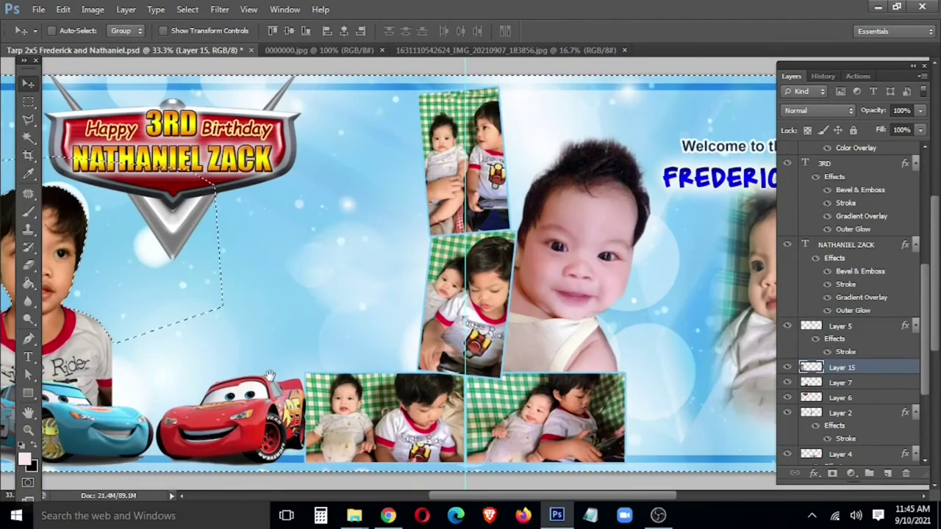
pyautogui.moveTo(314, 353); pyautogui.dragTo(512, 335)
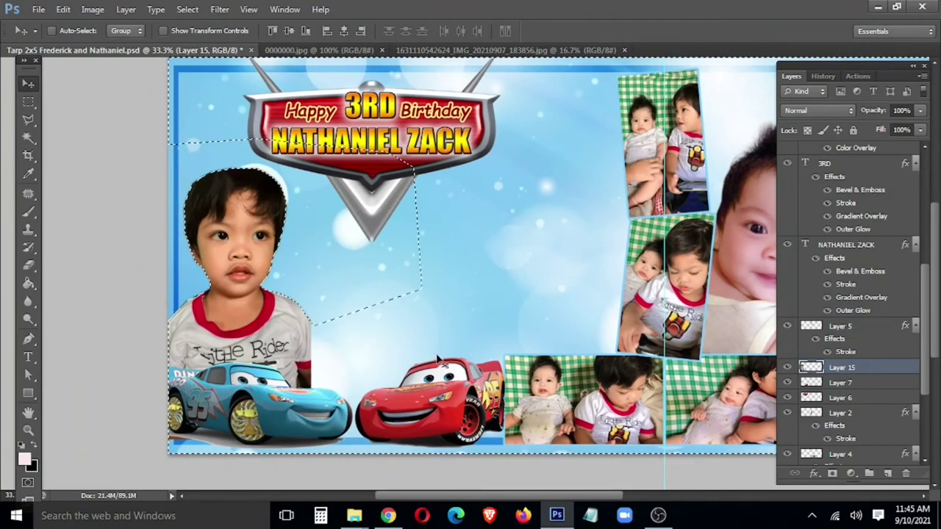
pyautogui.press('m')
pyautogui.hotkey('ctrl', 'd')
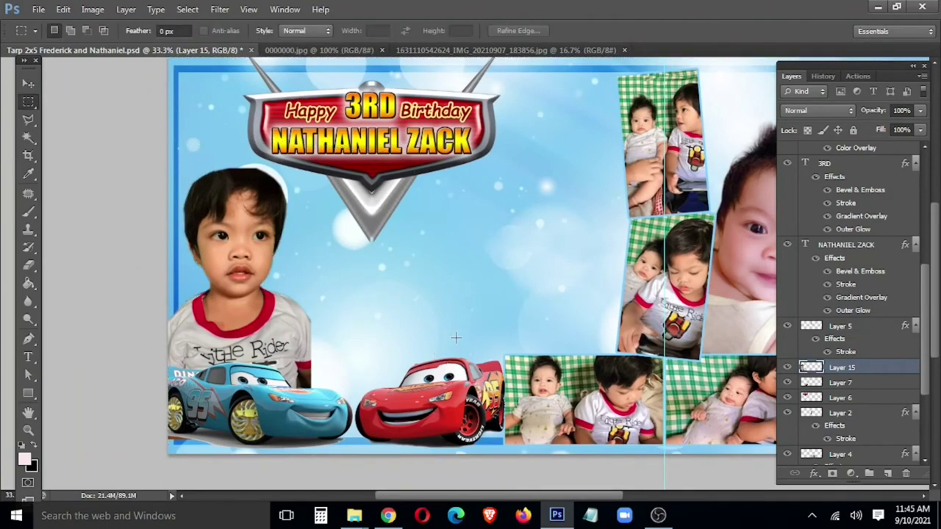
pyautogui.press('v')
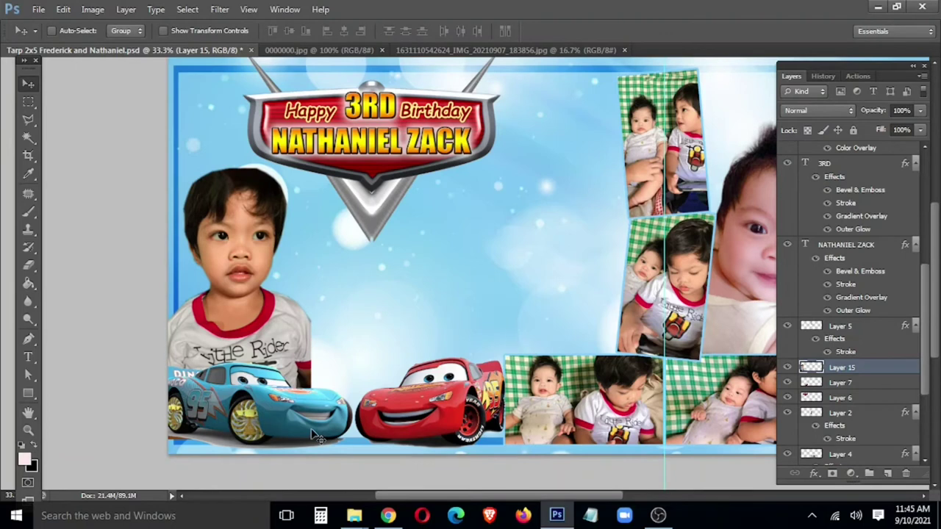
pyautogui.moveTo(495, 432); pyautogui.dragTo(485, 431)
pyautogui.click(642, 319)
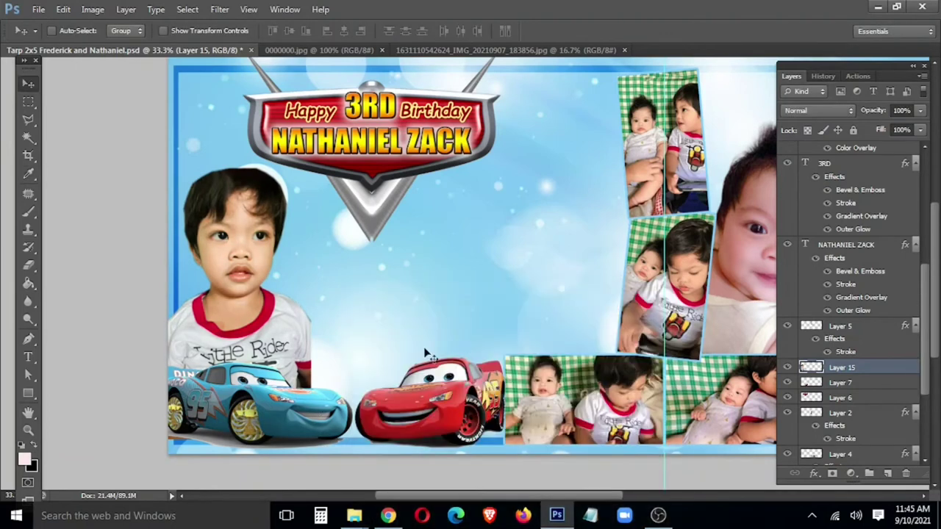
# Place the toddler's red-shirt photo as Layer 16 and scale it to about 54% in the middle
pyautogui.click(441, 50)
pyautogui.moveTo(441, 50); pyautogui.dragTo(271, 130)
pyautogui.moveTo(535, 227)
pyautogui.mouseDown()
pyautogui.moveTo(470, 209)
pyautogui.moveTo(478, 213)
pyautogui.mouseUp()
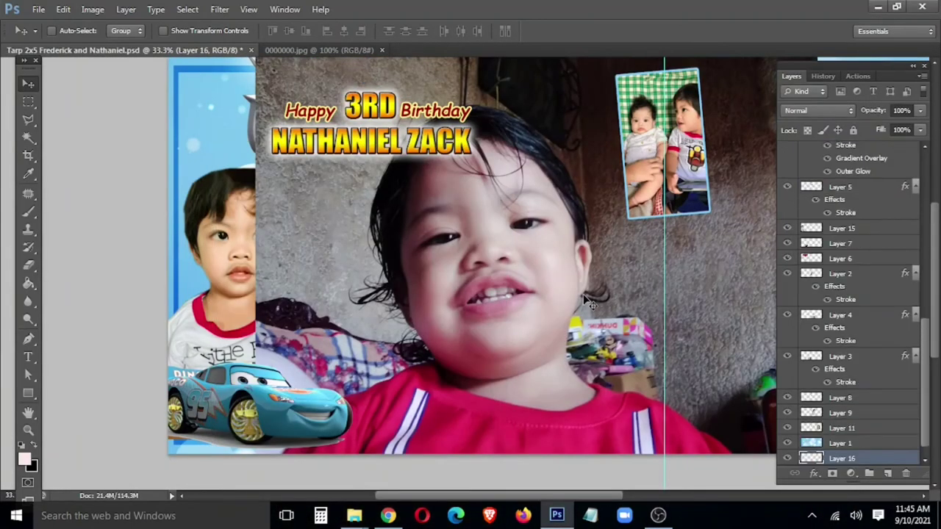
pyautogui.hotkey('ctrl', 't')
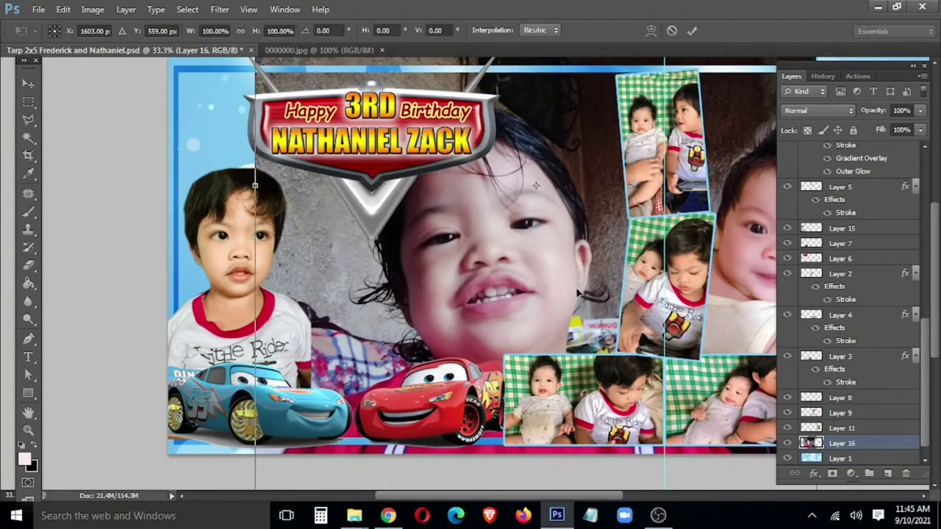
pyautogui.hotkey('ctrl', '-')
pyautogui.moveTo(546, 142)
pyautogui.mouseDown()
pyautogui.moveTo(430, 253)
pyautogui.moveTo(479, 230)
pyautogui.mouseUp()
pyautogui.moveTo(435, 305); pyautogui.dragTo(421, 256)
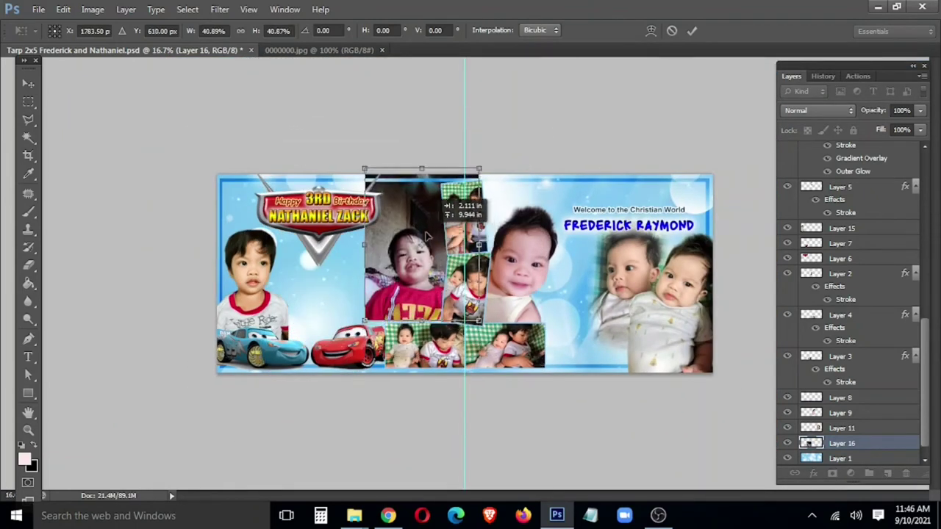
pyautogui.moveTo(486, 169); pyautogui.dragTo(496, 140)
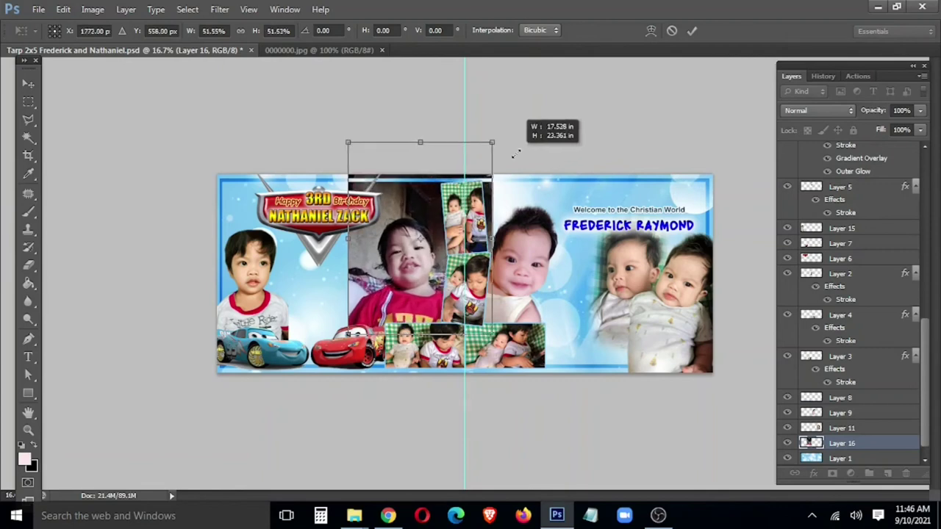
pyautogui.moveTo(348, 141); pyautogui.dragTo(340, 133)
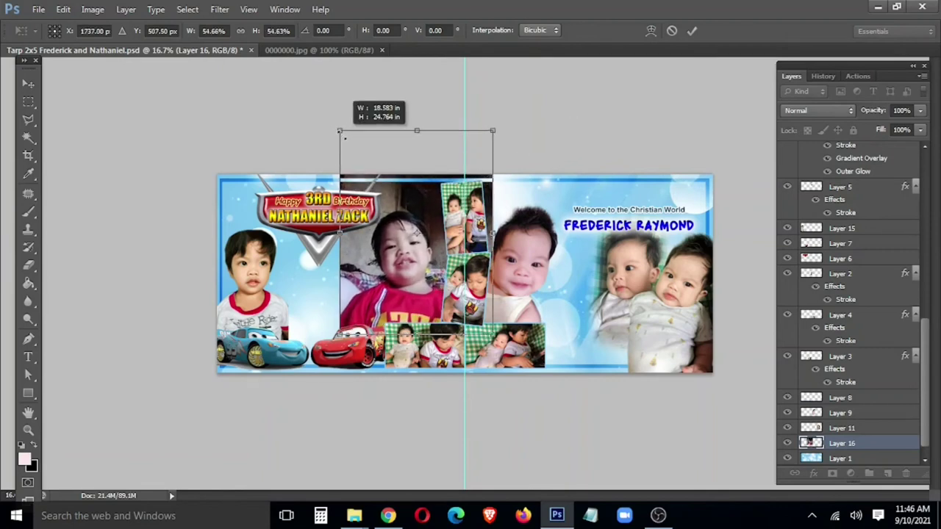
pyautogui.press('Return')
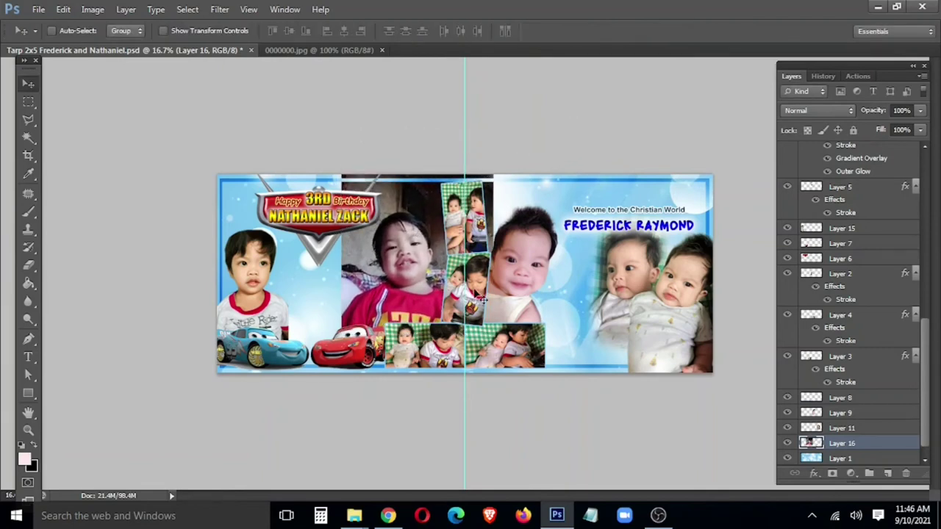
pyautogui.press('m')
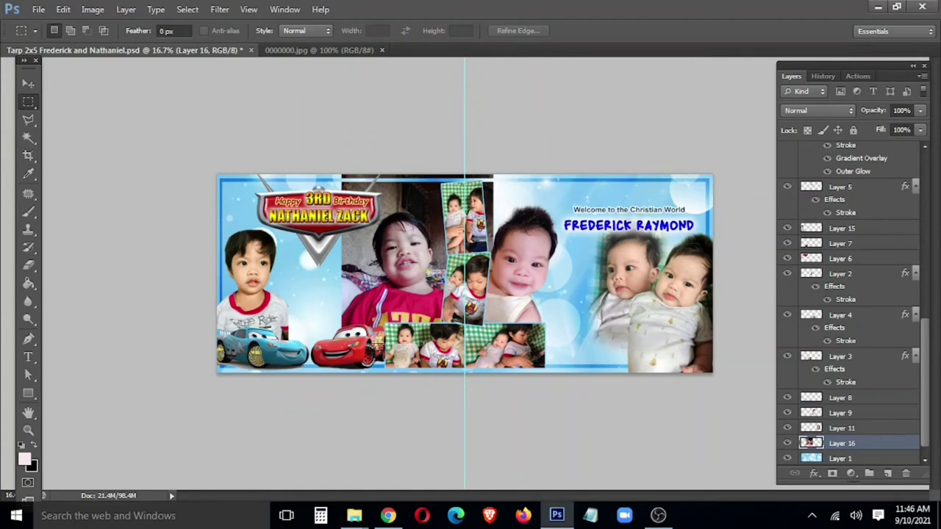
# Lasso-trace the toddler's shirt, shoulder, hair top and ear down to his neck, around the room background
pyautogui.keyDown('alt'); pyautogui.scroll(1, 349, 327); pyautogui.keyUp('alt')
pyautogui.keyDown('alt'); pyautogui.scroll(1, 348, 327); pyautogui.keyUp('alt')
pyautogui.keyDown('alt'); pyautogui.scroll(1, 330, 338); pyautogui.keyUp('alt')
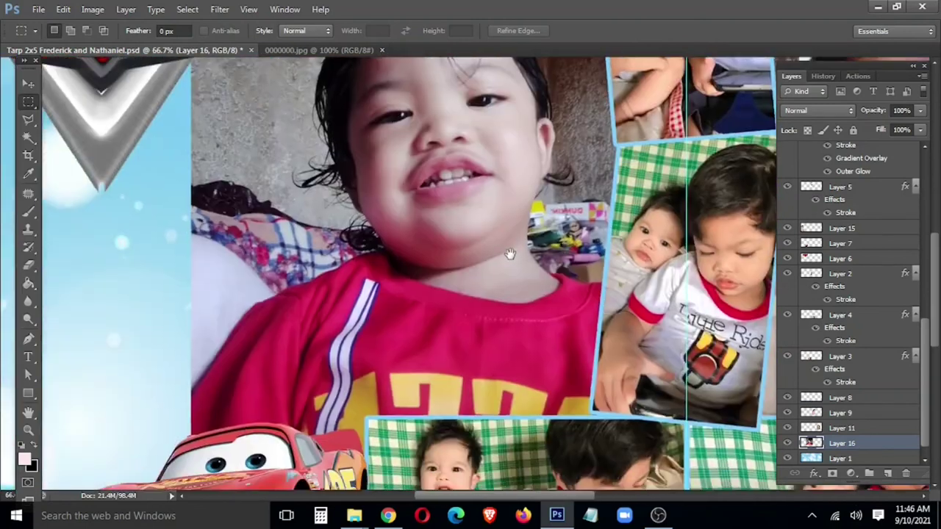
pyautogui.keyDown('alt'); pyautogui.scroll(1, 295, 356); pyautogui.keyUp('alt')
pyautogui.press('l')
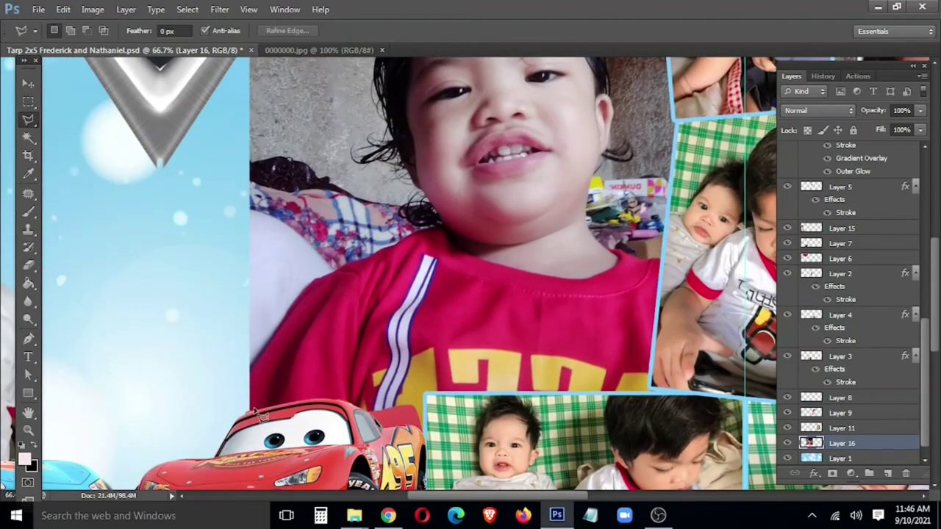
pyautogui.moveTo(257, 369)
pyautogui.mouseDown()
pyautogui.moveTo(295, 302)
pyautogui.moveTo(381, 258)
pyautogui.mouseUp()
pyautogui.scroll(3, 409, 250)
pyautogui.moveTo(441, 234)
pyautogui.mouseDown()
pyautogui.moveTo(485, 211)
pyautogui.moveTo(426, 197)
pyautogui.moveTo(408, 147)
pyautogui.moveTo(452, 99)
pyautogui.moveTo(523, 332)
pyautogui.moveTo(426, 289)
pyautogui.mouseUp()
pyautogui.moveTo(457, 193); pyautogui.dragTo(462, 146)
pyautogui.moveTo(450, 108)
pyautogui.mouseDown()
pyautogui.moveTo(435, 382)
pyautogui.moveTo(439, 283)
pyautogui.moveTo(457, 211)
pyautogui.moveTo(508, 110)
pyautogui.moveTo(421, 386)
pyautogui.moveTo(458, 340)
pyautogui.moveTo(586, 276)
pyautogui.moveTo(633, 264)
pyautogui.moveTo(690, 268)
pyautogui.moveTo(753, 294)
pyautogui.moveTo(577, 298)
pyautogui.moveTo(678, 380)
pyautogui.moveTo(727, 471)
pyautogui.moveTo(588, 243)
pyautogui.moveTo(621, 308)
pyautogui.moveTo(638, 396)
pyautogui.mouseUp()
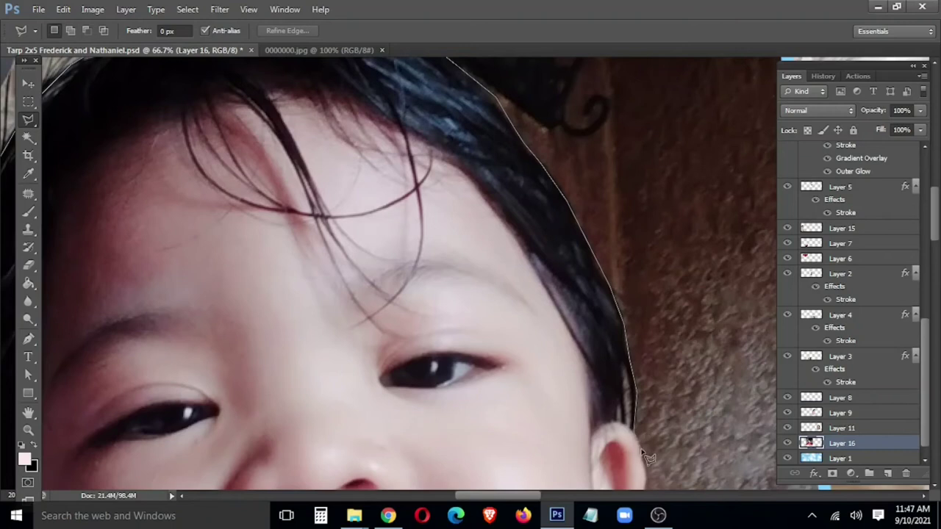
pyautogui.moveTo(648, 458); pyautogui.dragTo(511, 233)
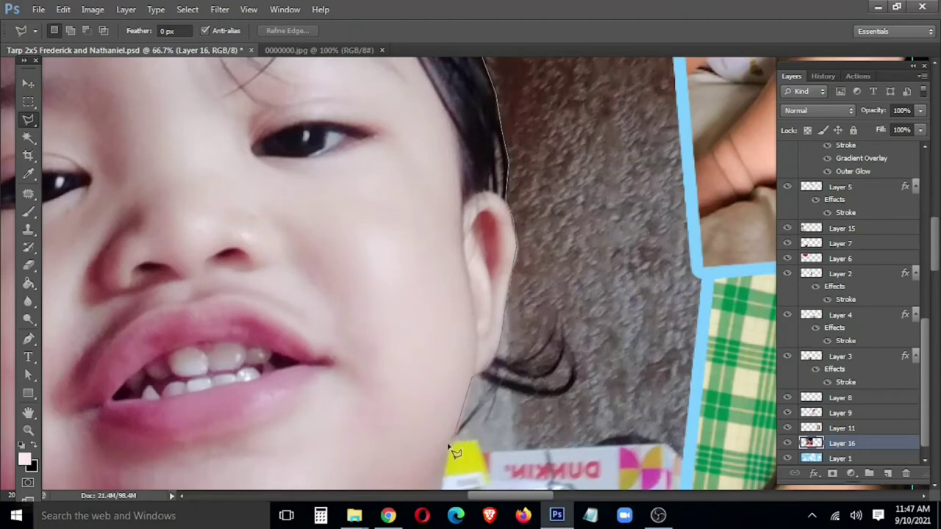
pyautogui.moveTo(449, 478); pyautogui.dragTo(416, 219)
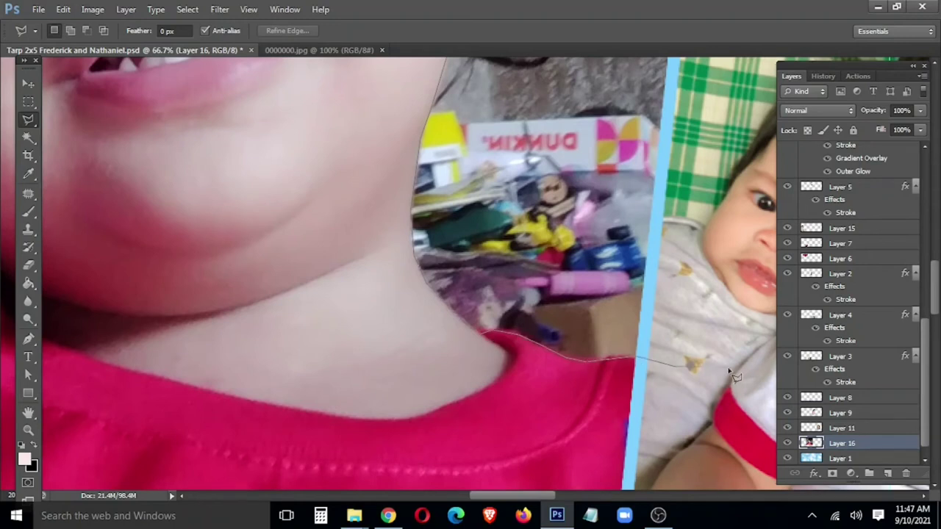
pyautogui.hotkey('ctrl', '-')
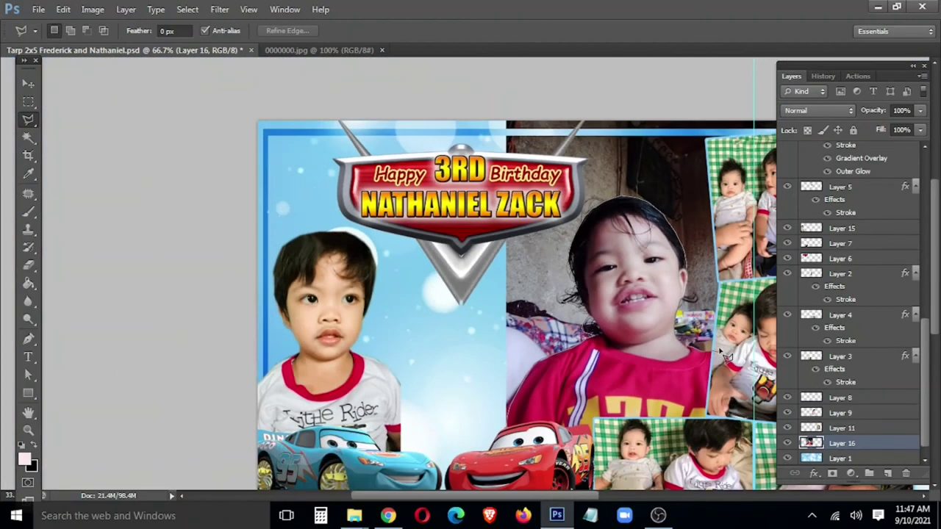
pyautogui.moveTo(720, 337); pyautogui.dragTo(427, 307)
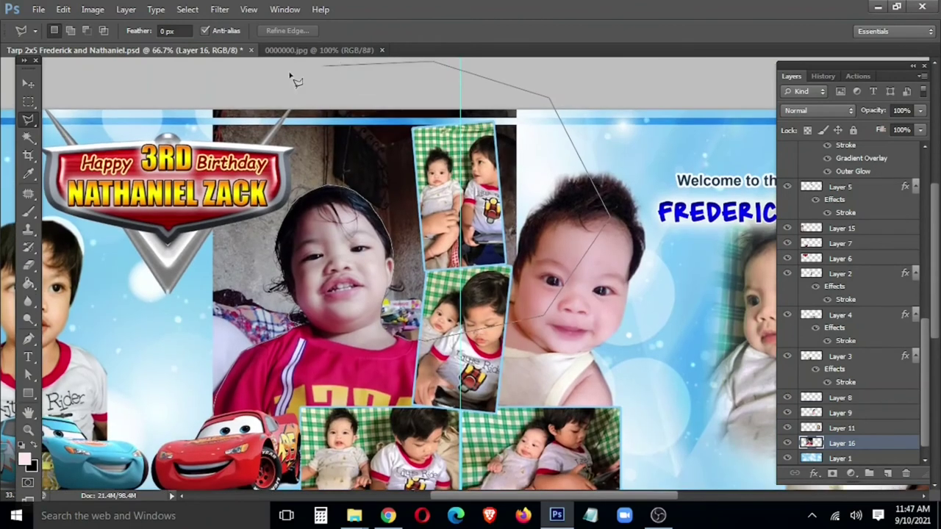
# Close and feather the lasso, delete the toddler's room background, and deselect
pyautogui.click(151, 345)
pyautogui.click(213, 408)
pyautogui.rightClick(237, 294)
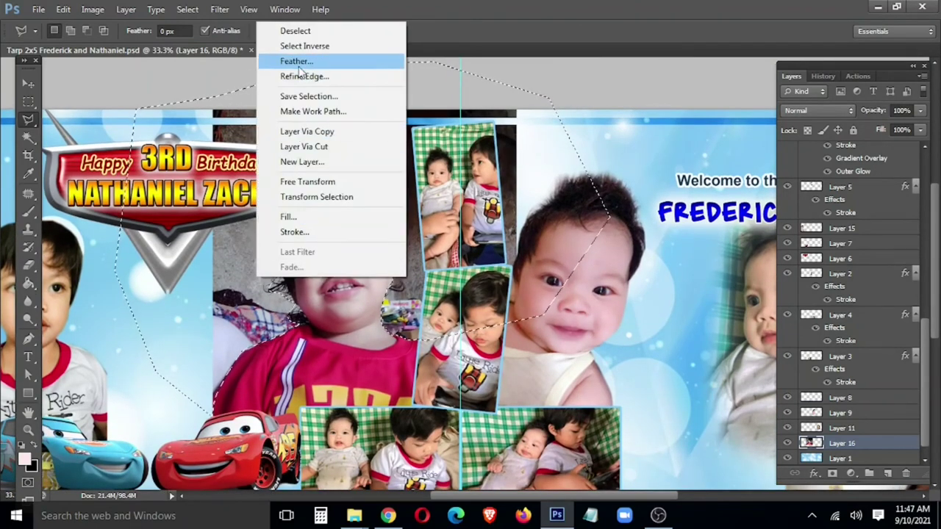
pyautogui.click(279, 61)
pyautogui.press('Return')
pyautogui.press('Delete')
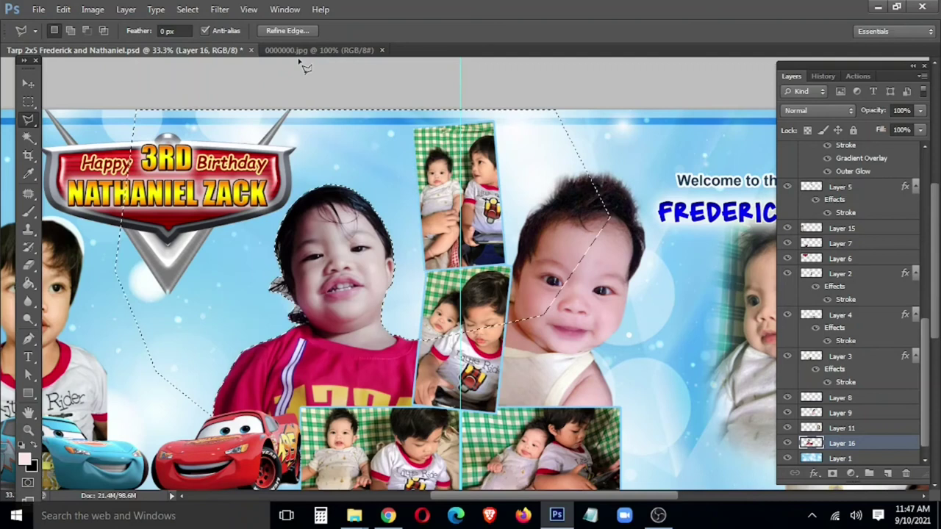
pyautogui.press('m')
pyautogui.click(336, 155)
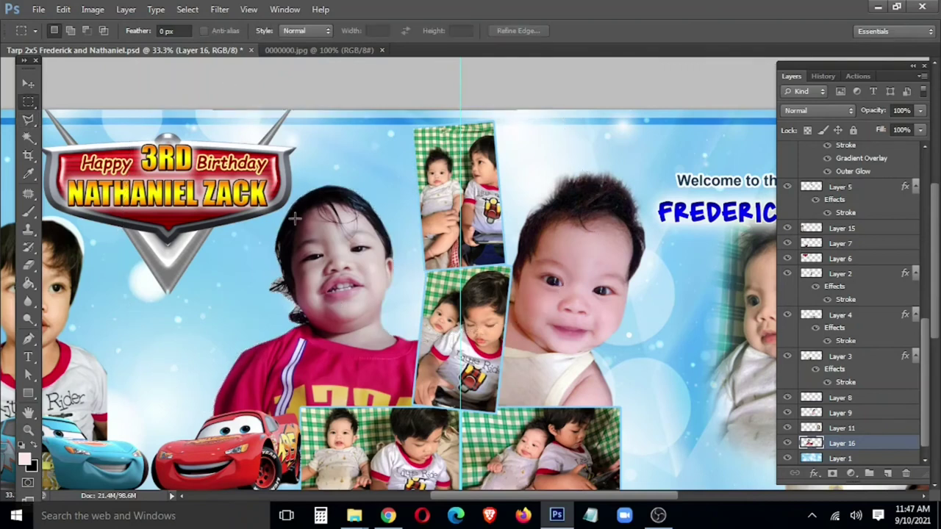
# Check the toddler's layer, then erase the dark hair curl beside his chin
pyautogui.press('v')
pyautogui.scroll(2, 221, 329)
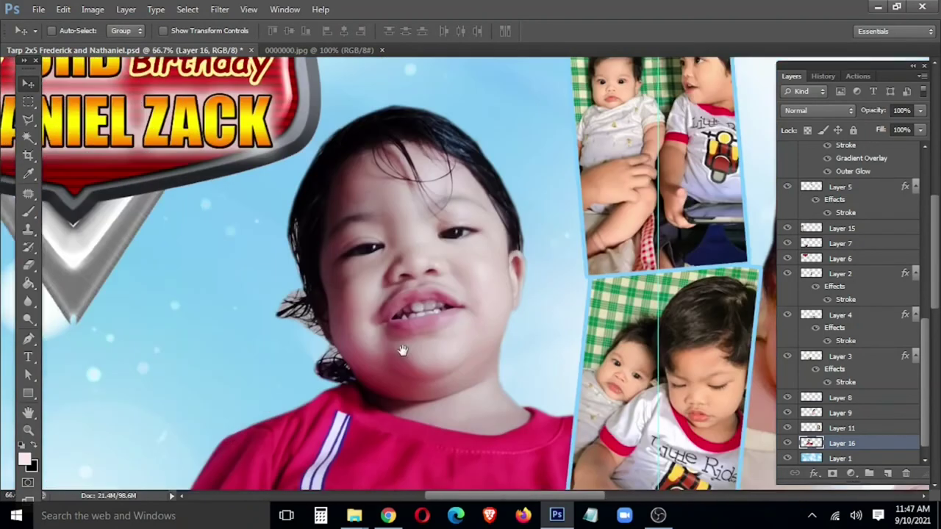
pyautogui.press('s')
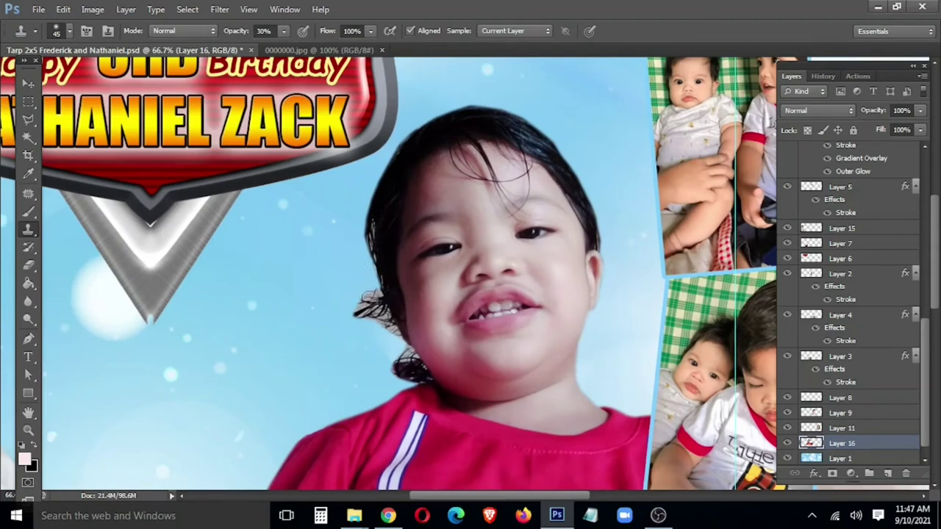
pyautogui.press('v')
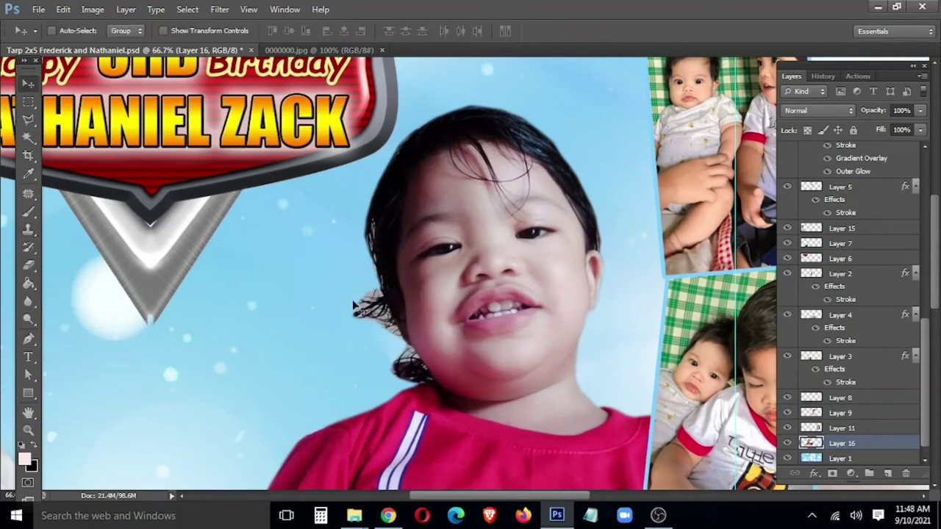
pyautogui.rightClick(465, 314)
pyautogui.click(493, 319)
pyautogui.moveTo(479, 260); pyautogui.dragTo(418, 361)
pyautogui.hotkey('ctrl', '+')
pyautogui.press('e')
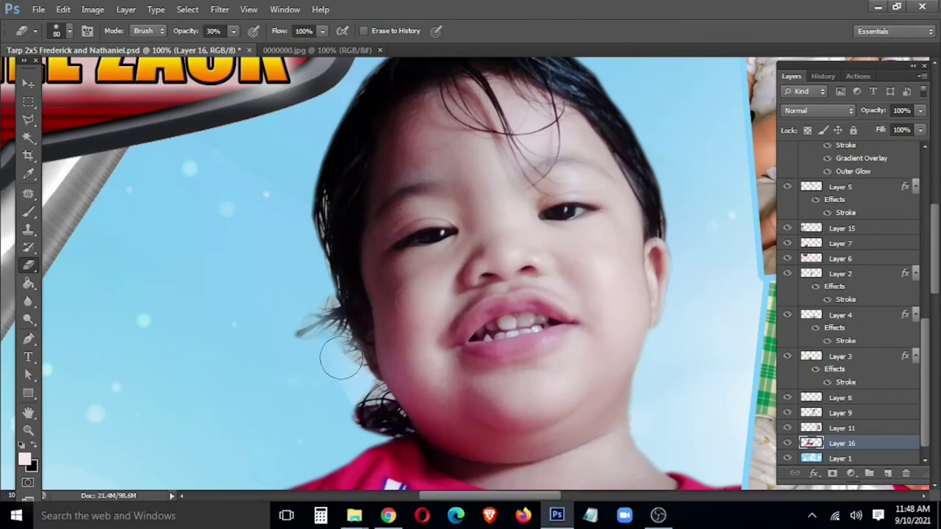
pyautogui.moveTo(345, 373)
pyautogui.mouseDown()
pyautogui.moveTo(317, 350)
pyautogui.moveTo(313, 294)
pyautogui.mouseUp()
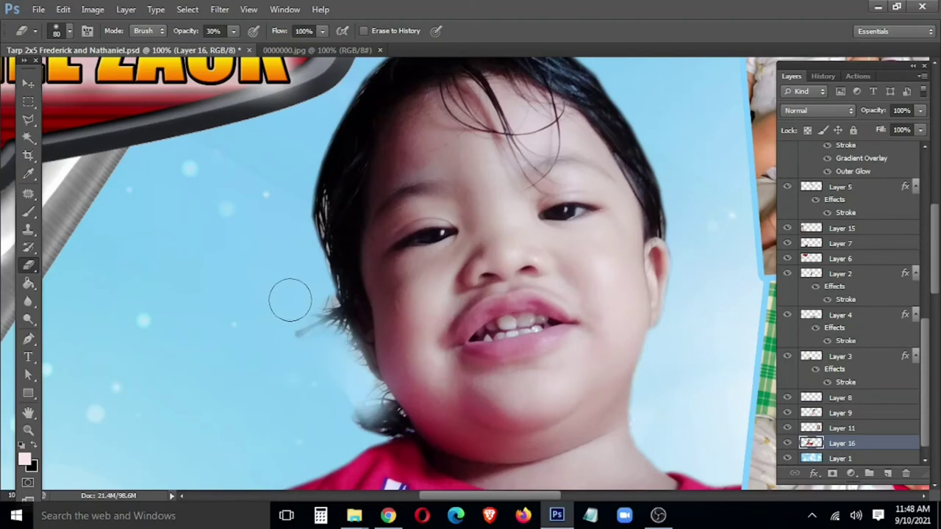
pyautogui.press('[')
pyautogui.press('[')
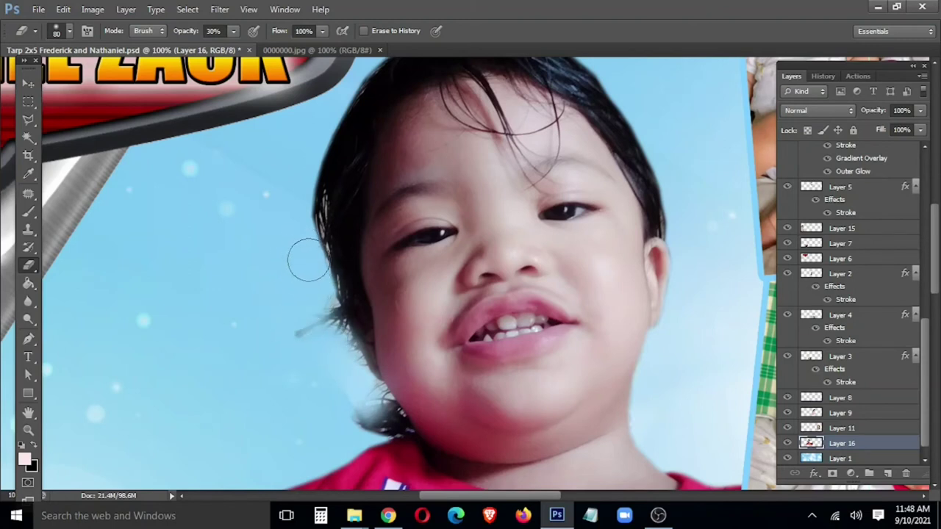
pyautogui.press('[')
pyautogui.press('[')
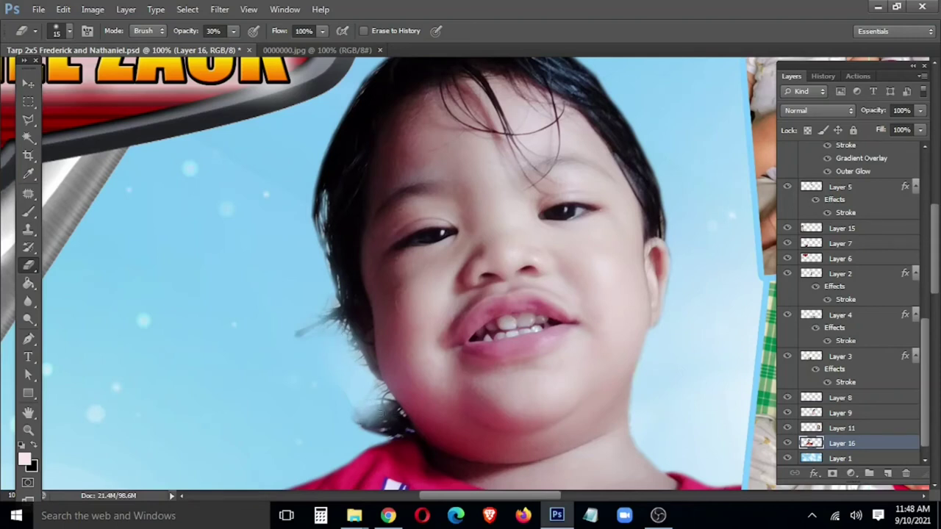
# Erase the stray hair edges near the neck and beside the face with an 80-size eraser
pyautogui.hotkey('ctrl', '-')
pyautogui.hotkey('ctrl', '-')
pyautogui.hotkey('ctrl', '-')
pyautogui.hotkey('ctrl', '-')
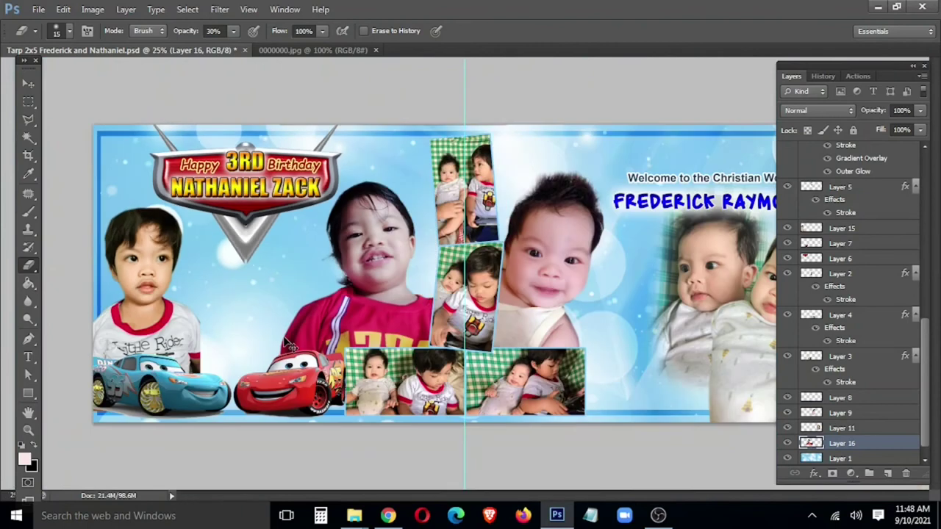
pyautogui.hotkey('ctrl', '+')
pyautogui.hotkey('ctrl', '+')
pyautogui.hotkey('ctrl', '+')
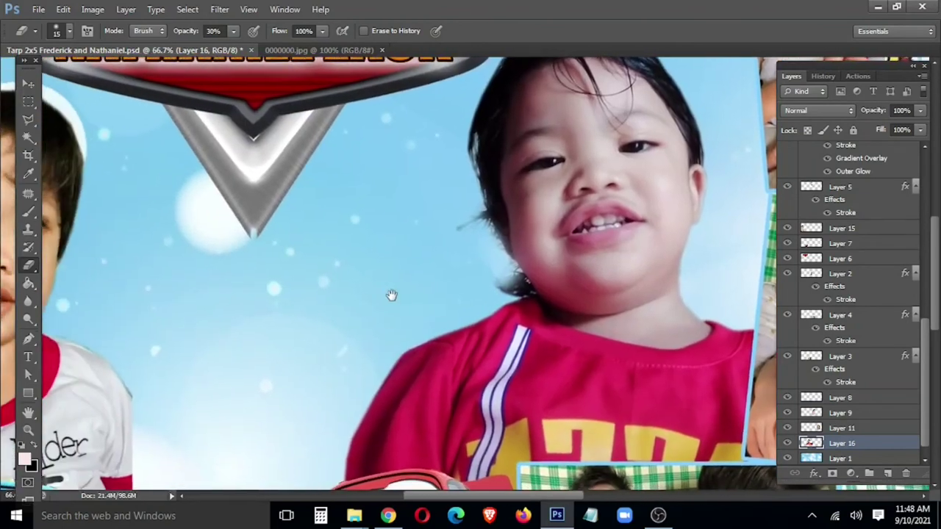
pyautogui.hotkey('ctrl', '+')
pyautogui.hotkey('ctrl', '+')
pyautogui.press('s')
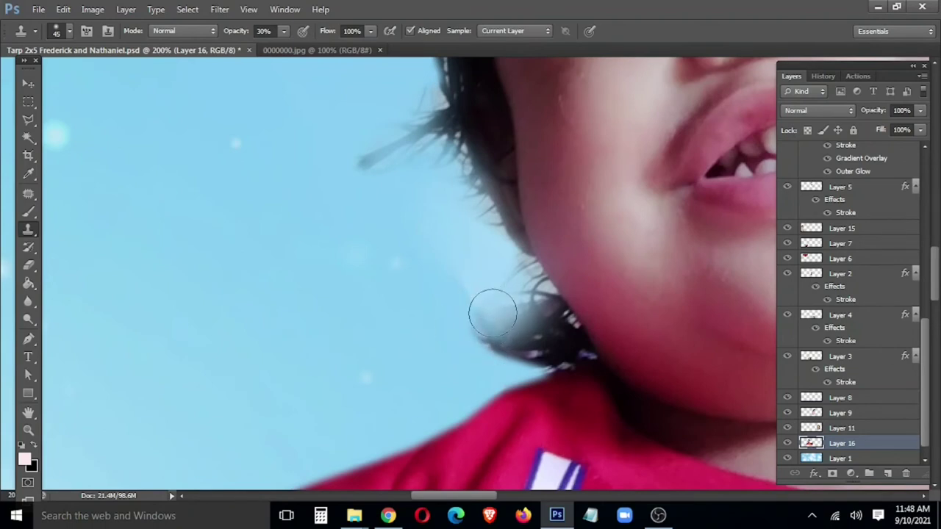
pyautogui.press('e')
pyautogui.press(']')
pyautogui.press(']')
pyautogui.press(']')
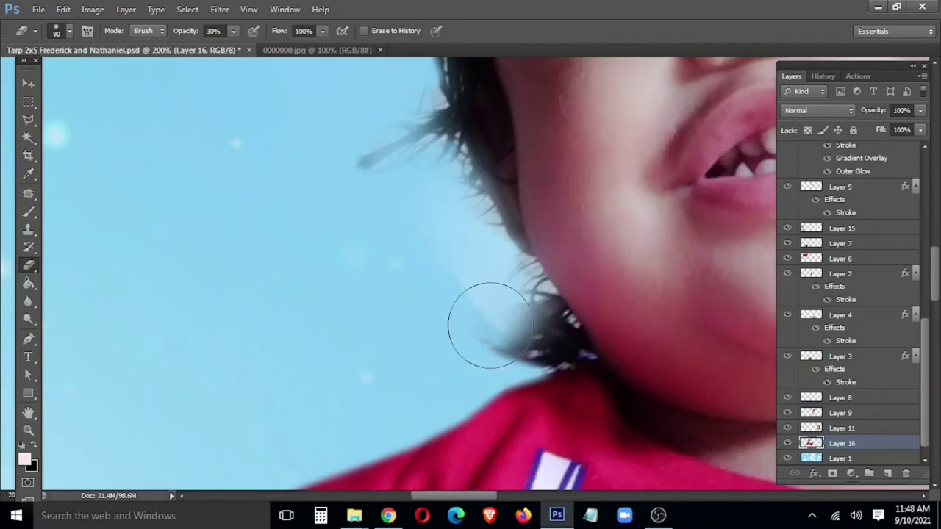
pyautogui.moveTo(490, 325); pyautogui.dragTo(497, 326)
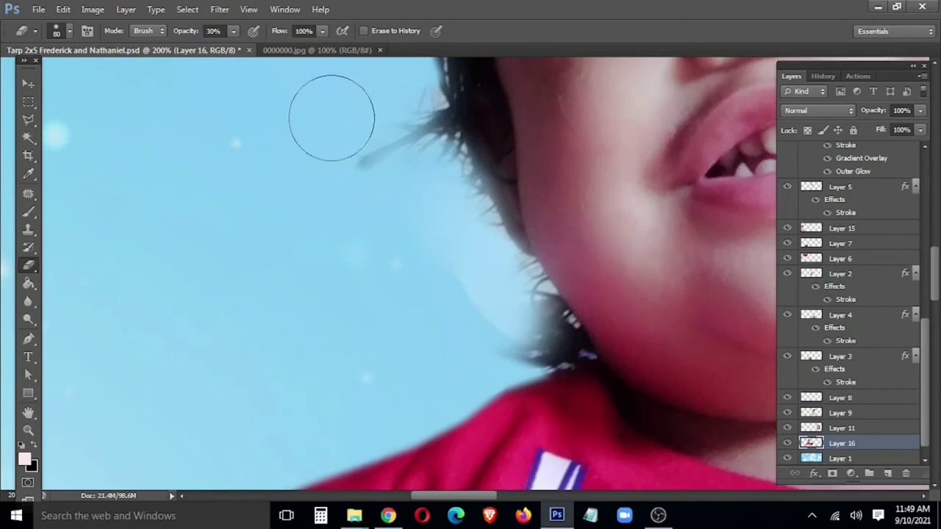
pyautogui.moveTo(353, 94); pyautogui.dragTo(368, 105)
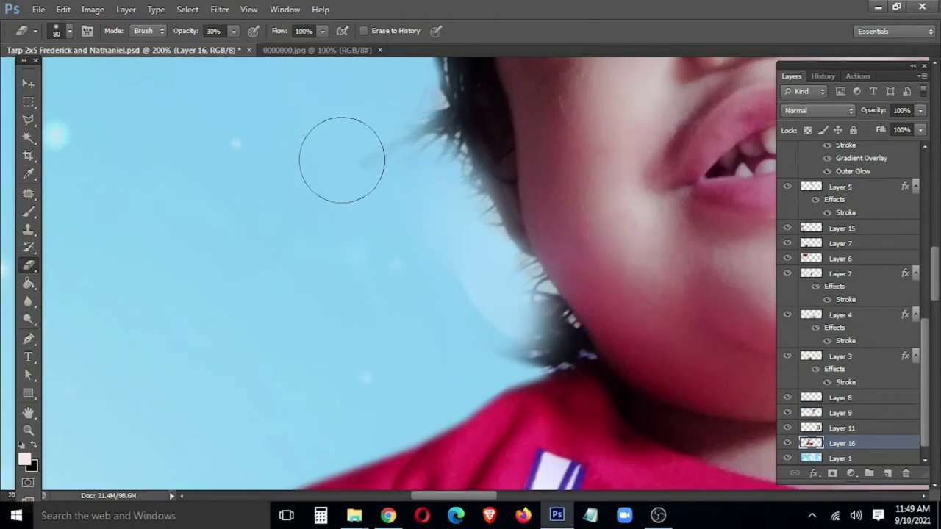
pyautogui.press('v')
pyautogui.hotkey('ctrl', '-')
pyautogui.hotkey('ctrl', '-')
pyautogui.hotkey('ctrl', '-')
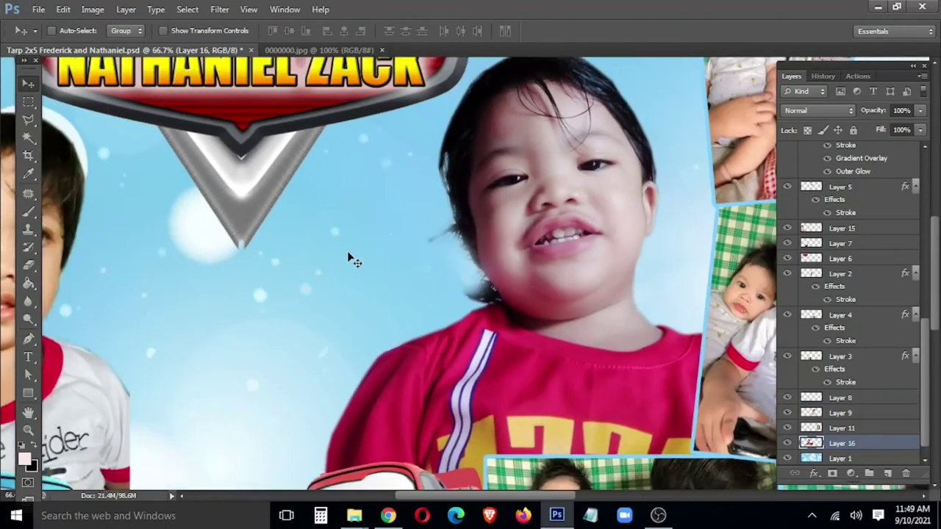
# Paste the blue balloons below the child photo, move them up, and set opacity to 80%
pyautogui.hotkey('ctrl', '-')
pyautogui.hotkey('ctrl', '-')
pyautogui.hotkey('ctrl', '-')
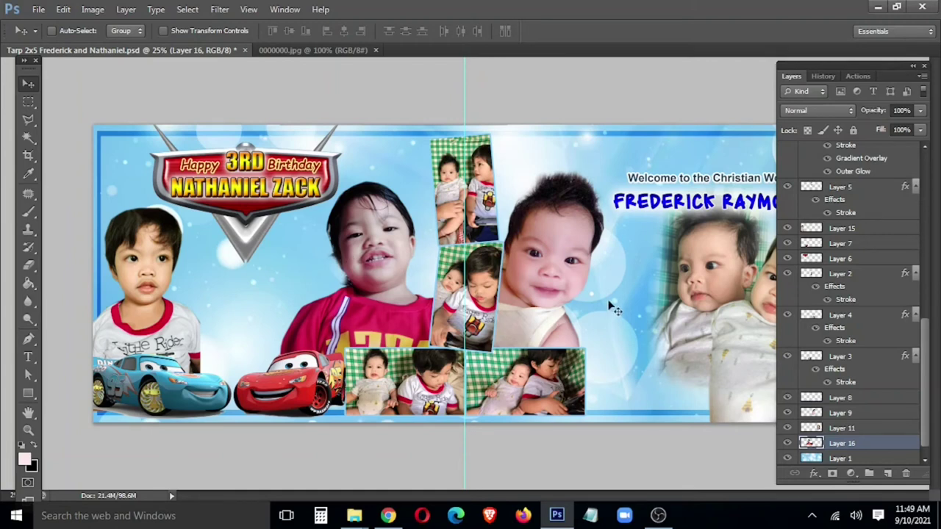
pyautogui.hotkey('ctrl', 'v')
pyautogui.moveTo(294, 242); pyautogui.dragTo(372, 276)
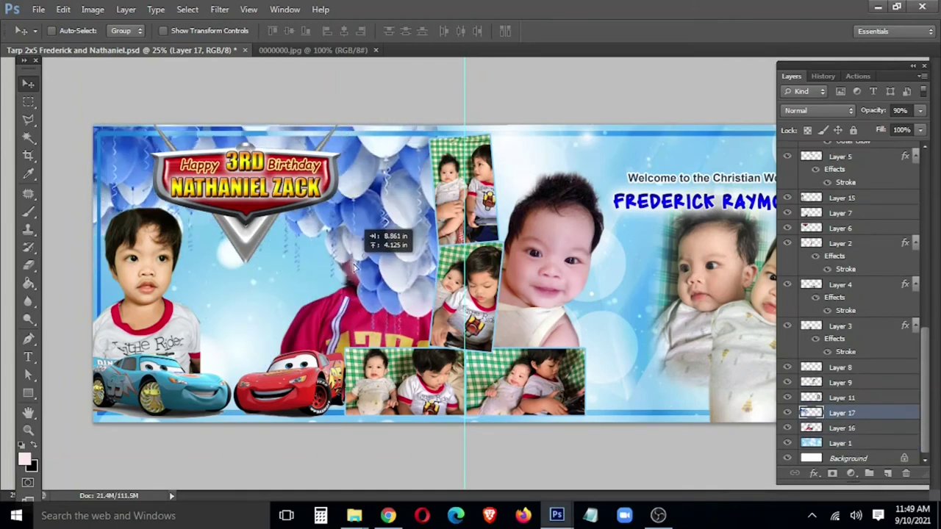
pyautogui.hotkey('ctrl', '[')
pyautogui.hotkey('ctrl', '[')
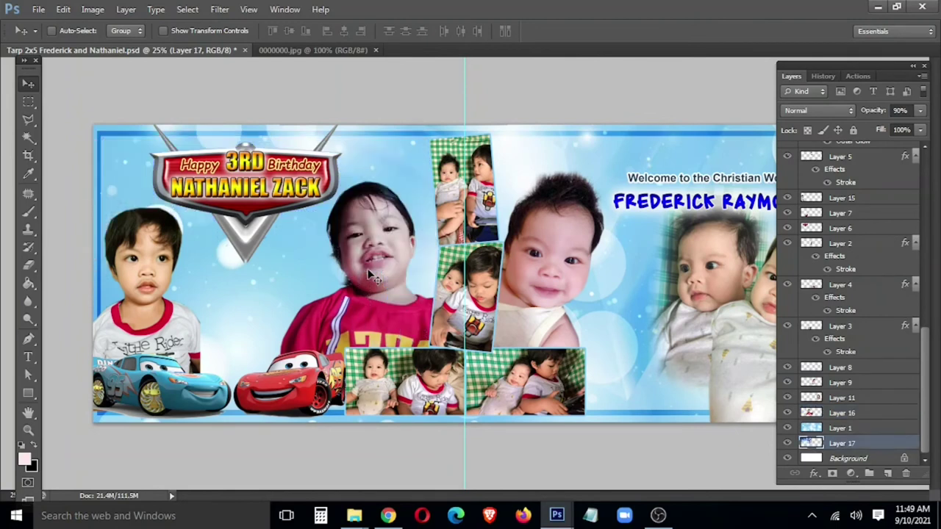
pyautogui.hotkey('ctrl', ']')
pyautogui.hotkey('ctrl', ']')
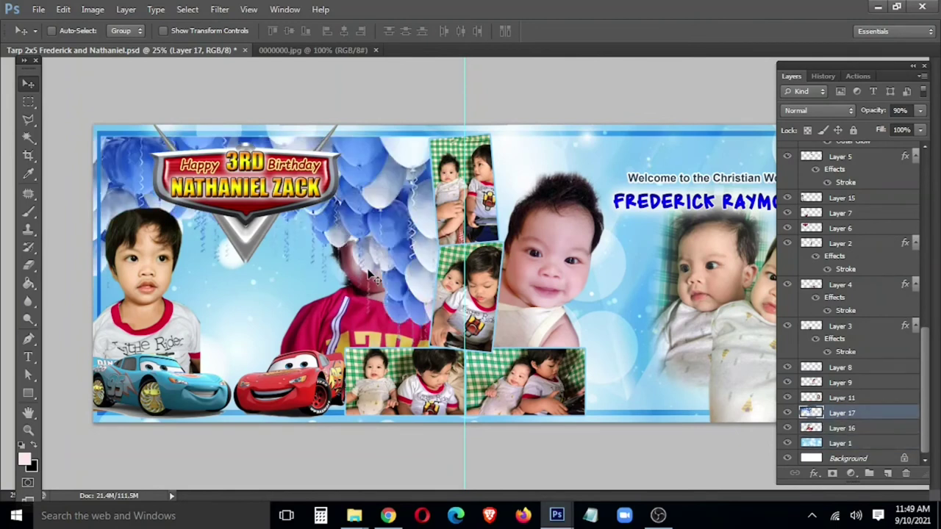
pyautogui.hotkey('ctrl', '[')
pyautogui.moveTo(409, 194); pyautogui.dragTo(420, 168)
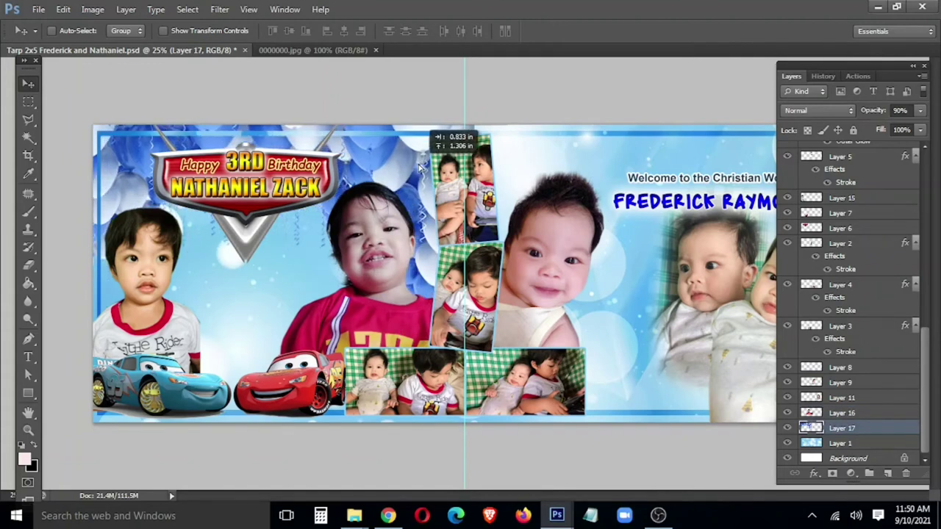
pyautogui.press('8')
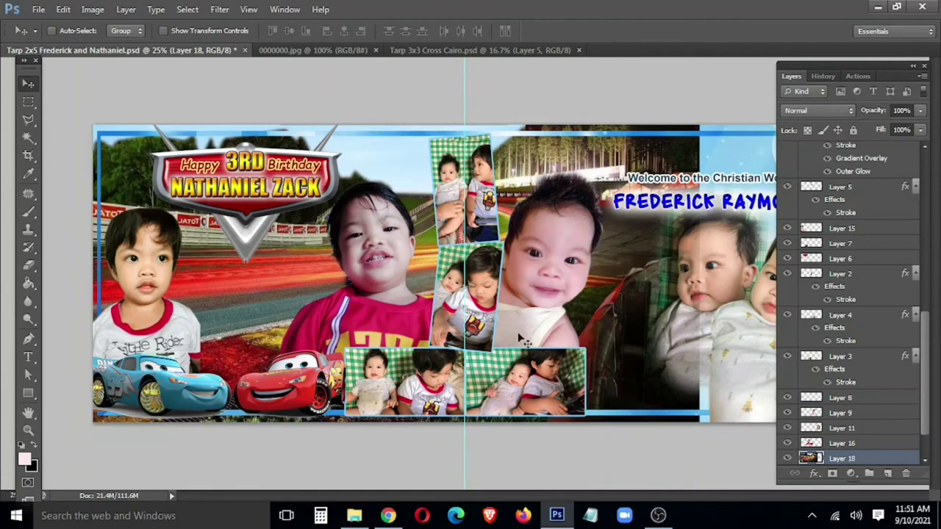
# Scale the racetrack backdrop image down to about 41%
pyautogui.hotkey('ctrl', 't')
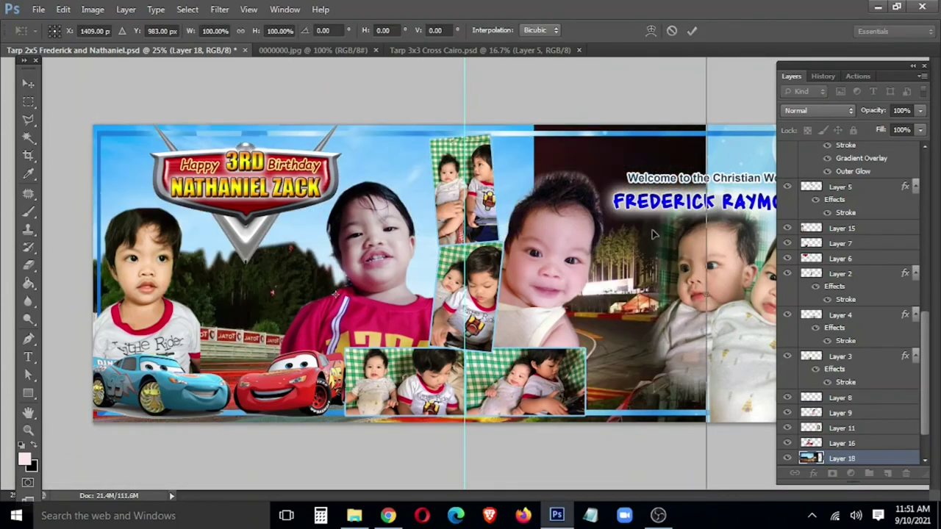
pyautogui.hotkey('ctrl', '-')
pyautogui.moveTo(549, 188); pyautogui.dragTo(366, 258)
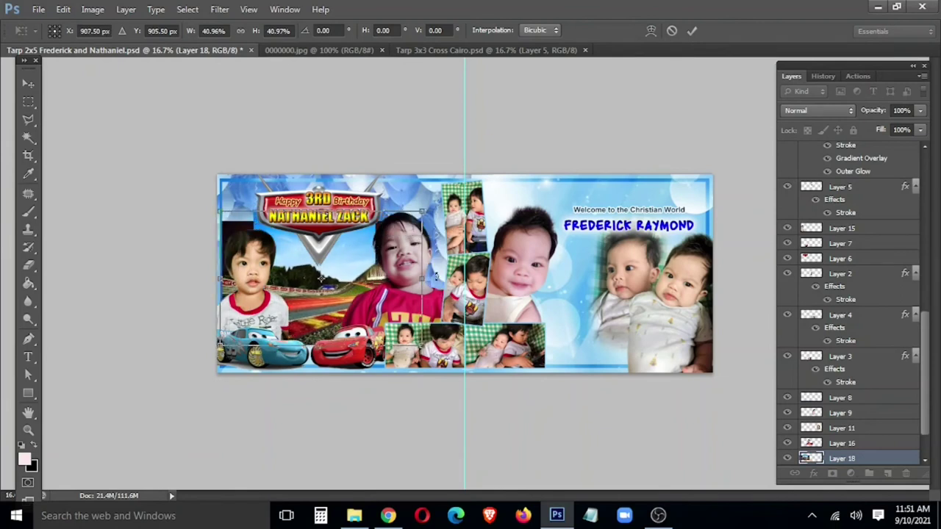
# Commit the racetrack scaling, then feather-delete its hard edge around the left child's head
pyautogui.press('Return')
pyautogui.press('l')
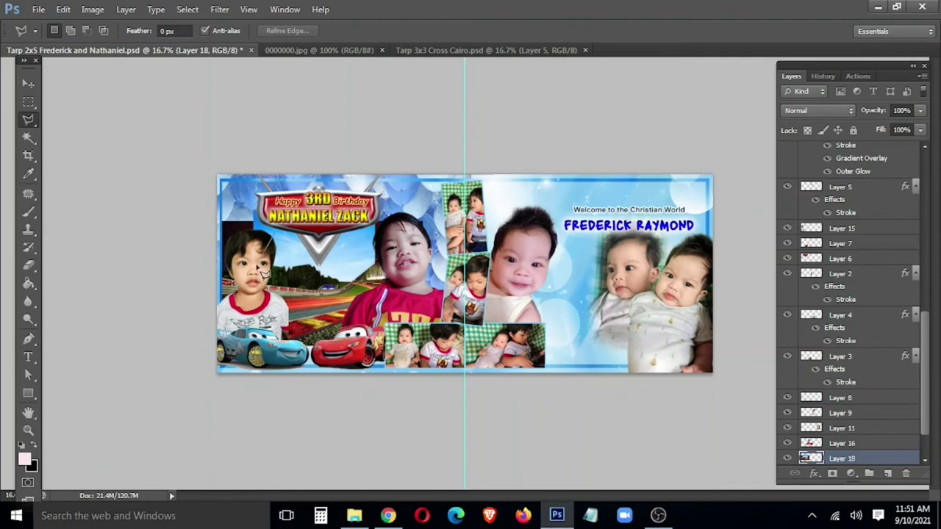
pyautogui.click(270, 235)
pyautogui.click(196, 350)
pyautogui.click(142, 285)
pyautogui.click(160, 194)
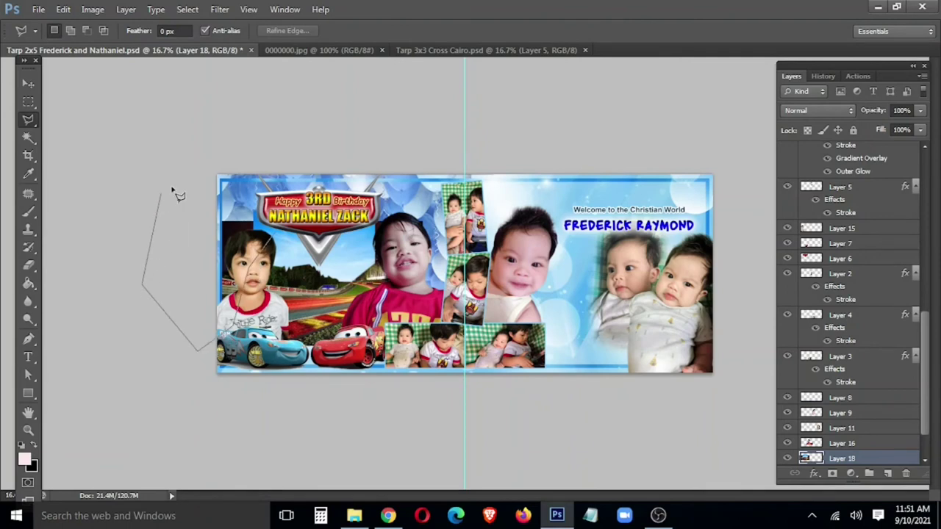
pyautogui.doubleClick(257, 188)
pyautogui.rightClick(307, 243)
pyautogui.click(359, 279)
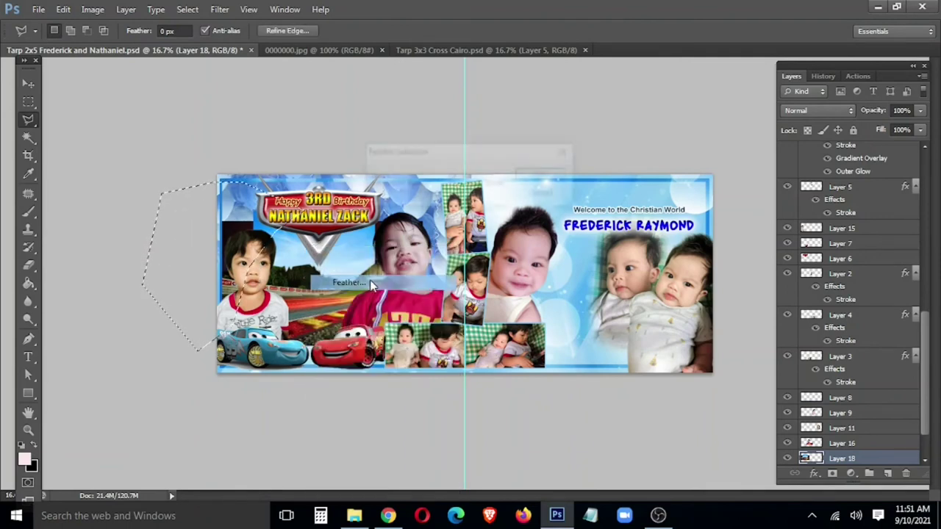
pyautogui.press('Return')
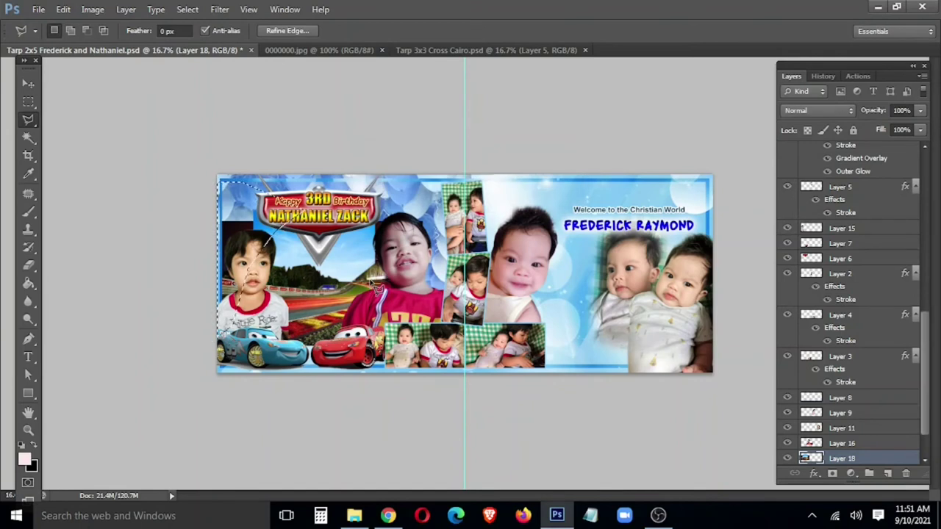
pyautogui.hotkey('ctrl', 'd')
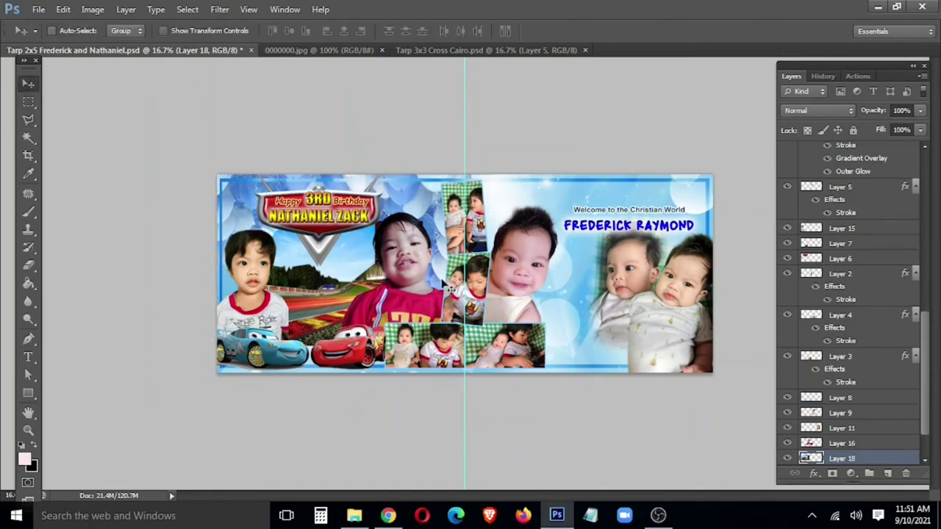
pyautogui.press('8')
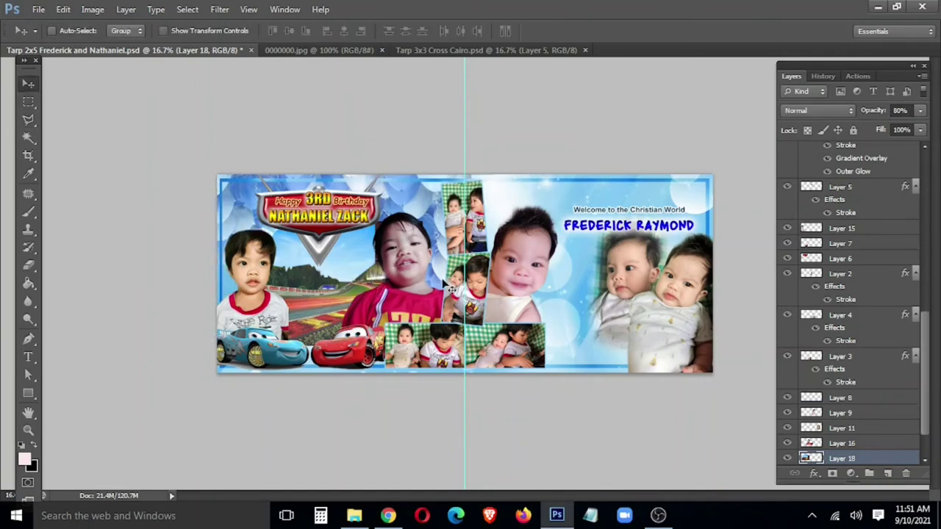
pyautogui.scroll(1, 414, 297)
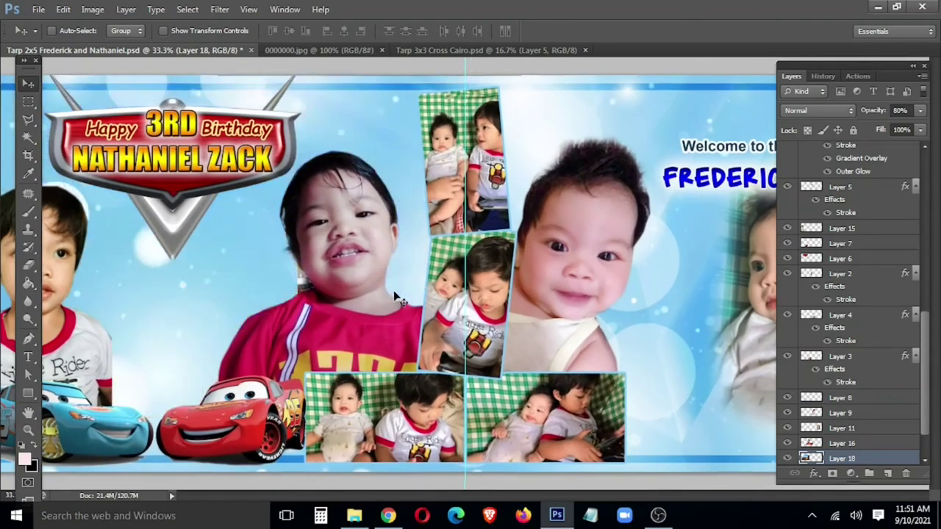
pyautogui.scroll(1, 371, 294)
pyautogui.rightClick(268, 214)
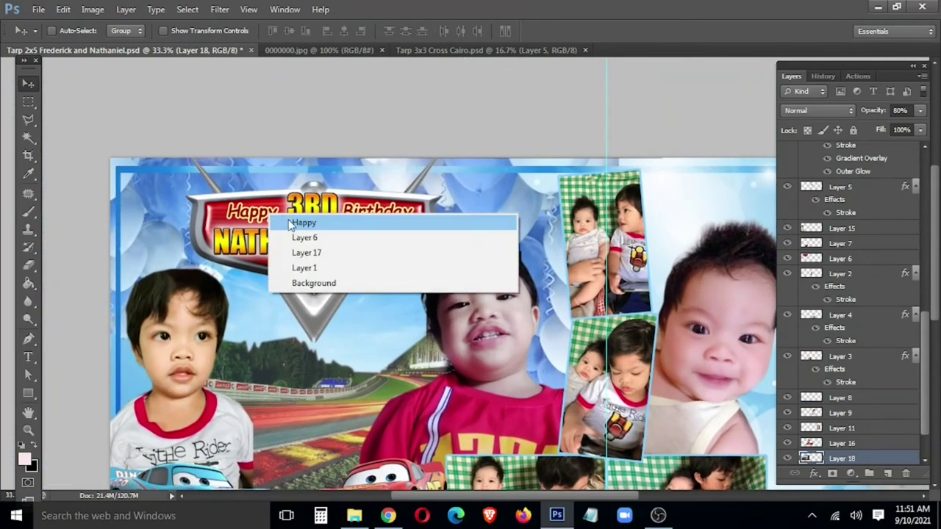
pyautogui.click(294, 223)
pyautogui.rightClick(303, 203)
pyautogui.keyDown('shift'); pyautogui.click(327, 213); pyautogui.keyUp('shift')
pyautogui.rightClick(325, 234)
pyautogui.keyDown('shift'); pyautogui.click(350, 253); pyautogui.keyUp('shift')
pyautogui.rightClick(357, 213)
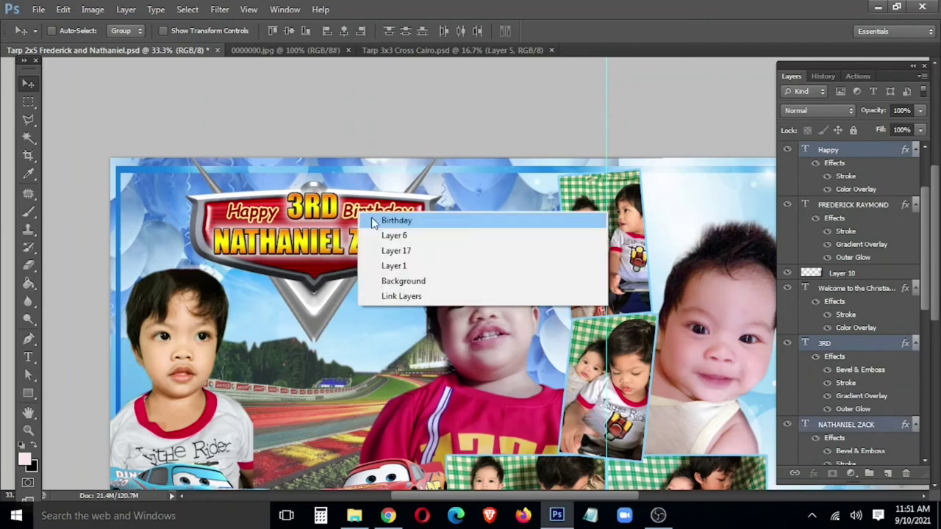
pyautogui.keyDown('shift'); pyautogui.click(371, 222); pyautogui.keyUp('shift')
pyautogui.rightClick(413, 195)
# Move the title shield, enlarge it to about 105% in two passes, and nudge it up-left
pyautogui.moveTo(402, 204); pyautogui.dragTo(428, 225)
pyautogui.hotkey('ctrl', 't')
pyautogui.moveTo(449, 348); pyautogui.dragTo(459, 364)
pyautogui.press('Return')
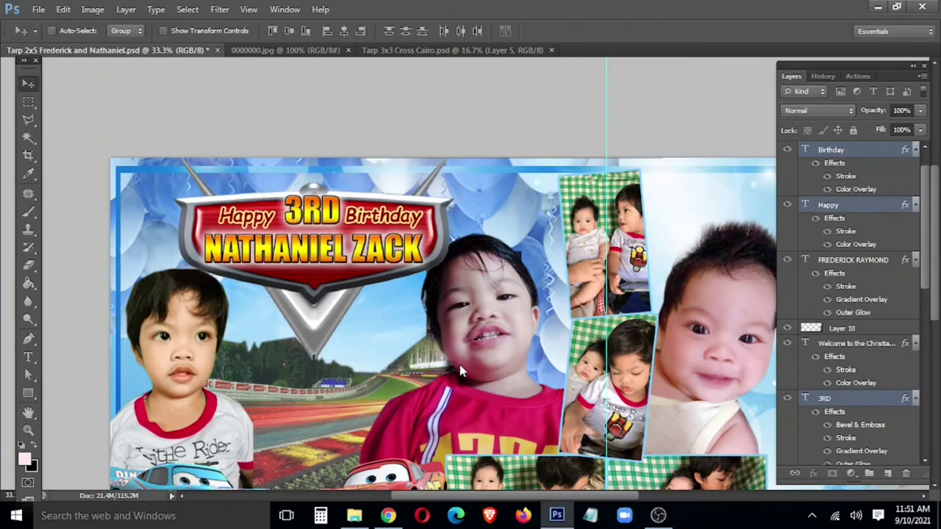
pyautogui.press('Up')
pyautogui.press('Up')
pyautogui.press('Up')
pyautogui.press('Up')
pyautogui.press('Up')
pyautogui.press('Up')
pyautogui.press('Up')
pyautogui.press('Up')
pyautogui.press('Up')
pyautogui.press('Up')
pyautogui.press('Up')
pyautogui.press('Up')
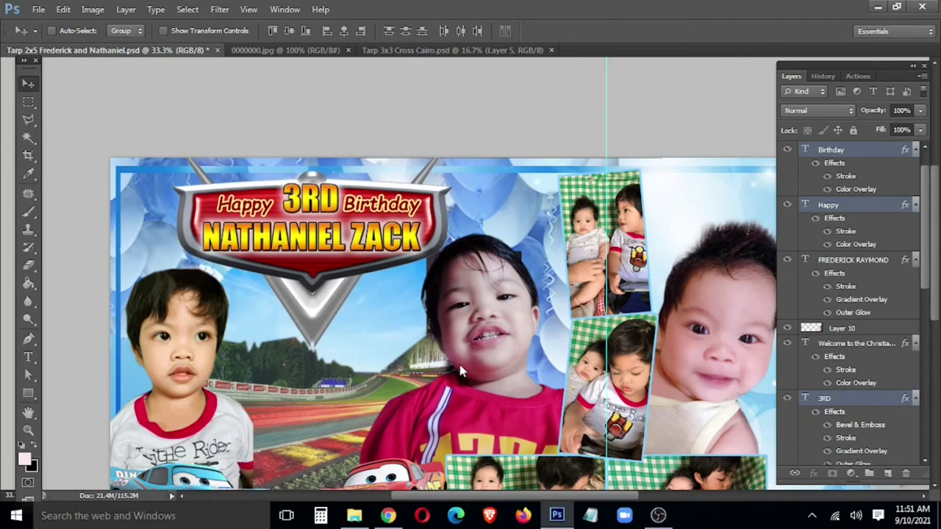
pyautogui.hotkey('ctrl', 't')
pyautogui.moveTo(151, 357); pyautogui.dragTo(152, 360)
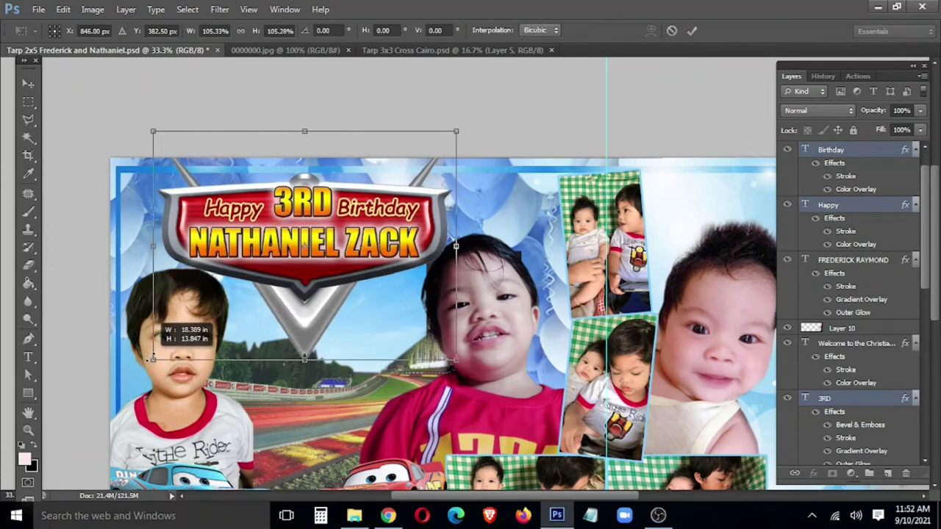
pyautogui.press('Return')
pyautogui.hotkey('shift', 'Up')
pyautogui.hotkey('shift', 'Up')
pyautogui.hotkey('shift', 'Up')
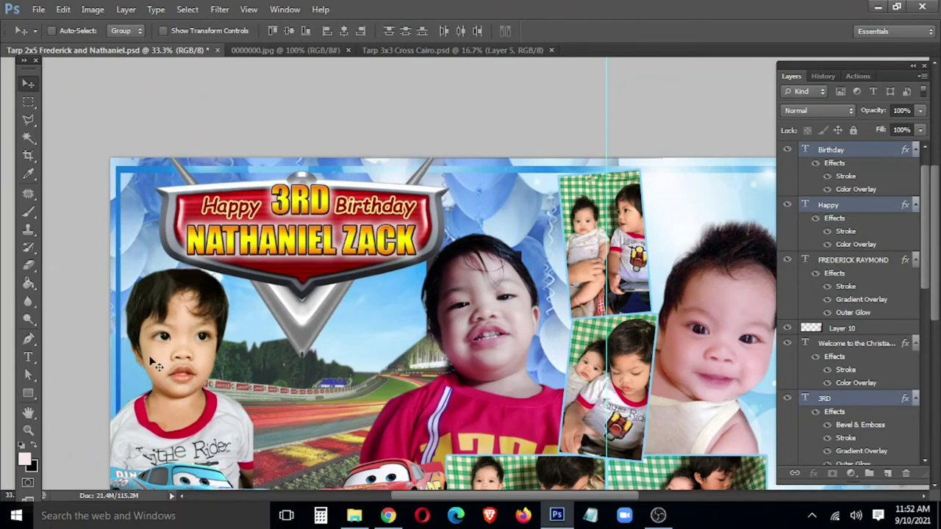
pyautogui.hotkey('shift', 'Left')
pyautogui.hotkey('shift', 'Left')
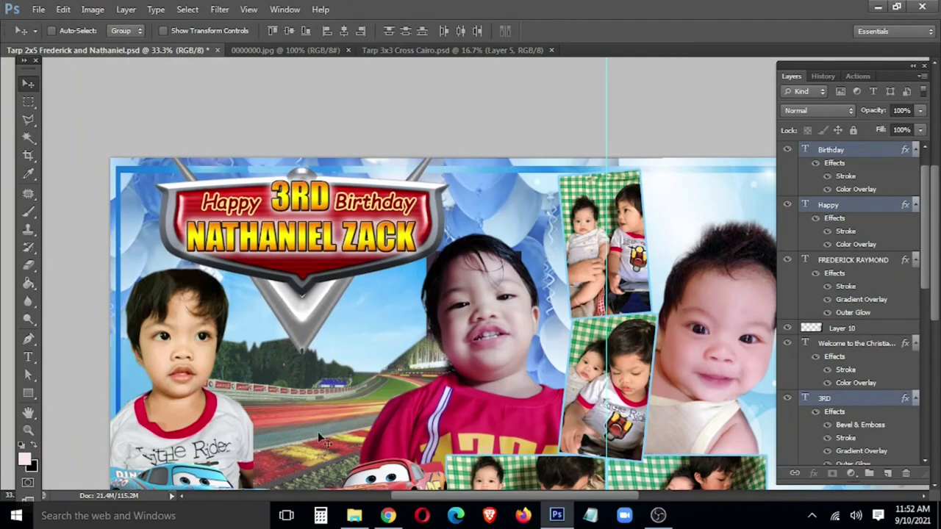
# On the racetrack layer, lasso the area beside the middle child's head
pyautogui.rightClick(413, 360)
pyautogui.click(434, 361)
pyautogui.press('l')
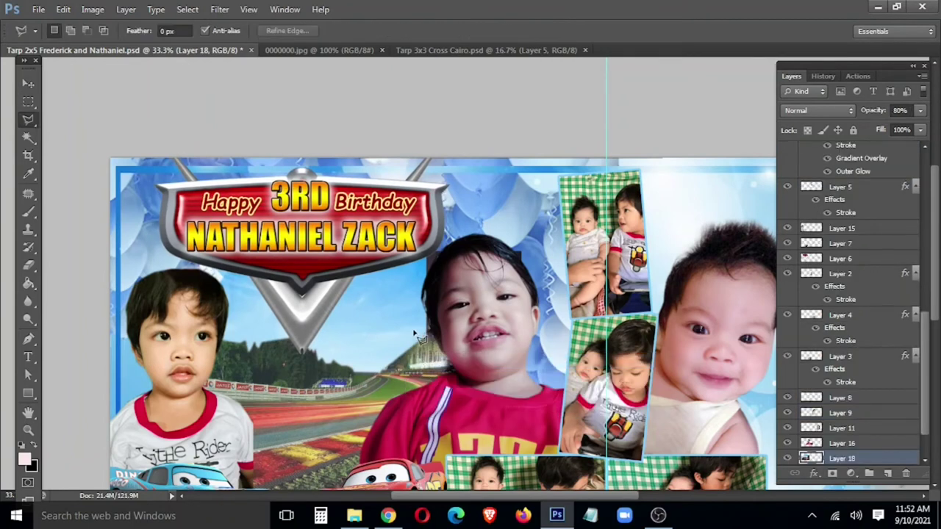
pyautogui.click(479, 237)
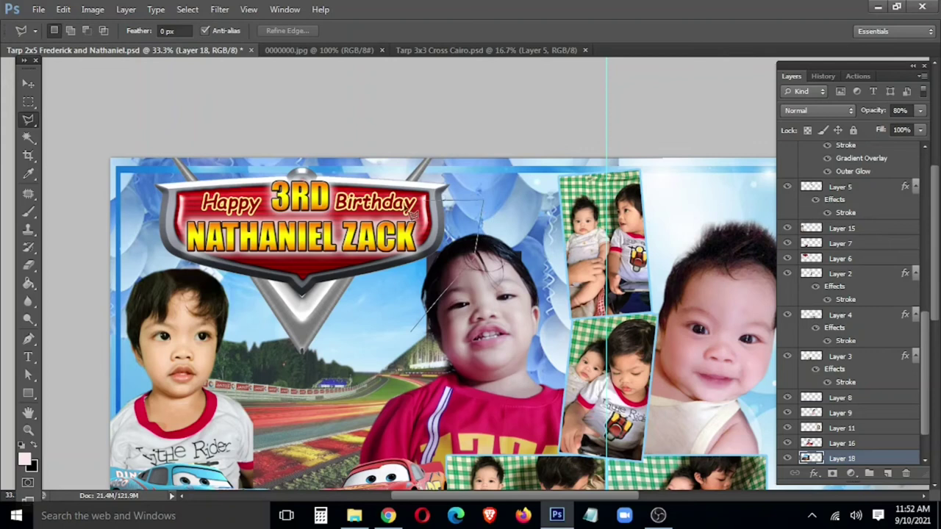
pyautogui.doubleClick(401, 336)
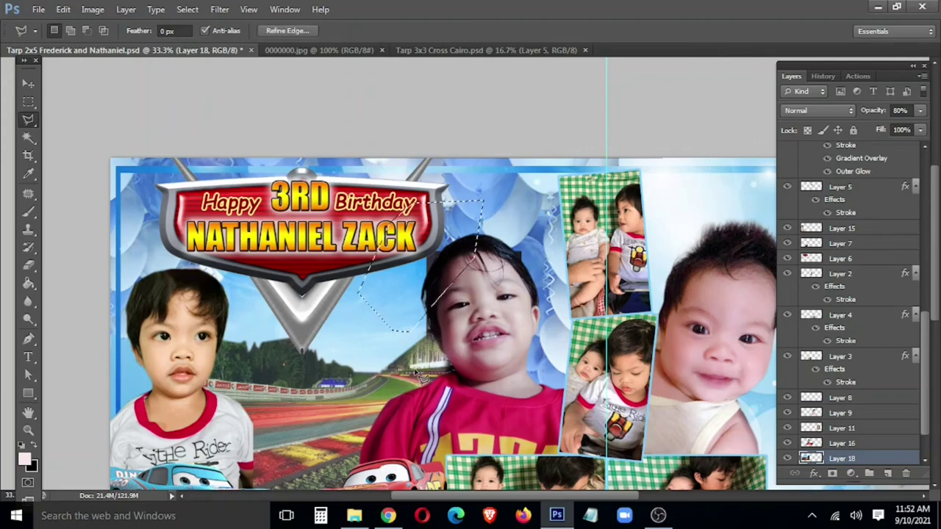
pyautogui.press('m')
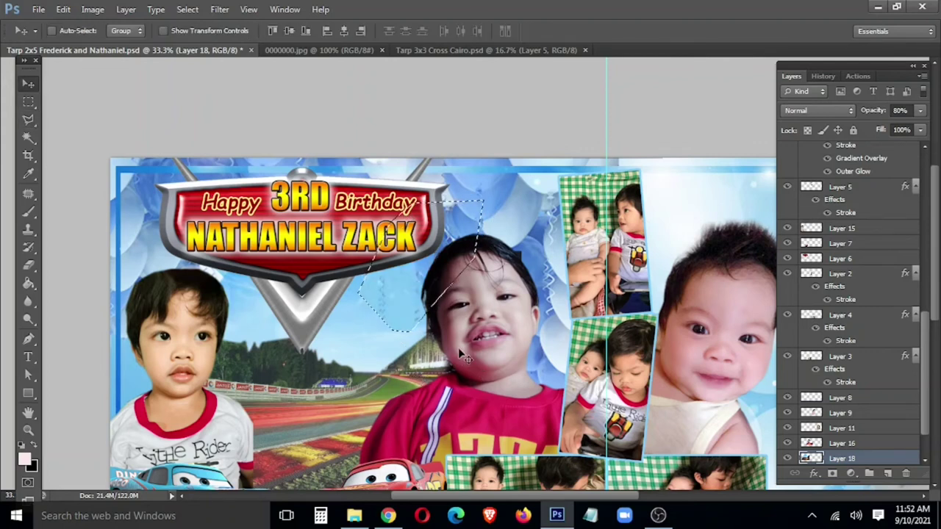
pyautogui.hotkey('ctrl', 'd')
pyautogui.hotkey('ctrl', 'z')
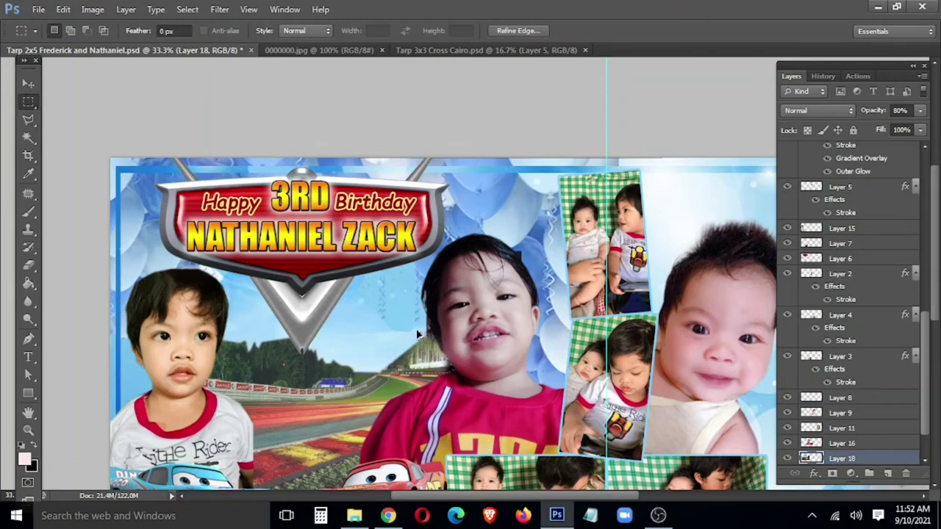
# Feather the selection by 80 pixels, then deselect
pyautogui.rightClick(411, 312)
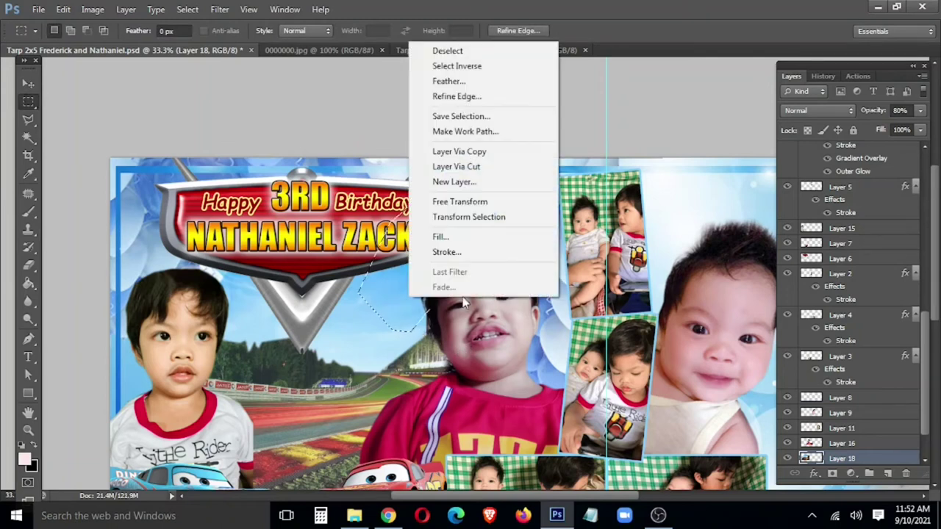
pyautogui.click(448, 80)
pyautogui.press('Return')
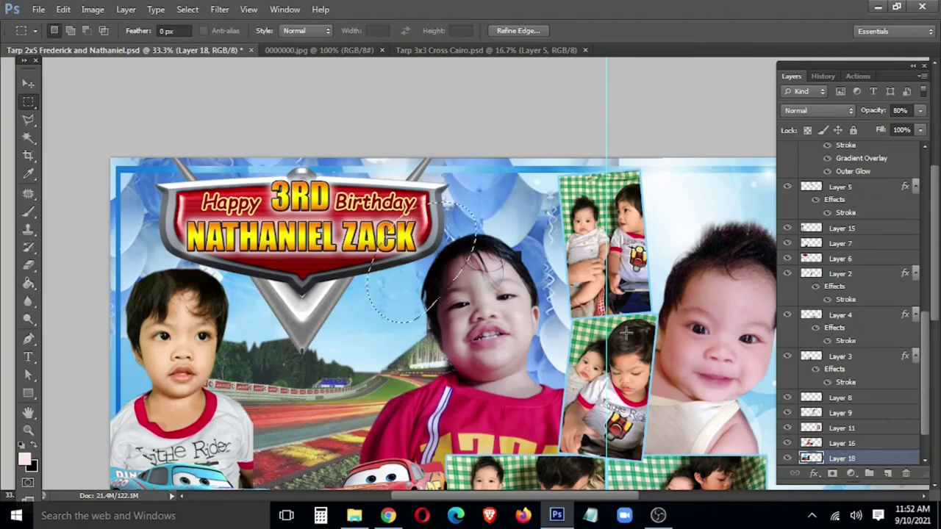
pyautogui.hotkey('ctrl', 'd')
pyautogui.press('v')
pyautogui.hotkey('ctrl', '-')
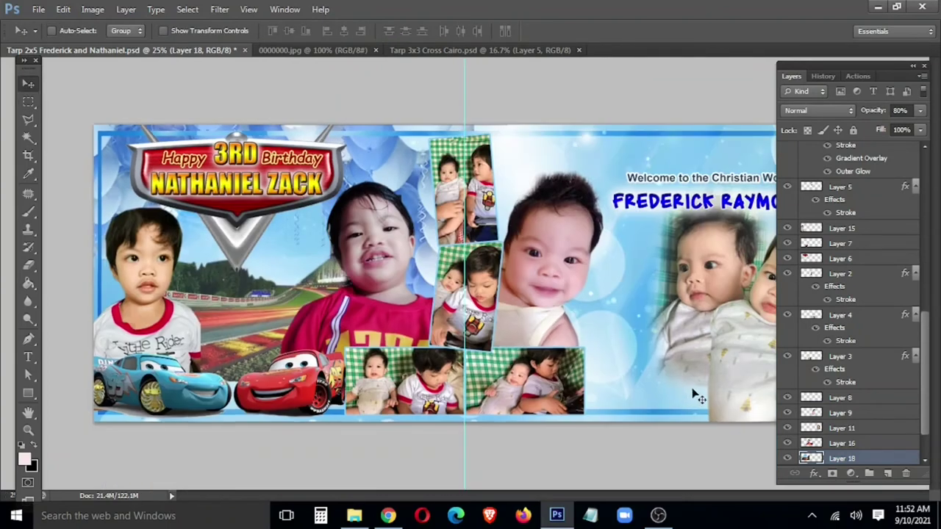
pyautogui.press('Tab')
pyautogui.rightClick(675, 171)
pyautogui.click(746, 176)
pyautogui.moveTo(684, 172)
pyautogui.mouseDown()
pyautogui.moveTo(698, 144)
pyautogui.moveTo(685, 145)
pyautogui.mouseUp()
pyautogui.rightClick(686, 195)
pyautogui.click(731, 199)
pyautogui.moveTo(697, 194); pyautogui.dragTo(699, 163)
pyautogui.hotkey('ctrl', 't')
pyautogui.moveTo(612, 182); pyautogui.dragTo(599, 187)
pyautogui.press('Return')
# Enlarge the single baby photo and reposition it lower
pyautogui.rightClick(575, 237)
pyautogui.click(587, 245)
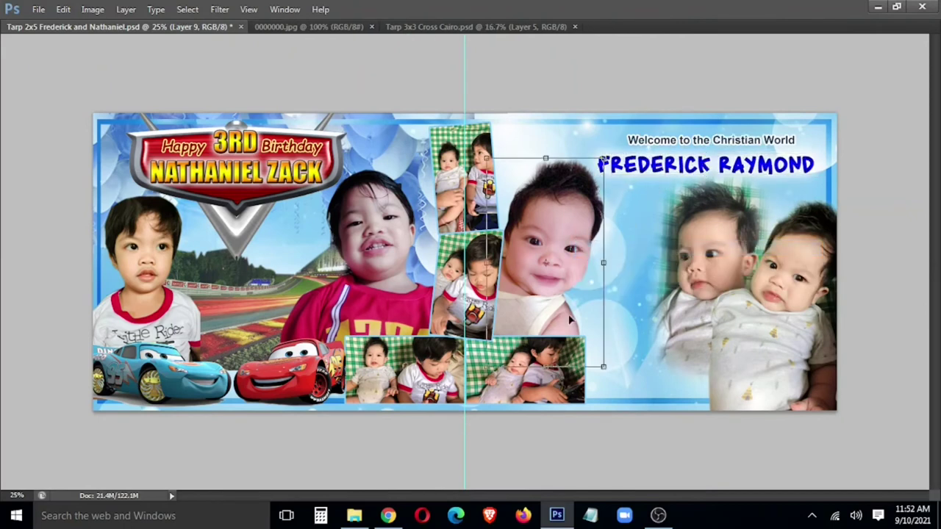
pyautogui.moveTo(609, 371); pyautogui.dragTo(610, 379)
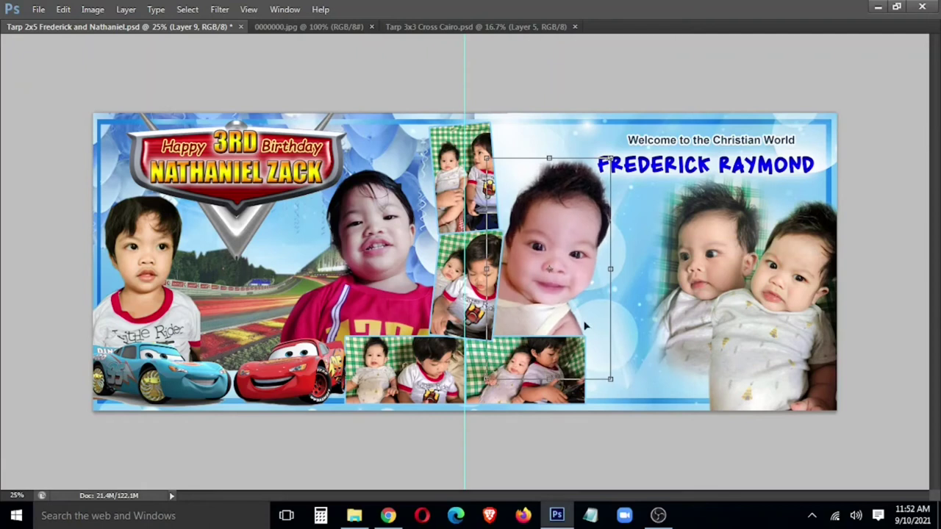
pyautogui.moveTo(584, 325); pyautogui.dragTo(585, 335)
pyautogui.press('Return')
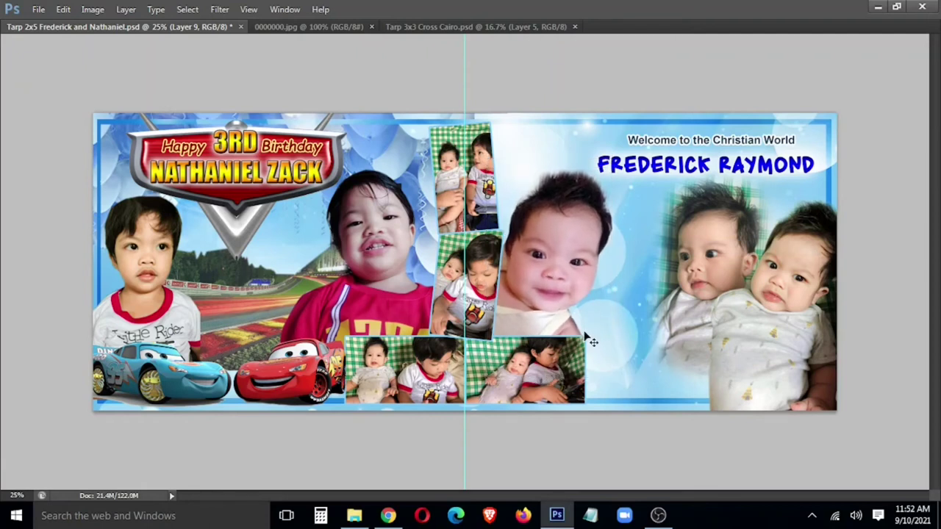
pyautogui.moveTo(586, 336)
pyautogui.mouseDown()
pyautogui.moveTo(574, 321)
pyautogui.moveTo(563, 323)
pyautogui.mouseUp()
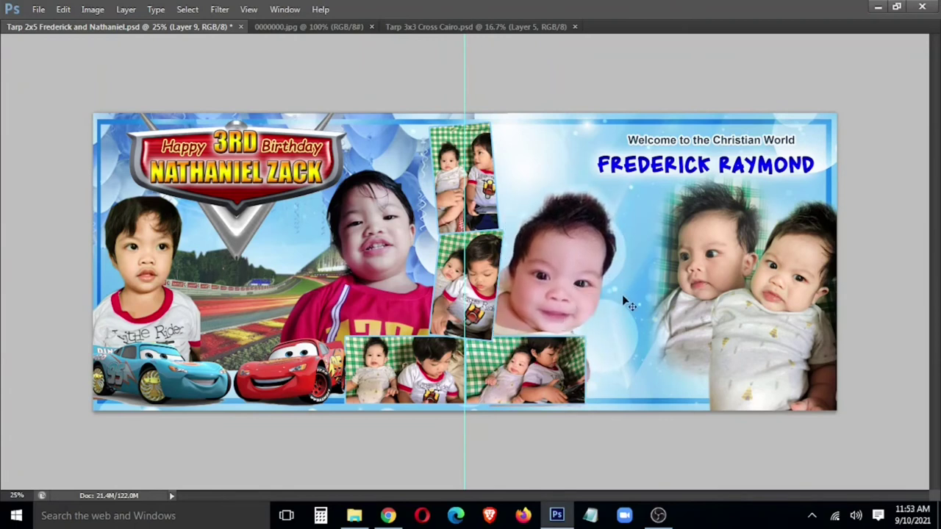
pyautogui.rightClick(613, 175)
pyautogui.click(634, 169)
pyautogui.moveTo(596, 165)
pyautogui.mouseDown()
pyautogui.moveTo(565, 167)
pyautogui.moveTo(550, 207)
pyautogui.mouseUp()
pyautogui.moveTo(744, 171); pyautogui.dragTo(682, 147)
pyautogui.rightClick(726, 140)
pyautogui.click(735, 145)
pyautogui.hotkey('shift', 'Down')
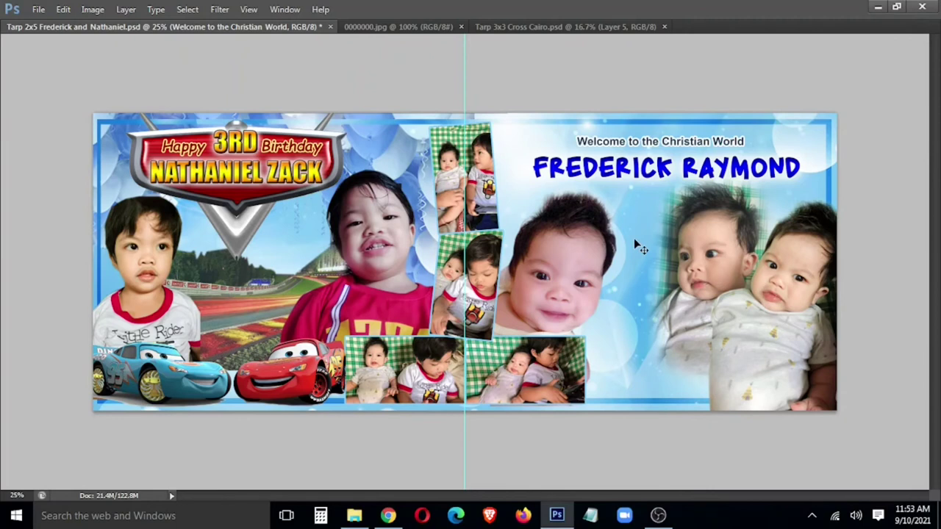
# Bring in the cross clipart, then mirror, enlarge and move the baby booties down-right
pyautogui.moveTo(688, 41); pyautogui.dragTo(580, 356)
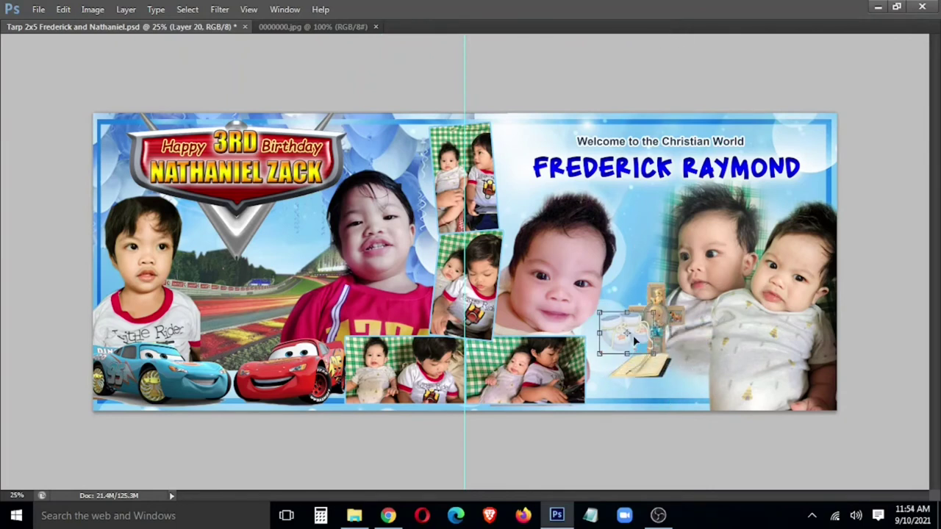
pyautogui.rightClick(633, 336)
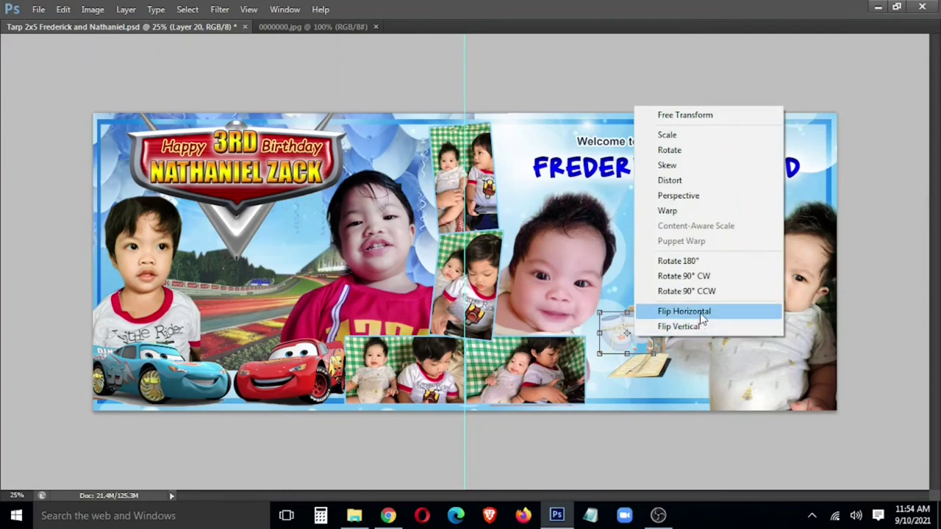
pyautogui.click(699, 312)
pyautogui.moveTo(654, 314); pyautogui.dragTo(672, 298)
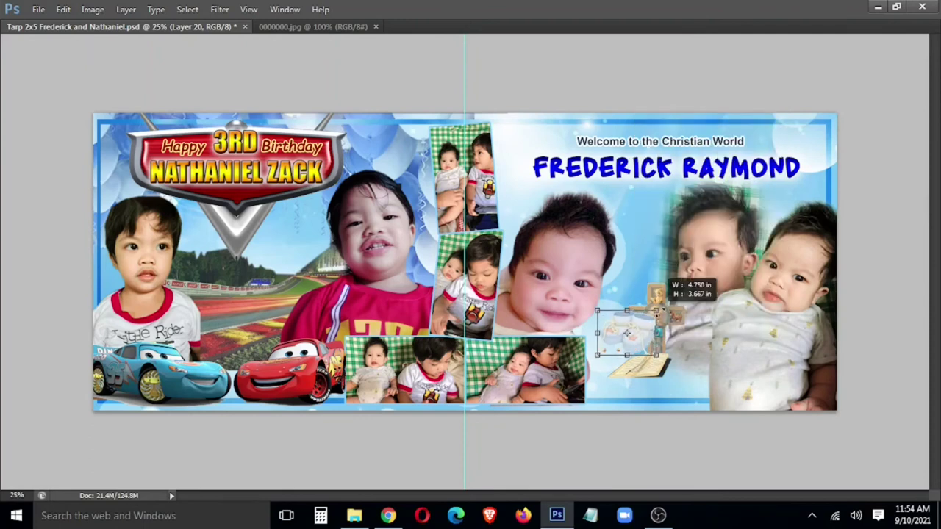
pyautogui.moveTo(658, 348); pyautogui.dragTo(750, 379)
# Mirror the cross clipart horizontally and move and resize it down-left
pyautogui.rightClick(660, 358)
pyautogui.click(680, 368)
pyautogui.hotkey('ctrl', 't')
pyautogui.rightClick(651, 356)
pyautogui.click(727, 313)
pyautogui.moveTo(662, 383); pyautogui.dragTo(628, 413)
pyautogui.moveTo(663, 322); pyautogui.dragTo(673, 326)
pyautogui.press('Return')
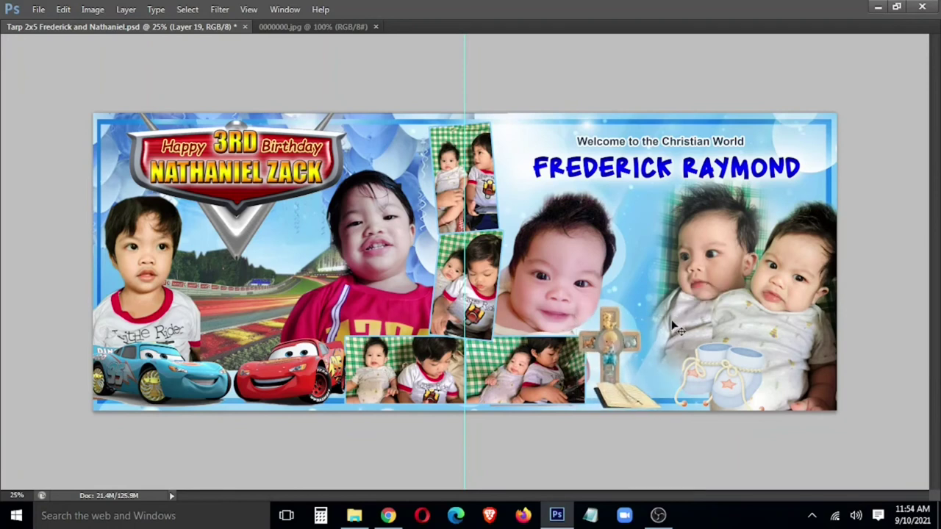
# Mirror the cross-and-book again and place it near the booties
pyautogui.hotkey('ctrl', 't')
pyautogui.rightClick(601, 374)
pyautogui.click(679, 339)
pyautogui.moveTo(636, 383); pyautogui.dragTo(752, 379)
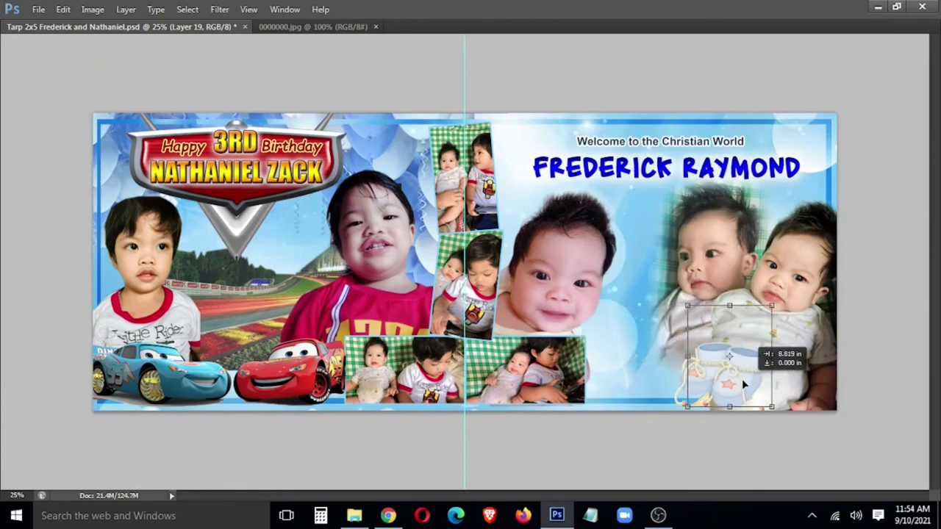
pyautogui.press('Return')
# Move the baby booties left and flip them horizontally
pyautogui.rightClick(741, 380)
pyautogui.click(739, 391)
pyautogui.moveTo(739, 390); pyautogui.dragTo(669, 384)
pyautogui.hotkey('ctrl', 't')
pyautogui.rightClick(667, 375)
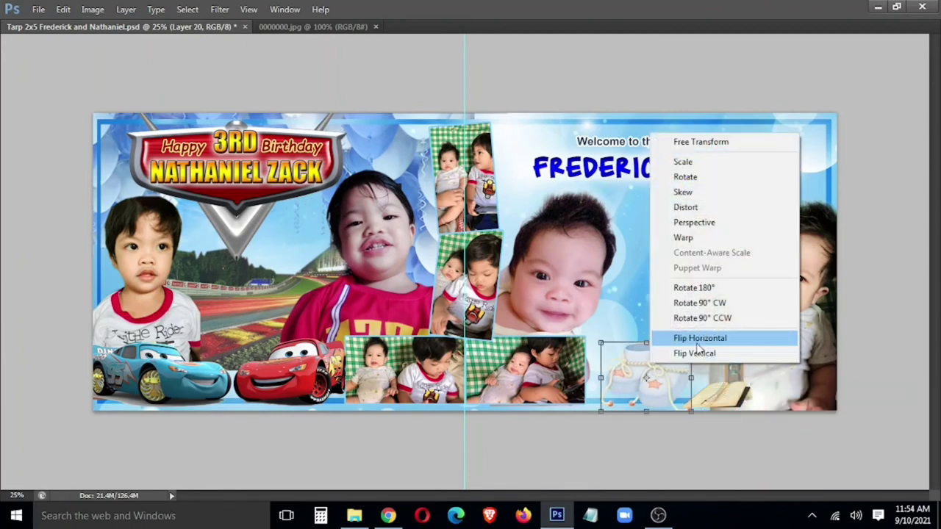
pyautogui.click(676, 337)
pyautogui.press('Return')
pyautogui.moveTo(660, 395); pyautogui.dragTo(643, 394)
# Move the cross to the right edge and reposition the booties beside it
pyautogui.rightClick(731, 360)
pyautogui.click(735, 357)
pyautogui.moveTo(735, 353); pyautogui.dragTo(707, 388)
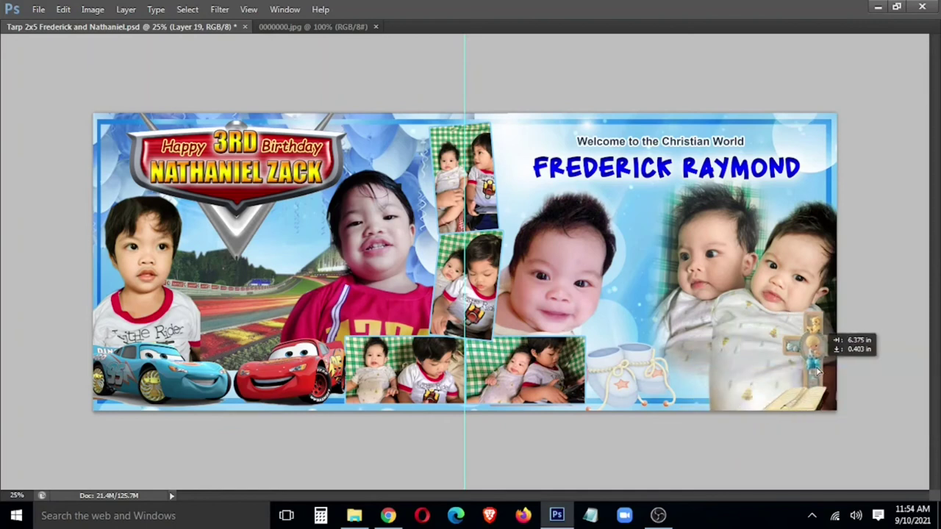
pyautogui.moveTo(707, 388); pyautogui.dragTo(771, 365)
pyautogui.moveTo(659, 395)
pyautogui.mouseDown()
pyautogui.moveTo(610, 395)
pyautogui.moveTo(760, 382)
pyautogui.mouseUp()
# Place the mirrored cross beside the photo collage, slightly shrunk and raised
pyautogui.rightClick(823, 357)
pyautogui.click(823, 357)
pyautogui.moveTo(812, 334); pyautogui.dragTo(634, 360)
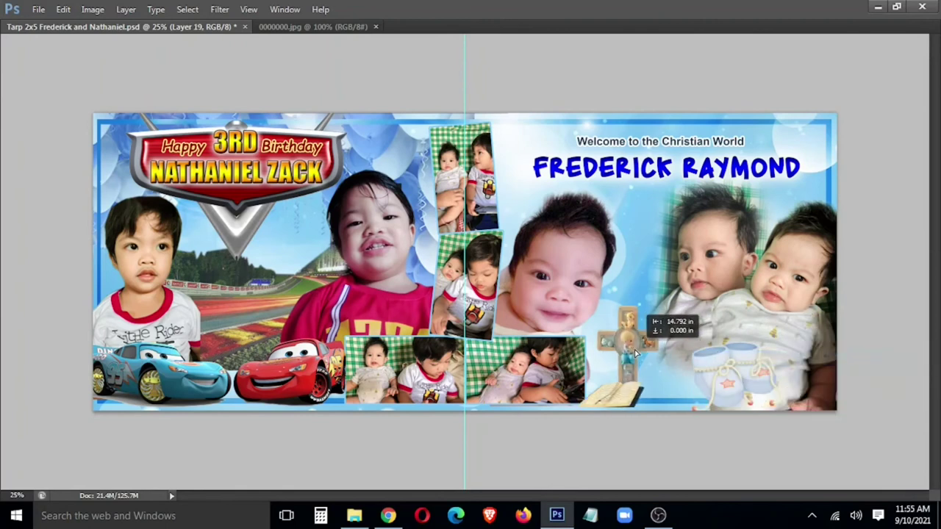
pyautogui.hotkey('ctrl', 't')
pyautogui.rightClick(634, 360)
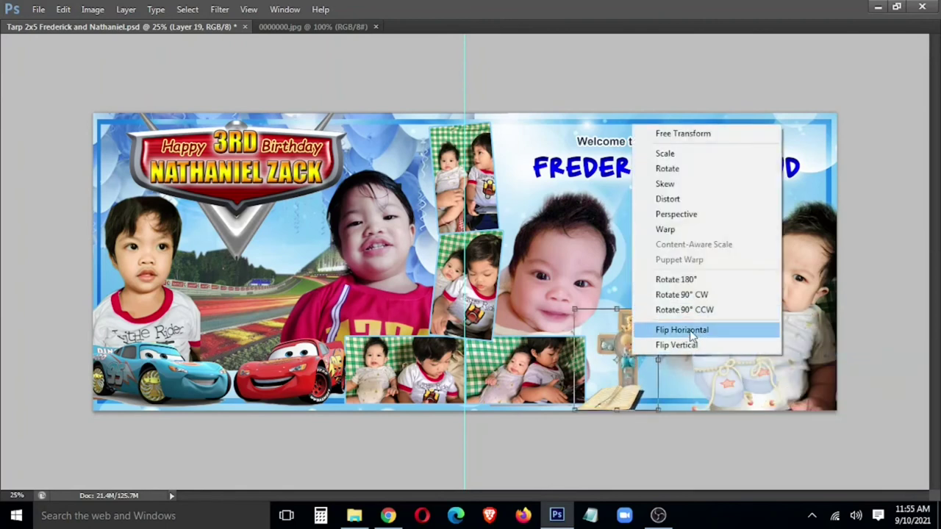
pyautogui.click(684, 331)
pyautogui.moveTo(618, 359)
pyautogui.mouseDown()
pyautogui.moveTo(649, 294)
pyautogui.moveTo(617, 402)
pyautogui.mouseUp()
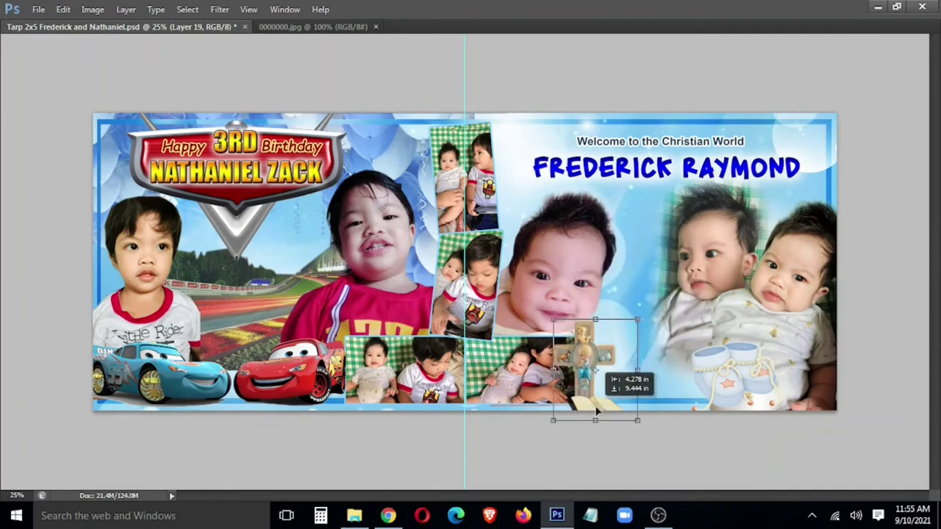
pyautogui.press('Return')
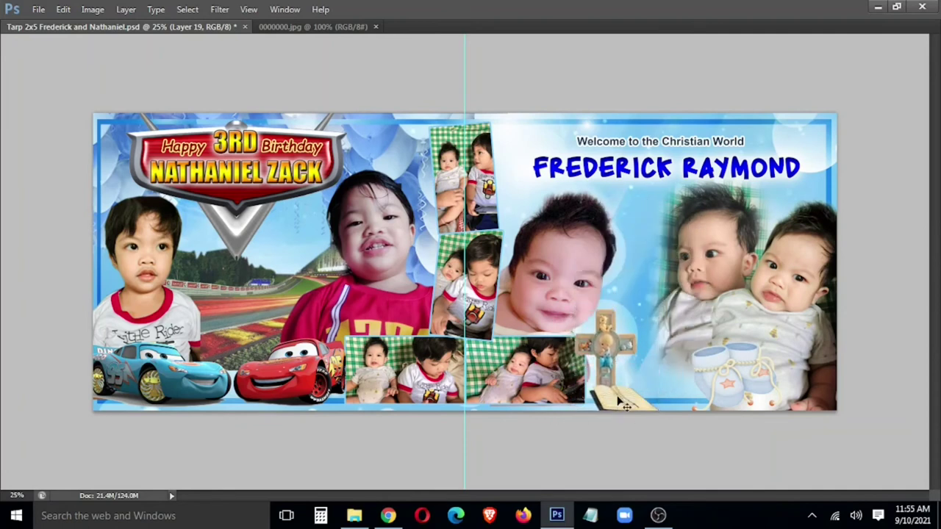
pyautogui.moveTo(623, 351); pyautogui.dragTo(646, 309)
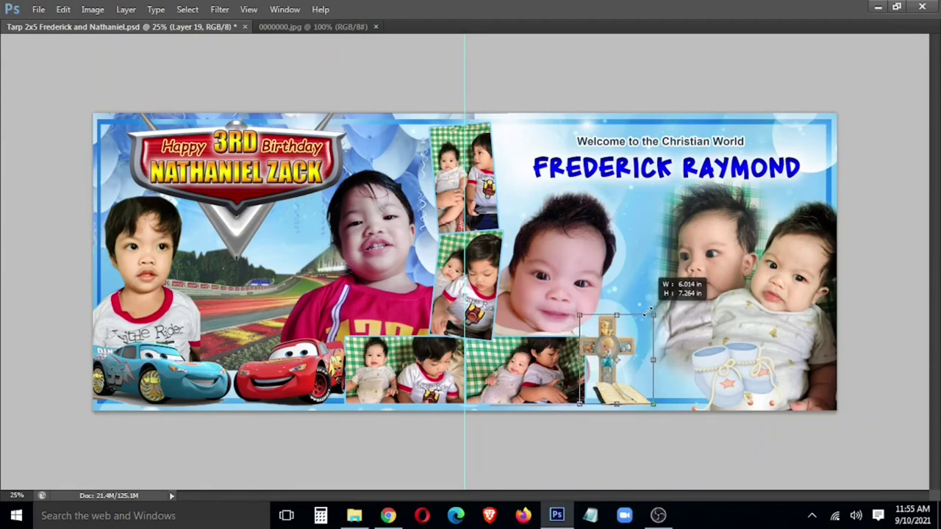
pyautogui.press('Left')
pyautogui.press('Left')
pyautogui.press('Left')
pyautogui.press('Left')
pyautogui.press('Left')
pyautogui.press('Left')
pyautogui.press('Left')
pyautogui.press('Left')
pyautogui.press('Left')
# Try flipping the booties vertically, undo it, and restore the panels
pyautogui.rightClick(725, 370)
pyautogui.click(744, 372)
pyautogui.hotkey('ctrl', 't')
pyautogui.rightClick(751, 376)
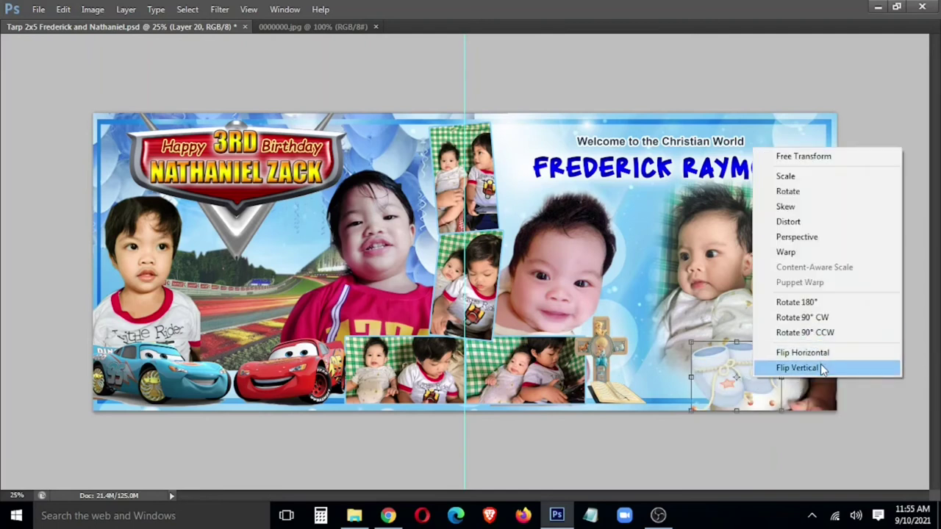
pyautogui.click(816, 369)
pyautogui.moveTo(749, 380); pyautogui.dragTo(734, 380)
pyautogui.press('Return')
pyautogui.hotkey('ctrl', 'alt', 'z')
pyautogui.hotkey('ctrl', 'alt', 'z')
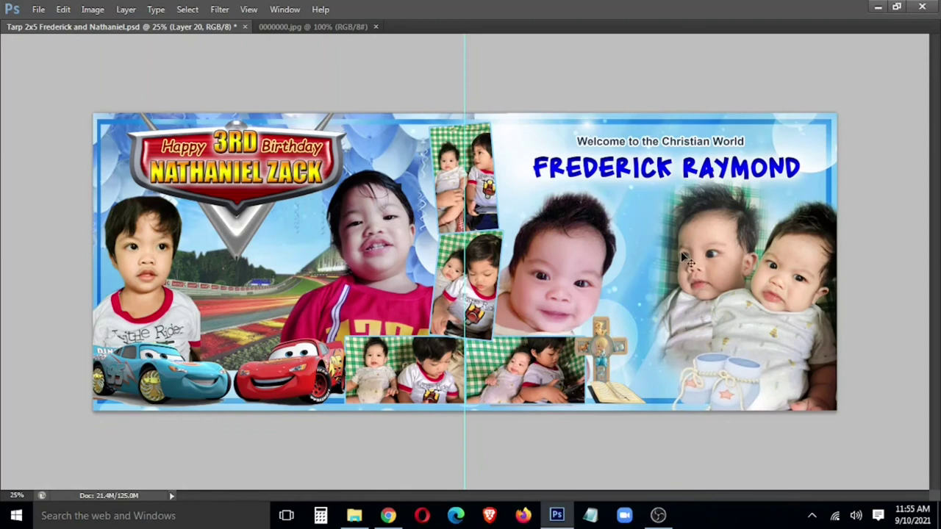
pyautogui.press('Tab')
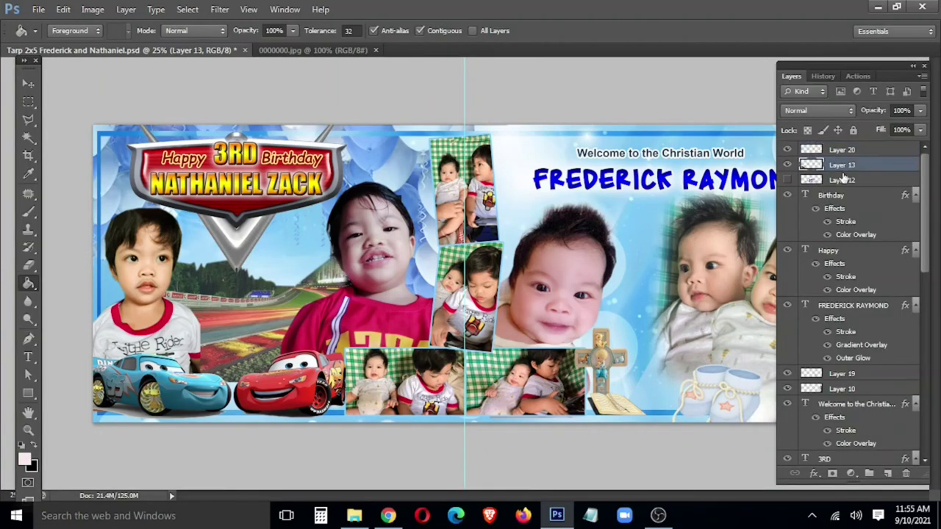
# Move Layer 12 to the top and add a new layer with a light blue Color Overlay
pyautogui.moveTo(842, 179); pyautogui.dragTo(842, 149)
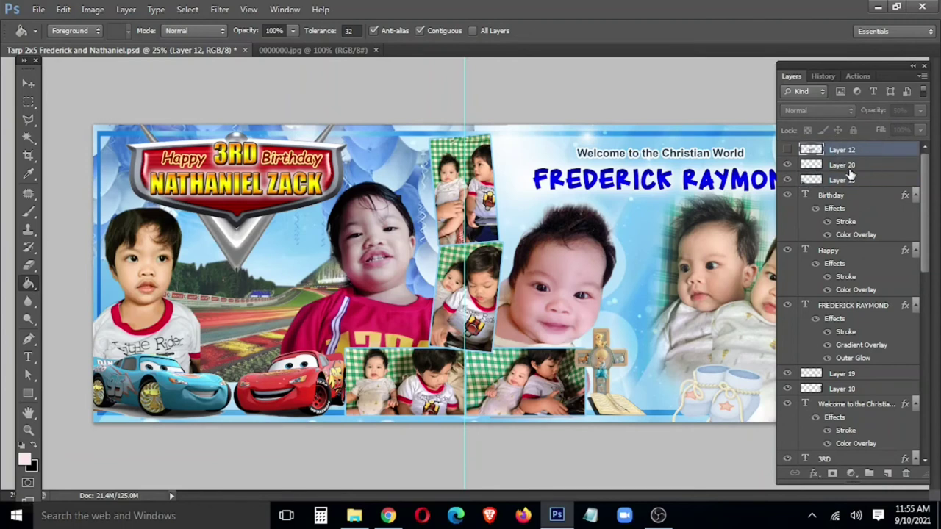
pyautogui.click(887, 474)
pyautogui.rightClick(839, 167)
pyautogui.click(739, 39)
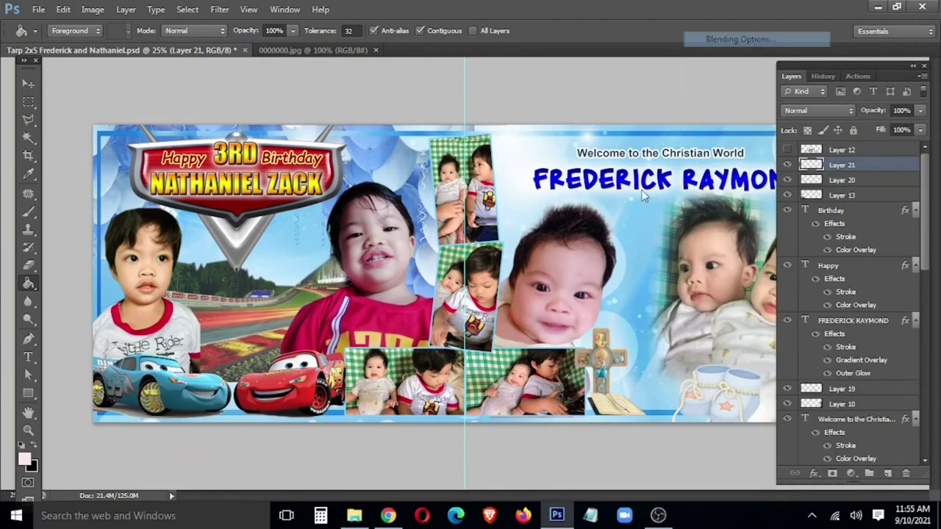
pyautogui.click(97, 358)
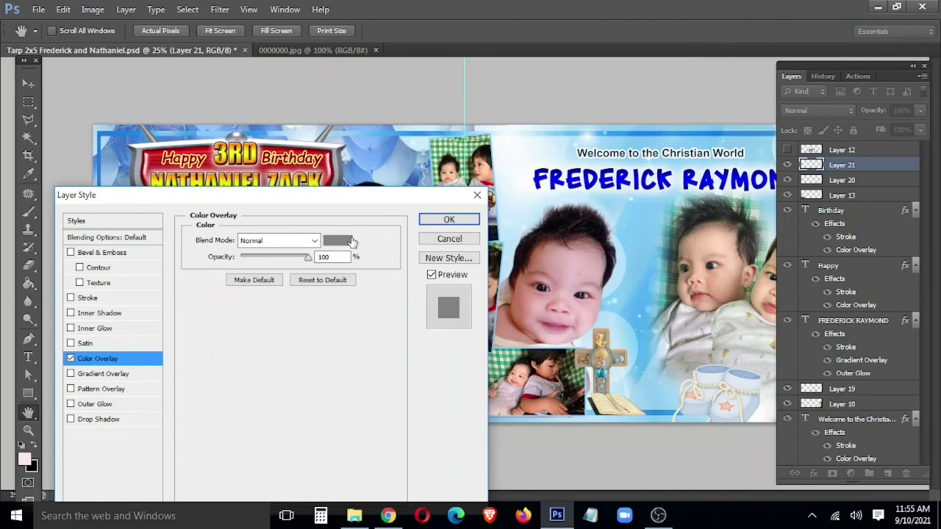
pyautogui.click(338, 241)
pyautogui.click(450, 342)
pyautogui.click(351, 295)
pyautogui.click(579, 258)
pyautogui.click(475, 222)
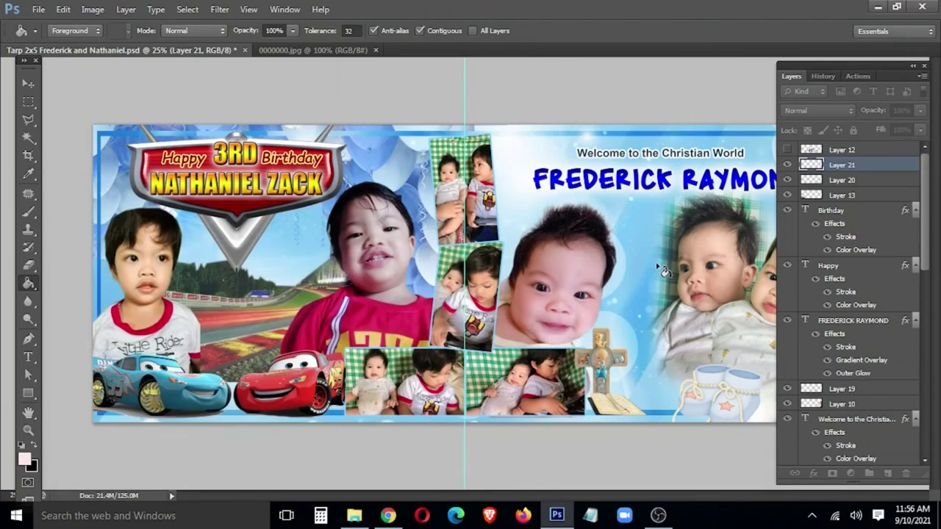
# Load the Assorted Brushes set and choose the star brush tip
pyautogui.press('b')
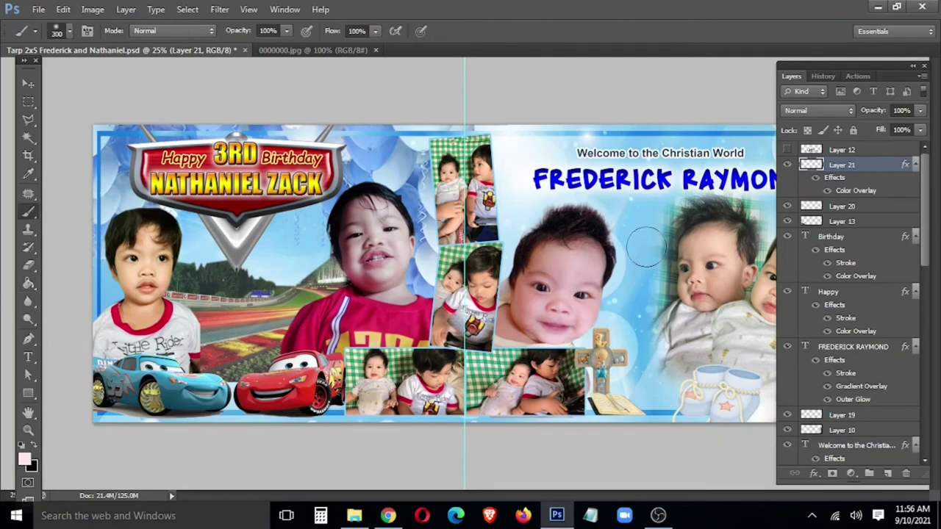
pyautogui.click(70, 30)
pyautogui.click(177, 56)
pyautogui.click(231, 285)
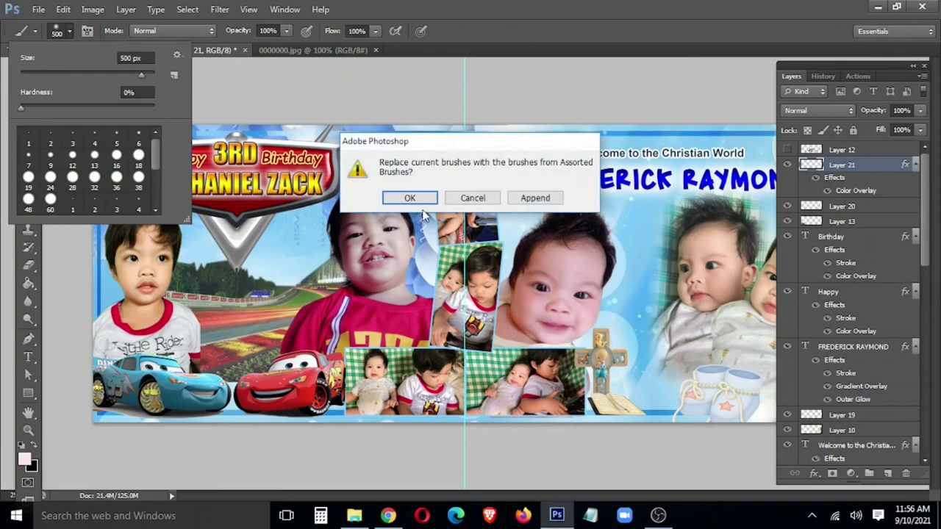
pyautogui.click(412, 196)
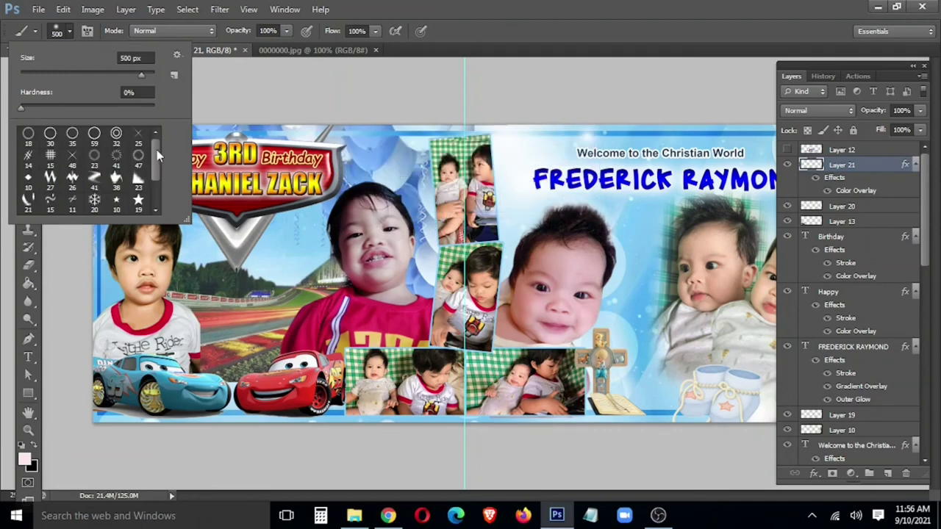
pyautogui.scroll(-2, 150, 176)
pyautogui.scroll(3, 103, 177)
pyautogui.scroll(-2, 96, 167)
pyautogui.scroll(-1, 71, 173)
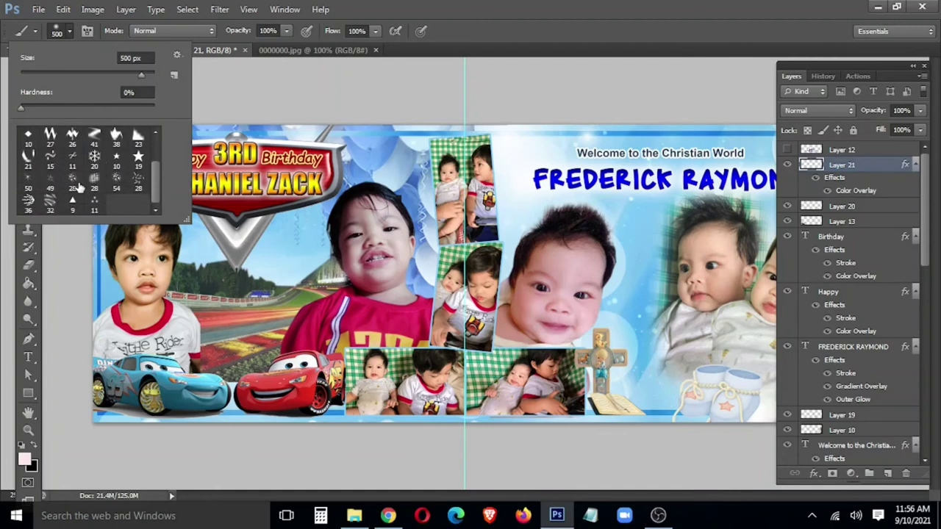
pyautogui.scroll(2, 78, 188)
pyautogui.click(139, 191)
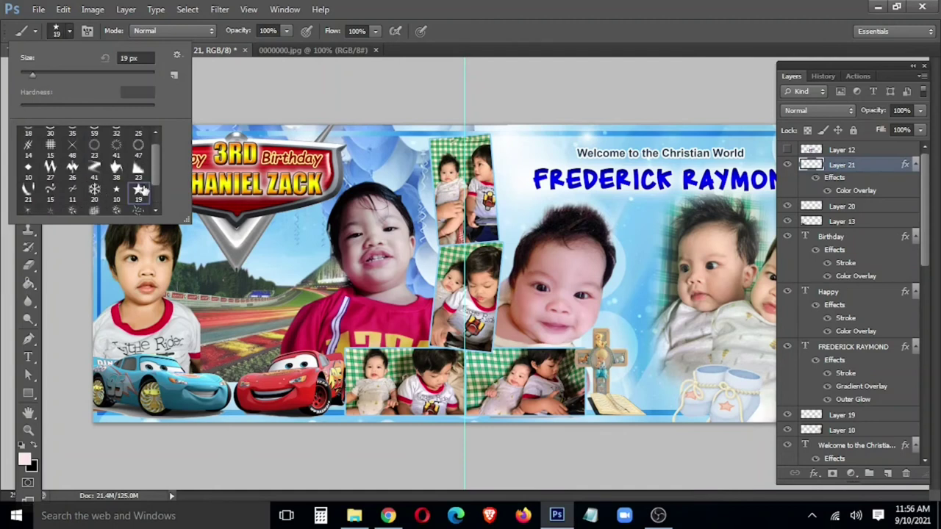
pyautogui.click(628, 239)
# Enlarge the brush, stamp a blue star beside Welcome, and hide the panels
pyautogui.press(']')
pyautogui.click(526, 151)
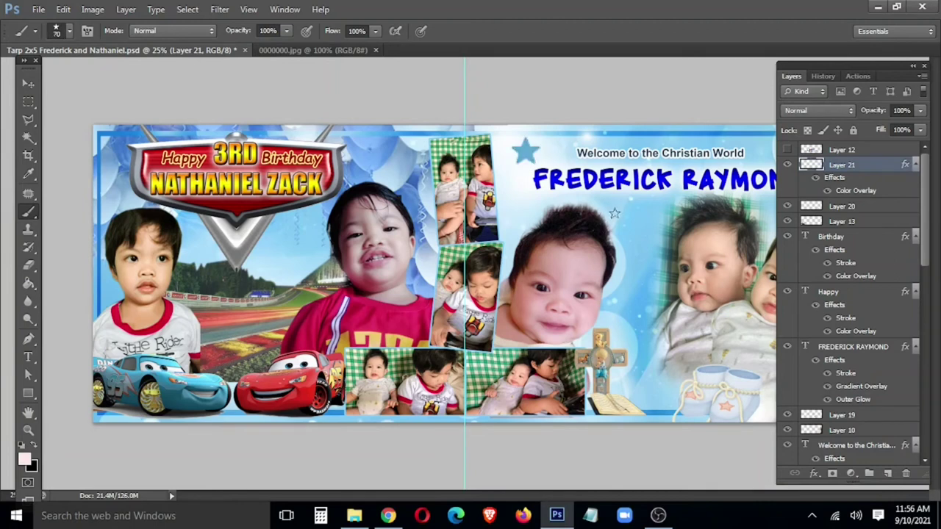
pyautogui.press('Tab')
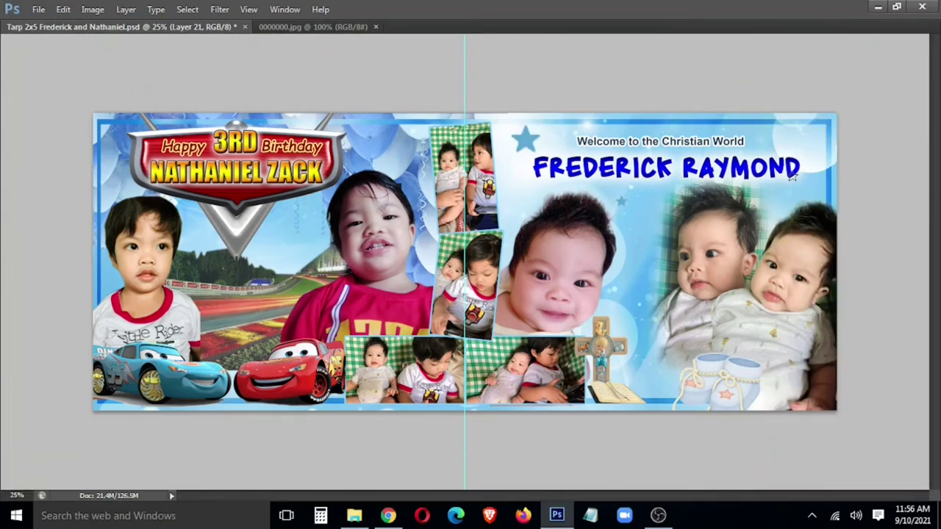
# Stamp a blue star at the banner's top-right corner and duplicate the star layer
pyautogui.click(810, 138)
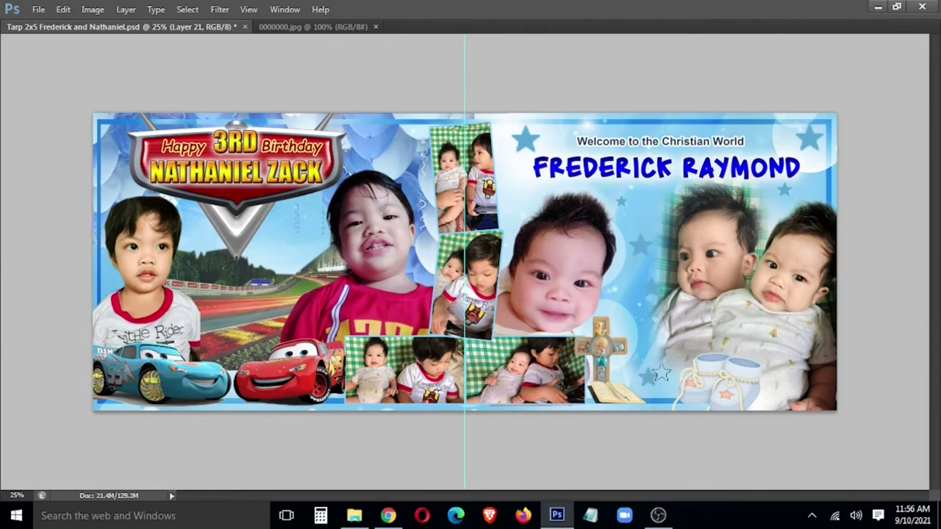
pyautogui.press('Tab')
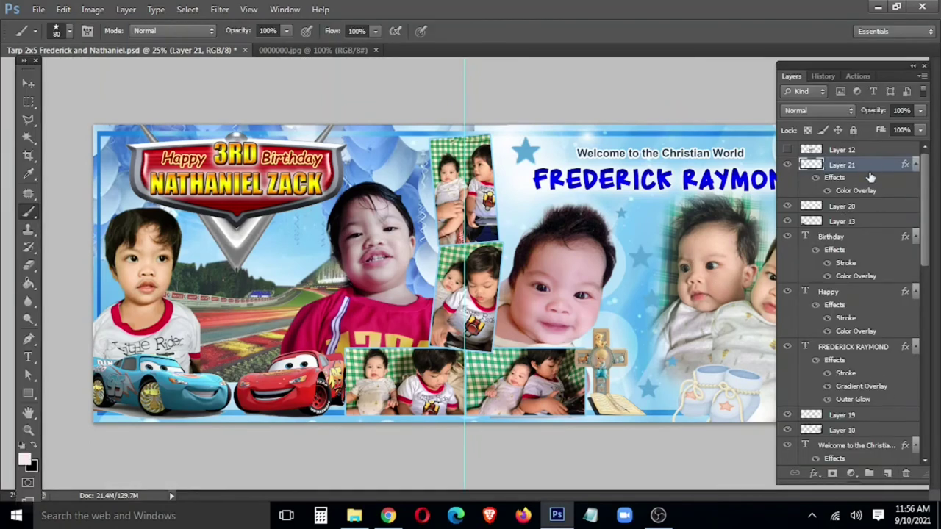
pyautogui.moveTo(867, 169); pyautogui.dragTo(888, 474)
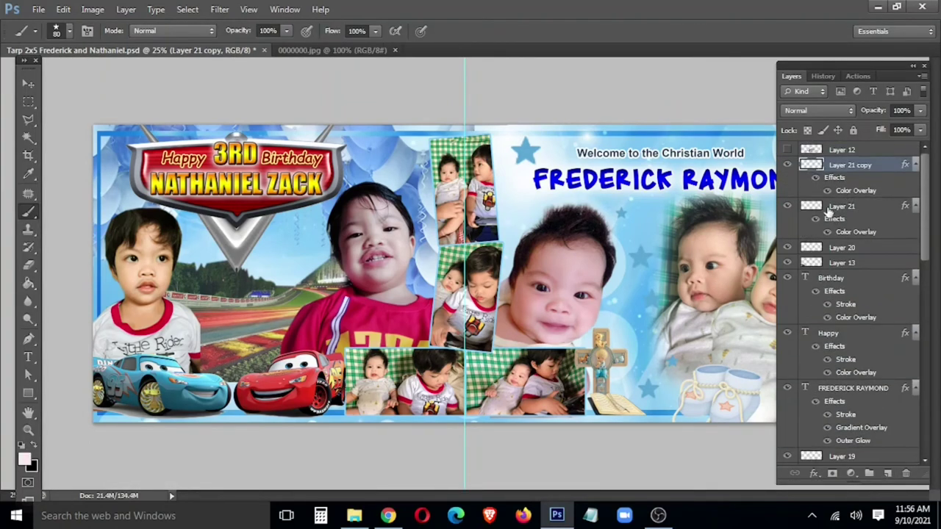
# Change the copied star layer's Color Overlay to white and free-transform the copy
pyautogui.doubleClick(870, 190)
pyautogui.click(336, 246)
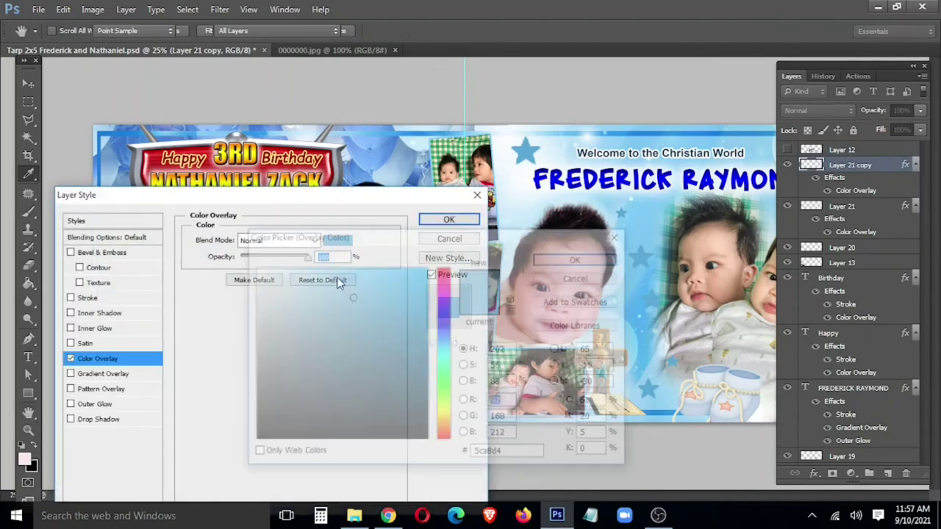
pyautogui.click(579, 258)
pyautogui.click(448, 219)
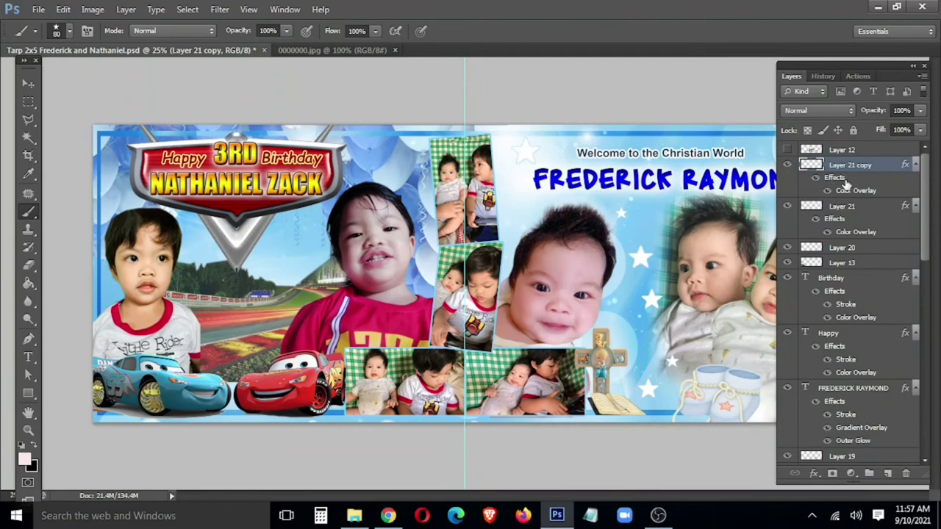
pyautogui.press('Tab')
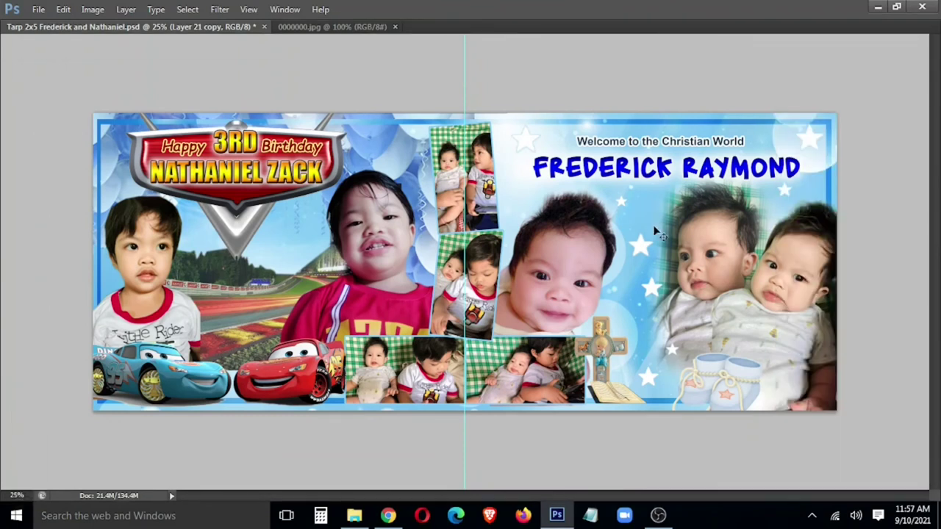
pyautogui.hotkey('ctrl', 't')
pyautogui.press('Return')
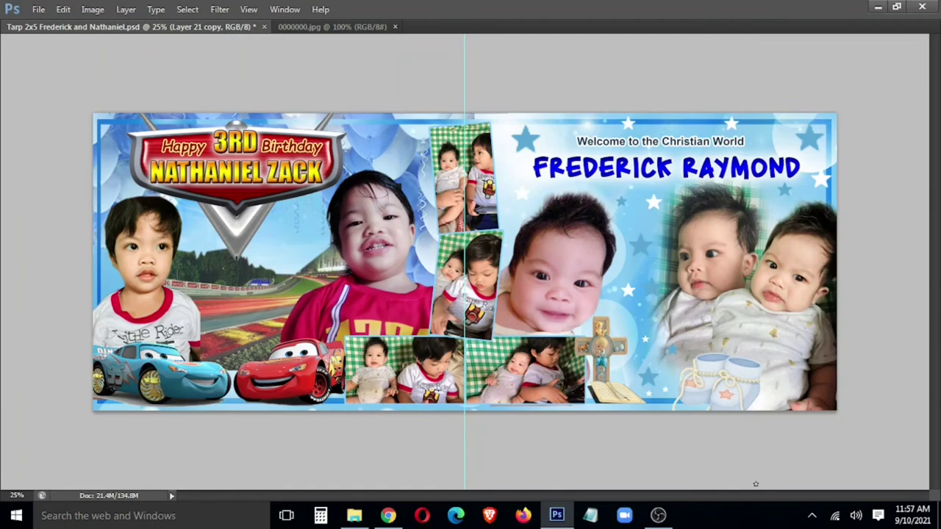
# Select the 50 px sparkle brush tip from the Brush Preset picker
pyautogui.press('Tab')
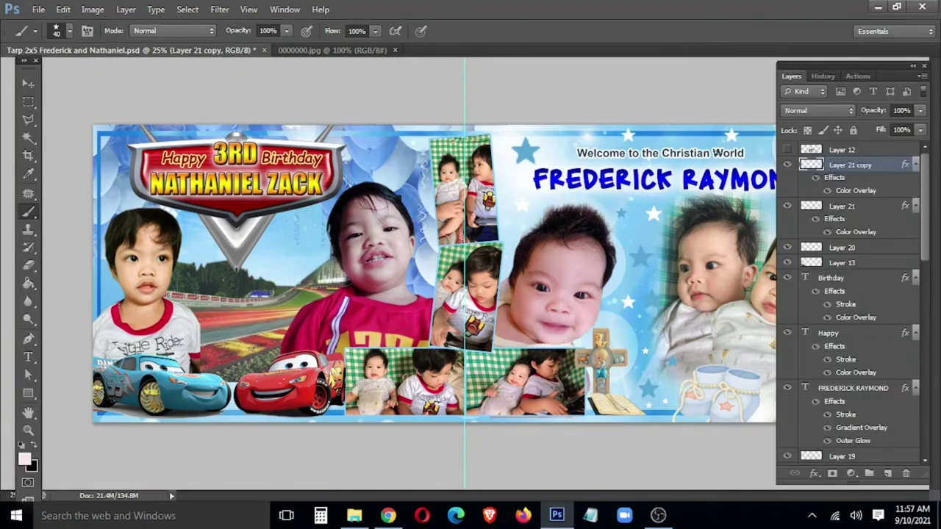
pyautogui.press('Tab')
pyautogui.press('Tab')
pyautogui.click(70, 31)
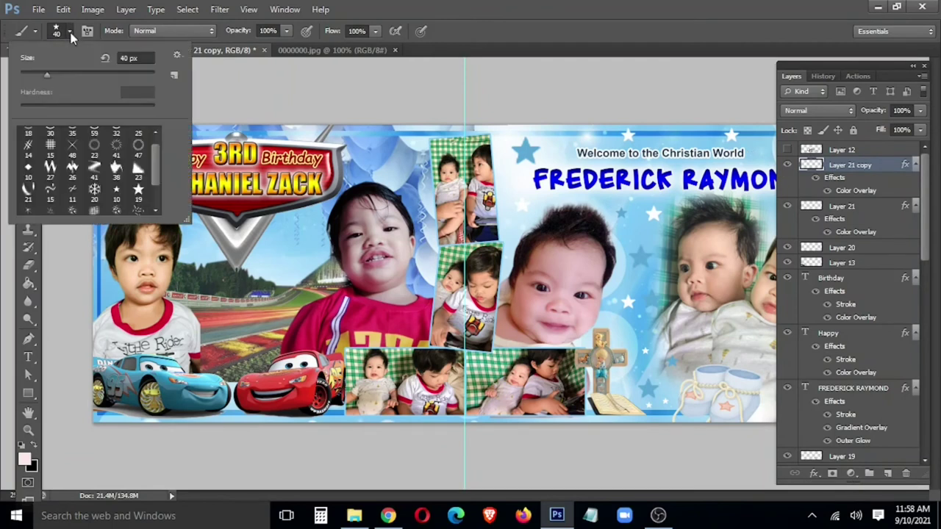
pyautogui.scroll(-2, 48, 171)
pyautogui.click(28, 179)
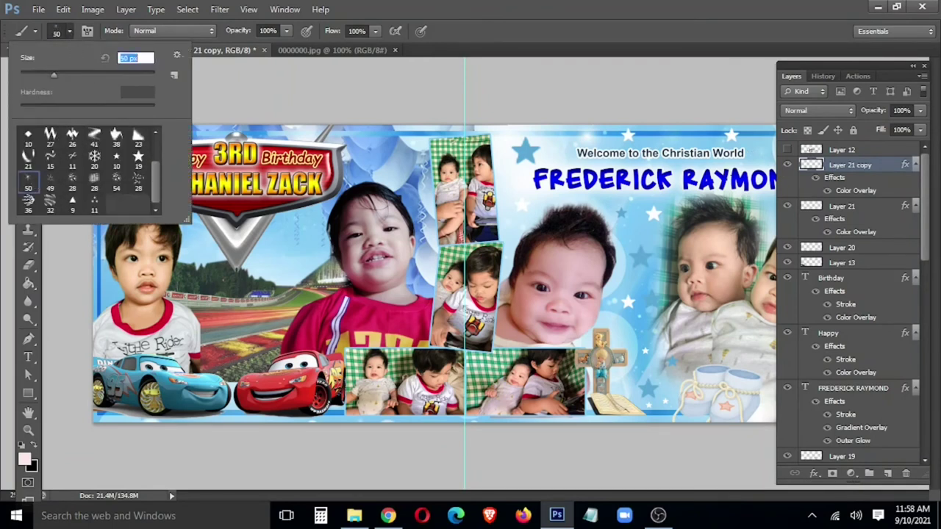
pyautogui.press('Return')
# Paint white sparkles at the banner's top right and beside the baby's head
pyautogui.press('Tab')
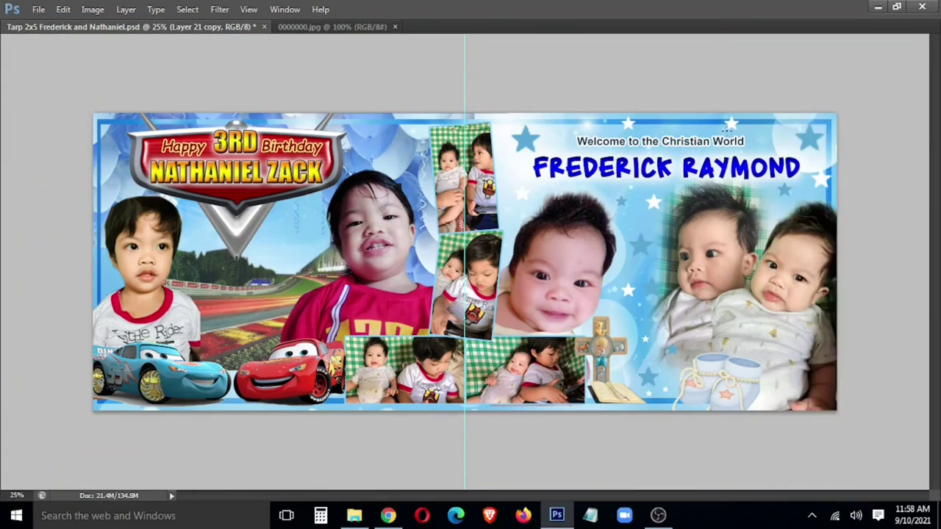
pyautogui.click(763, 137)
pyautogui.click(640, 220)
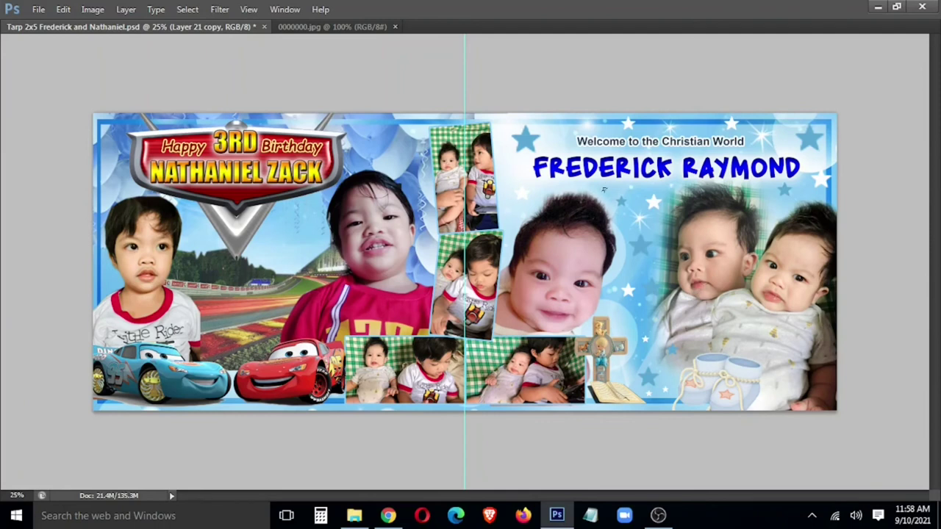
pyautogui.press('v')
# Select the single-baby portrait (Layer 9) and move it higher
pyautogui.rightClick(576, 269)
pyautogui.click(591, 275)
pyautogui.moveTo(581, 273)
pyautogui.mouseDown()
pyautogui.moveTo(577, 240)
pyautogui.moveTo(567, 240)
pyautogui.mouseUp()
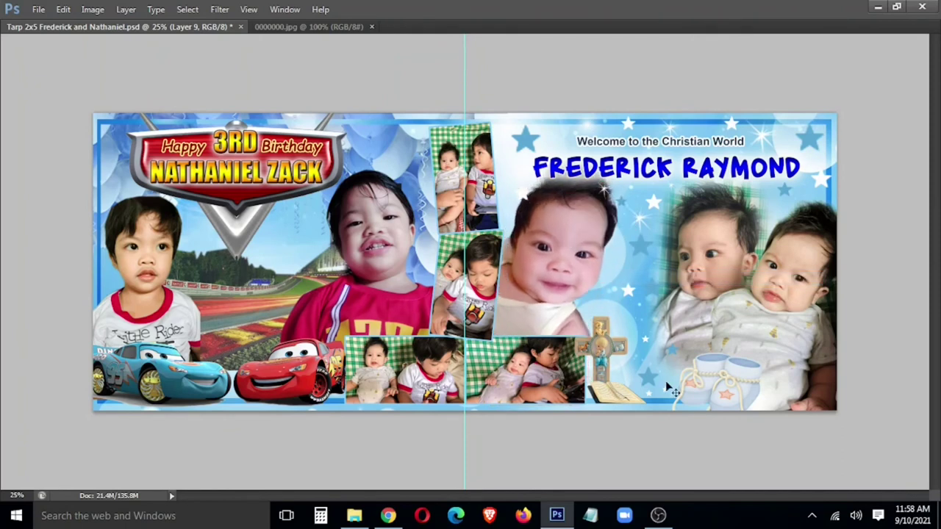
pyautogui.press('Up')
pyautogui.press('Up')
pyautogui.press('Up')
pyautogui.press('Left')
pyautogui.press('Right')
pyautogui.press('Up')
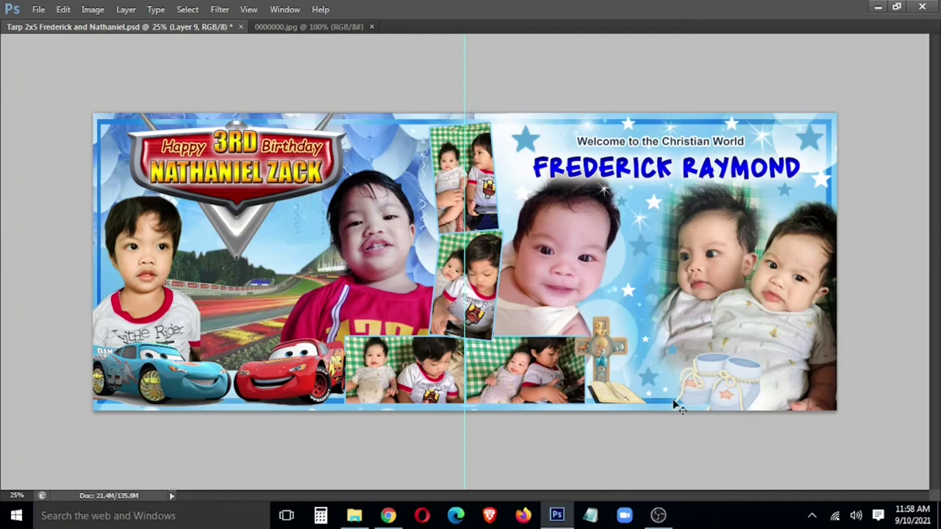
# Shift the twin-baby photo (Layer 11) slightly left, then save the banner
pyautogui.rightClick(697, 285)
pyautogui.click(713, 294)
pyautogui.moveTo(713, 296); pyautogui.dragTo(705, 294)
pyautogui.hotkey('shift', 'Left')
pyautogui.hotkey('shift', 'Left')
pyautogui.hotkey('shift', 'Left')
pyautogui.hotkey('shift', 'Left')
pyautogui.hotkey('shift', 'Left')
pyautogui.hotkey('shift', 'Left')
pyautogui.hotkey('shift', 'Left')
pyautogui.hotkey('shift', 'Left')
pyautogui.hotkey('shift', 'Right')
pyautogui.hotkey('shift', 'Right')
pyautogui.hotkey('shift', 'Right')
pyautogui.hotkey('shift', 'Right')
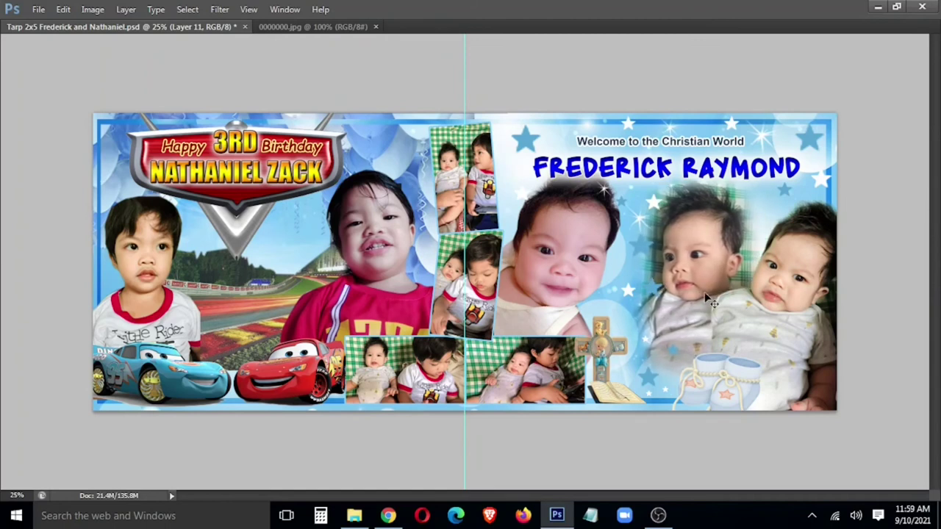
pyautogui.hotkey('ctrl', 's')
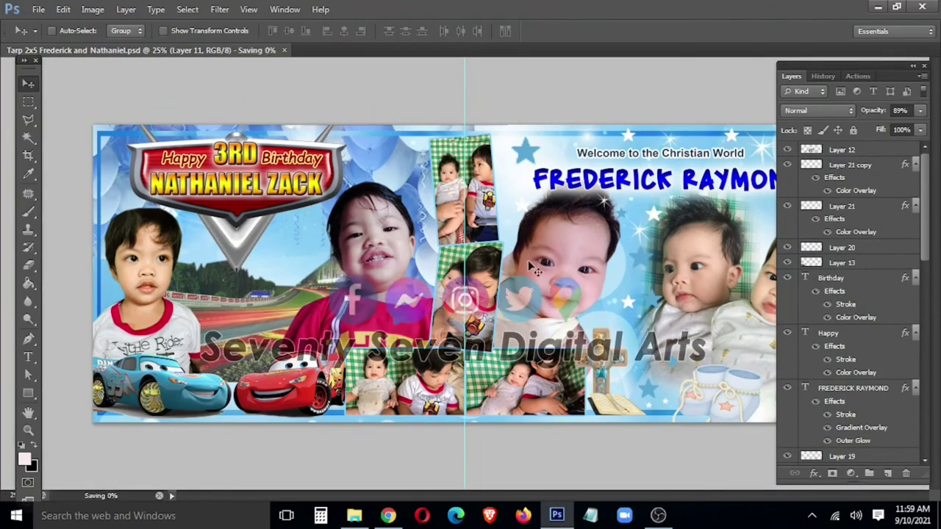
# Dismiss the failed save alert, commit the Welcome text and nudge it down
pyautogui.hotkey('ctrl', 'shift', 's')
pyautogui.click(474, 215)
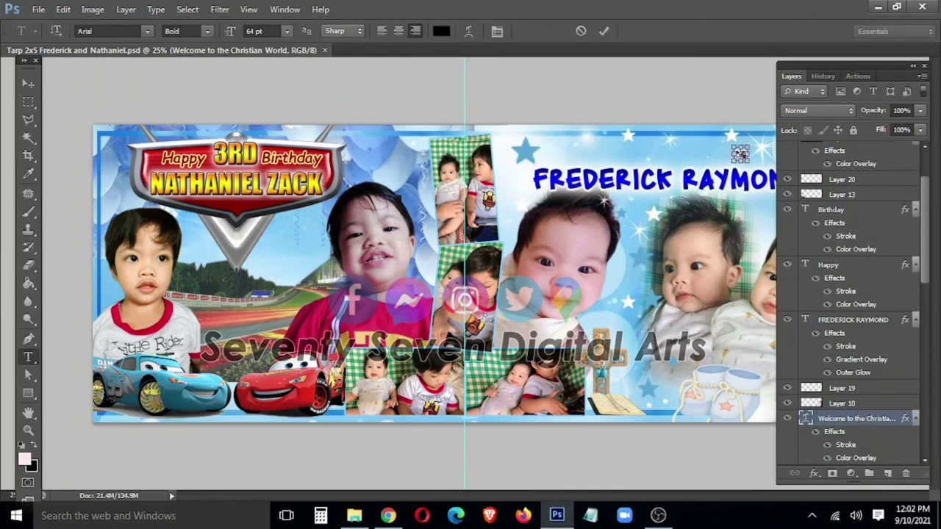
pyautogui.hotkey('ctrl', 'Return')
pyautogui.press('v')
pyautogui.hotkey('shift', 'Down')
pyautogui.hotkey('shift', 'Down')
pyautogui.hotkey('shift', 'Down')
pyautogui.hotkey('shift', 'Down')
pyautogui.hotkey('shift', 'Down')
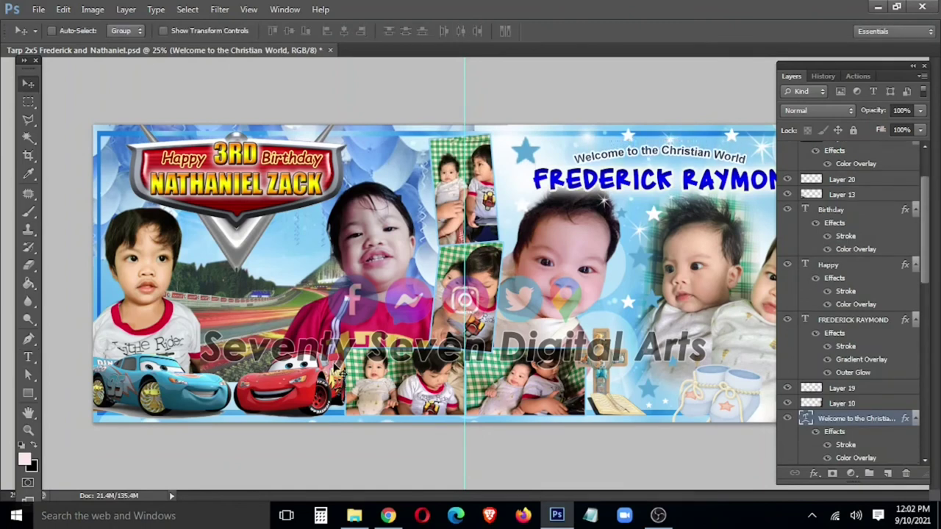
pyautogui.press('t')
# Lower the Welcome text's Warp Text arc bend and set its font style to Black
pyautogui.click(467, 32)
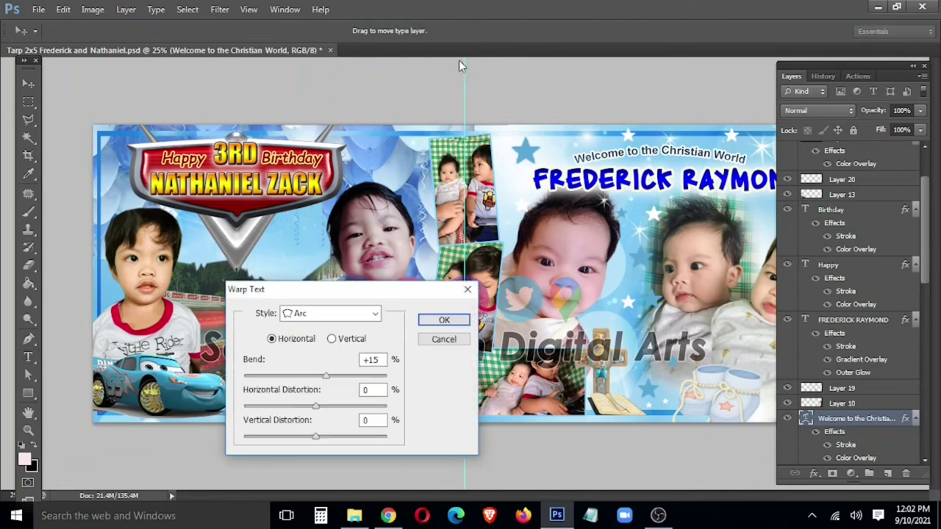
pyautogui.doubleClick(370, 360)
pyautogui.press('Return')
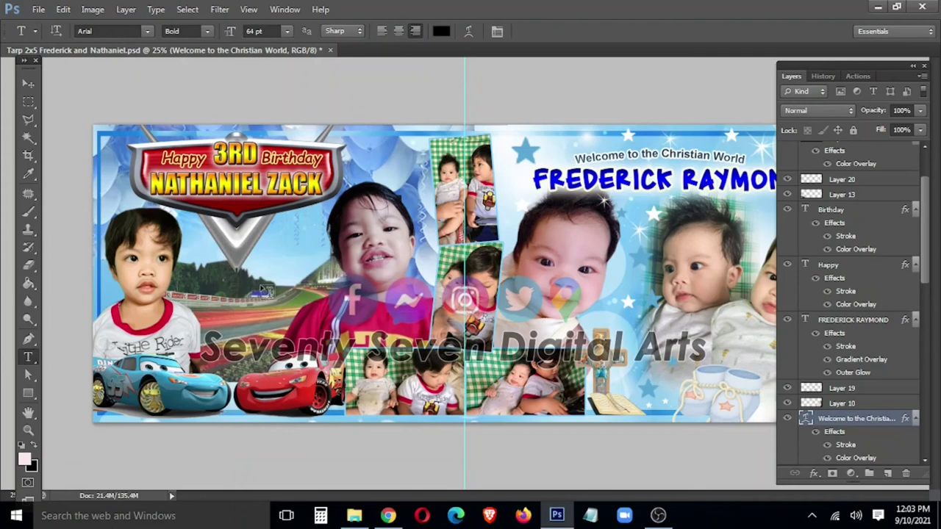
pyautogui.click(200, 31)
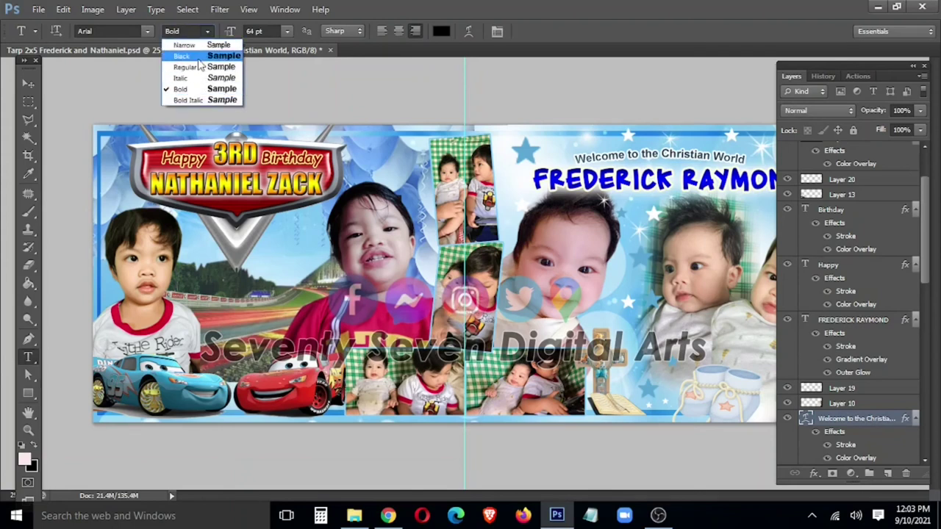
pyautogui.click(199, 59)
pyautogui.click(28, 83)
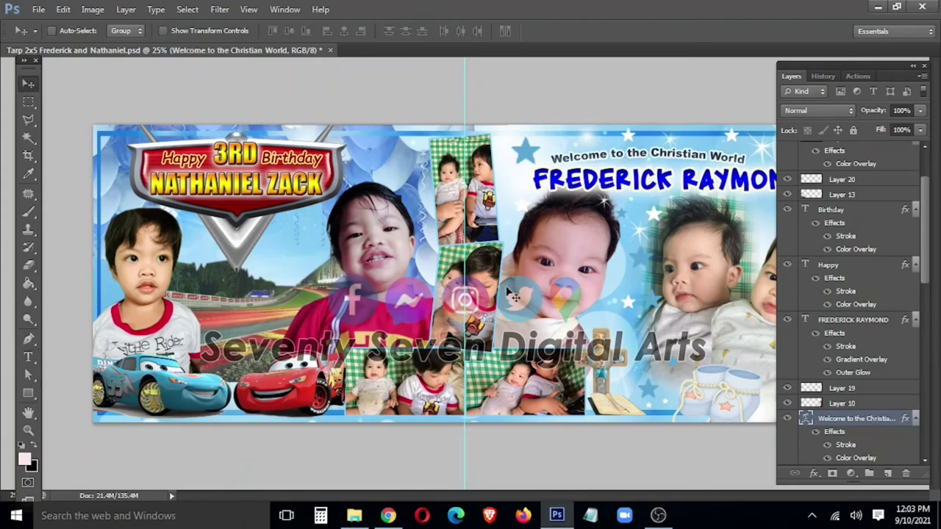
# Nudge the Welcome text right and up, then save the banner
pyautogui.hotkey('shift', 'Right')
pyautogui.hotkey('shift', 'Right')
pyautogui.hotkey('shift', 'Up')
pyautogui.hotkey('shift', 'Up')
pyautogui.hotkey('shift', 'Right')
pyautogui.hotkey('shift', 'Right')
pyautogui.hotkey('shift', 'Right')
pyautogui.hotkey('shift', 'Right')
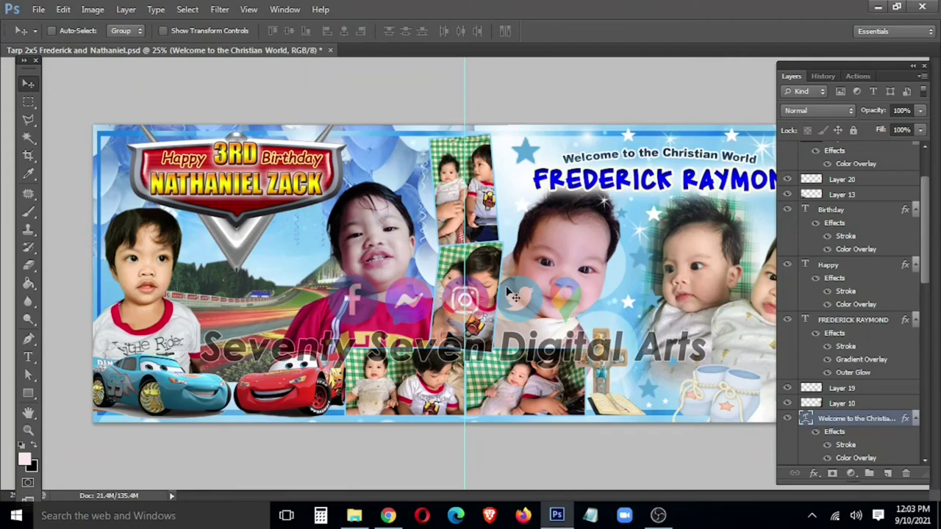
pyautogui.hotkey('ctrl', 's')
pyautogui.press('Tab')
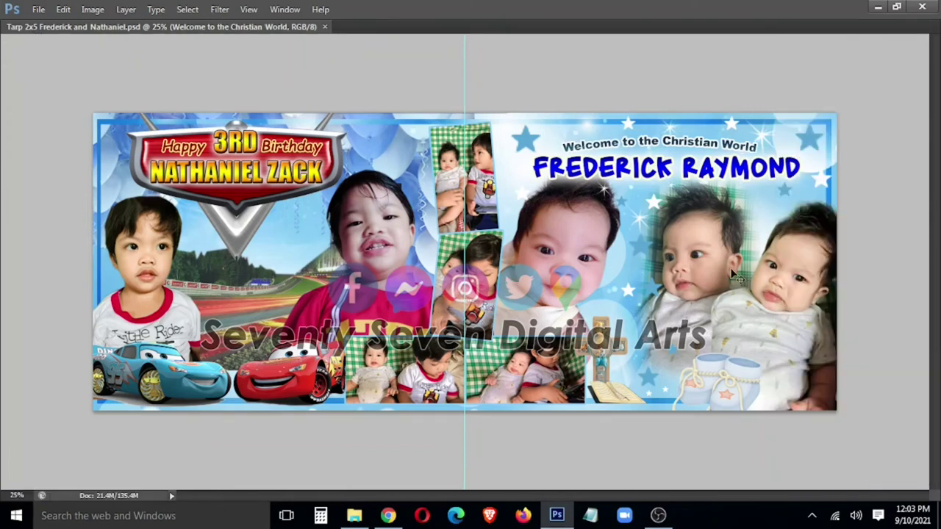